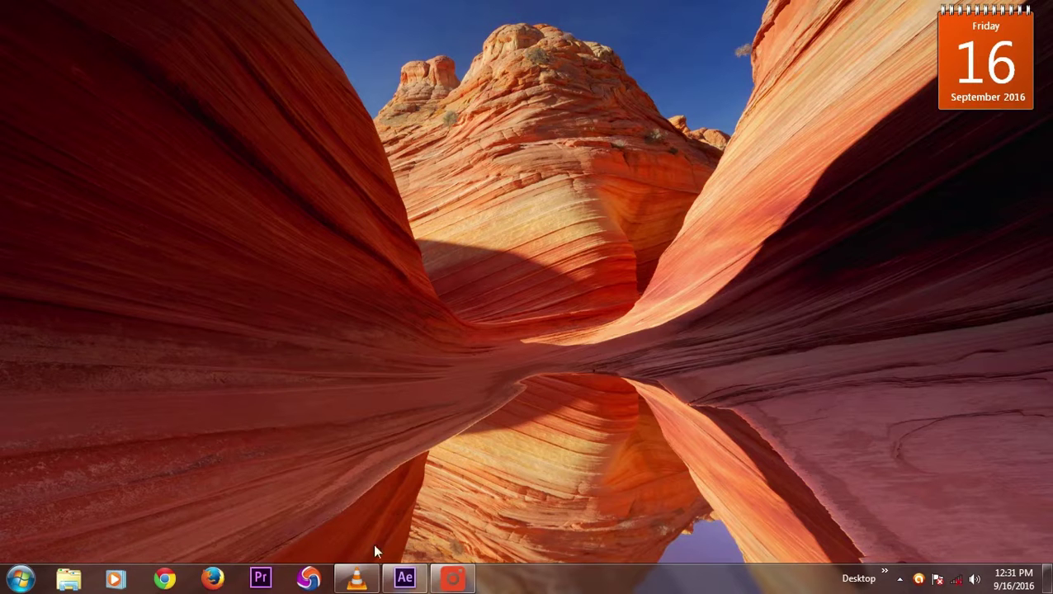
- Rewind the reference logo video to the beginning, then put the player away
left_click(357, 577)
left_click(15, 490)
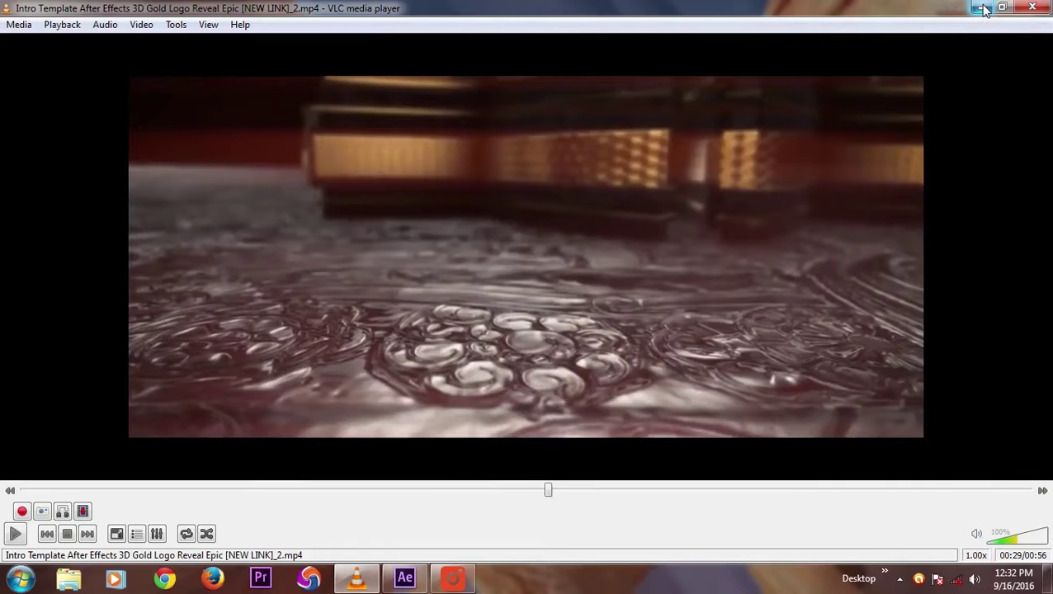
left_click(981, 8)
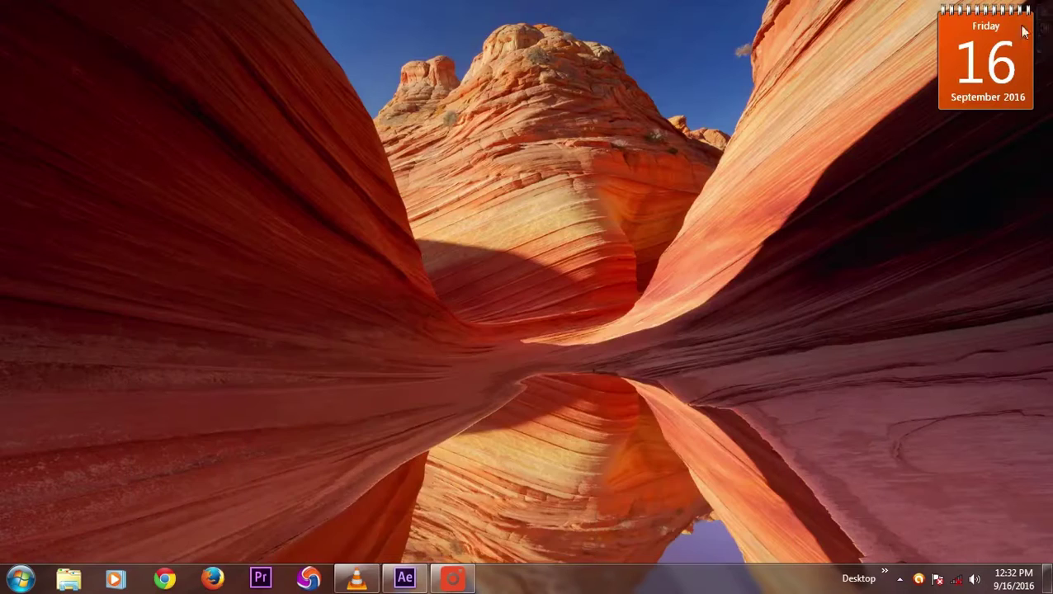
- Create the 'logo 3d' composition using the HDV/HDTV 720 25 preset
left_click(405, 578)
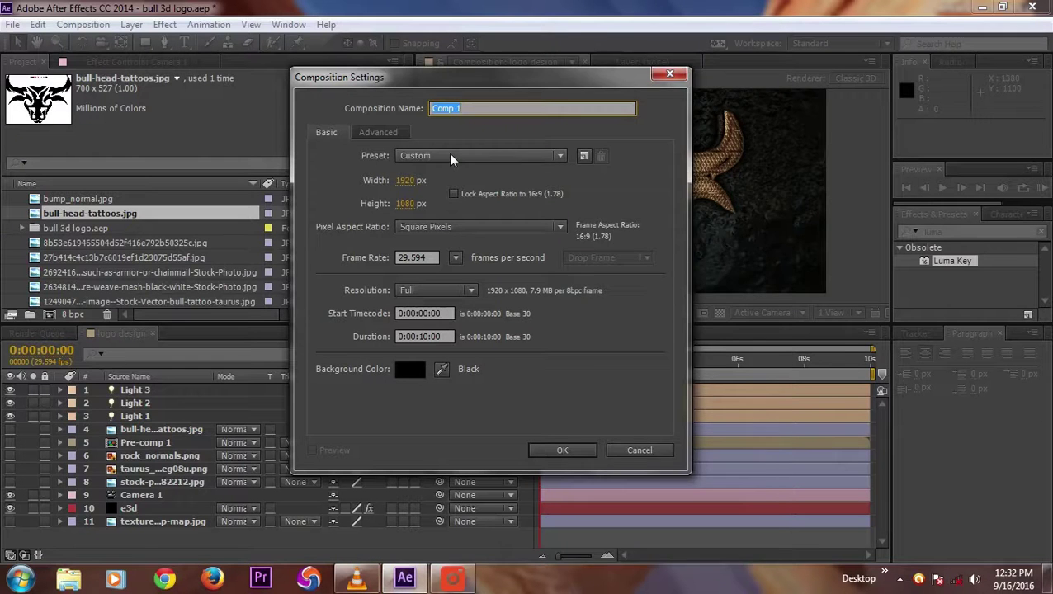
left_click(450, 156)
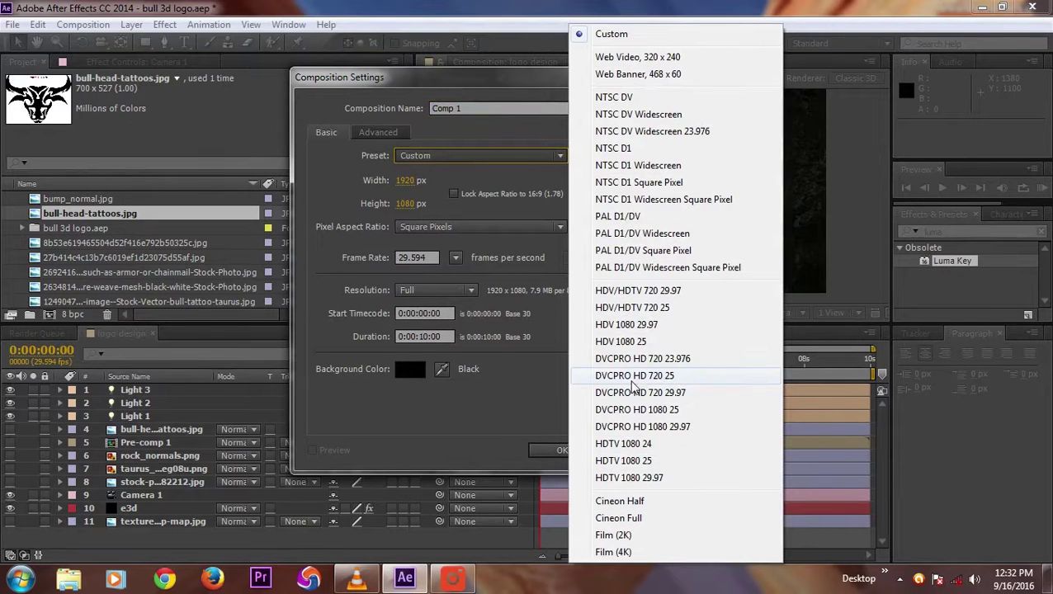
left_click(642, 309)
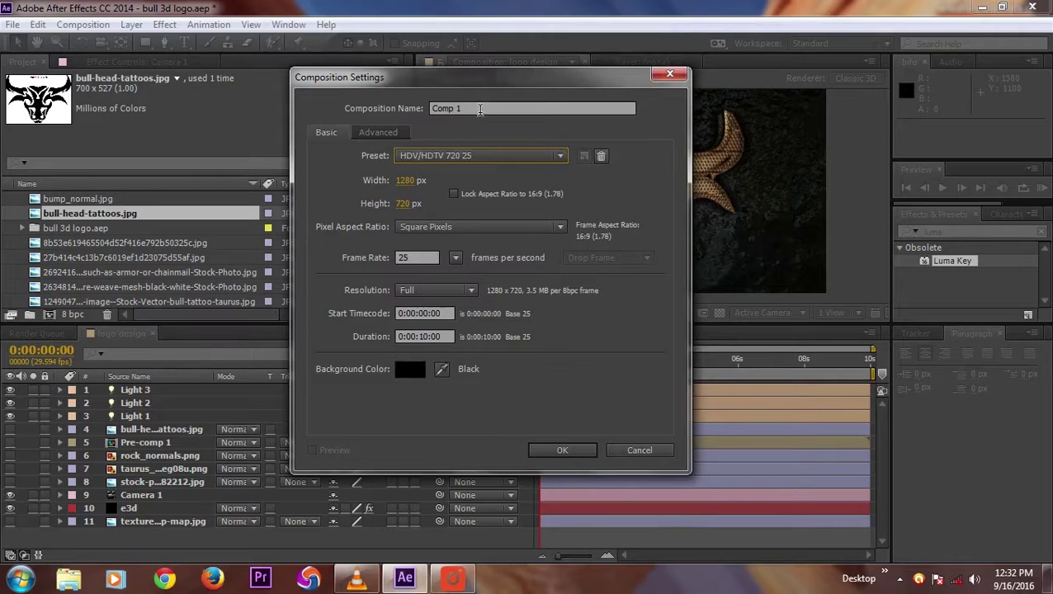
left_click_drag(480, 110, 419, 117)
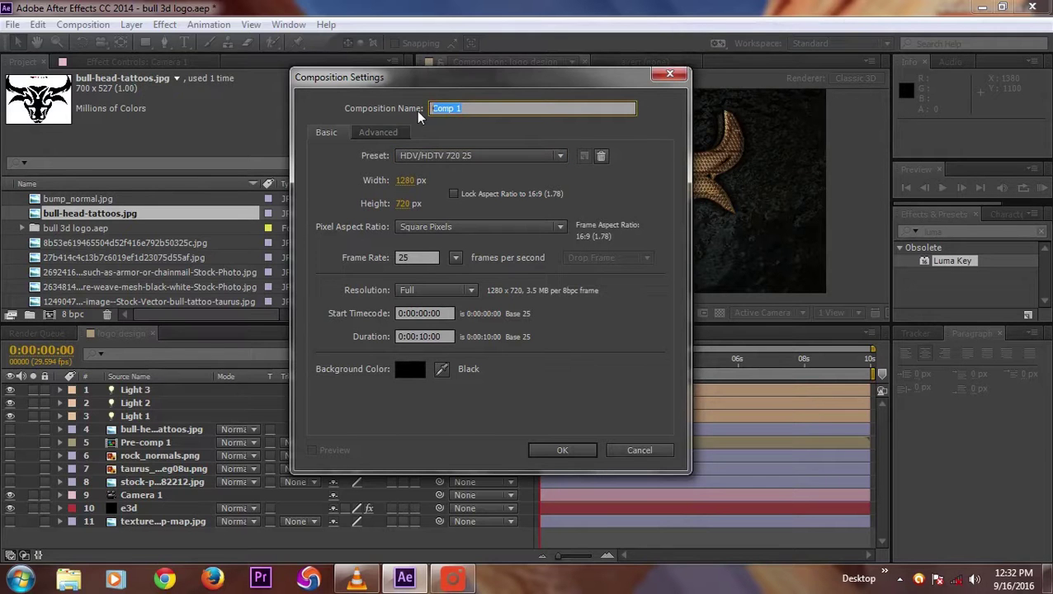
type("logo 3d")
key("Return")
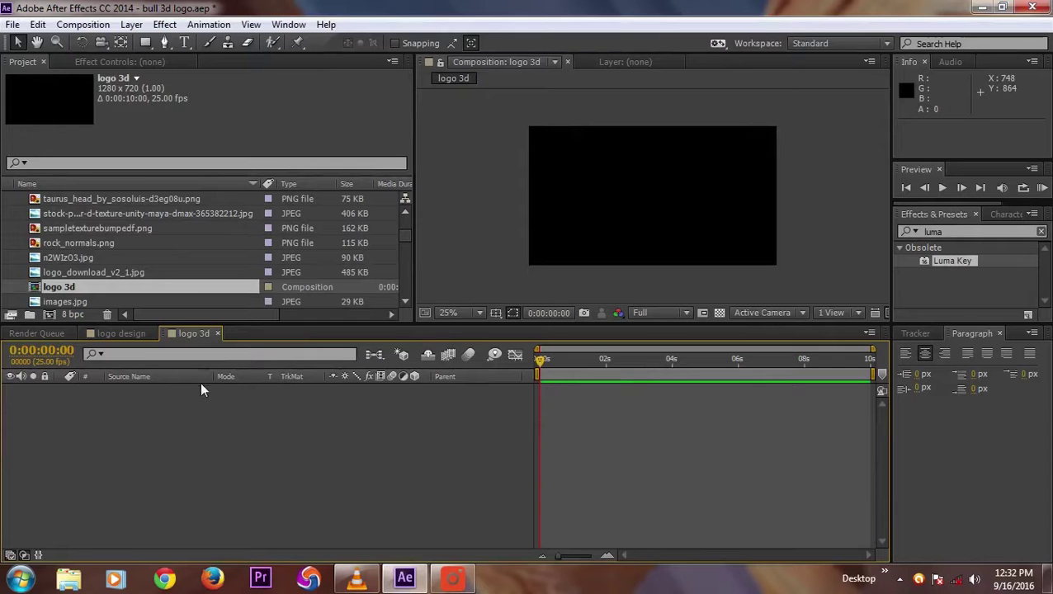
left_click(96, 228)
left_click(95, 242)
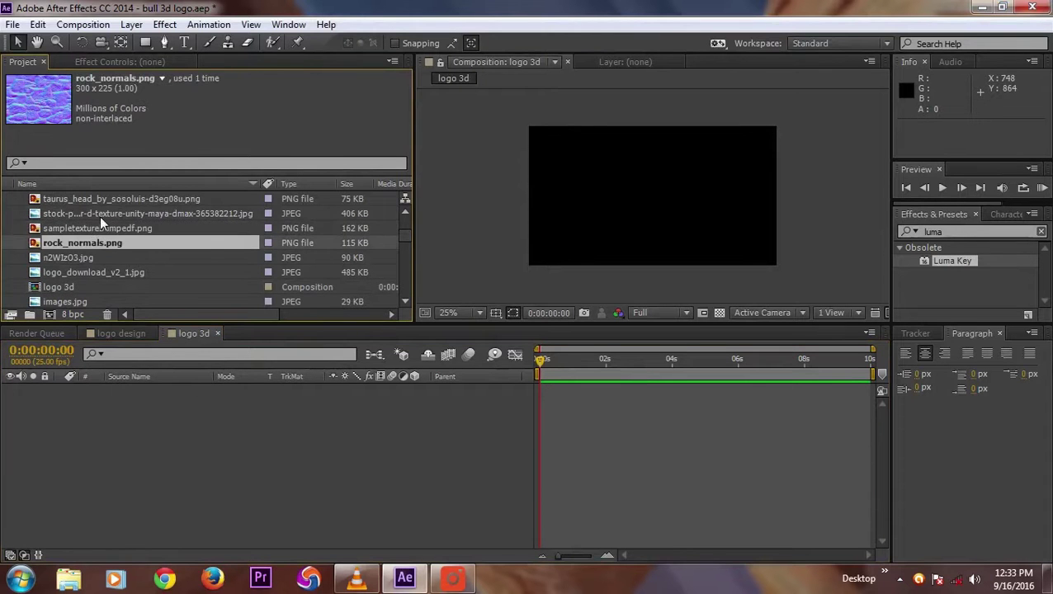
left_click(100, 213)
left_click(100, 199)
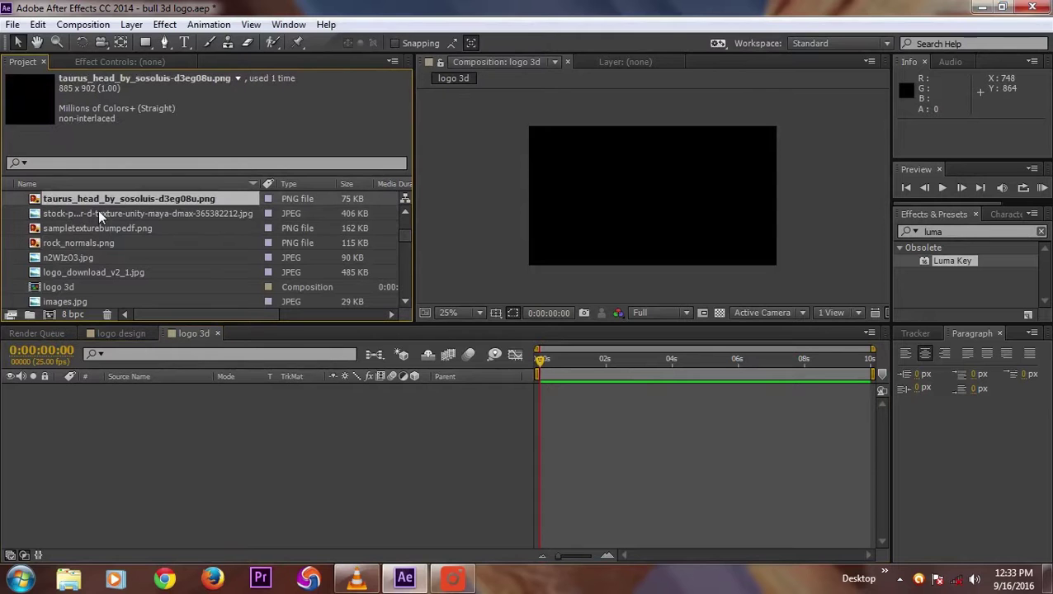
scroll(98, 212, "up", 1)
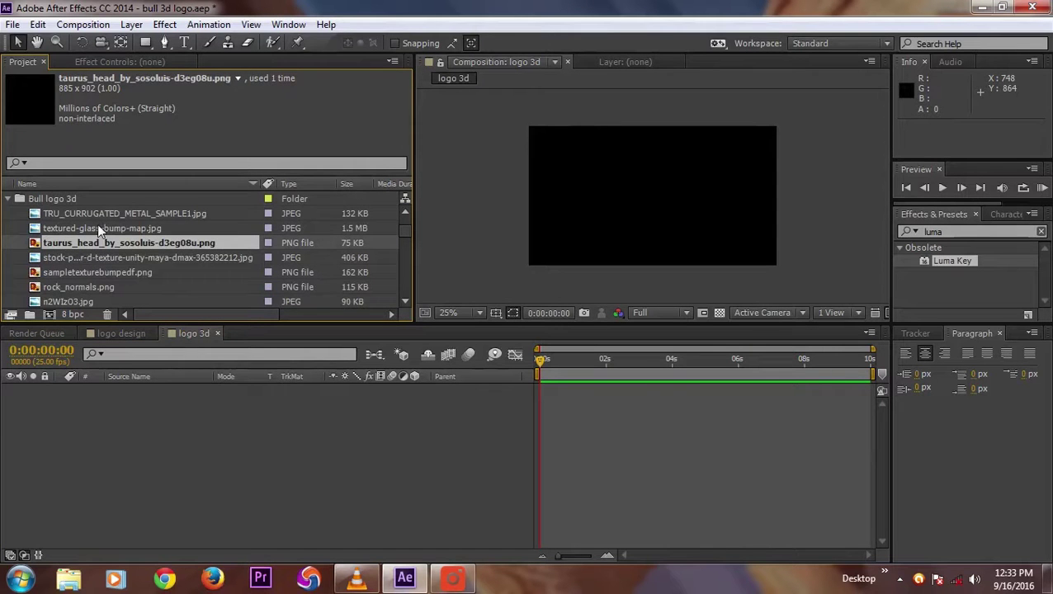
left_click(107, 213)
left_click(106, 226)
left_click(97, 241)
left_click(94, 256)
scroll(104, 248, "down", 1)
left_click(103, 231)
left_click(97, 244)
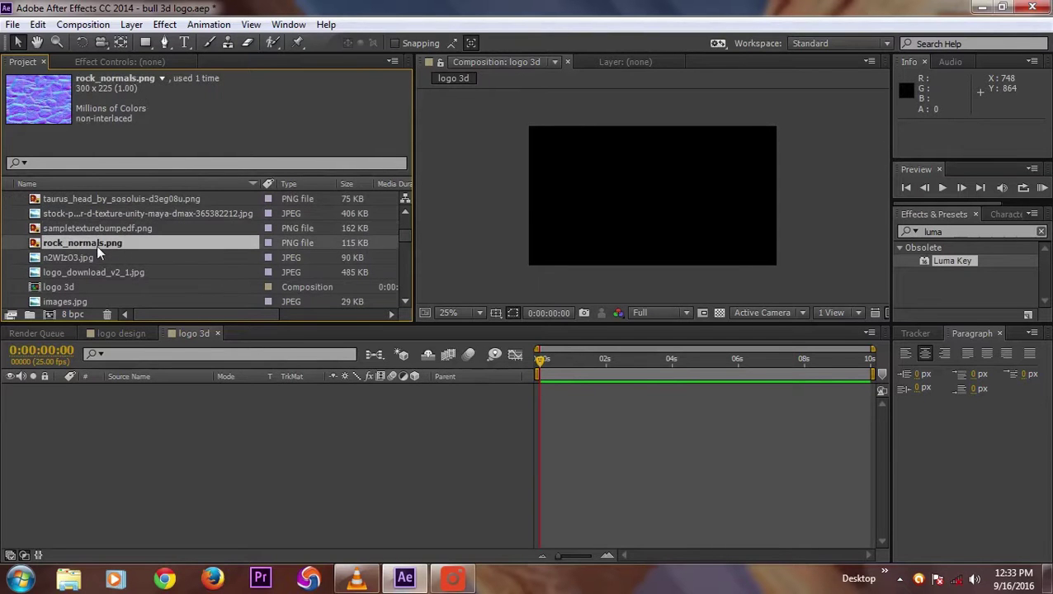
left_click(94, 273)
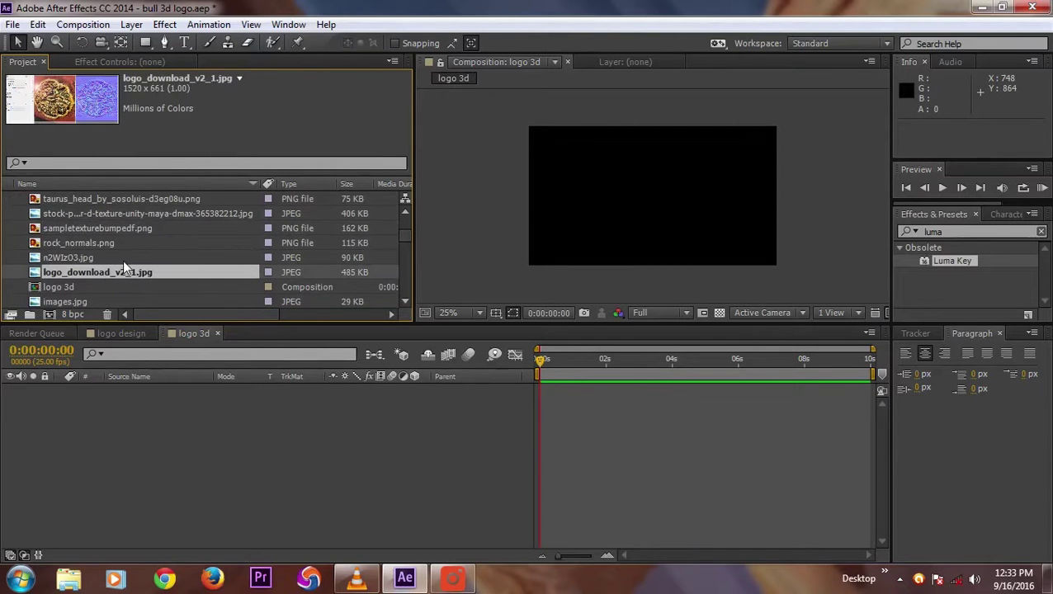
scroll(123, 259, "down", 1)
scroll(122, 257, "down", 3)
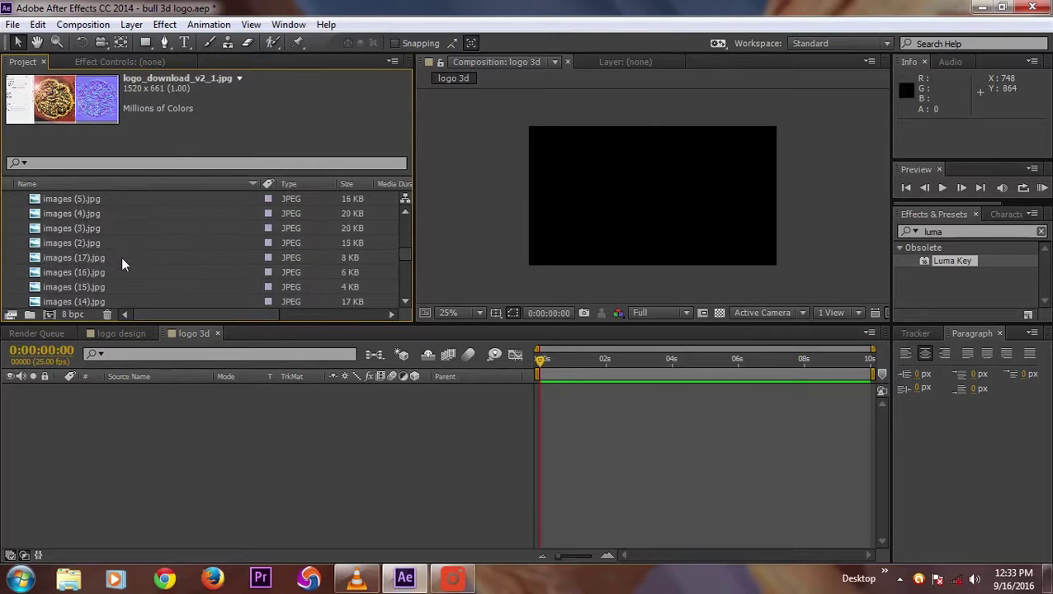
scroll(121, 257, "down", 4)
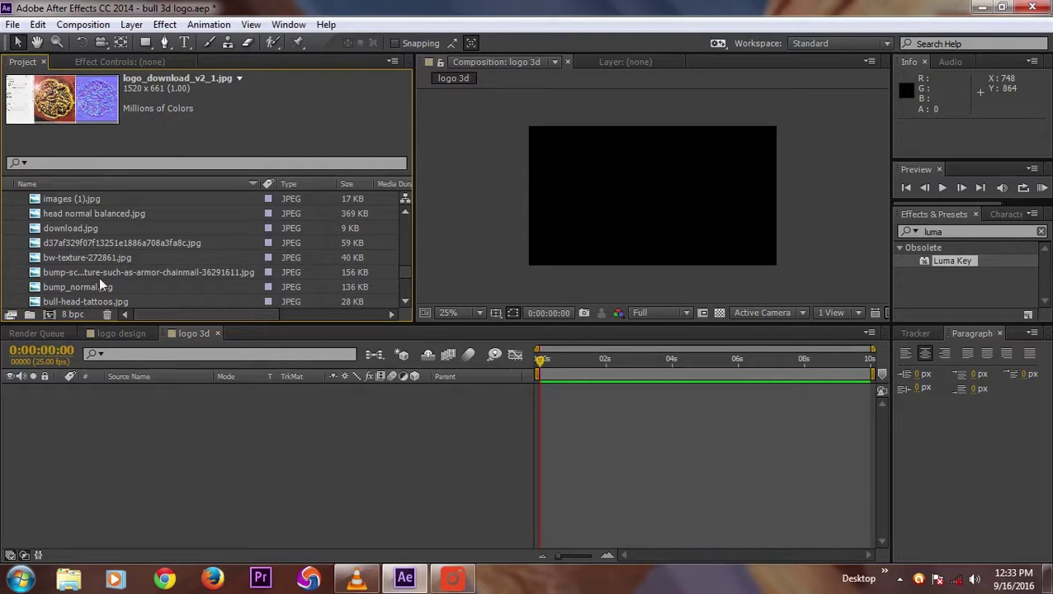
left_click(98, 273)
left_click(105, 244)
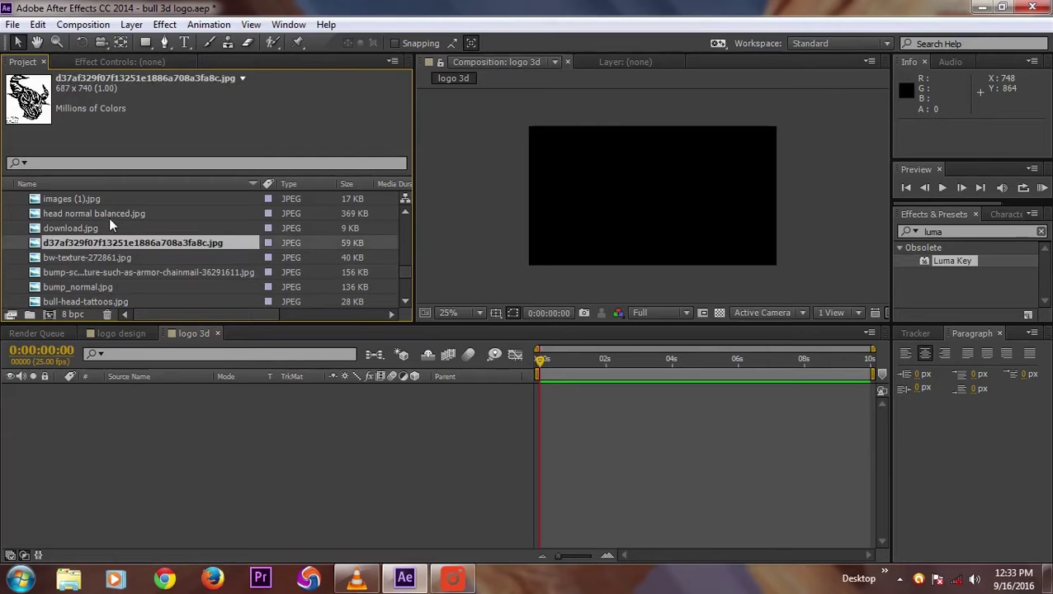
left_click(109, 217)
left_click(106, 244)
left_click(106, 214)
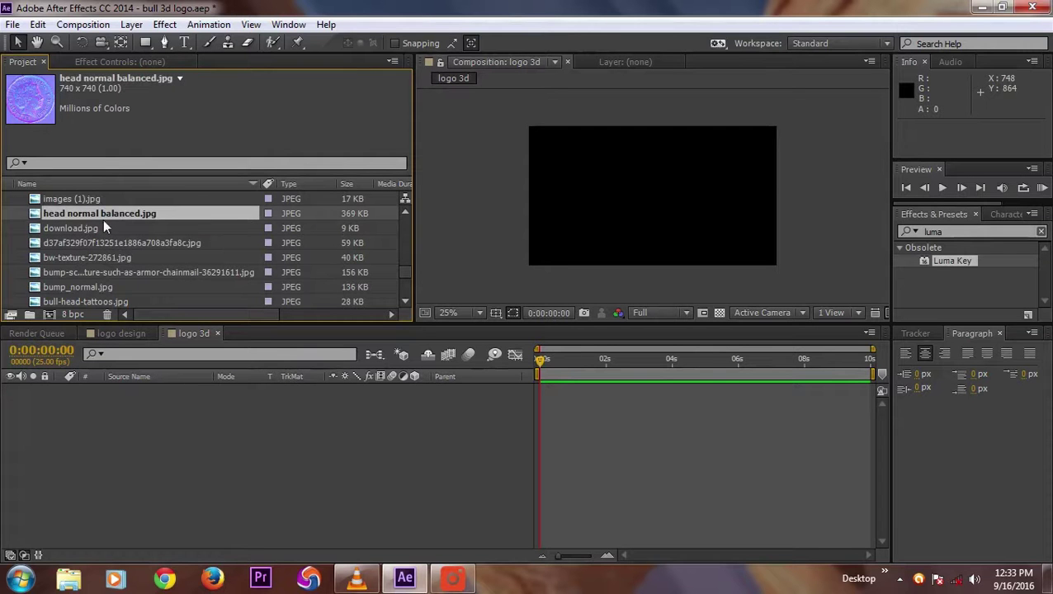
left_click(94, 241)
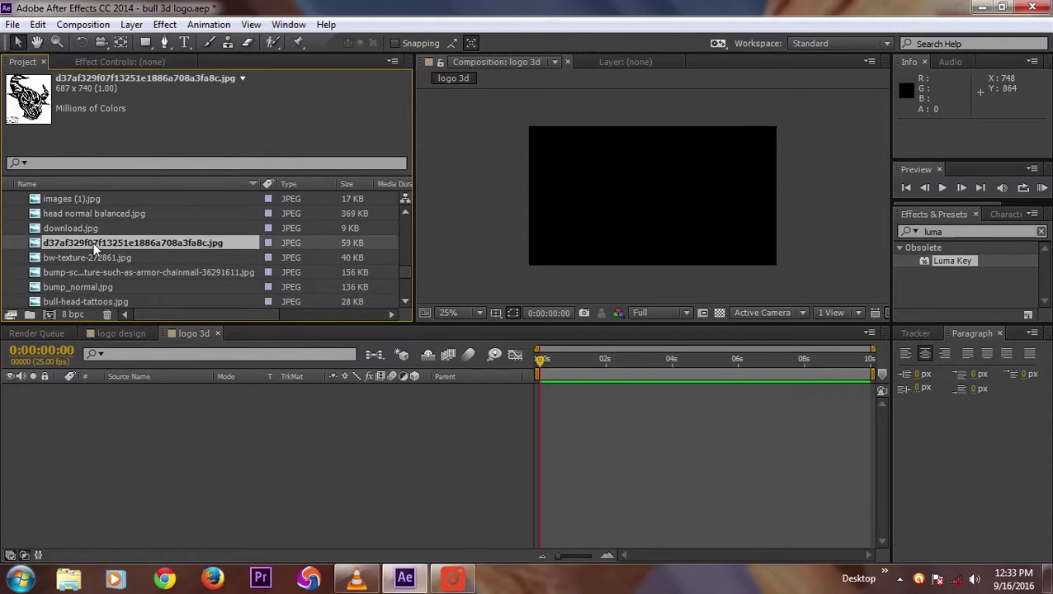
left_click(103, 210)
scroll(102, 210, "down", 1)
scroll(102, 210, "down", 1)
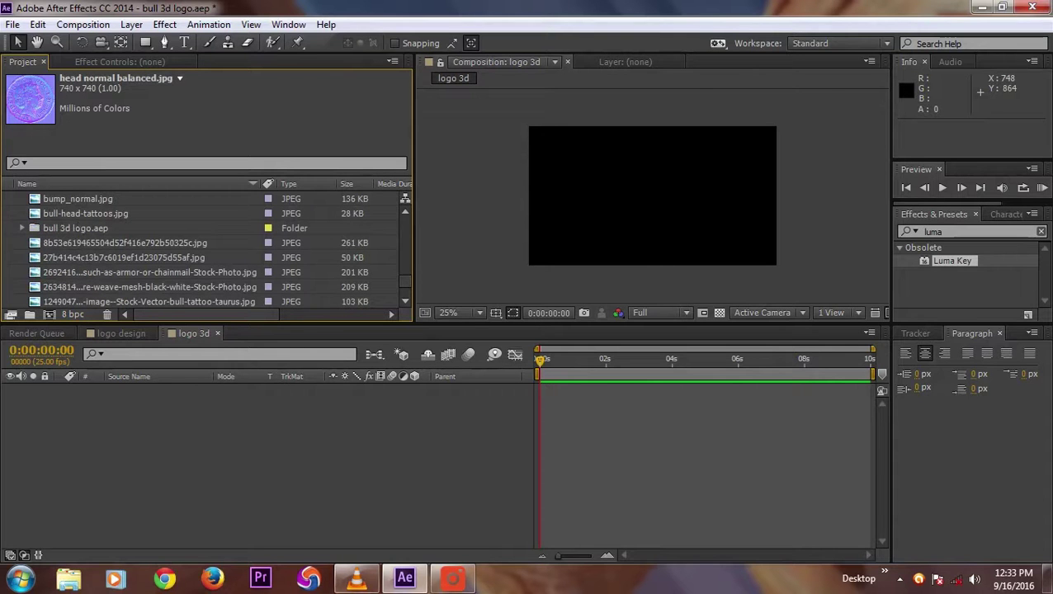
left_click(452, 578)
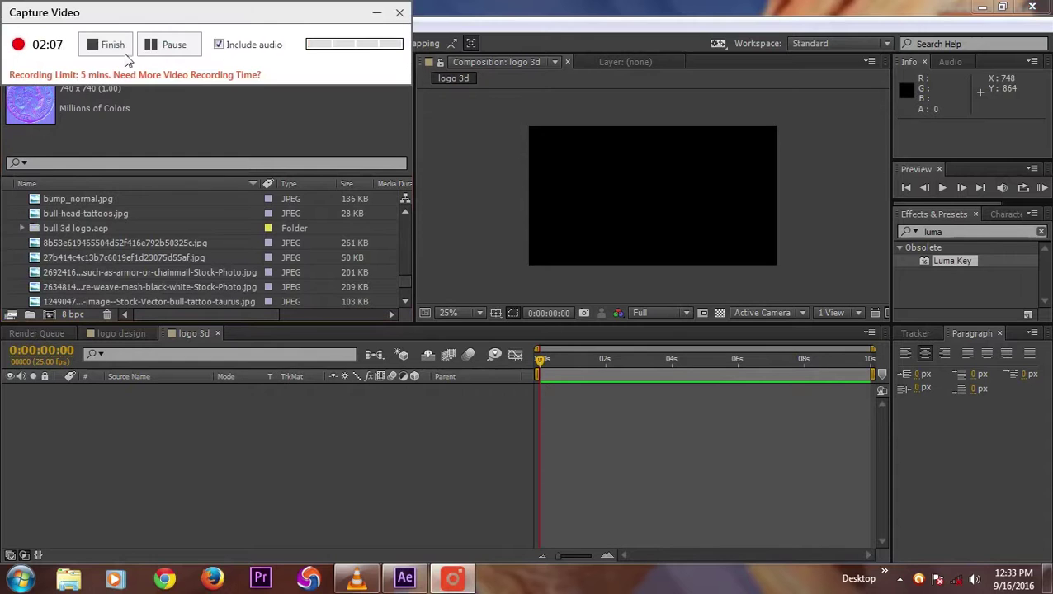
left_click(176, 46)
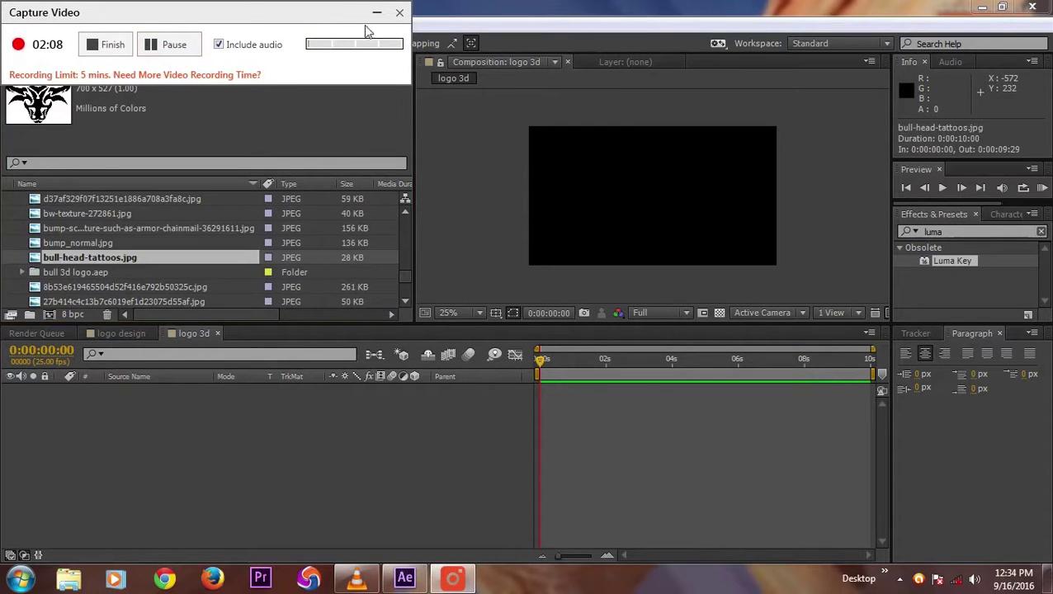
left_click(376, 12)
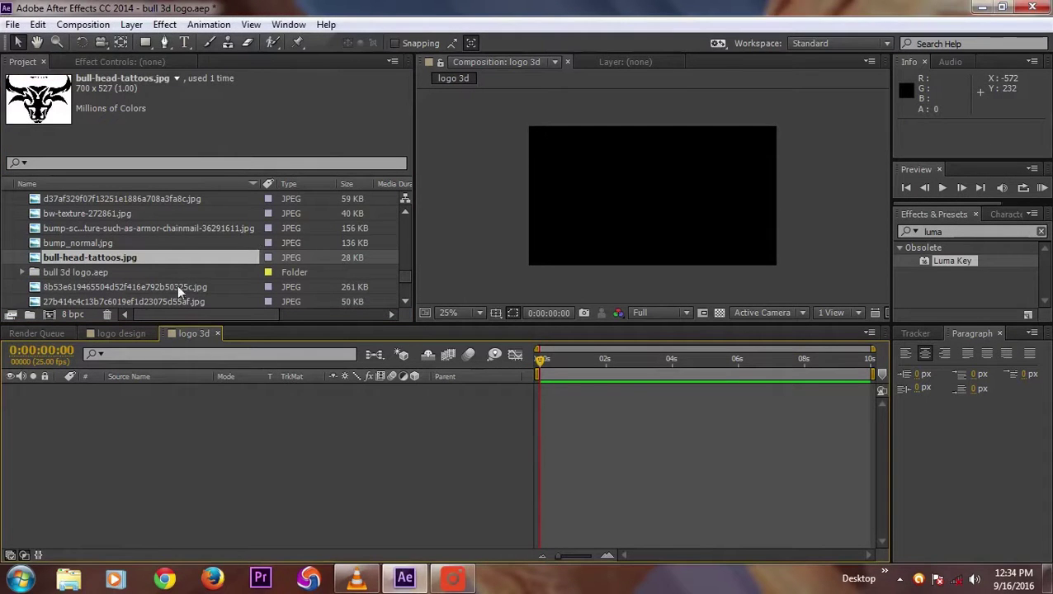
- Add bull-head-tattoos.jpg to logo 3d, zoom the viewer to 50%, and apply Luma Key
left_click_drag(125, 259, 174, 427)
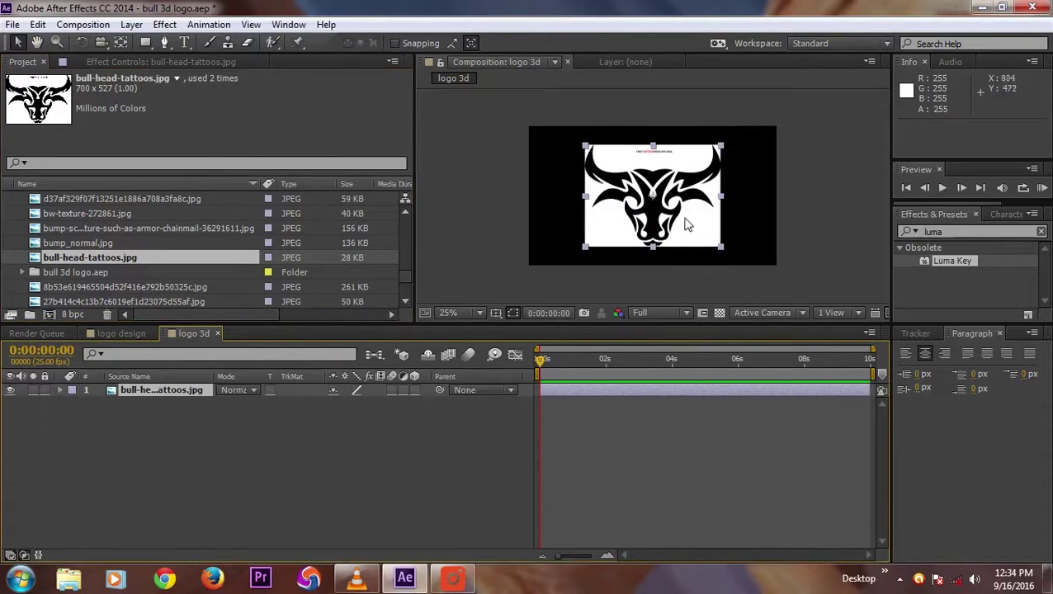
key("period")
key("period")
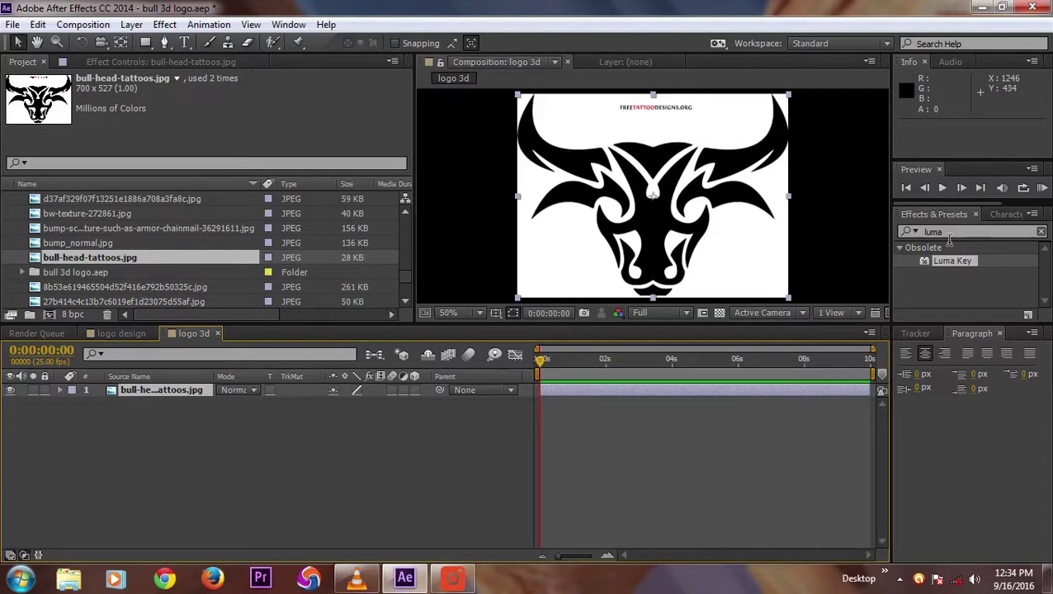
left_click_drag(959, 261, 664, 190)
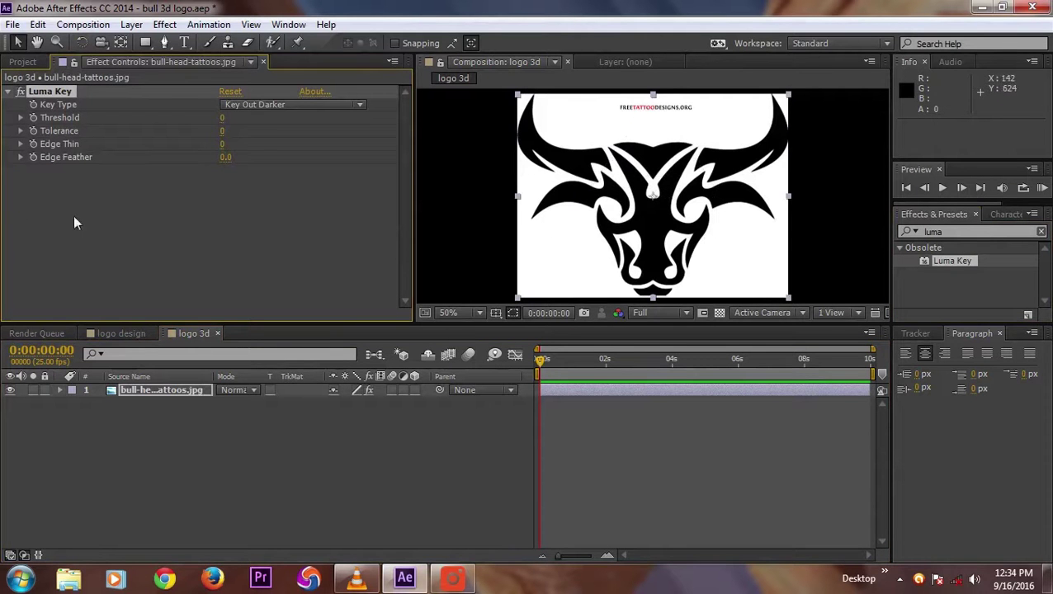
- Set Luma Key to Key Out Brighter at Threshold 249 and show the transparency grid
left_click_drag(232, 121, 241, 118)
left_click_drag(281, 120, 327, 110)
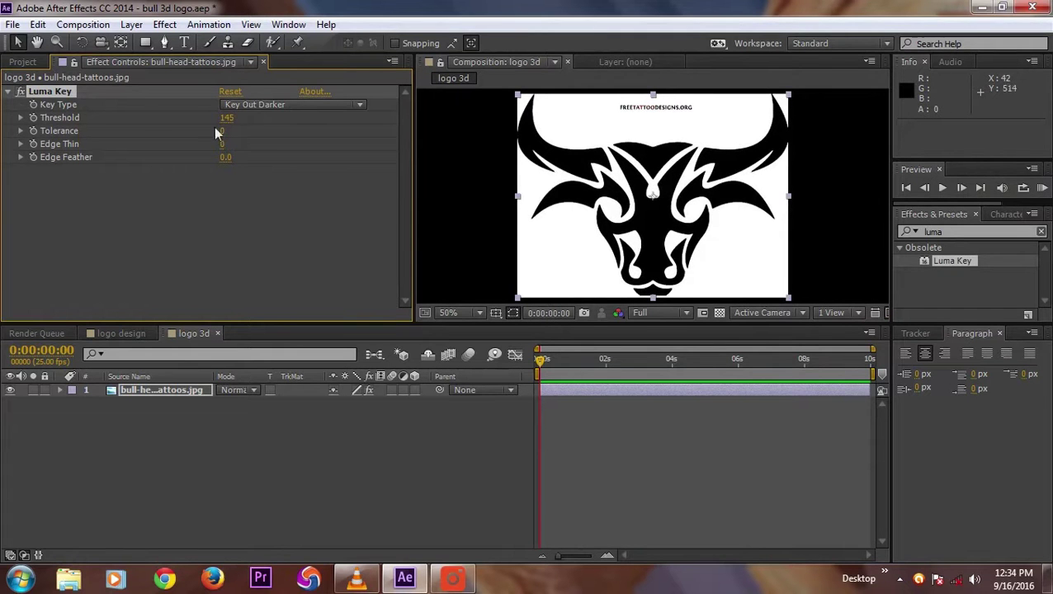
left_click_drag(234, 120, 374, 113)
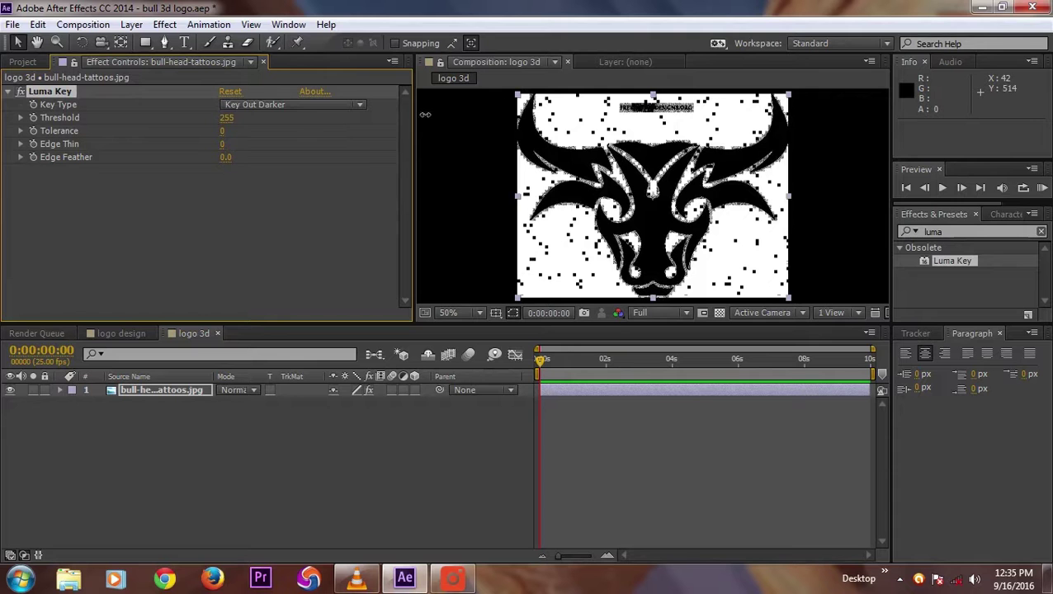
left_click(248, 106)
left_click(250, 117)
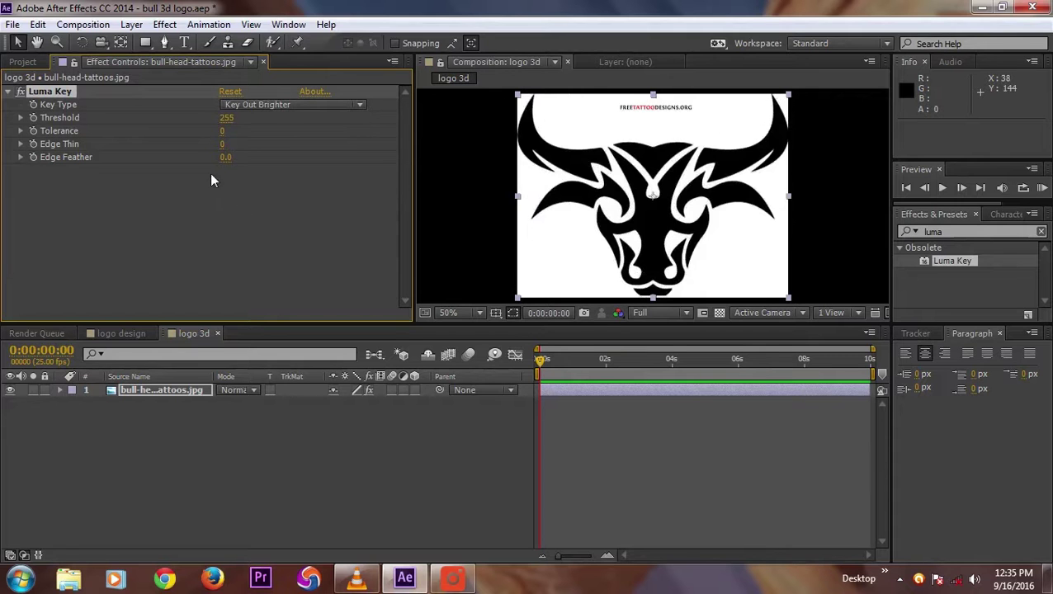
mouse_move(234, 120)
left_mouse_down()
mouse_move(153, 117)
mouse_move(243, 121)
mouse_move(234, 122)
left_mouse_up()
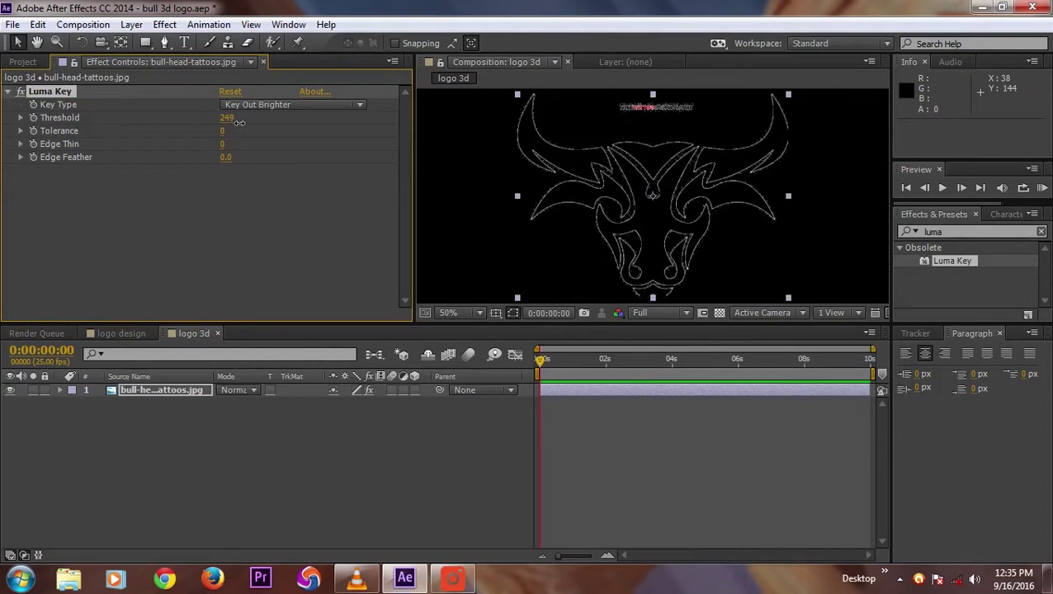
left_click(719, 313)
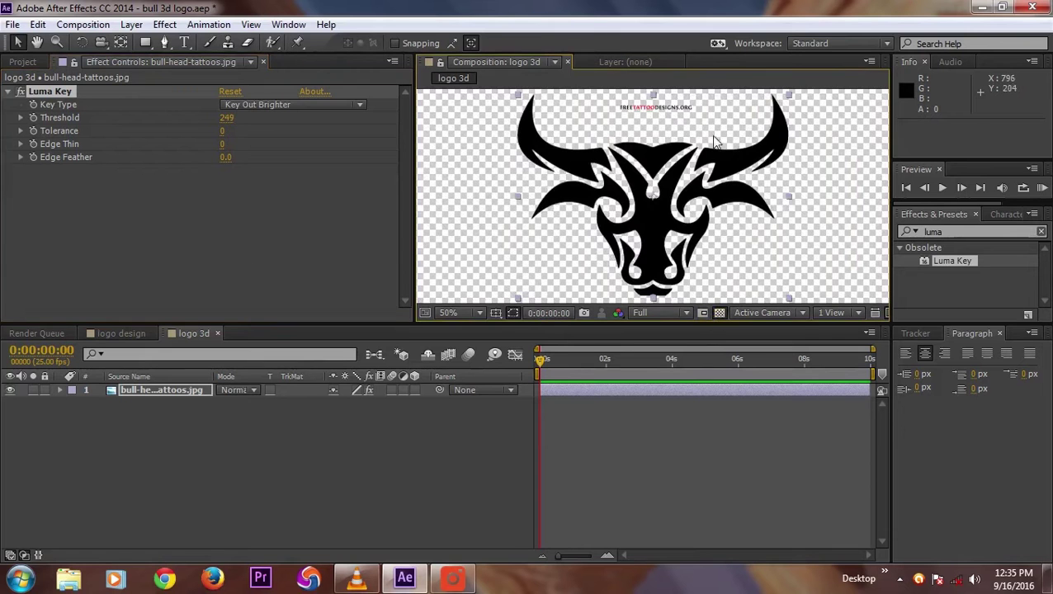
- Deselect the bull layer and nudge the bull slightly upward in the frame
left_click(224, 423)
left_click_drag(629, 187, 629, 155)
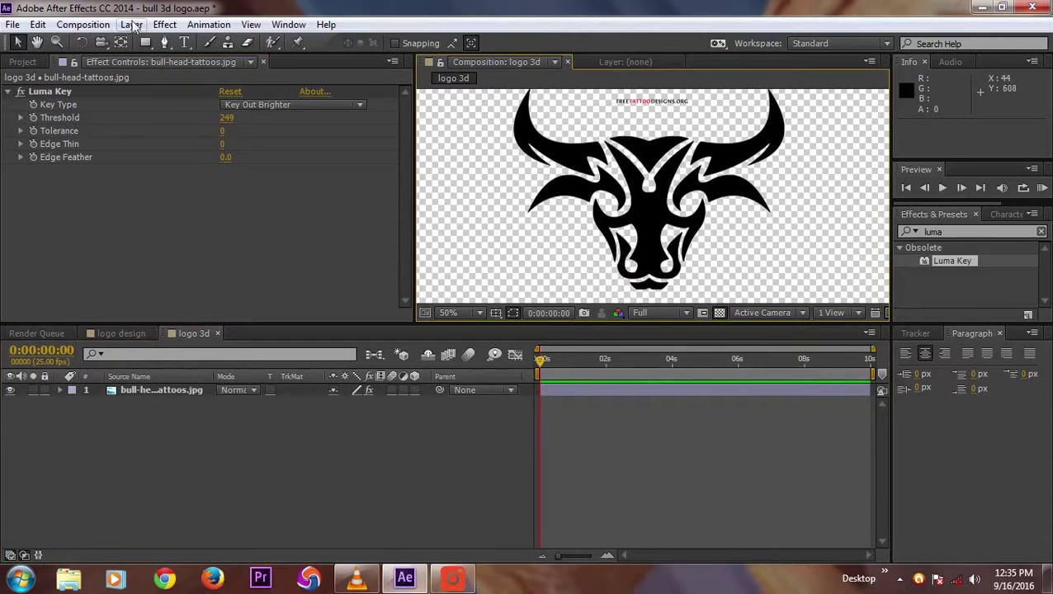
left_click(133, 24)
- Auto-trace the bull-head layer from its Alpha channel via Layer > Auto-trace
left_click(86, 529)
left_click(162, 391)
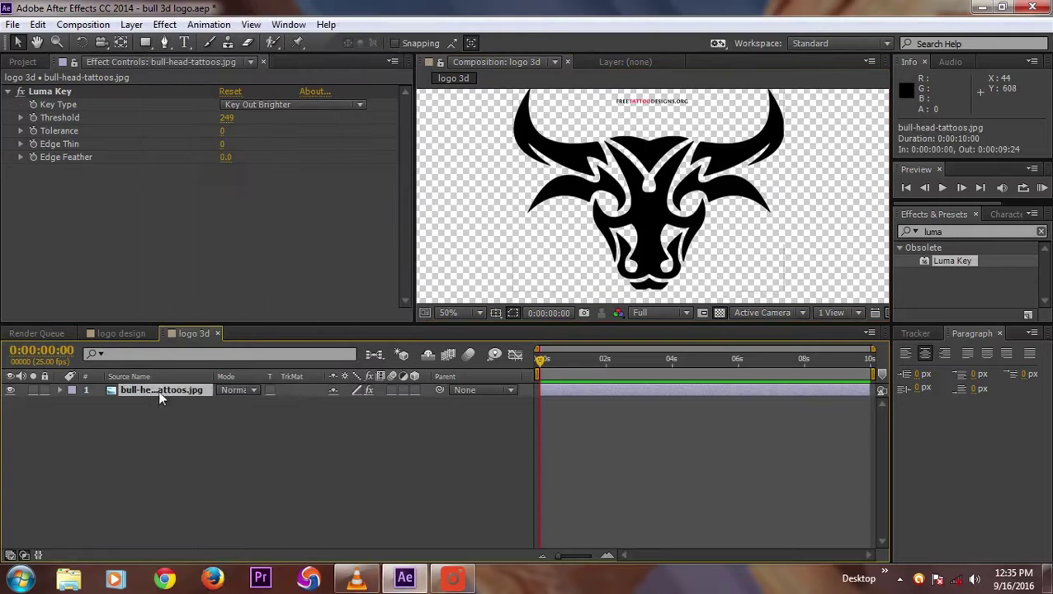
left_click(132, 24)
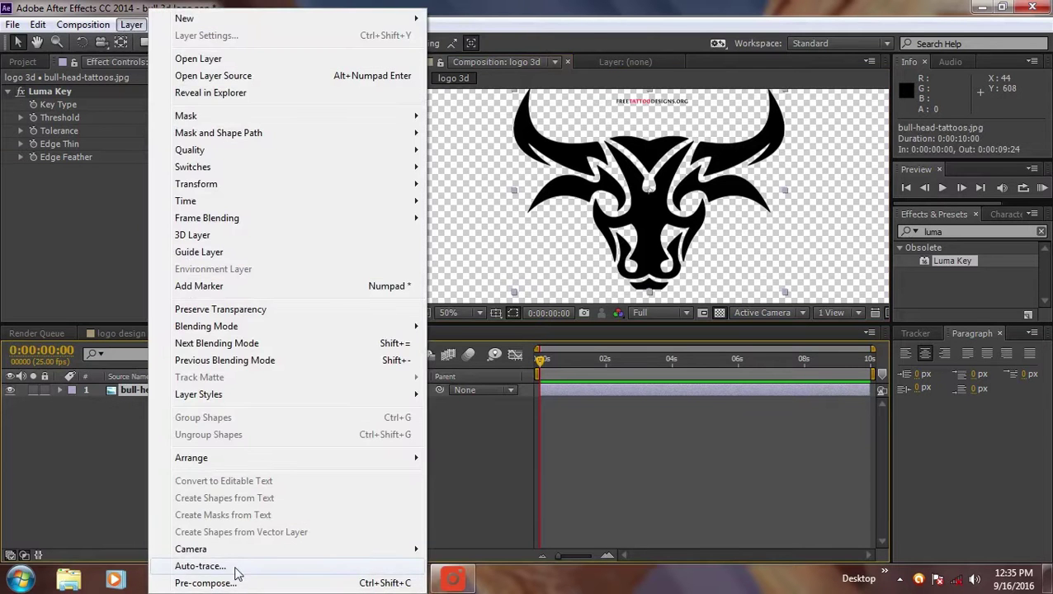
left_click(222, 567)
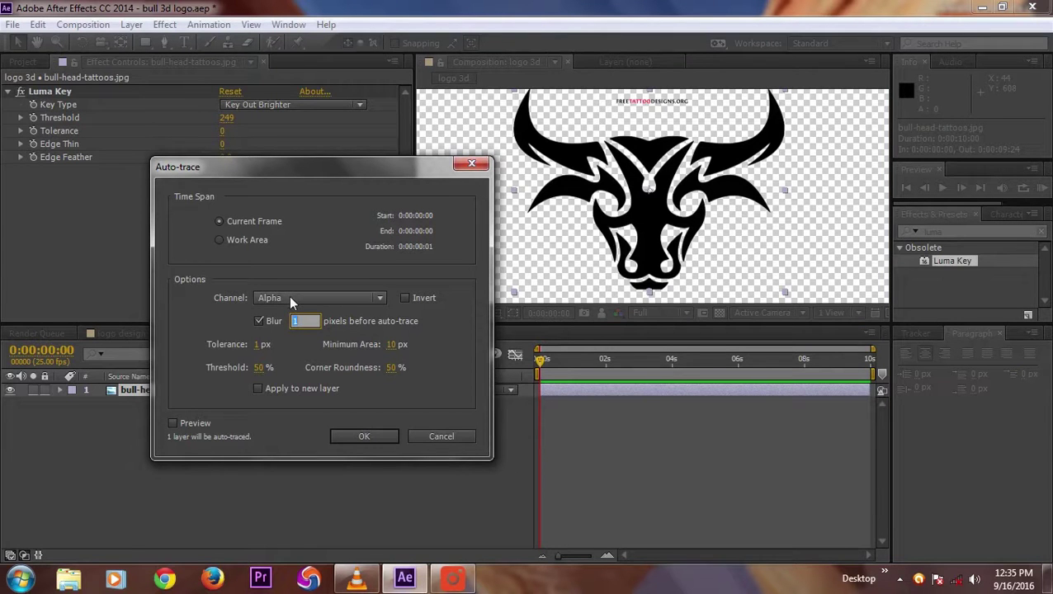
left_click_drag(393, 168, 360, 123)
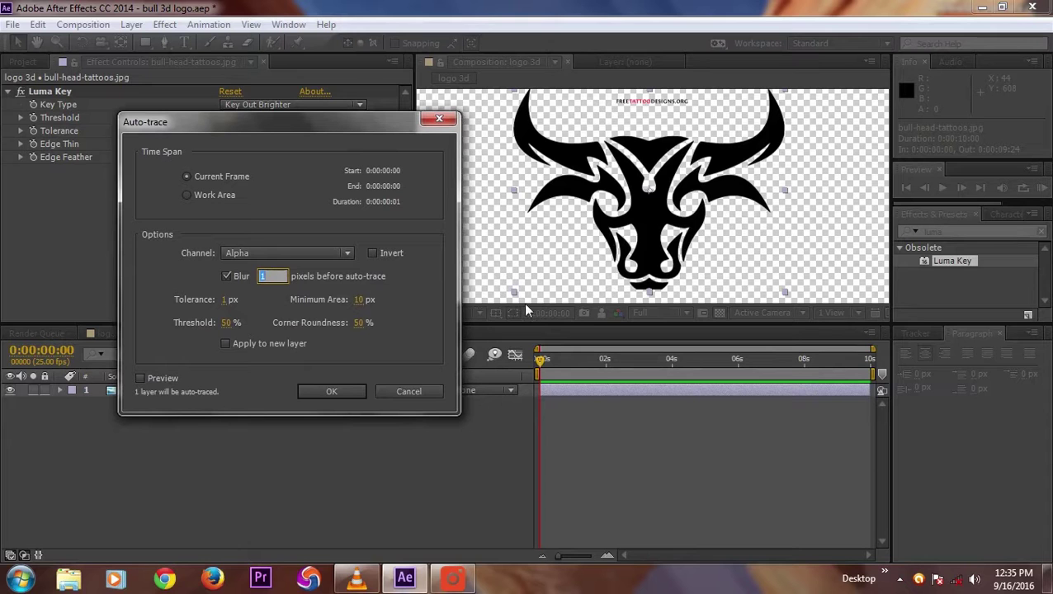
left_click(267, 253)
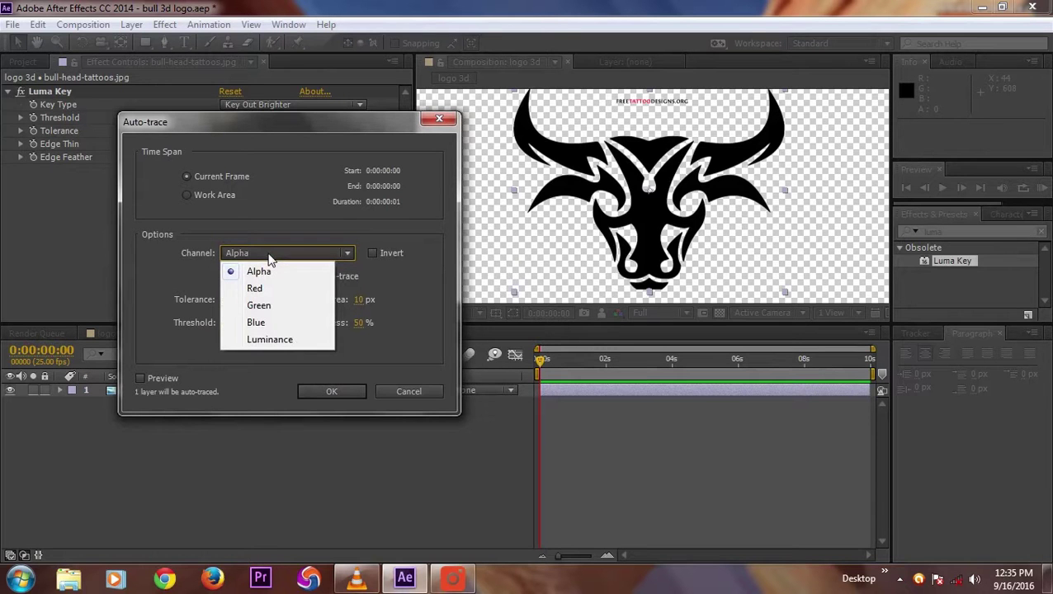
left_click(166, 255)
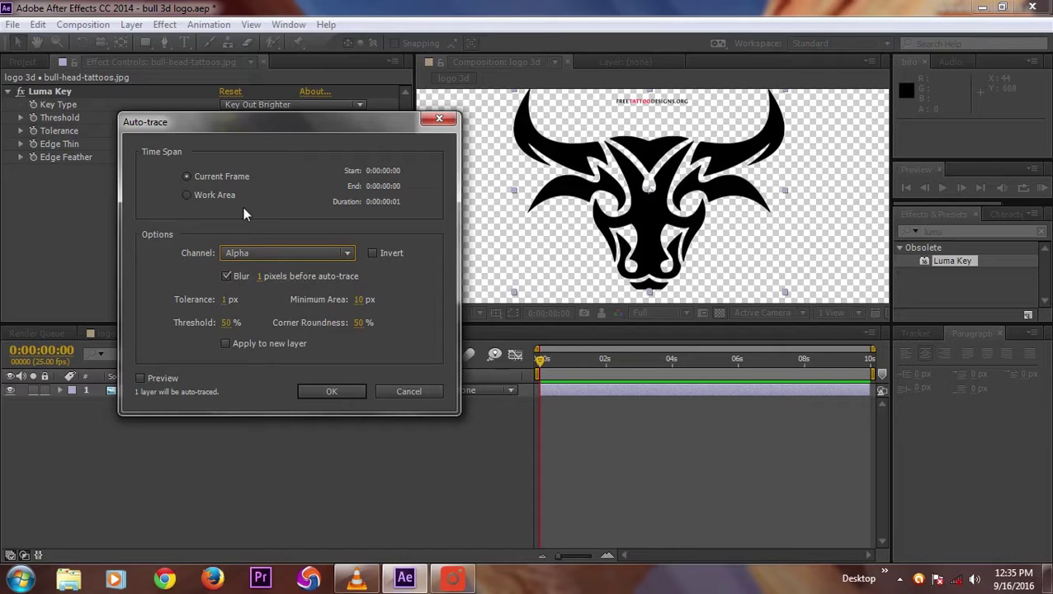
left_click(331, 392)
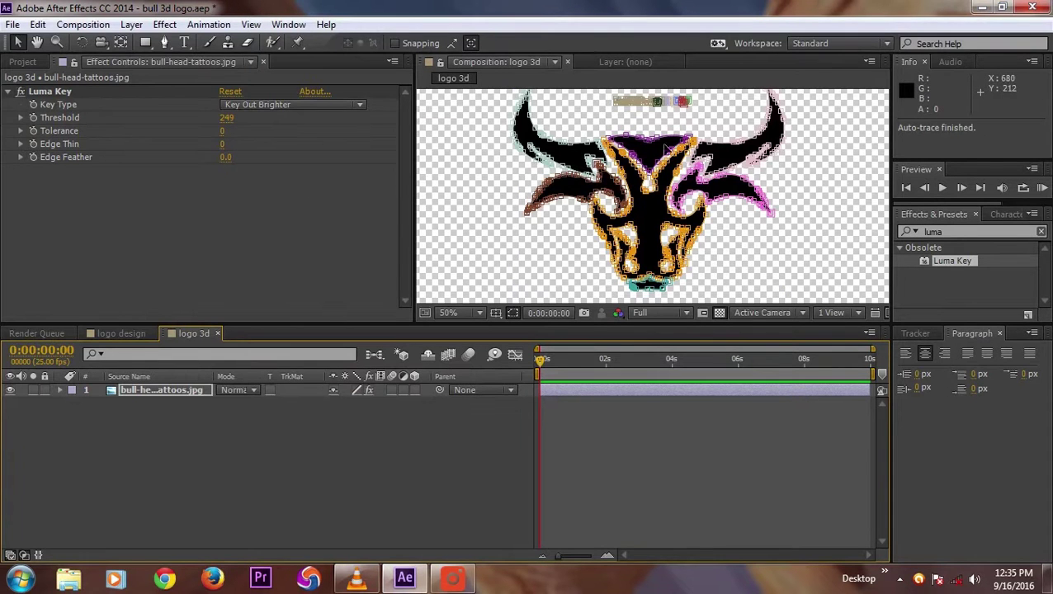
- Zoom in on the traced masks, select them all with Ctrl+A, then zoom back out
scroll(664, 149, "up", 2)
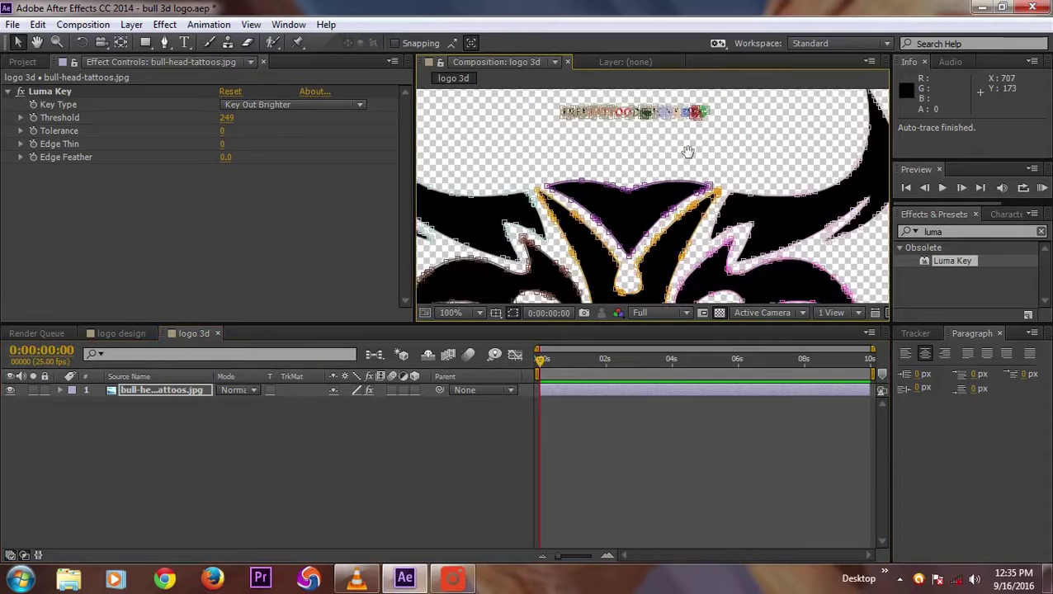
left_click_drag(689, 153, 679, 194)
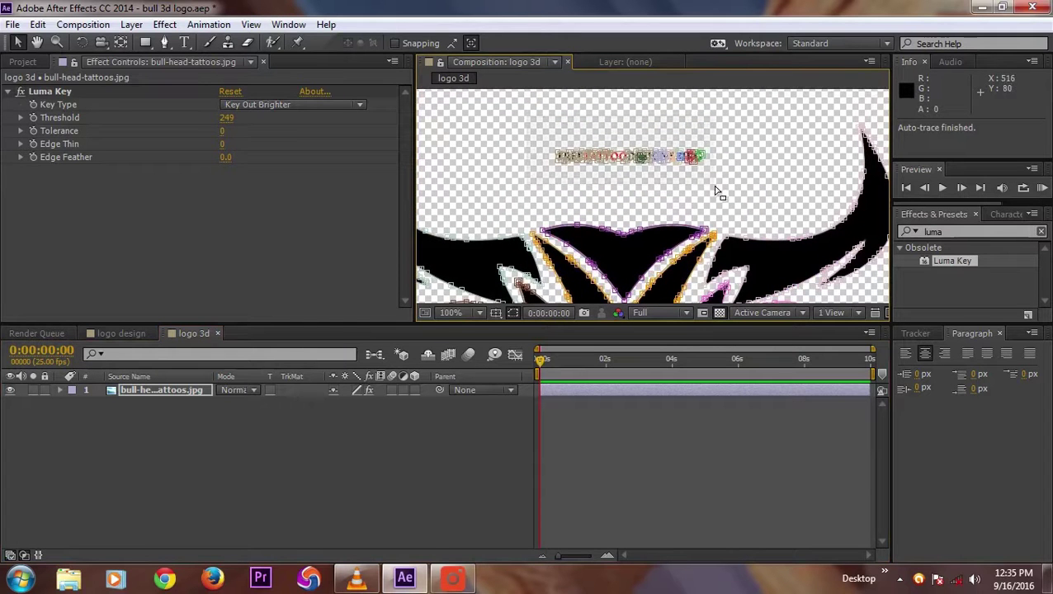
key("ctrl+a")
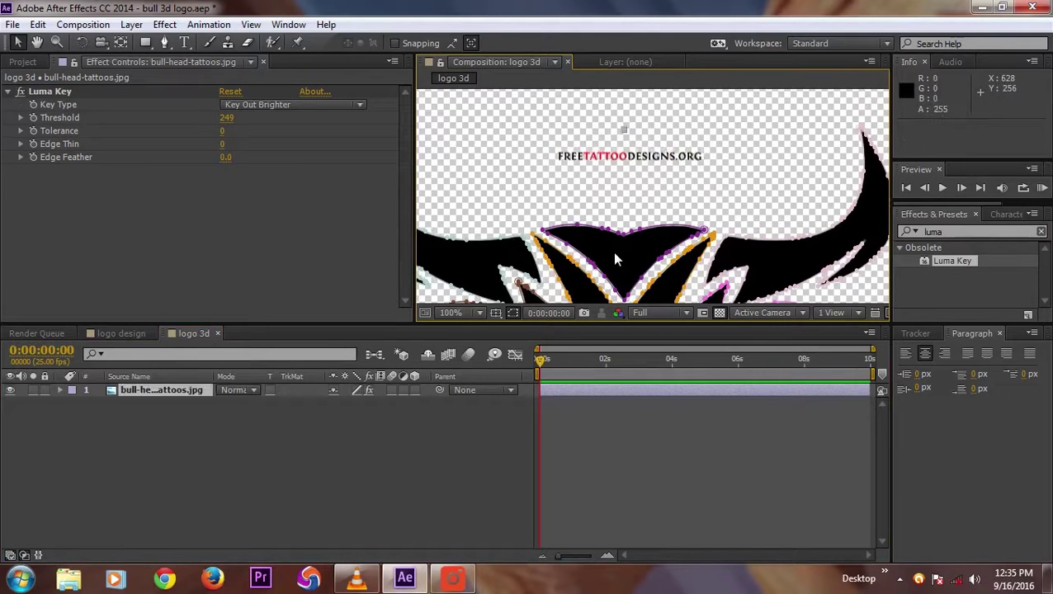
scroll(612, 252, "down", 2)
scroll(621, 196, "down", 1)
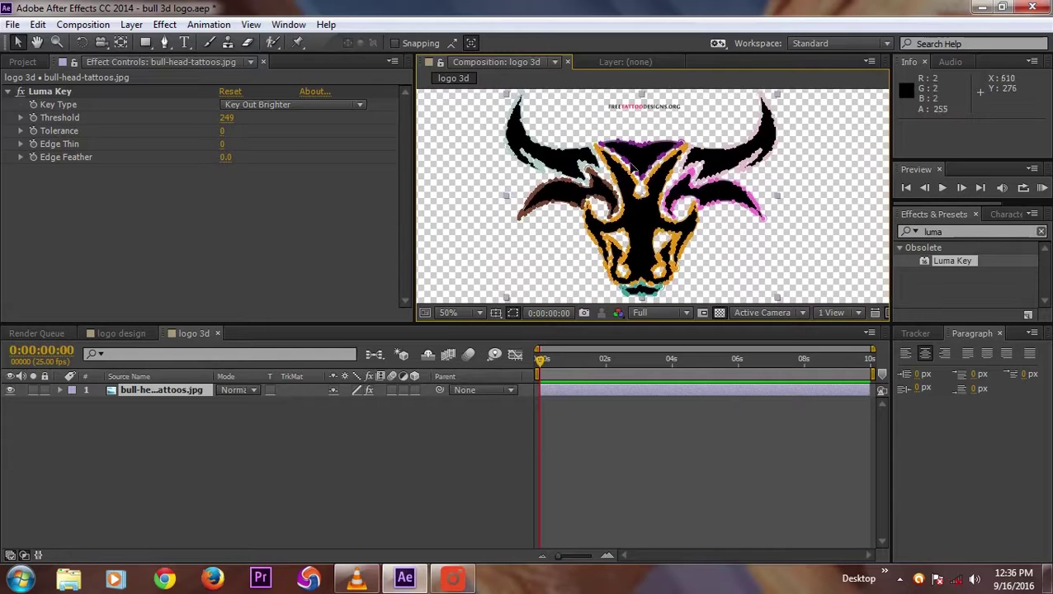
- Start a new solid layer from the timeline's New menu
right_click(135, 450)
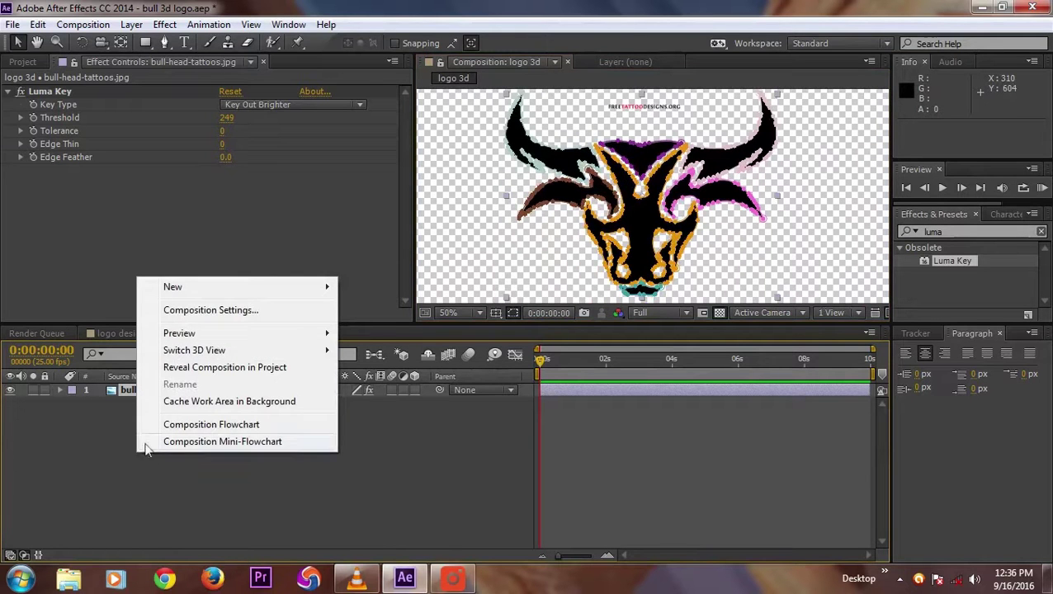
mouse_move(180, 292)
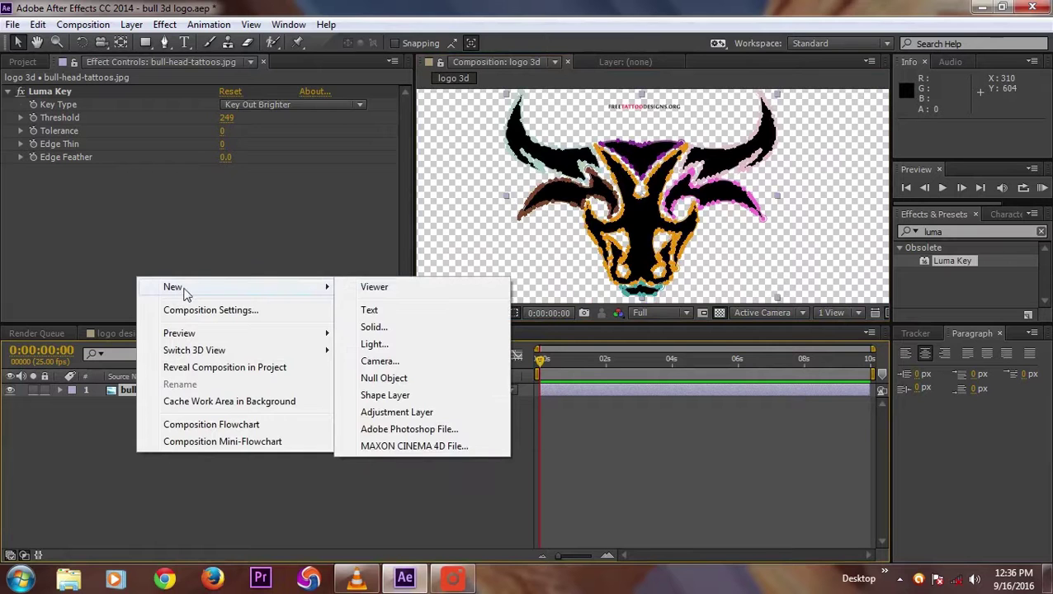
left_click(375, 328)
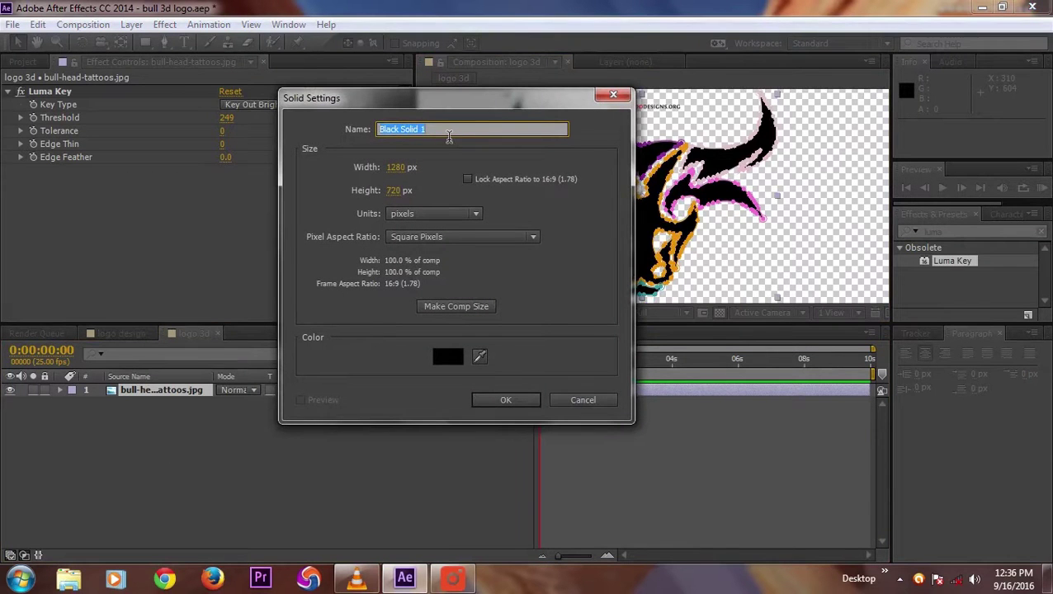
- Name the solid e3d, apply Video Copilot Element, and close the empty Scene Setup
type("e3d")
key("Return")
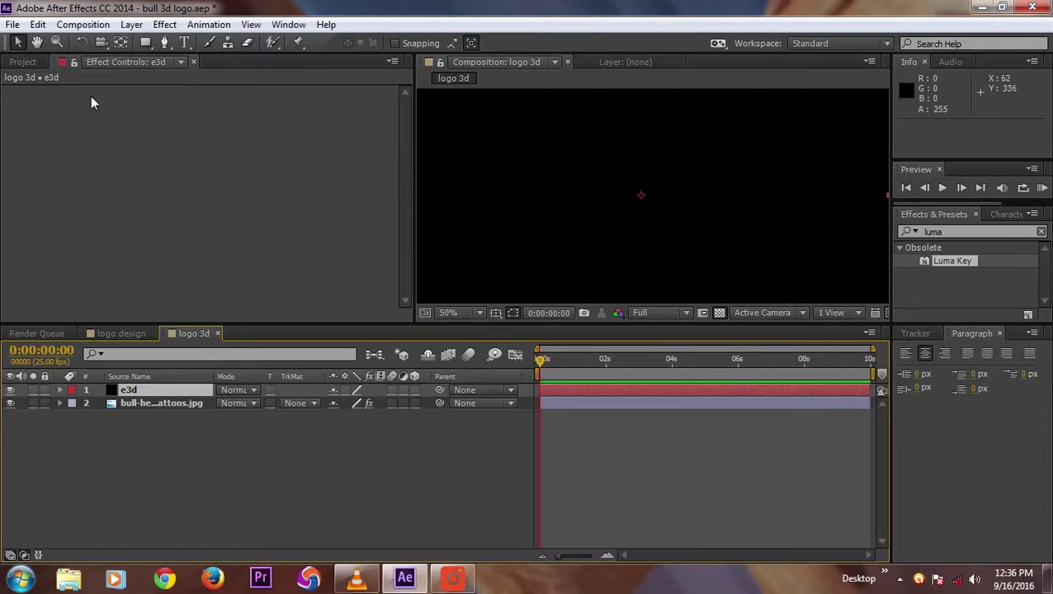
left_click(165, 24)
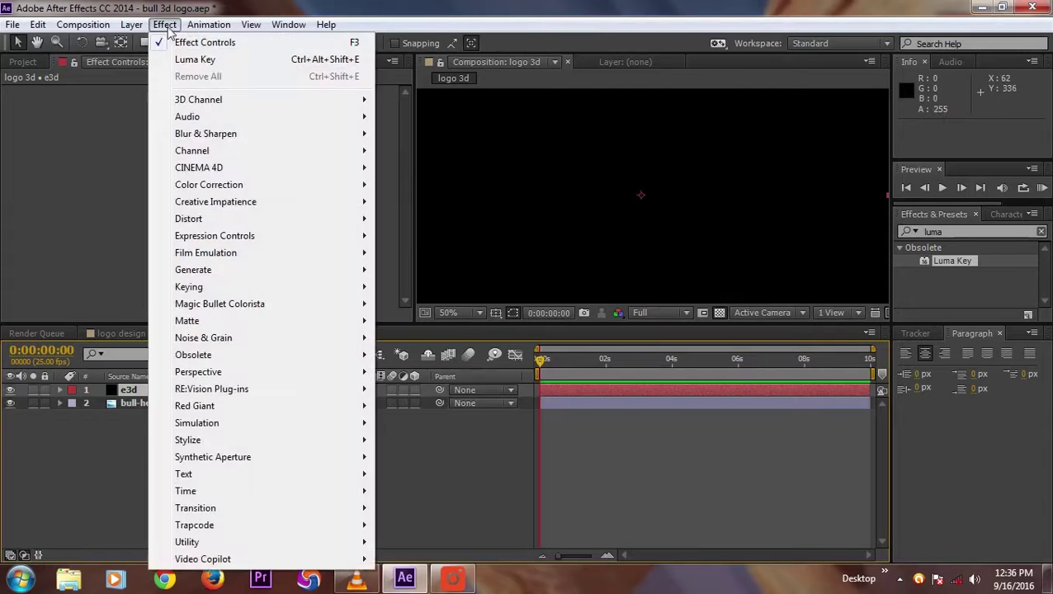
mouse_move(199, 559)
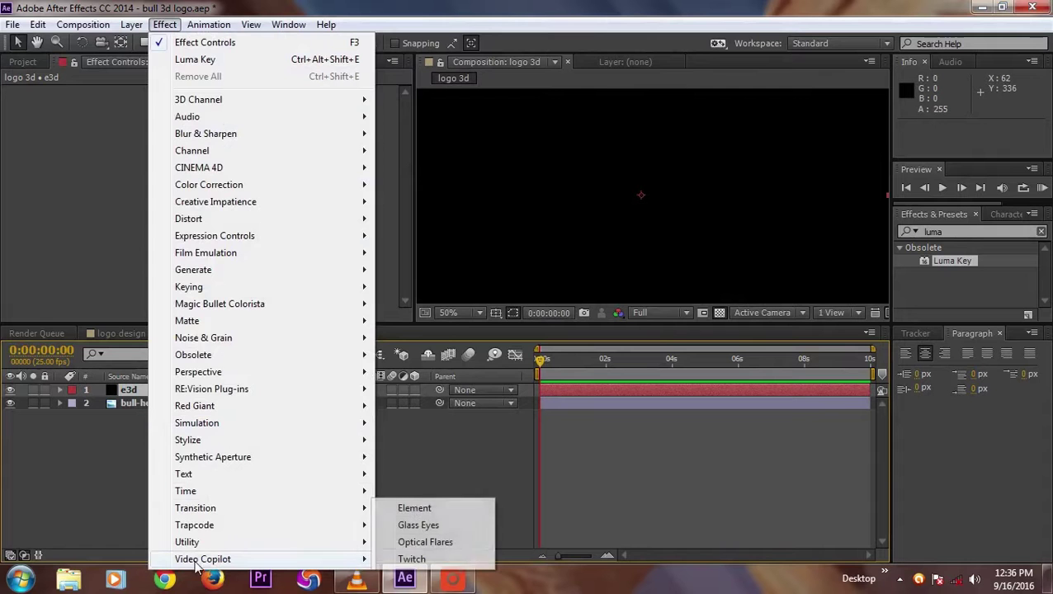
left_click(414, 508)
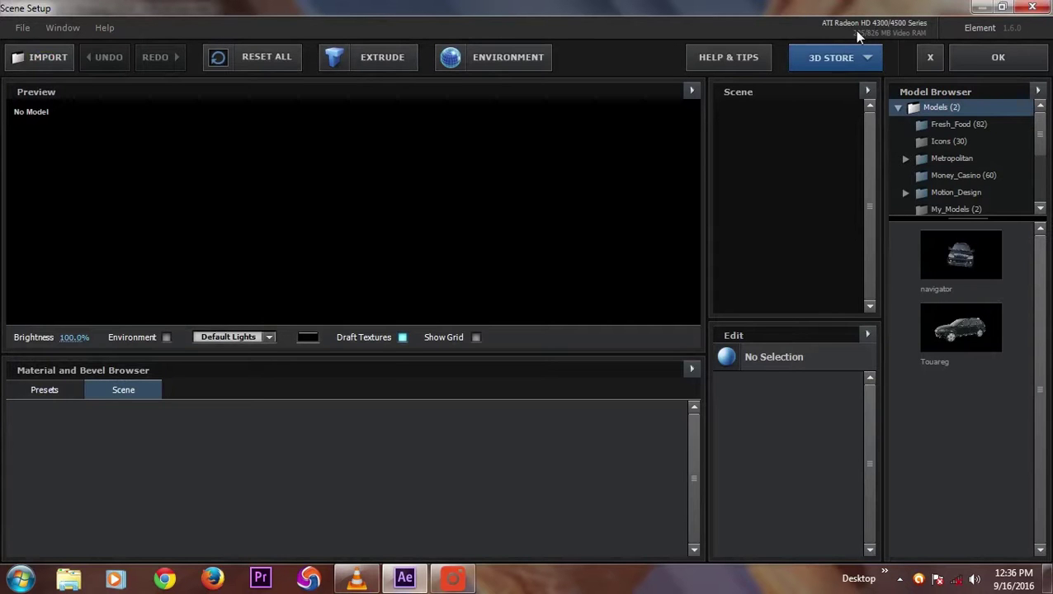
left_click(977, 60)
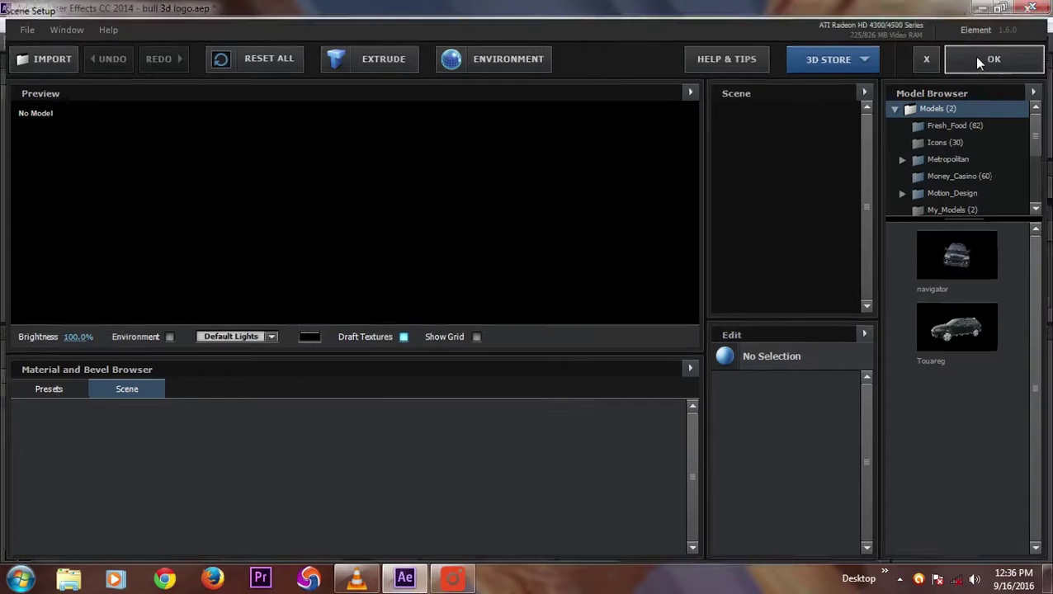
- Expand Custom Layers > Custom Text and Masks to view the Path Layer 1 choices
left_click(21, 233)
left_click(34, 244)
scroll(165, 247, "down", 2)
left_click(386, 196)
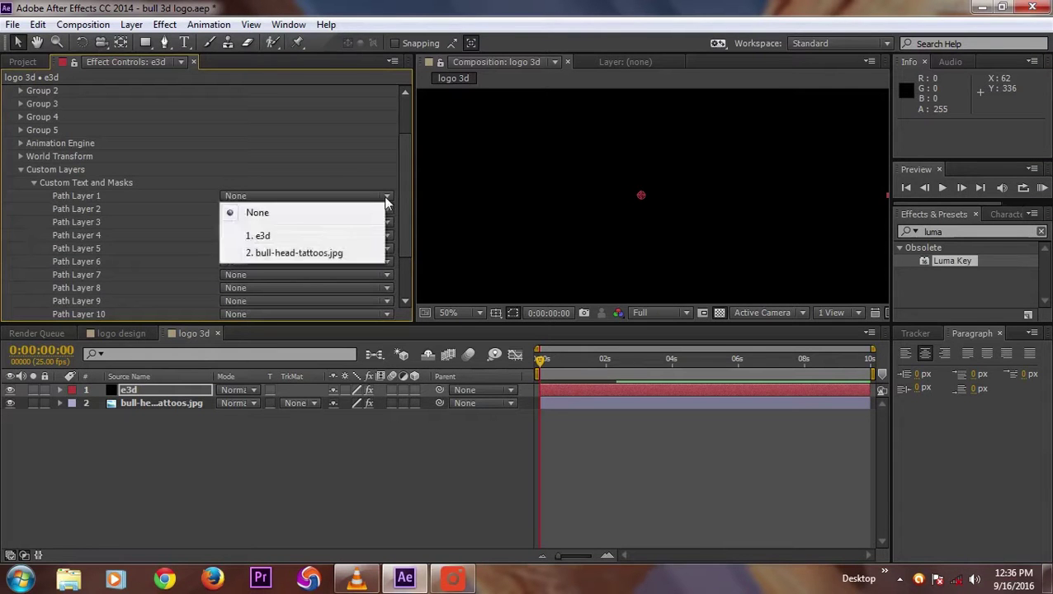
- Set Path Layer 1 to bull-head-tattoos.jpg, then open Element's Scene Setup from the e3d layer
left_click(281, 253)
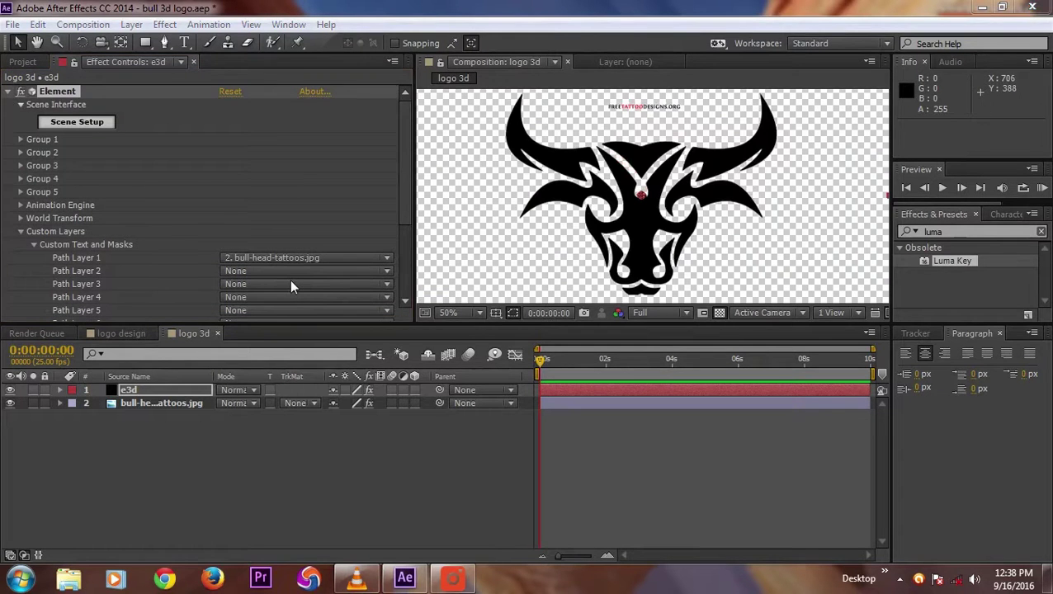
left_click(154, 406)
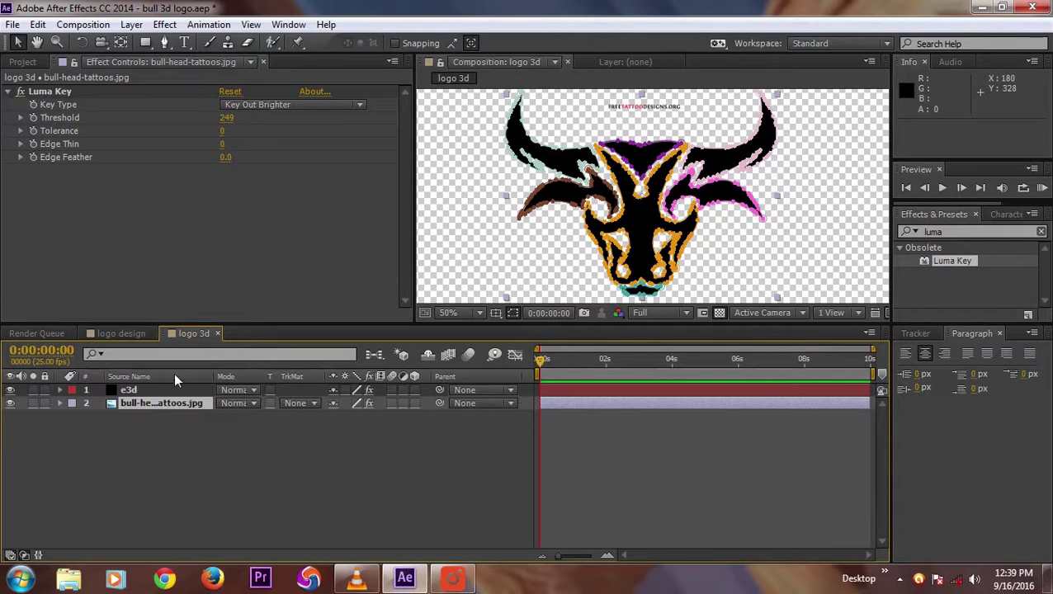
left_click(139, 389)
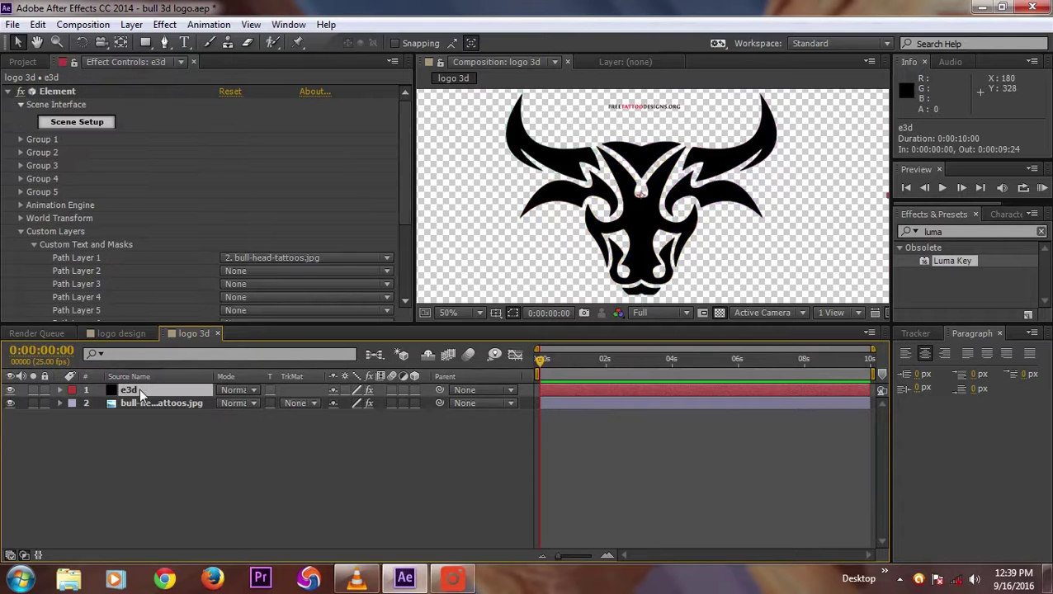
left_click(89, 124)
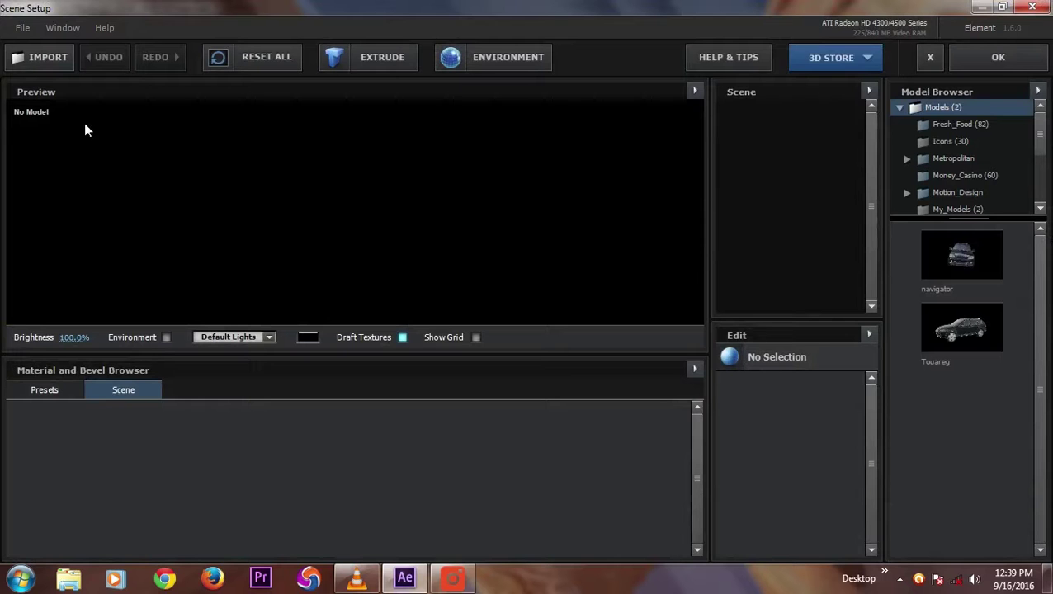
- Extrude the bull path into a 3D model and set Path Resolution to Ultra
left_click(376, 64)
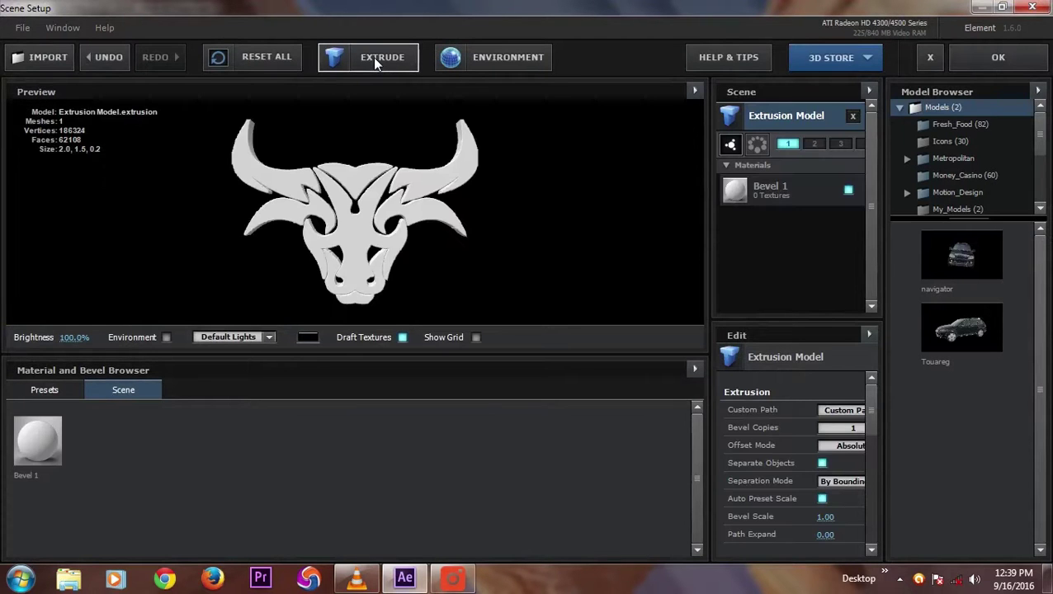
left_click_drag(279, 288, 277, 258)
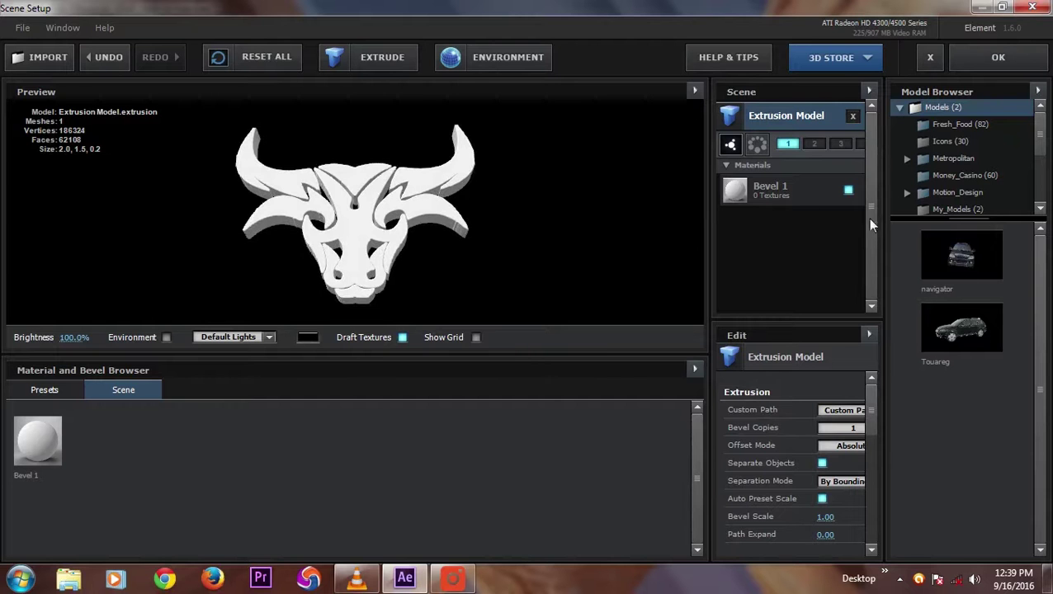
scroll(875, 454, "down", 4)
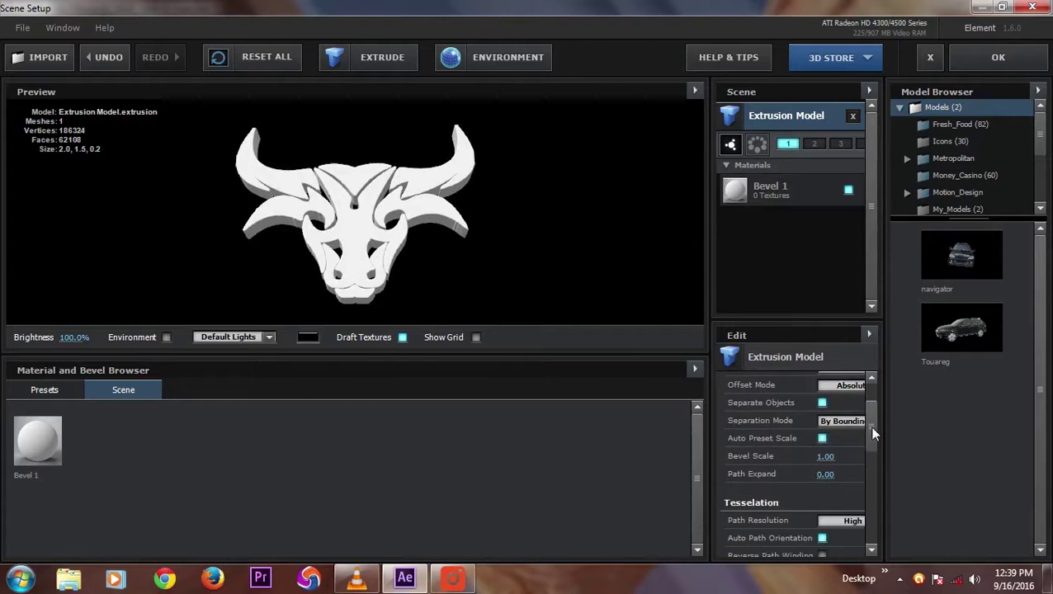
scroll(877, 453, "down", 1)
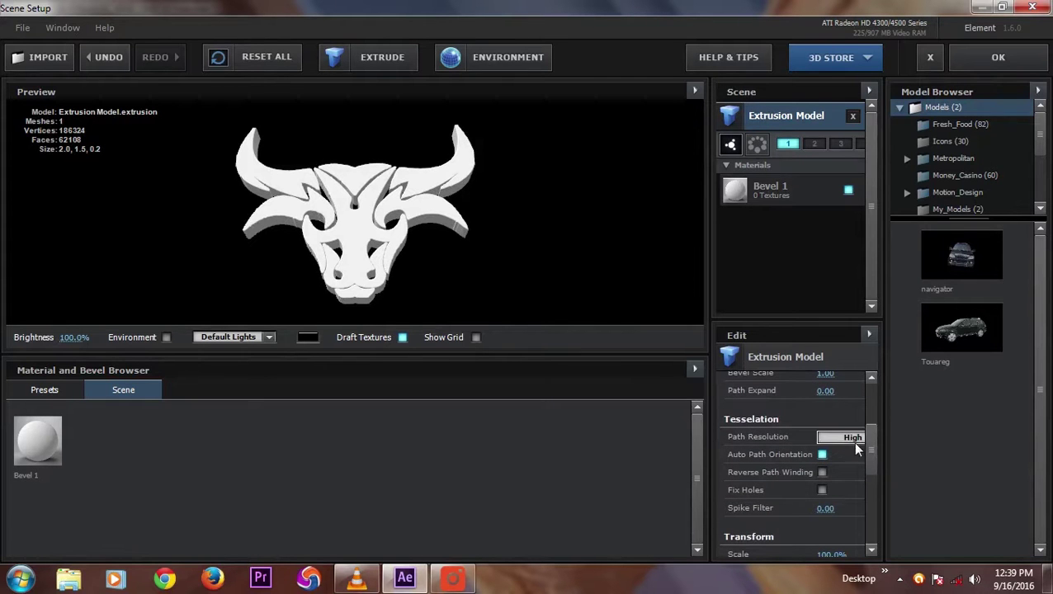
left_click(850, 438)
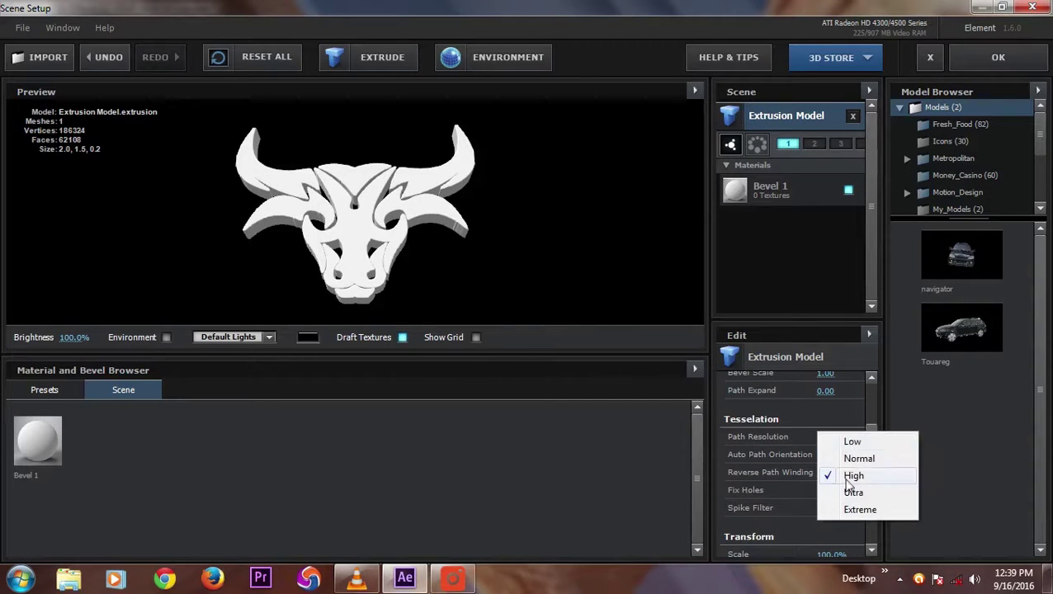
left_click(852, 491)
- Compare Low path resolution, then settle on Ultra with the bull orbited to face forward
mouse_move(363, 216)
left_mouse_down()
mouse_move(266, 238)
mouse_move(407, 231)
mouse_move(346, 208)
left_mouse_up()
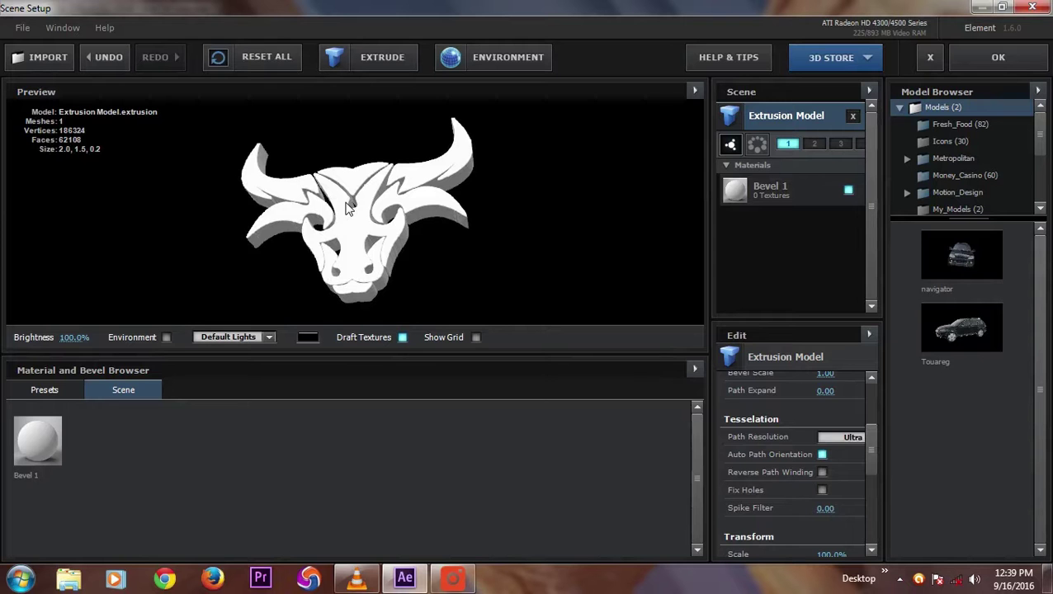
left_click(833, 437)
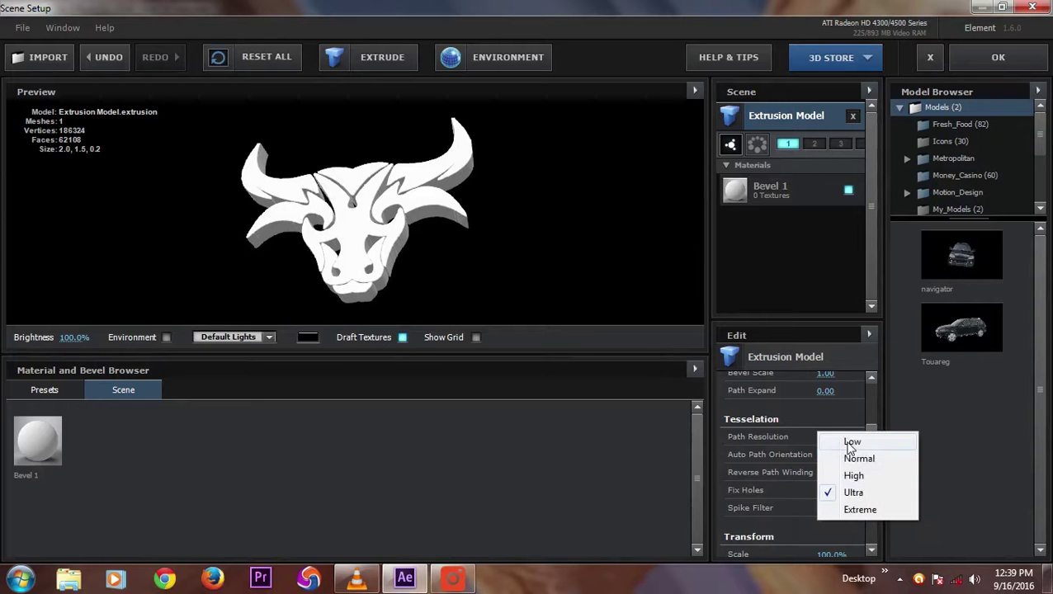
left_click(851, 443)
left_click_drag(294, 235, 404, 266)
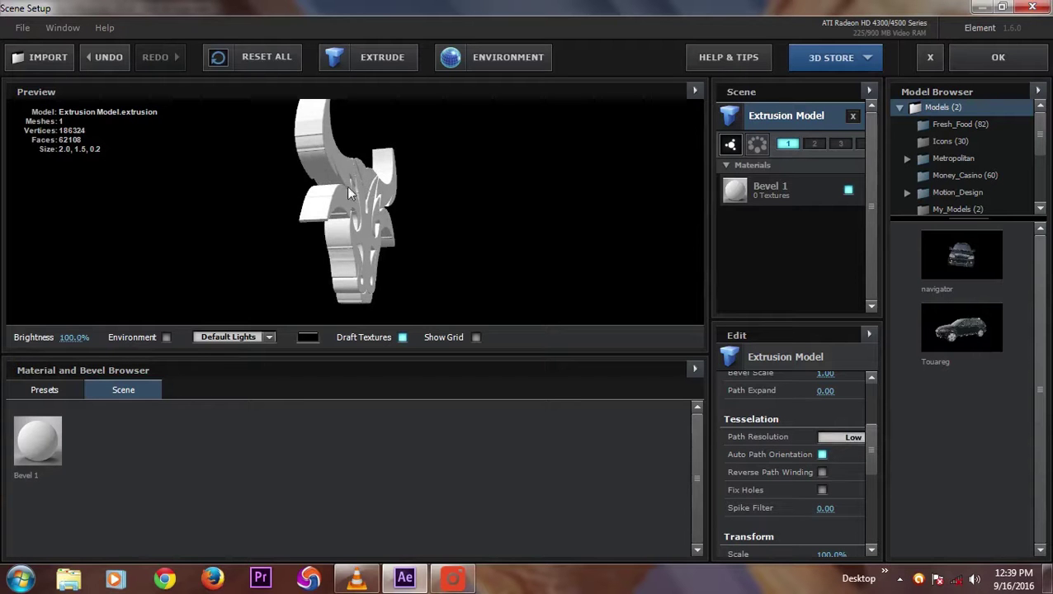
left_click_drag(346, 189, 263, 186)
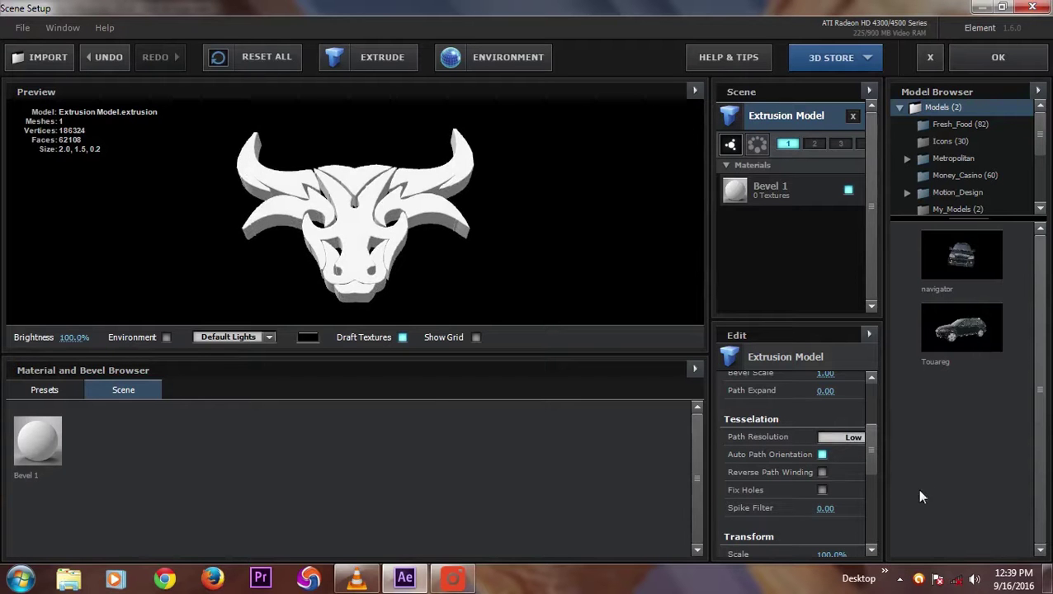
left_click(841, 436)
left_click(853, 494)
left_click_drag(426, 238, 402, 240)
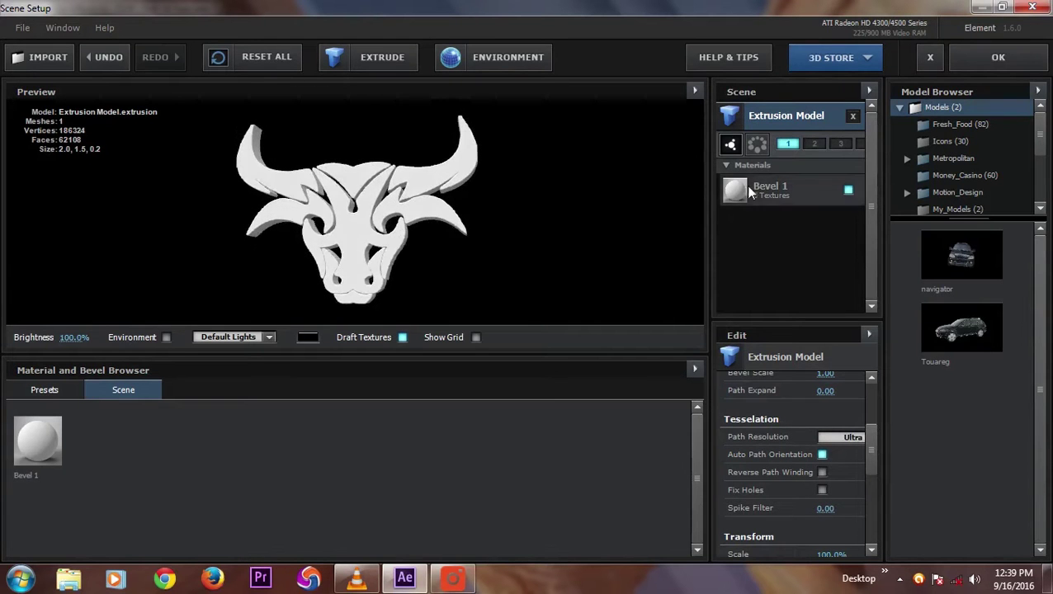
- Try the Gold_Basic preset material on the bull, then undo it back to Bevel 1
left_click(41, 397)
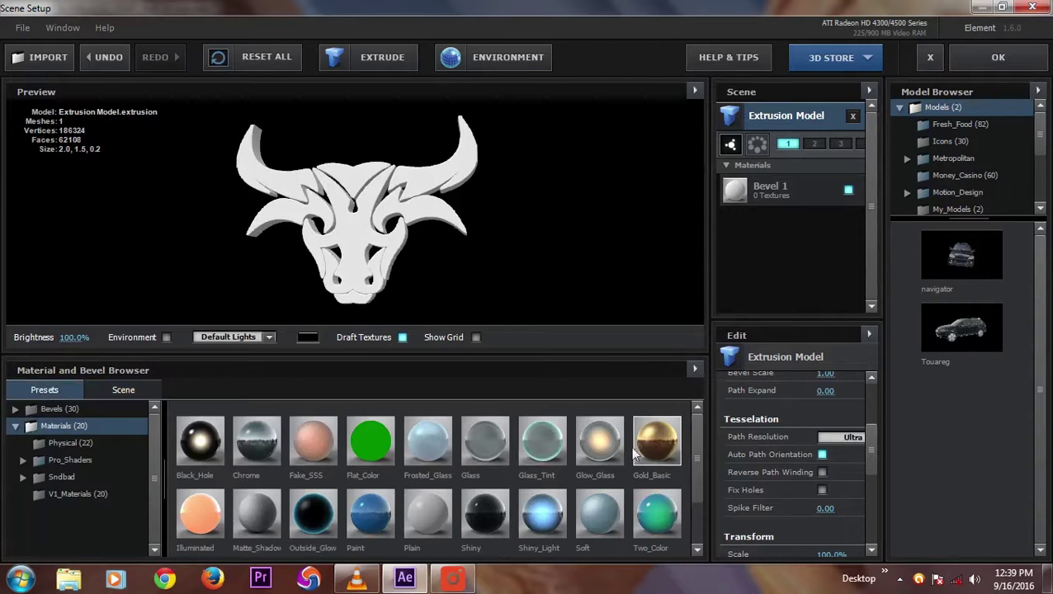
left_click_drag(658, 445, 336, 193)
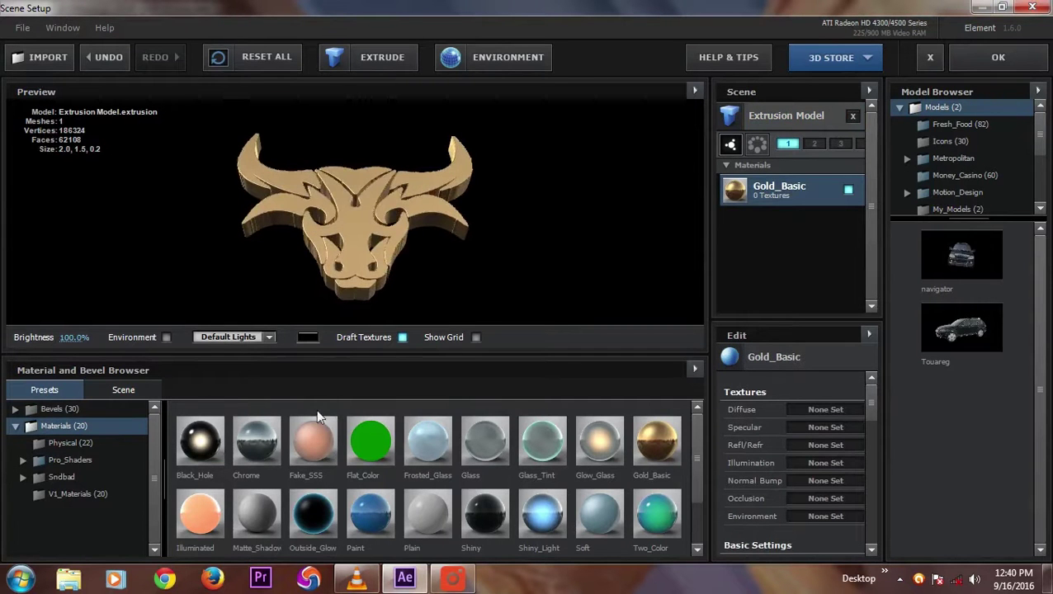
mouse_move(340, 246)
left_mouse_down()
mouse_move(355, 248)
mouse_move(335, 266)
left_mouse_up()
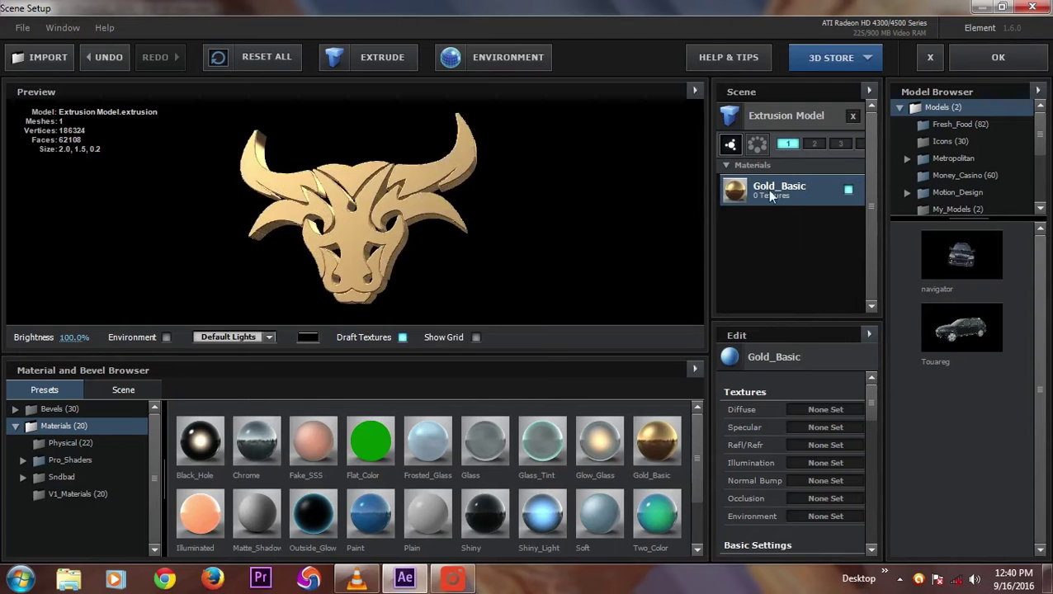
key("ctrl+z")
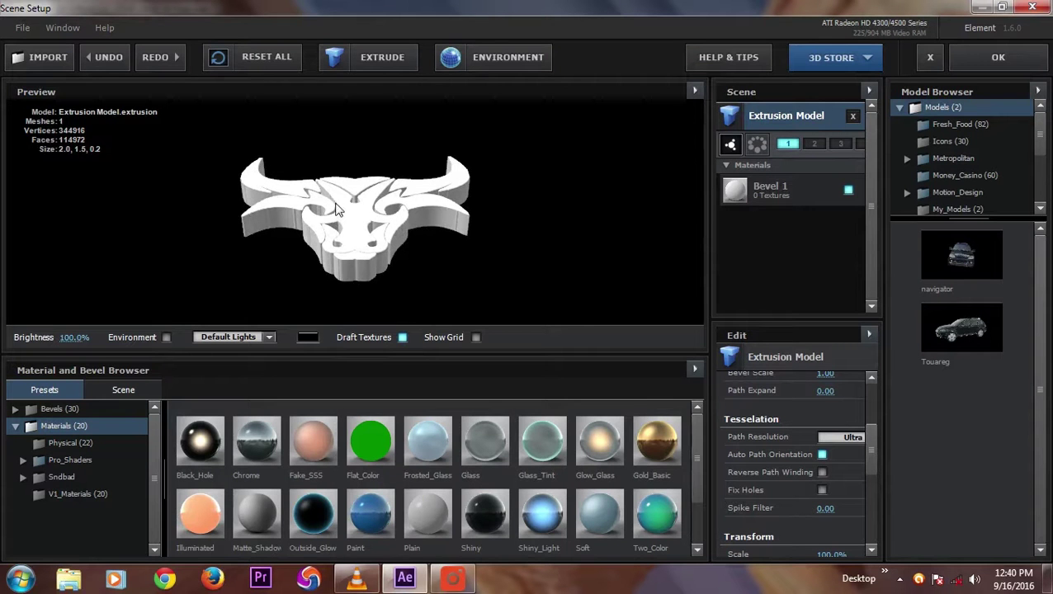
left_click(357, 580)
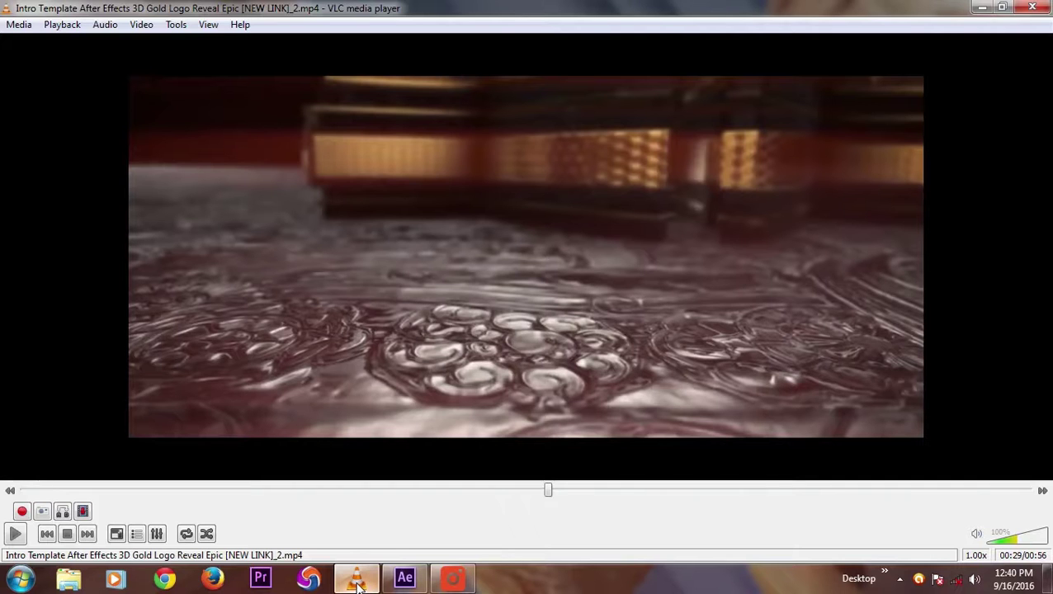
left_click(356, 580)
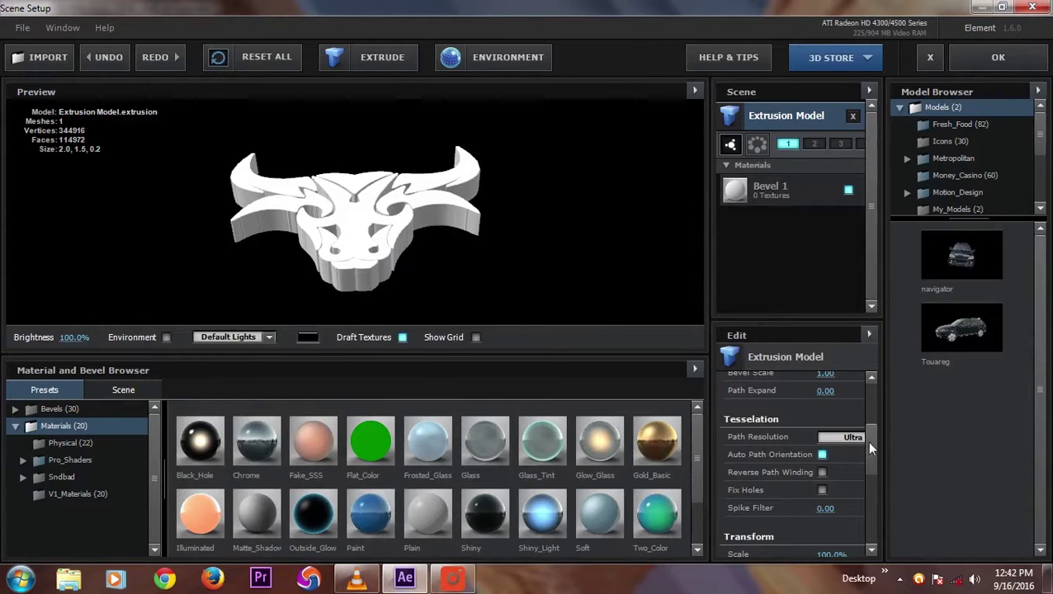
- Set Bevel Copies to 2 and tilt the bull back to view its top
left_click_drag(871, 446, 889, 413)
left_click(846, 403)
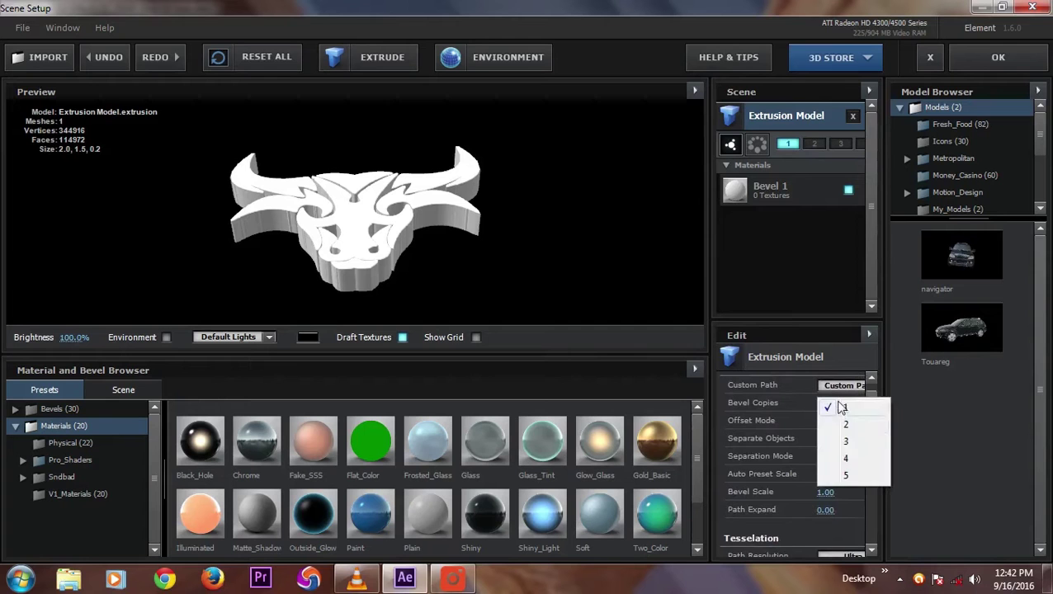
left_click(846, 424)
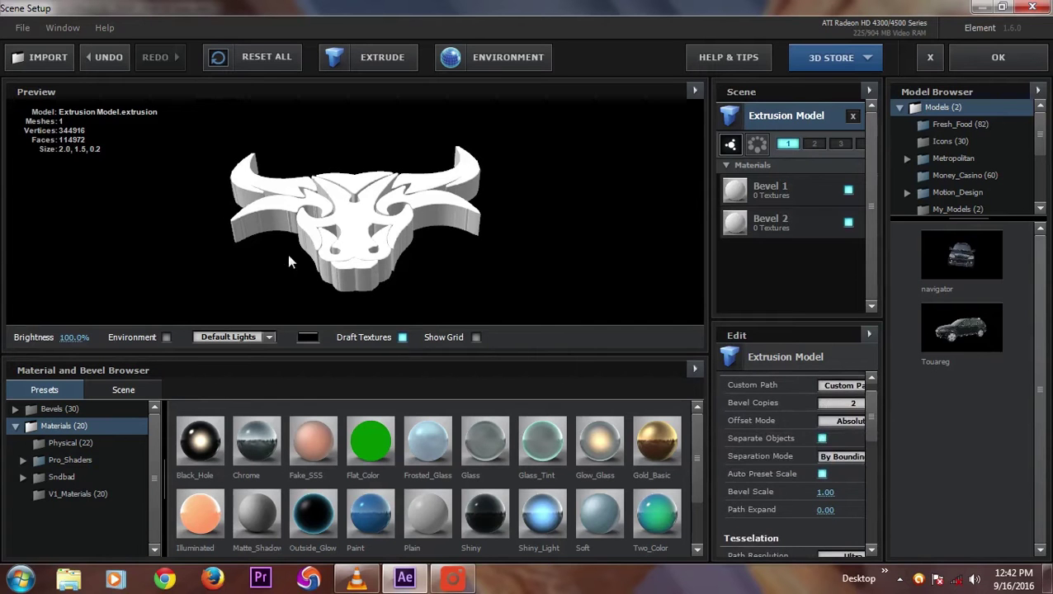
left_click_drag(324, 253, 332, 247)
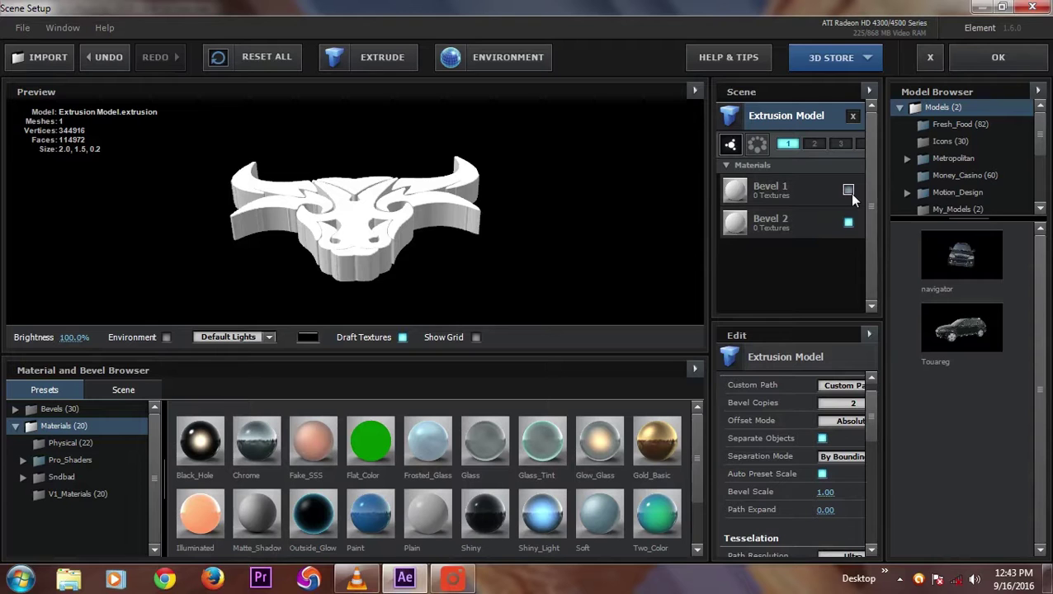
- Select Bevel 2, try a larger Expand Edges value, then undo it
left_click(784, 218)
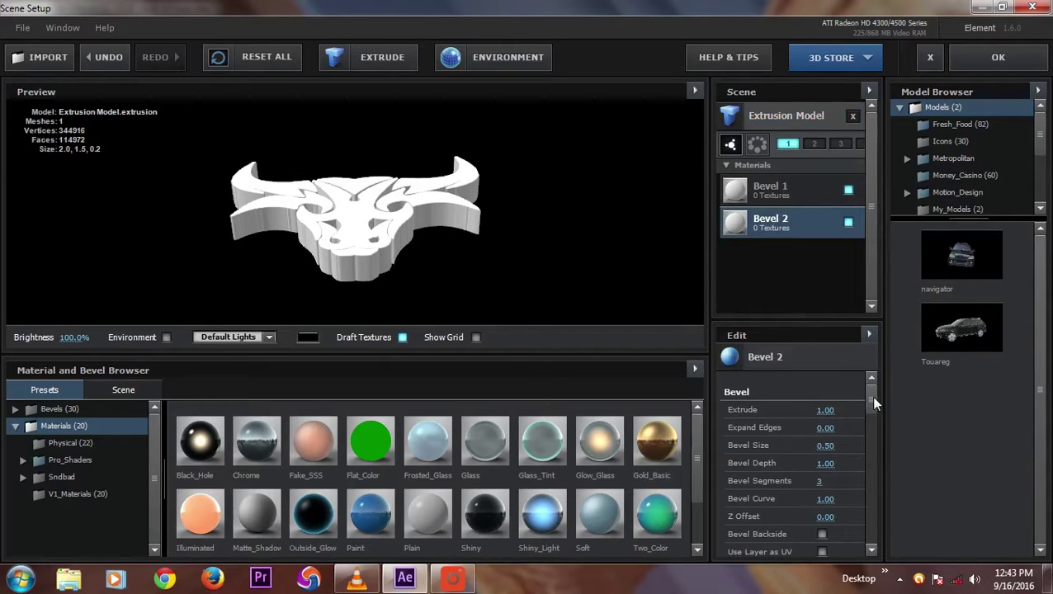
left_click_drag(875, 403, 874, 405)
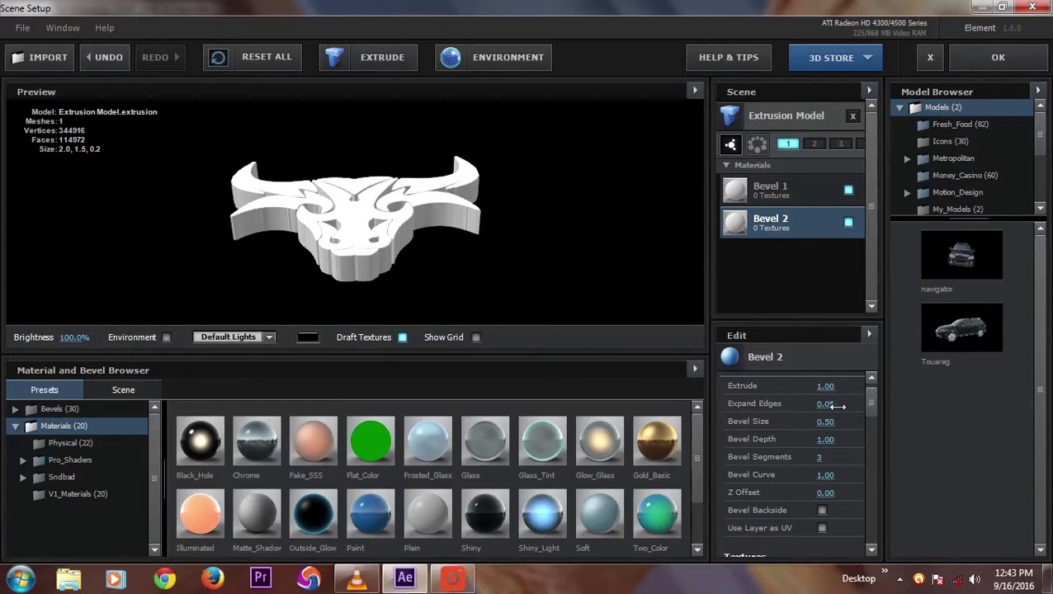
left_click_drag(852, 403, 881, 400)
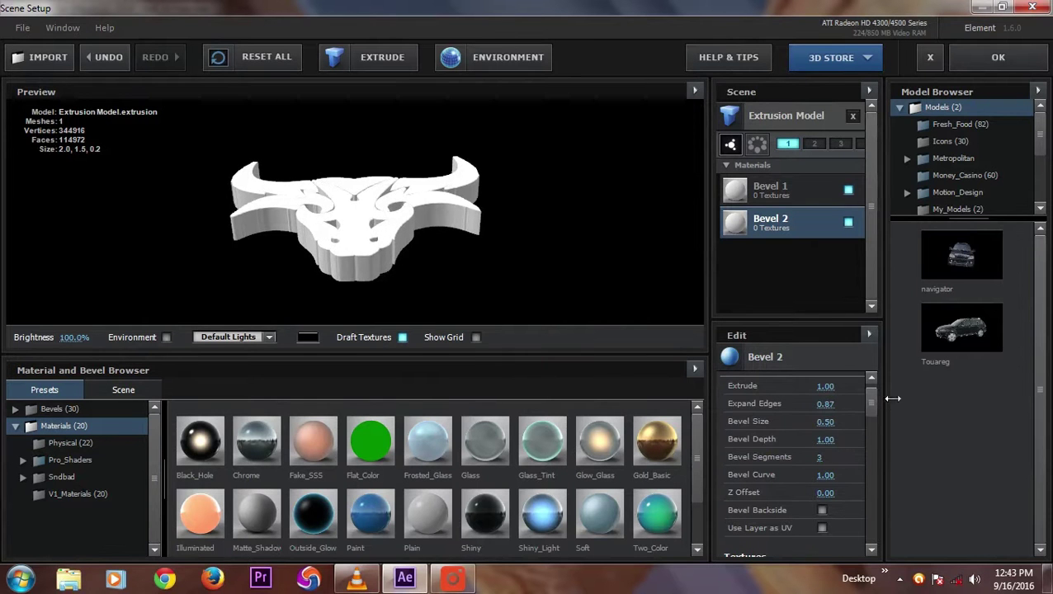
key("ctrl+z")
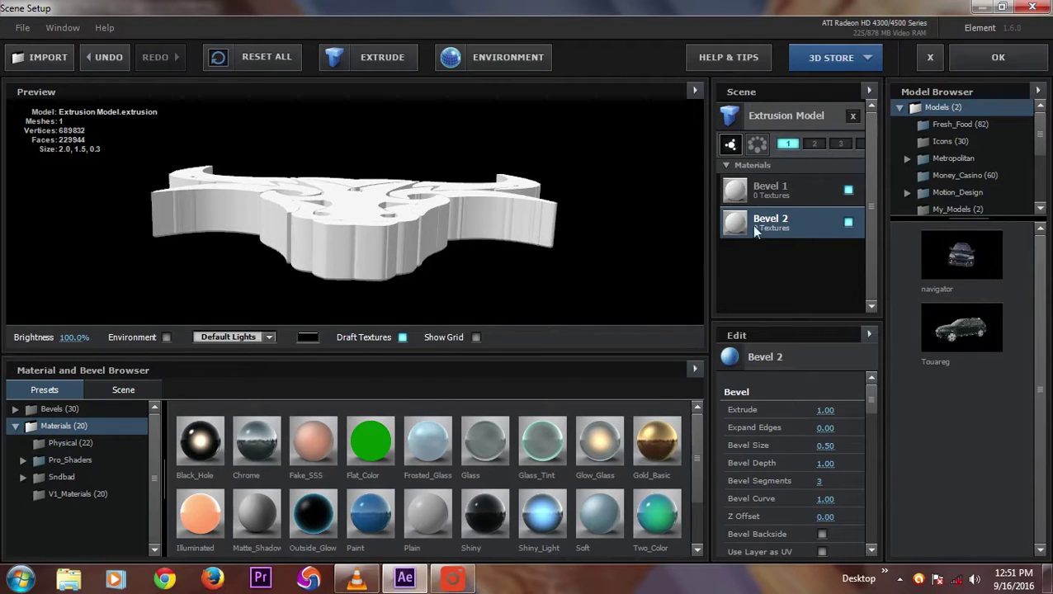
- Set Bevel 2's Extrude to 0.20 and Bevel Size to 1.00, orbiting the preview to check
left_click(836, 413)
type(".20")
key("Return")
left_click_drag(414, 231, 414, 239)
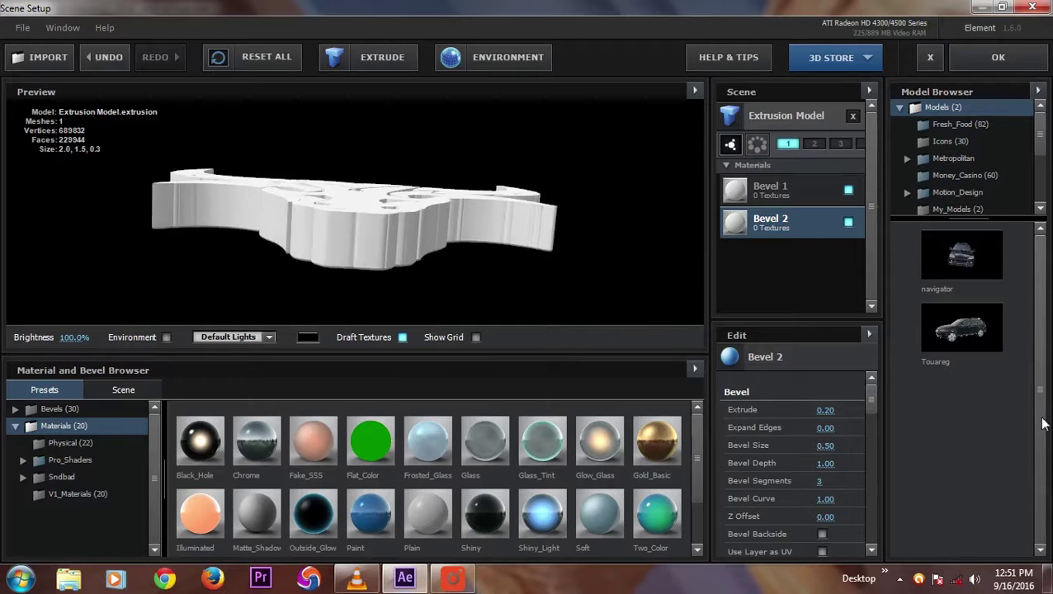
left_click(826, 447)
type("1")
key("Return")
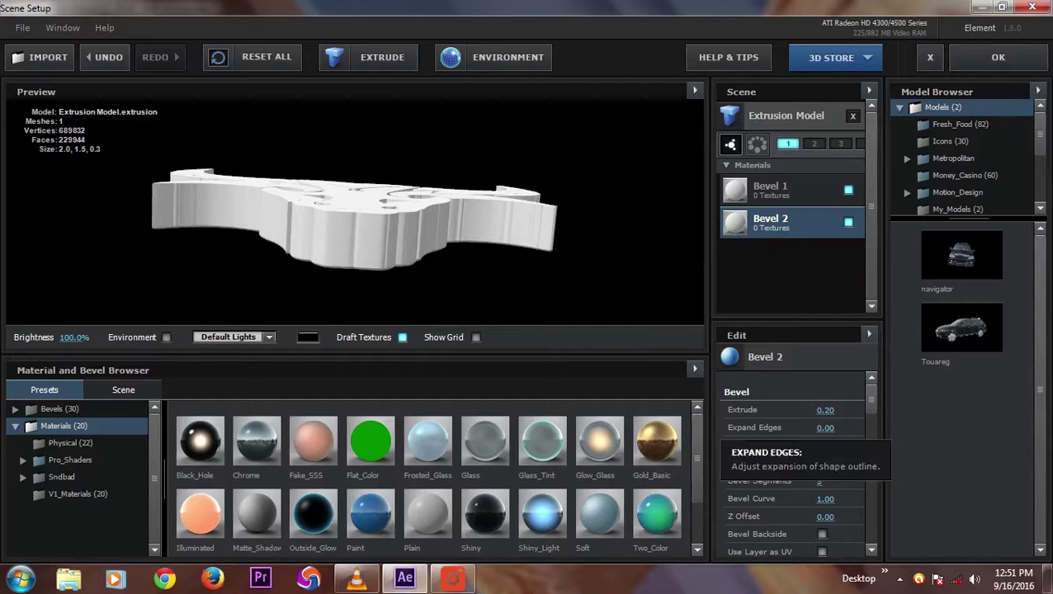
left_click_drag(239, 238, 263, 242)
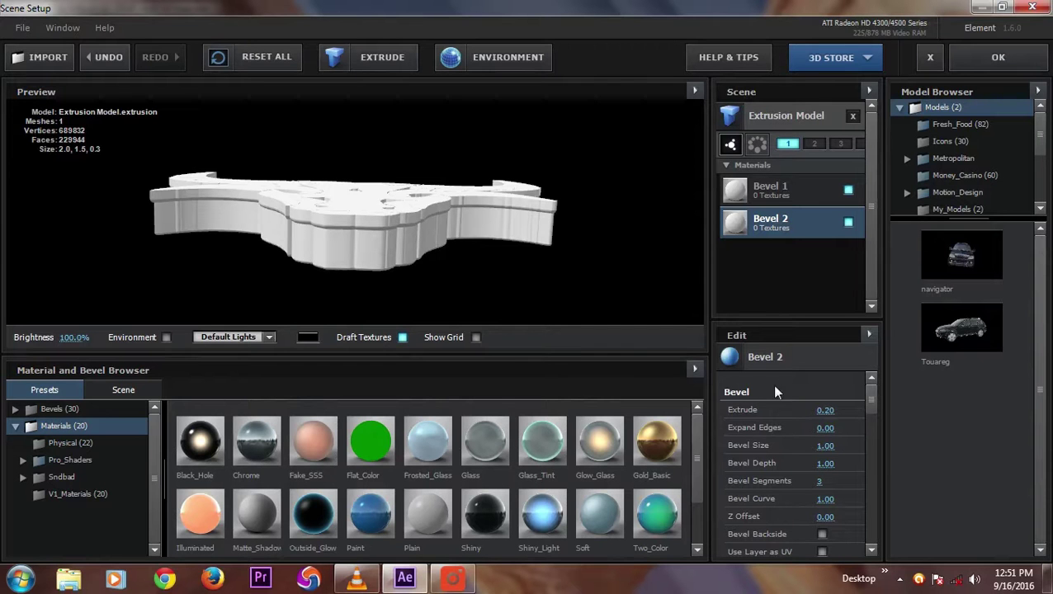
left_click(790, 120)
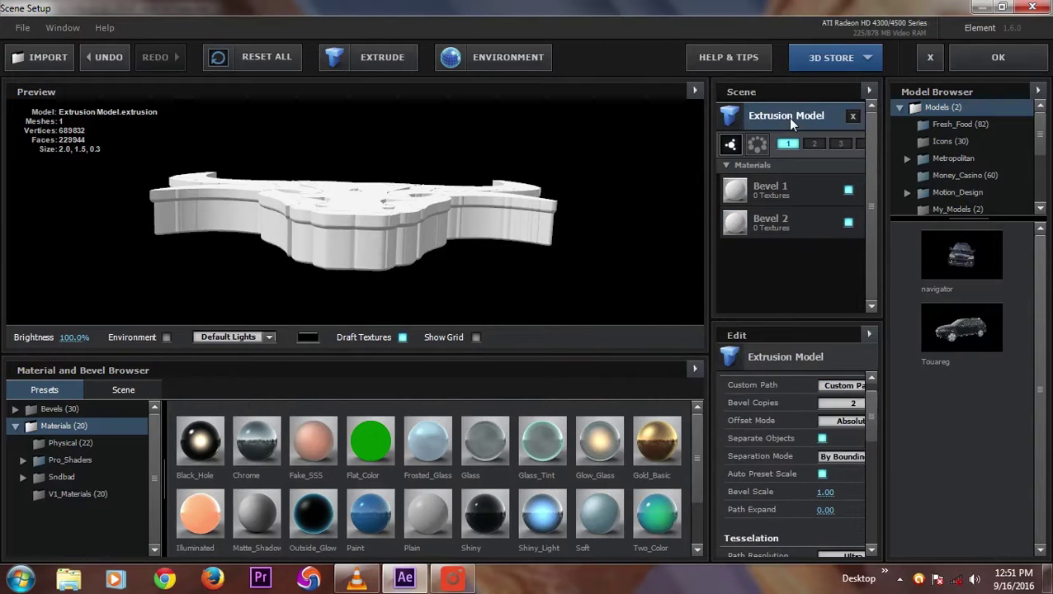
- Raise bevel copies to 3 and paste Bevel 2's bevel settings onto Bevel 3
left_click(855, 404)
left_click(848, 444)
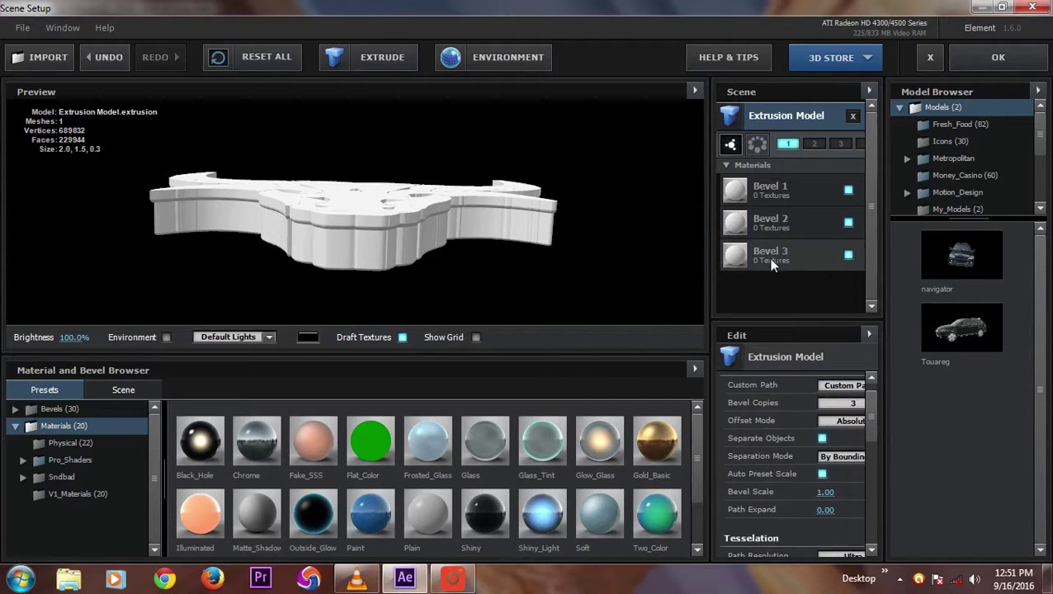
left_click(772, 261)
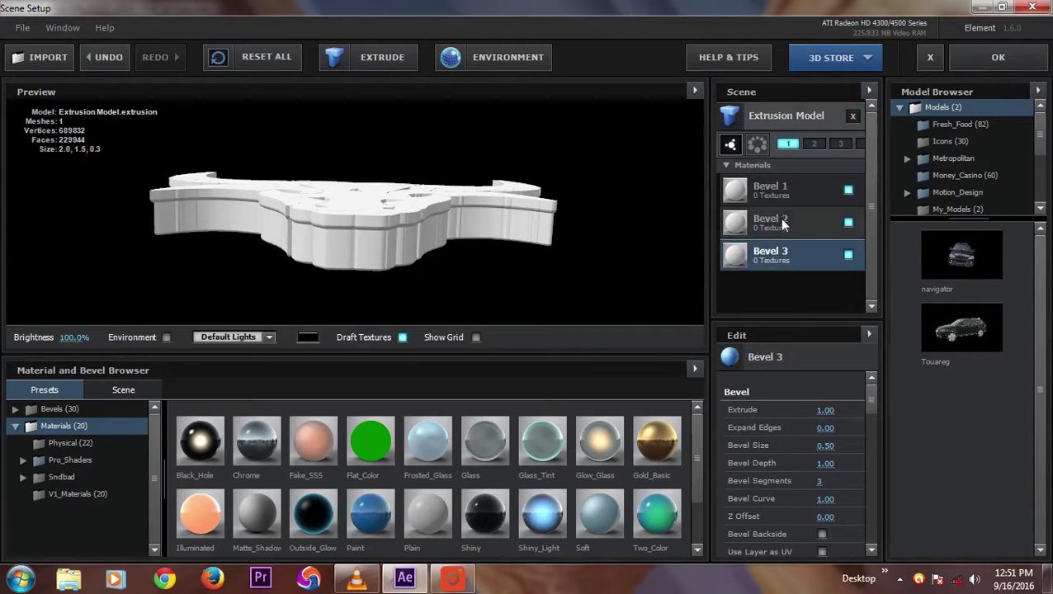
left_click(779, 218)
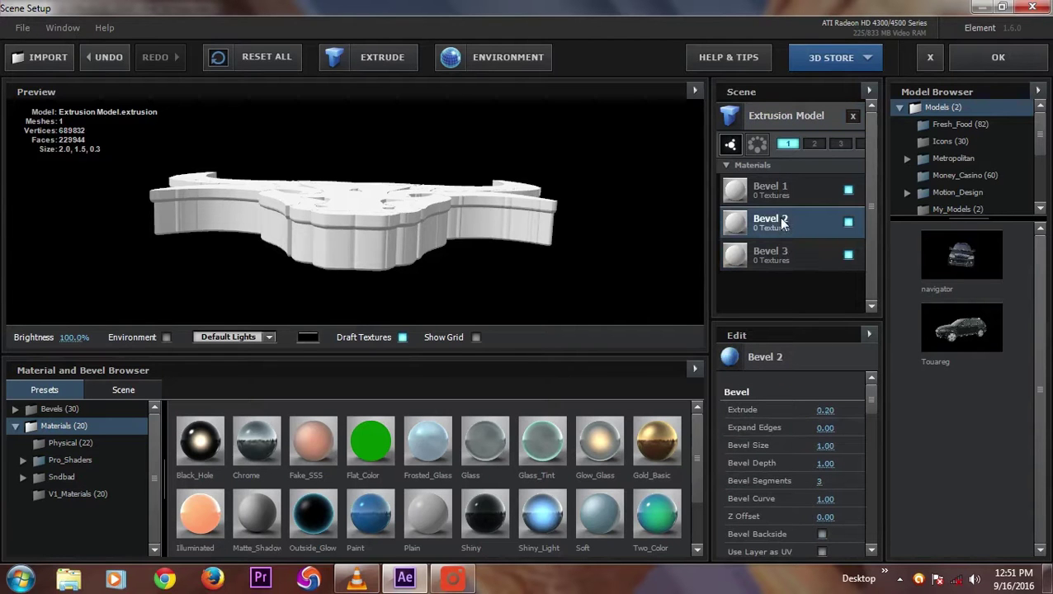
right_click(739, 390)
left_click(764, 427)
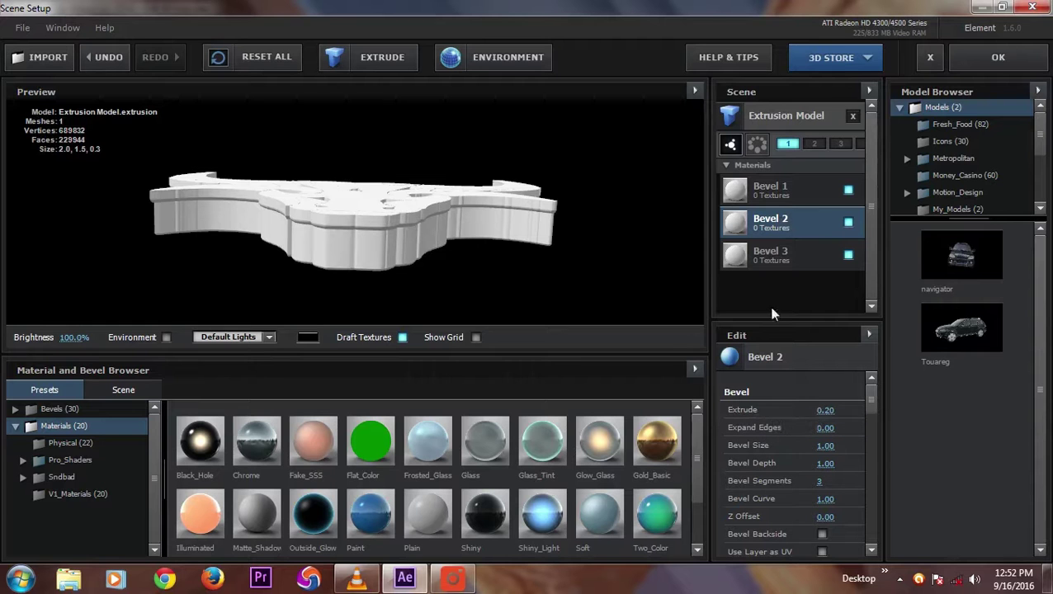
left_click(777, 259)
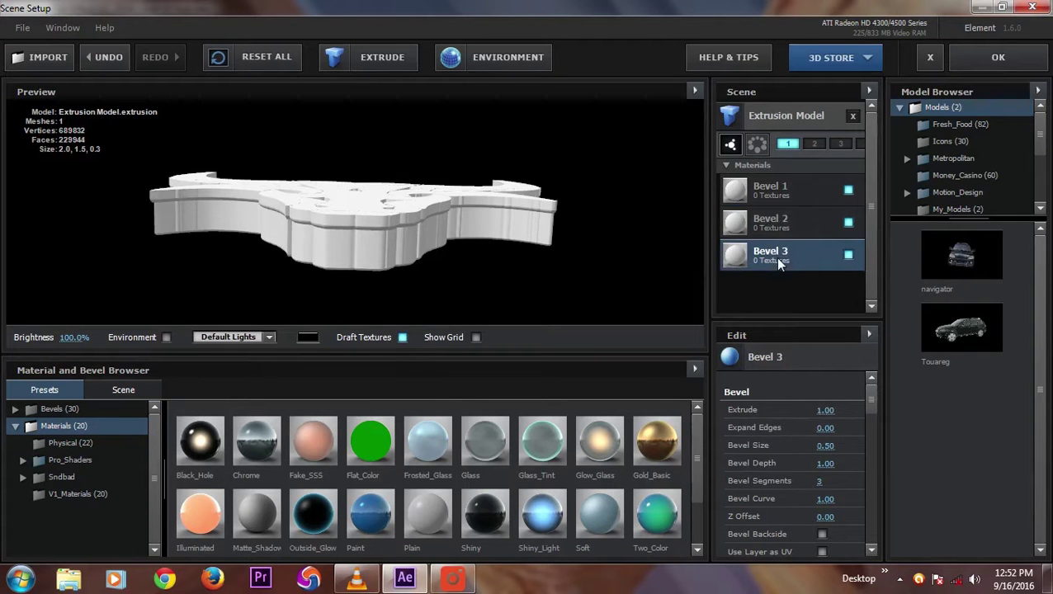
right_click(734, 392)
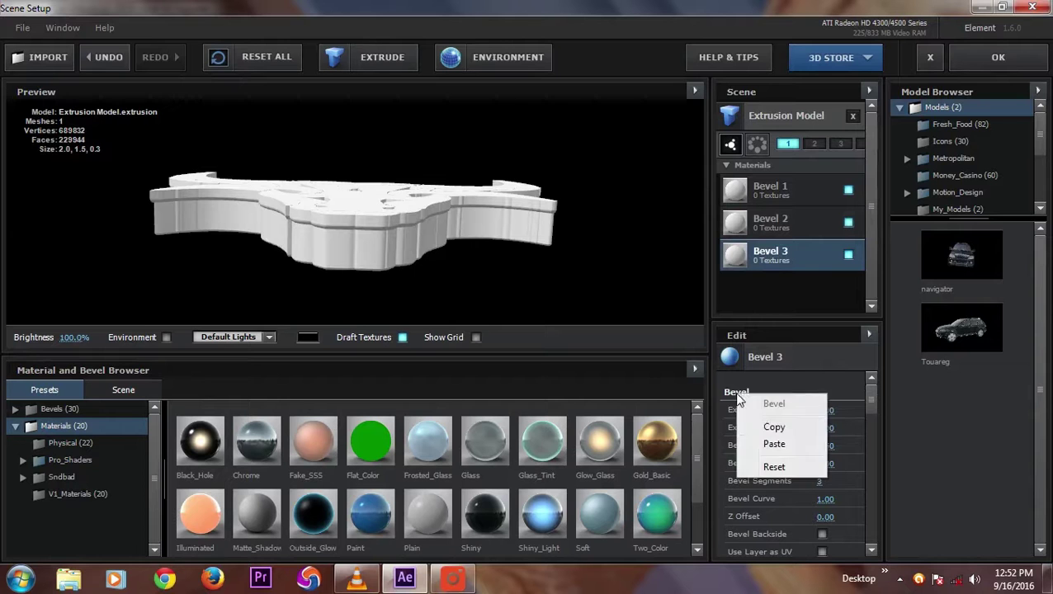
left_click(765, 444)
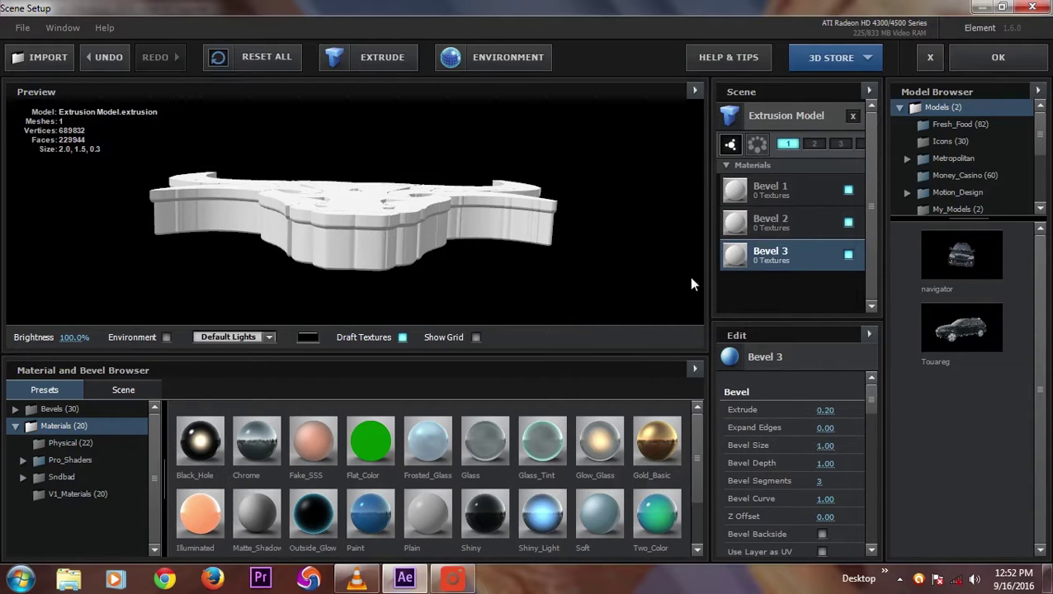
- Push Bevel 3 outward with a Z Offset of 1.00
left_click_drag(868, 387, 867, 402)
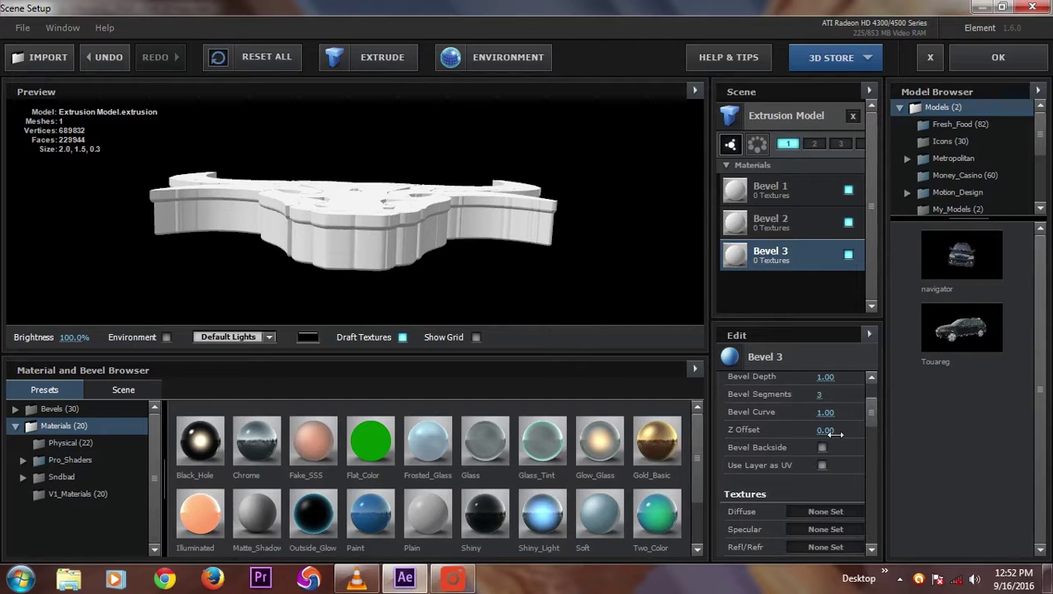
left_click_drag(827, 429, 921, 435)
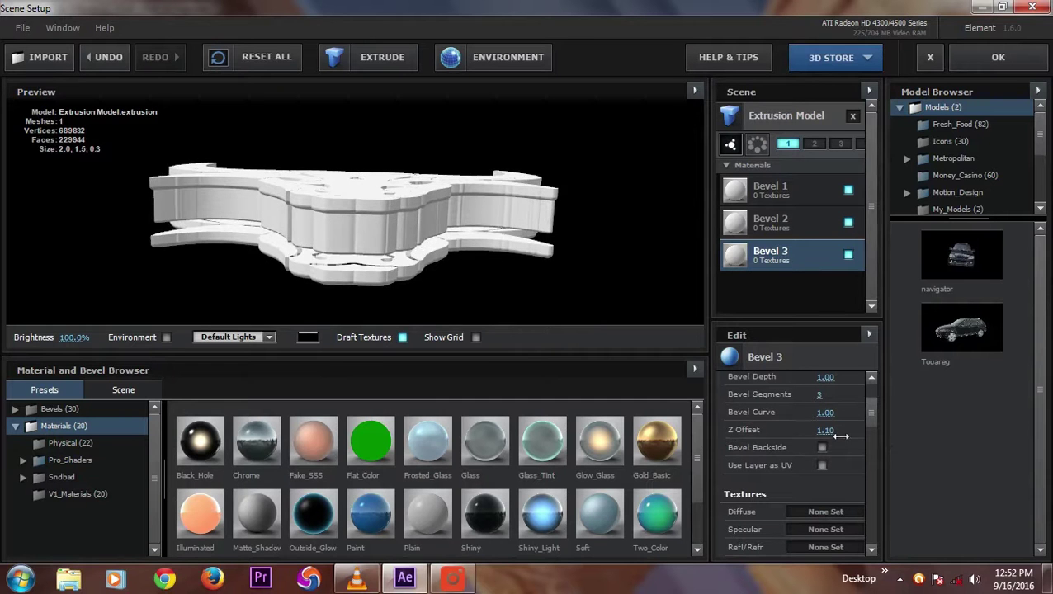
left_click(830, 431)
type("1")
key("Return")
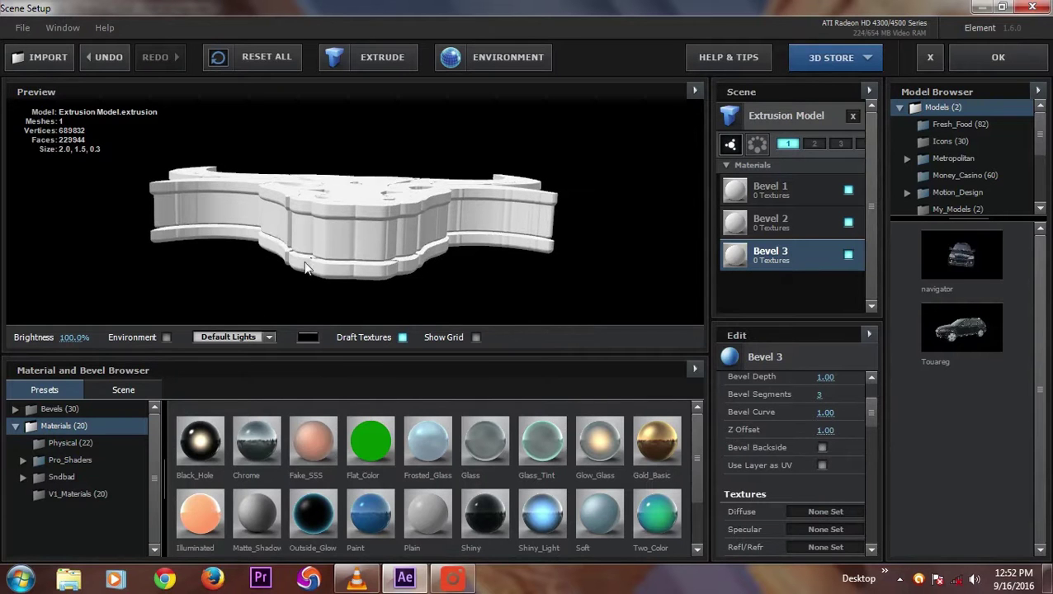
- Orbit and zoom out the preview to a flat, side-on view of the bull
left_click_drag(368, 251, 414, 280)
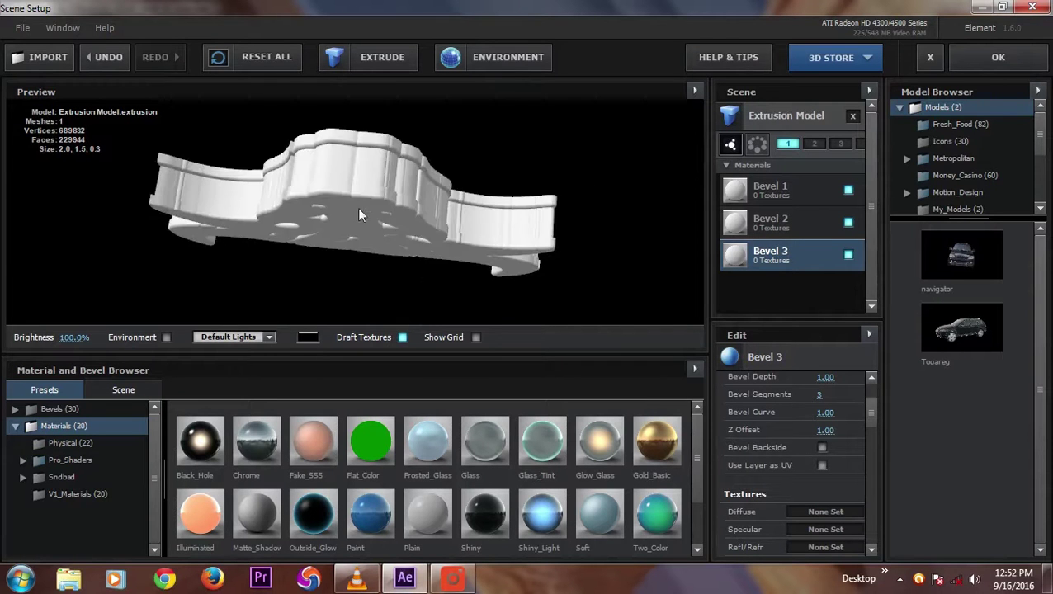
left_click_drag(359, 214, 388, 228)
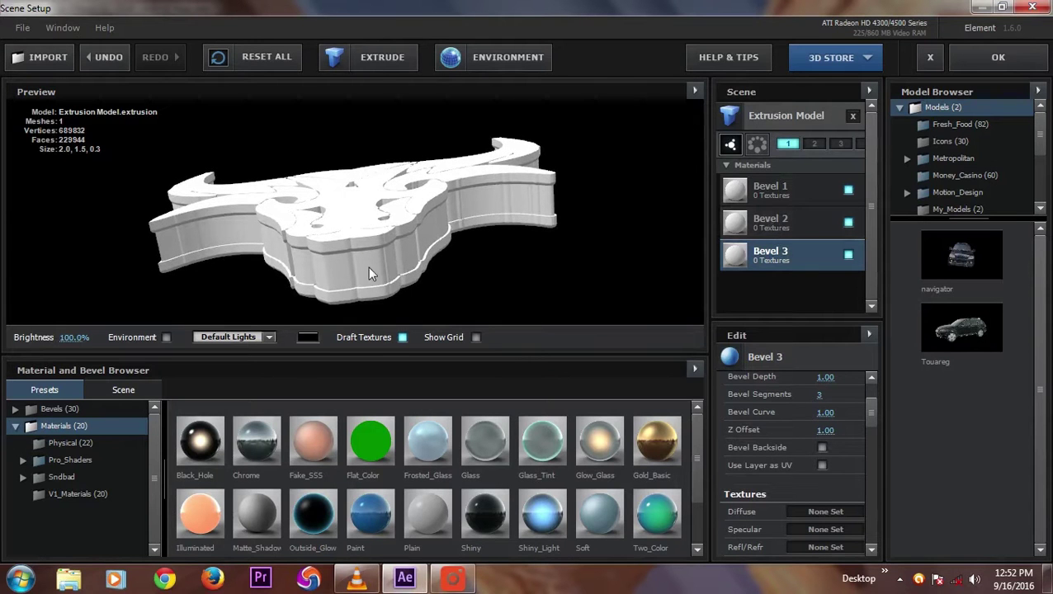
mouse_move(368, 266)
left_mouse_down()
mouse_move(378, 263)
mouse_move(372, 251)
mouse_move(380, 257)
left_mouse_up()
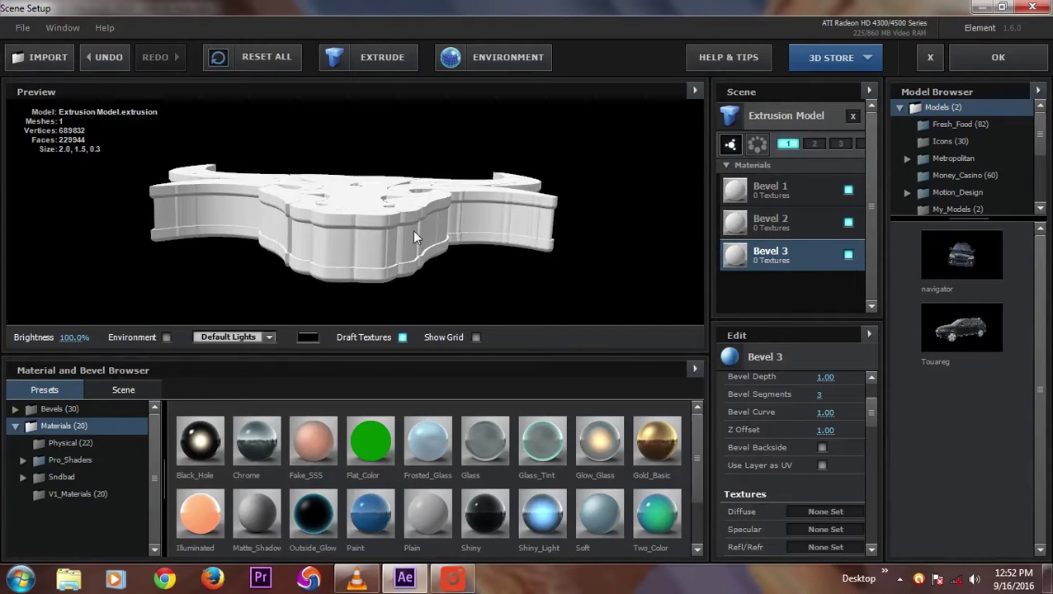
scroll(414, 237, "down", 2)
left_click_drag(375, 233, 373, 219)
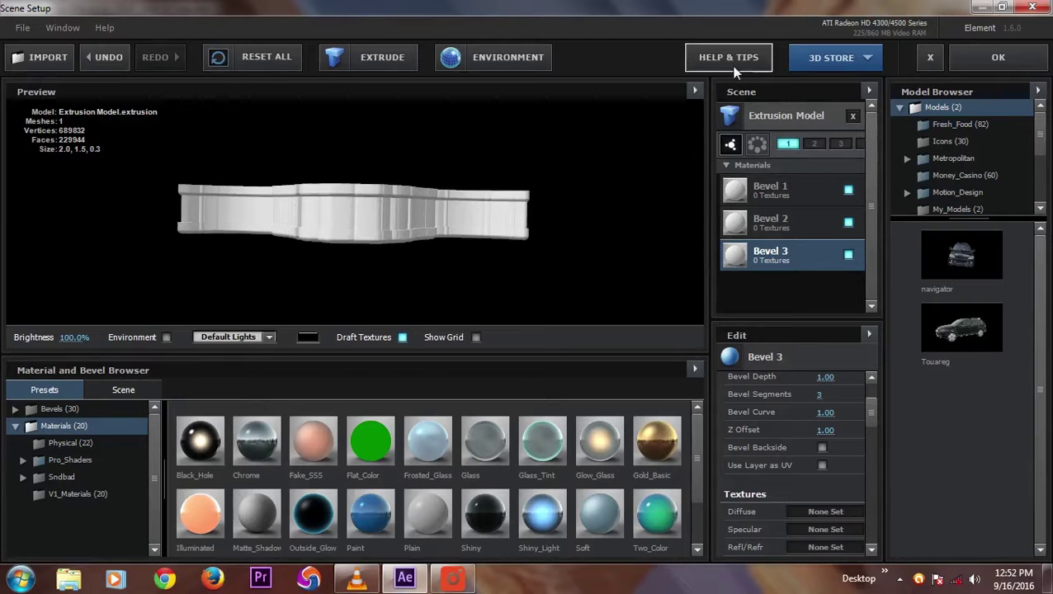
- Increase the extrusion model's bevel copies to 4
left_click(783, 124)
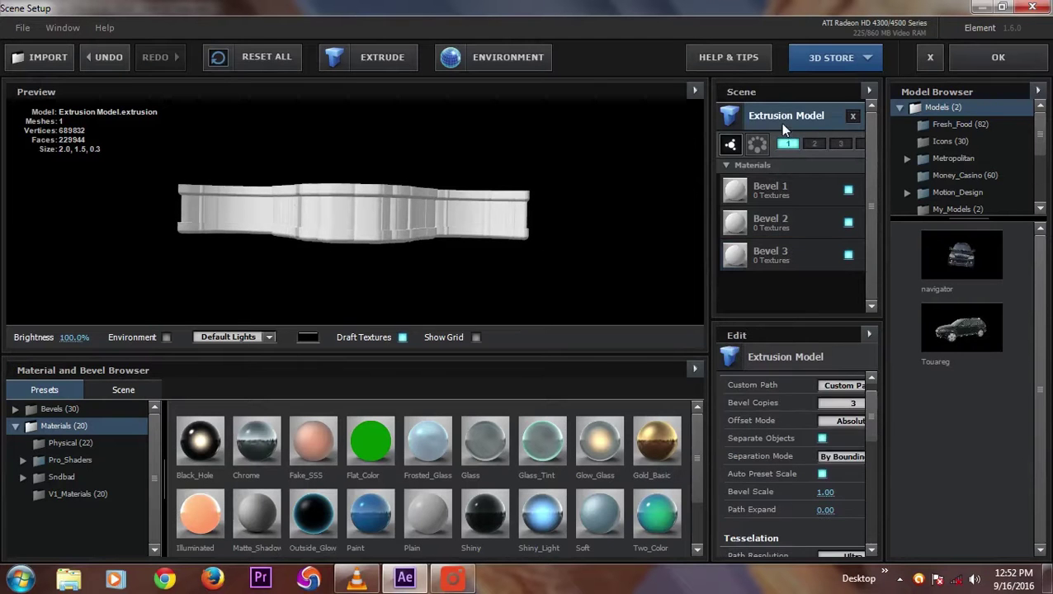
left_click(836, 406)
left_click(850, 462)
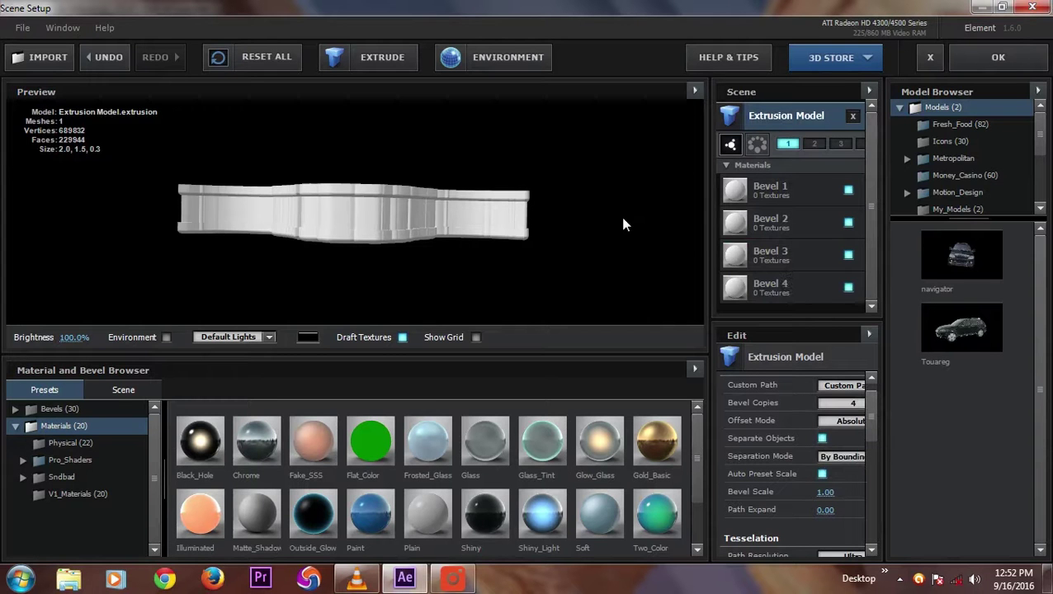
left_click(784, 293)
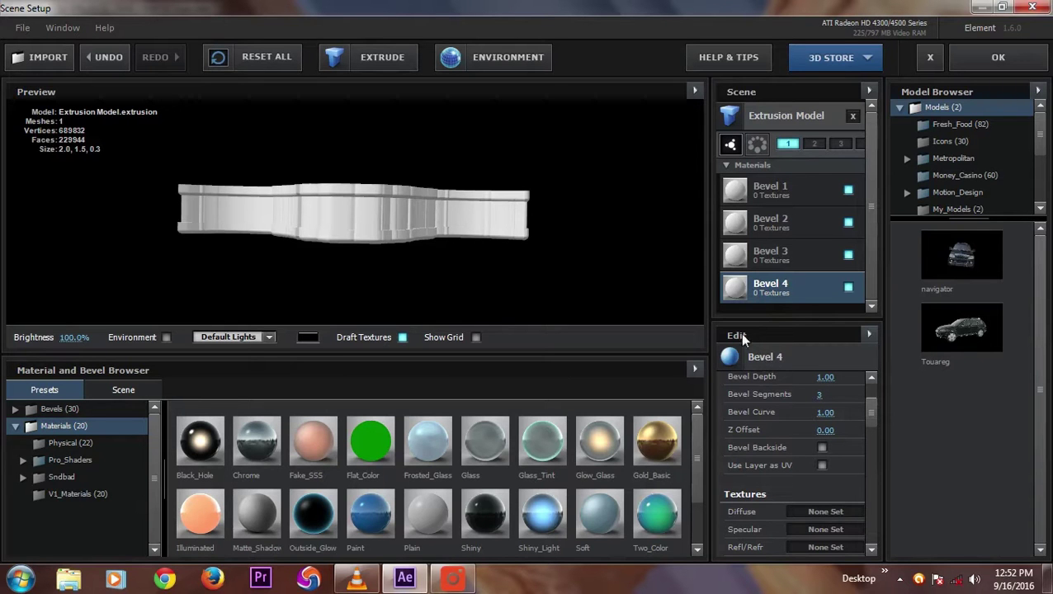
- Copy Bevel 3's bevel settings and paste them onto Bevel 4
scroll(871, 408, "up", 3)
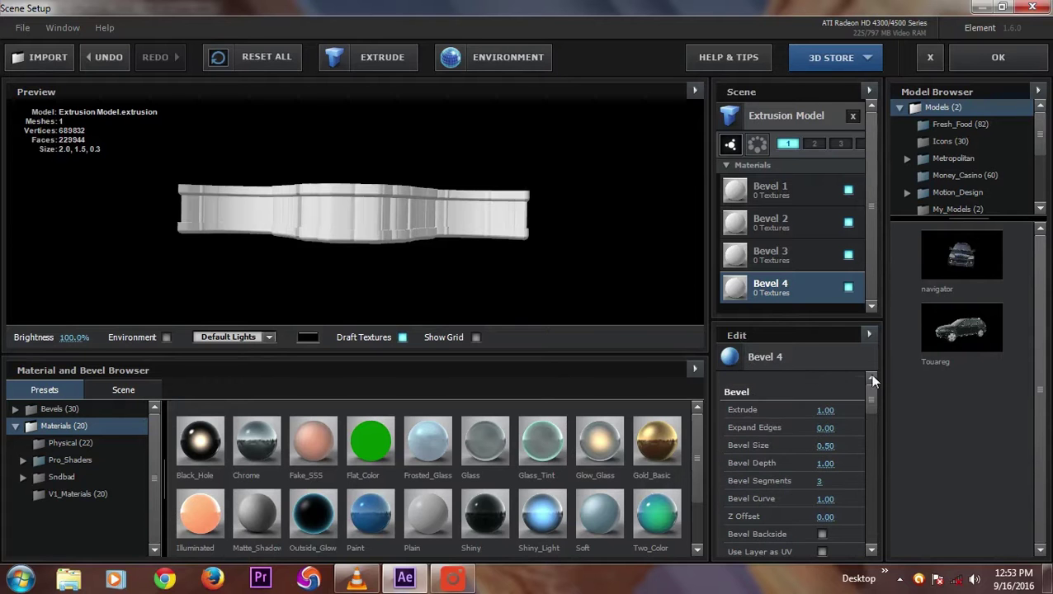
right_click(733, 392)
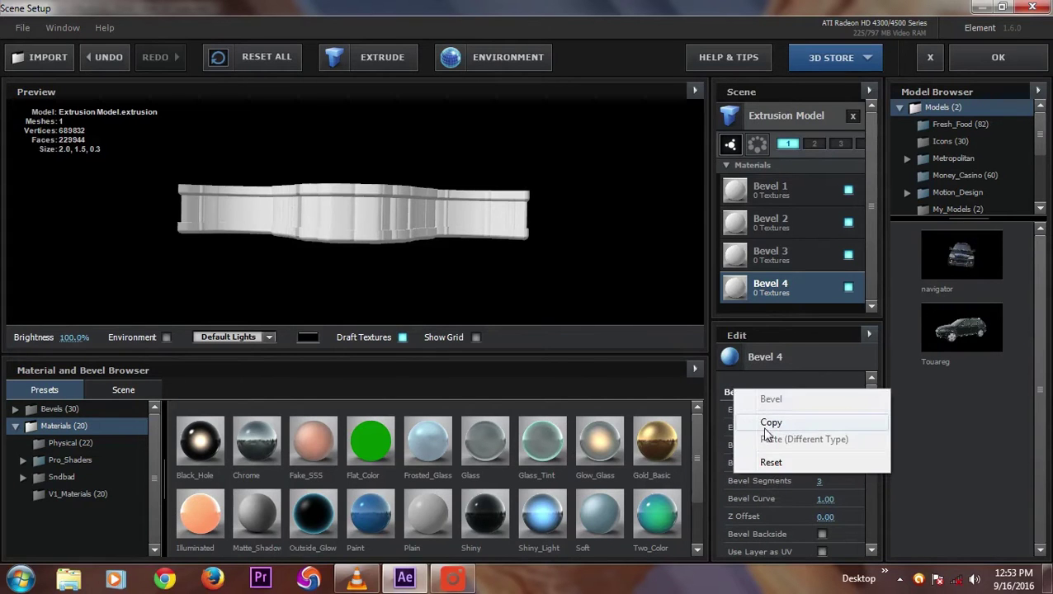
left_click(776, 254)
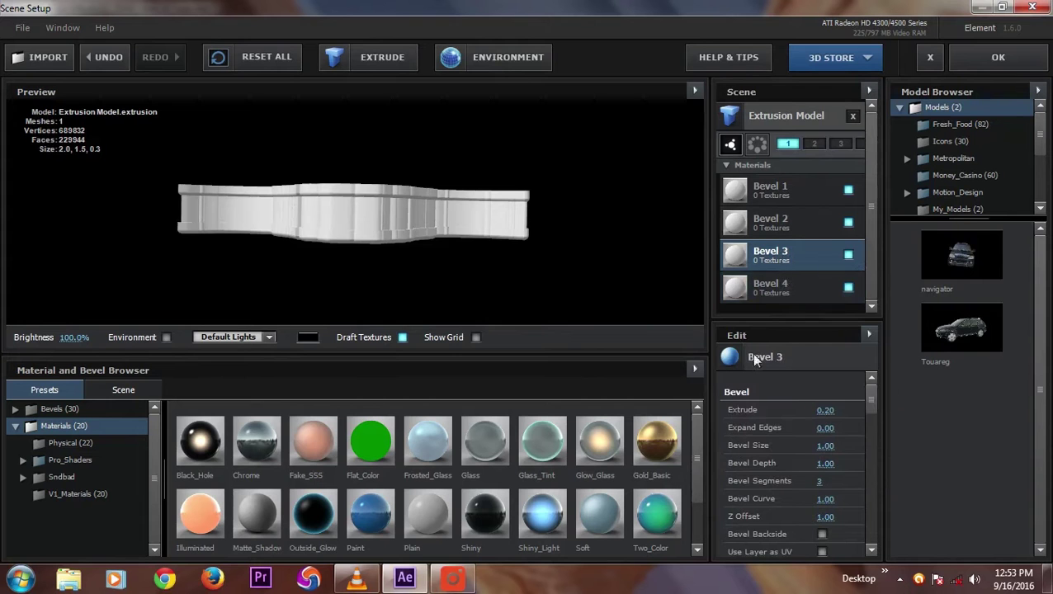
right_click(737, 394)
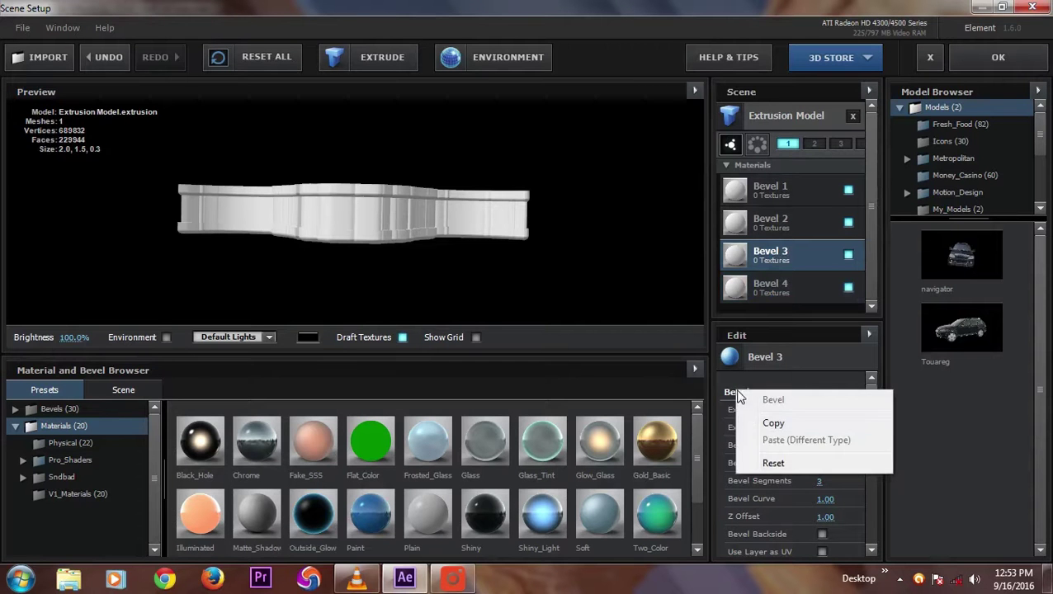
left_click(751, 421)
left_click(785, 294)
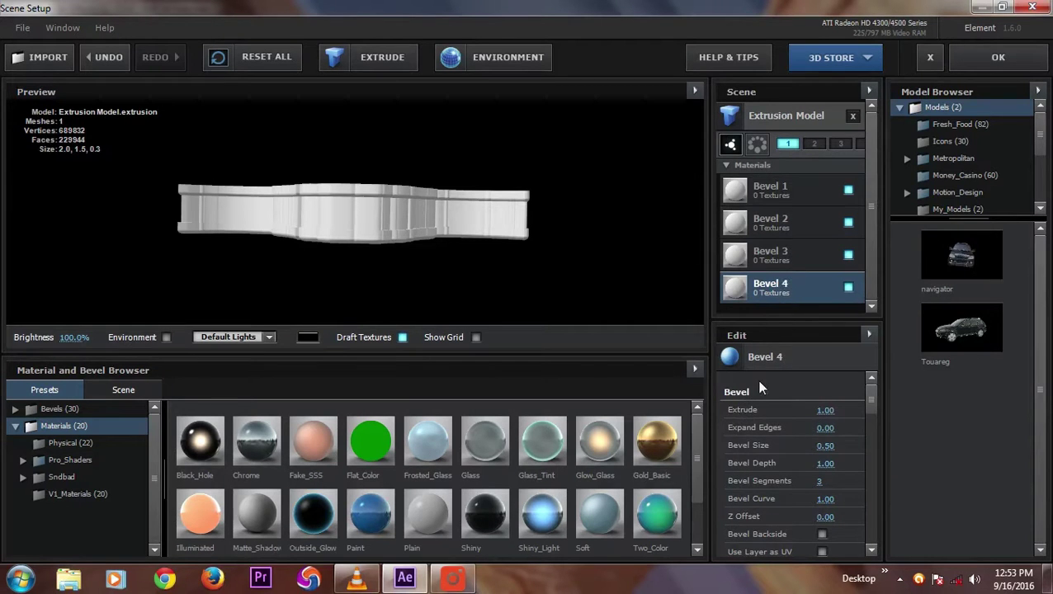
right_click(737, 395)
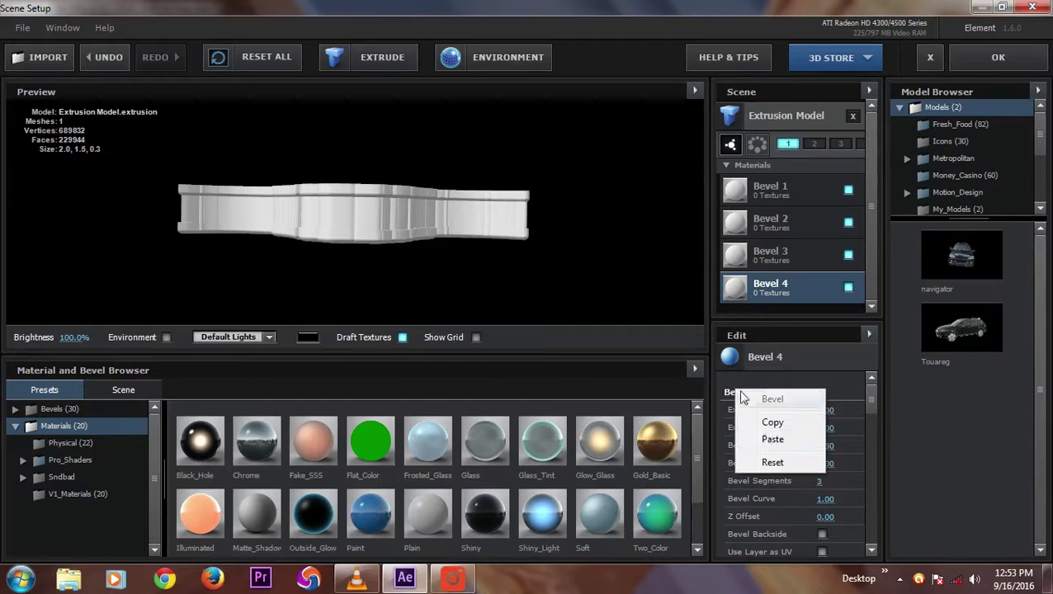
left_click(762, 434)
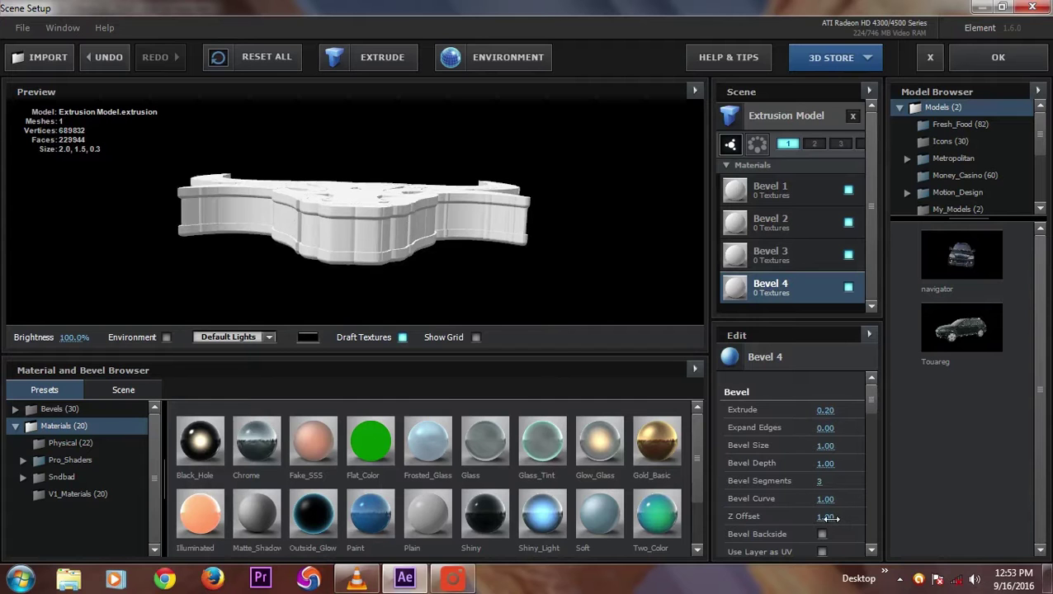
- Try Bevel 4 Z Offset values of 1.12, 1.38 and 3.43, then type 1.2
left_click_drag(829, 518, 835, 517)
left_click_drag(413, 294, 416, 268)
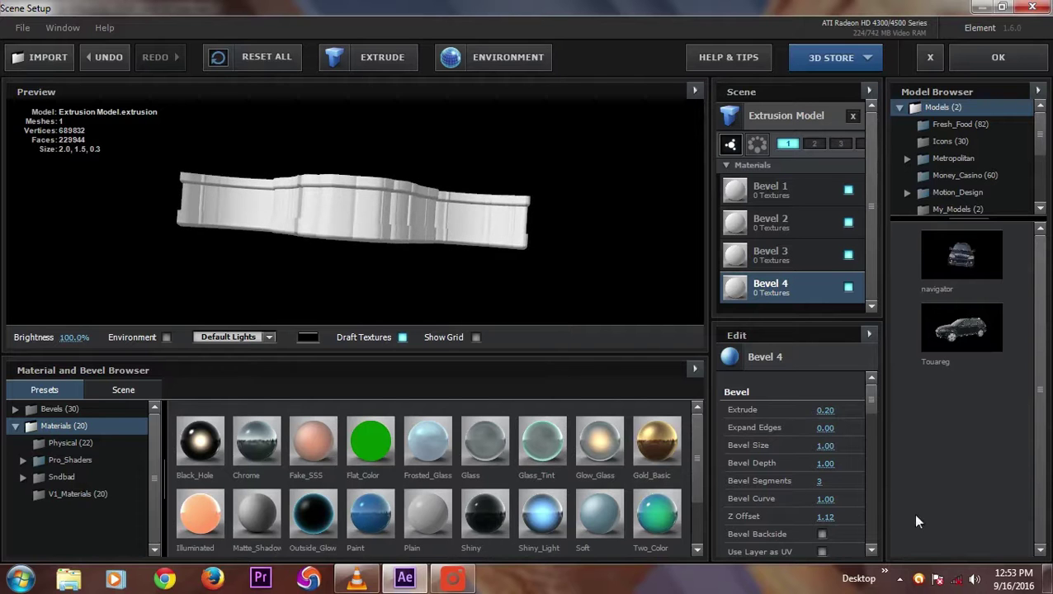
left_click_drag(842, 521, 895, 516)
left_click_drag(828, 517, 838, 515)
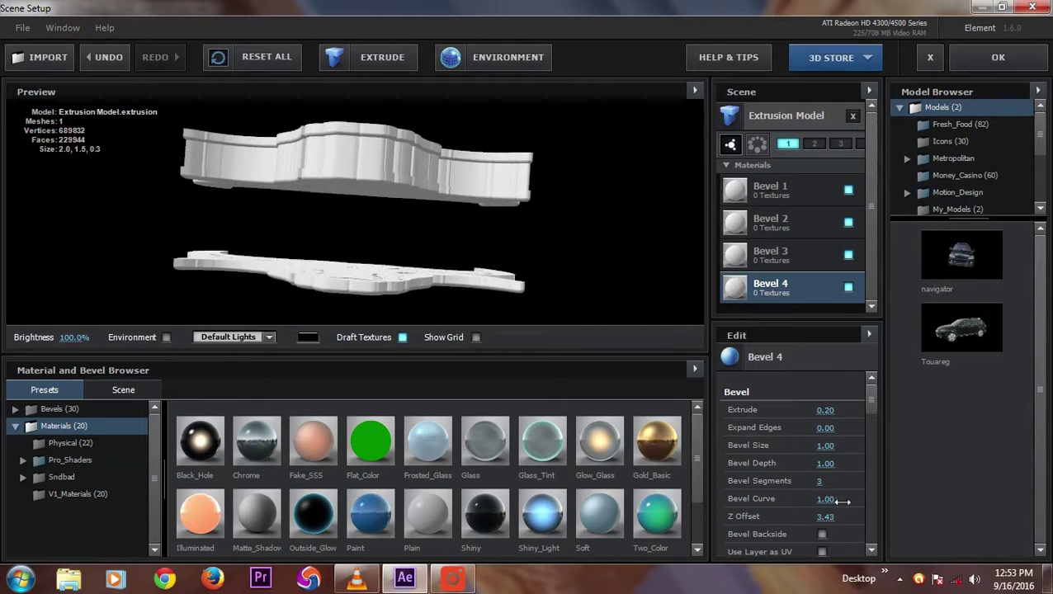
left_click(826, 518)
type("1.2")
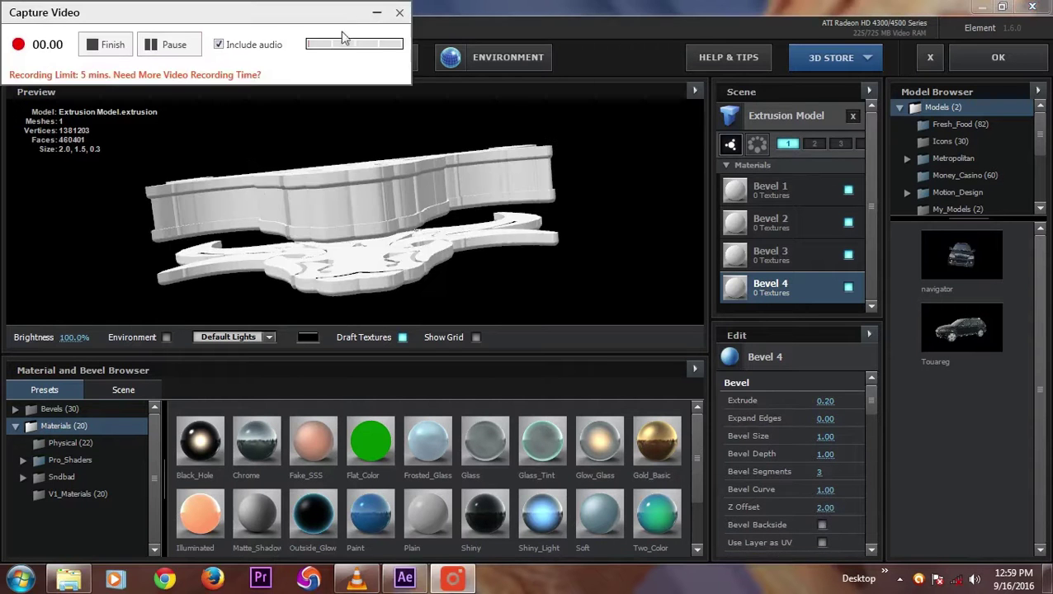
left_click(375, 15)
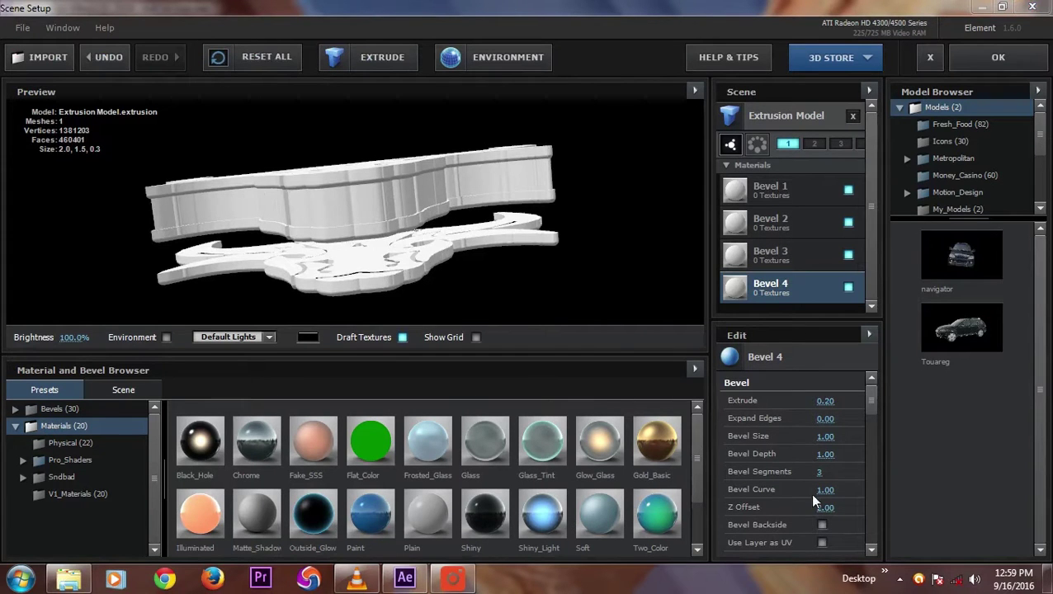
- Set Bevel 4's Bevel Size to 0.40 and Z Offset to 1.20, viewing from above
left_click(832, 436)
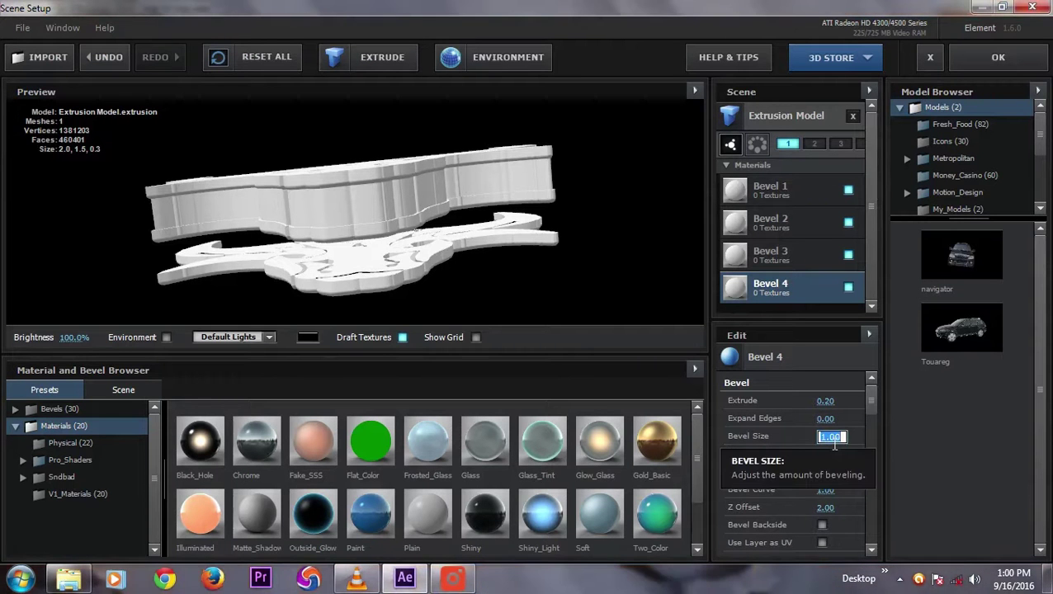
type(".4")
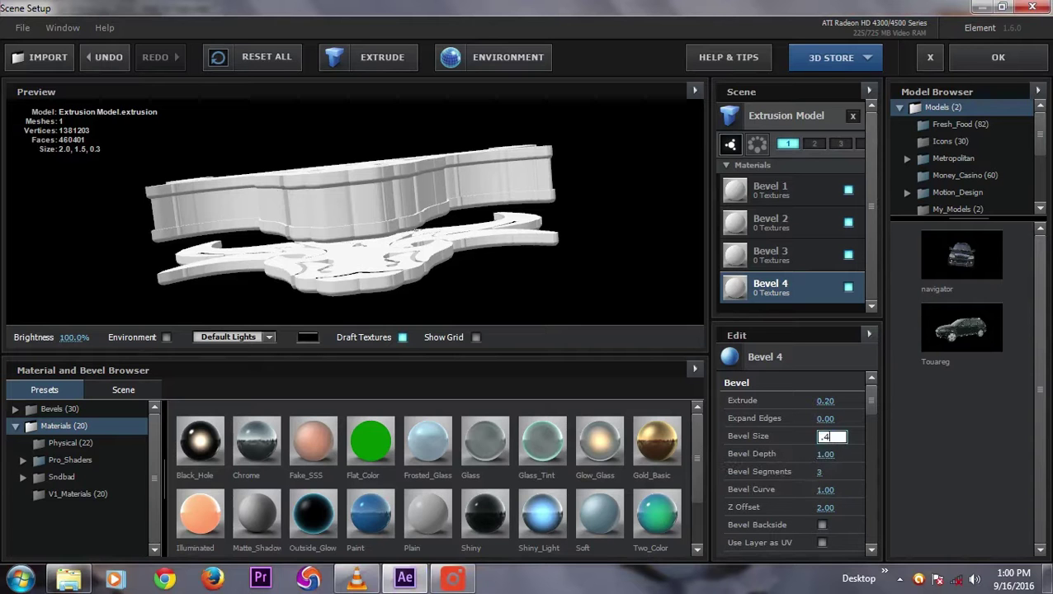
key("Return")
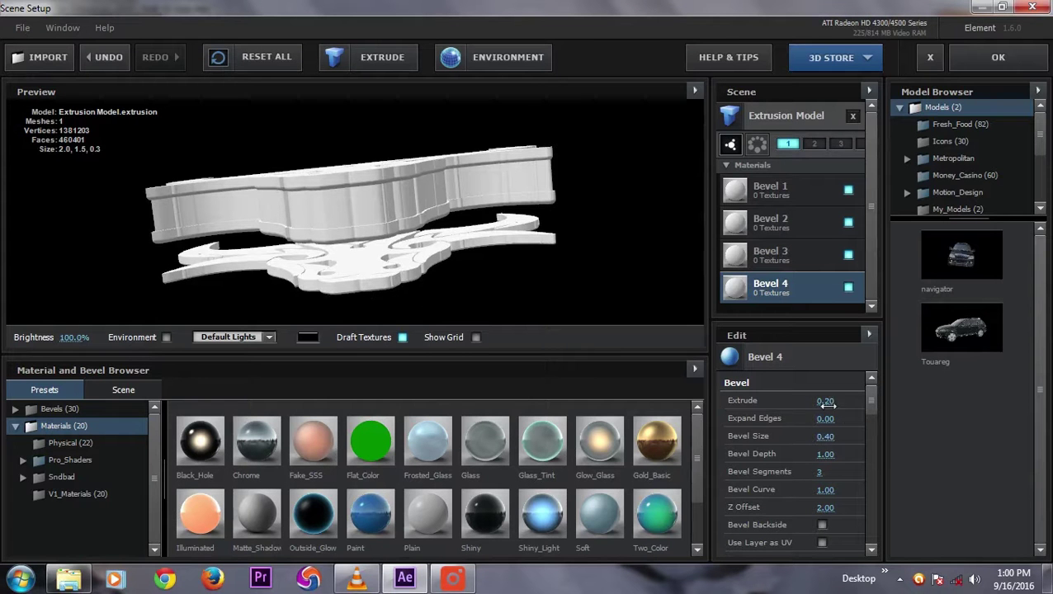
left_click_drag(870, 400, 869, 409)
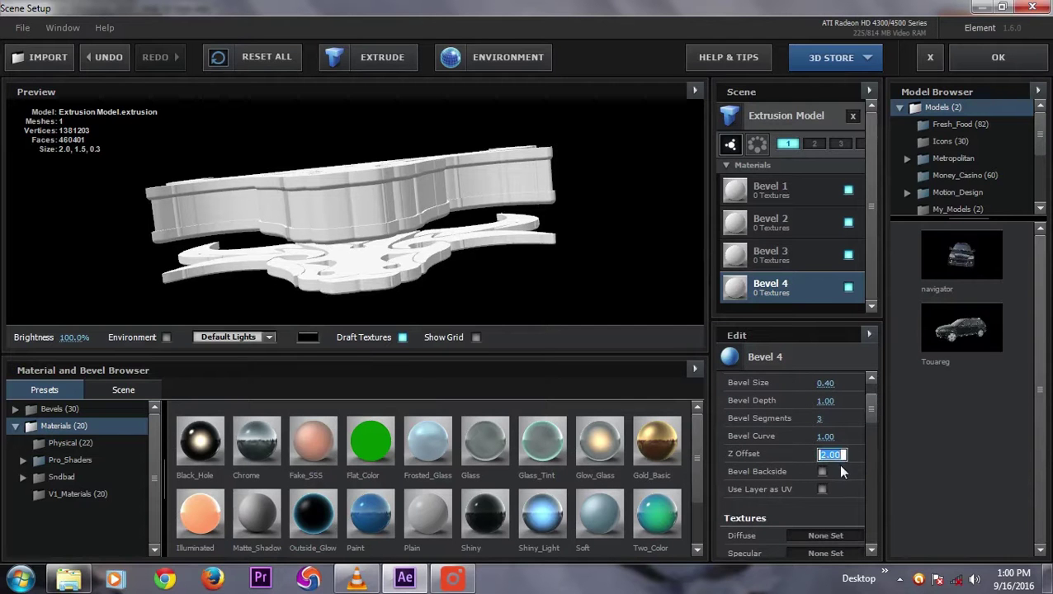
type("1.2")
key("Return")
left_click_drag(402, 166, 407, 151)
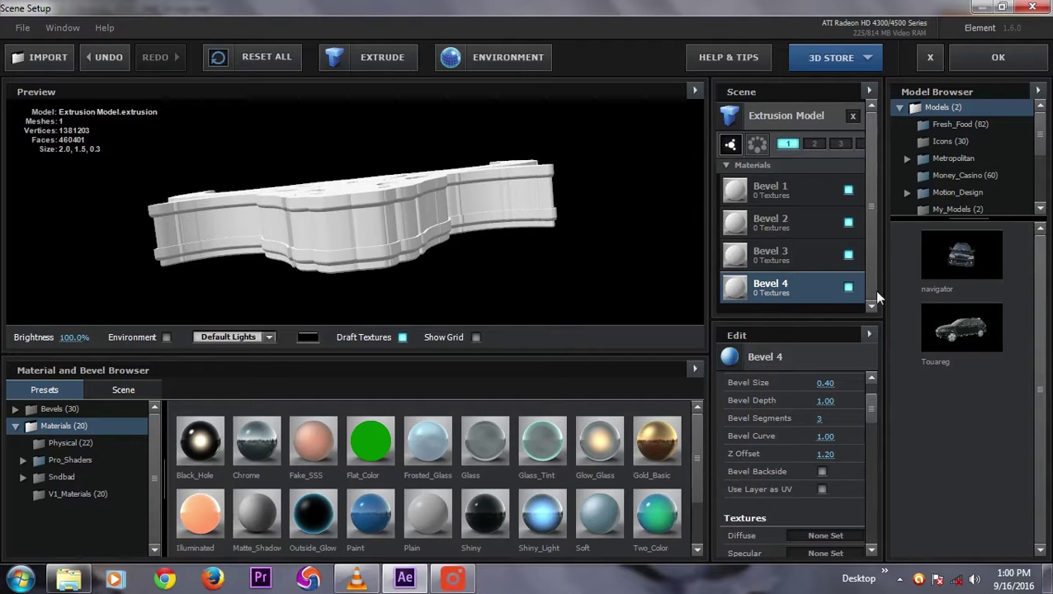
- Toggle Bevel 3 off and on, then give Bevel 4 Extrude 1.00 and Bevel Size 0.30
left_click(848, 255)
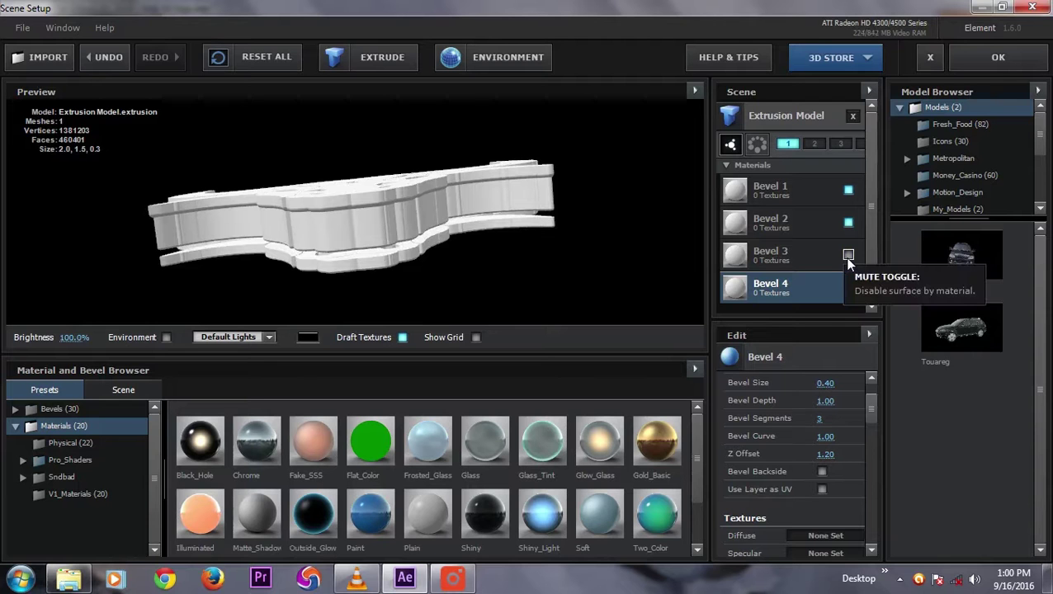
left_click(849, 255)
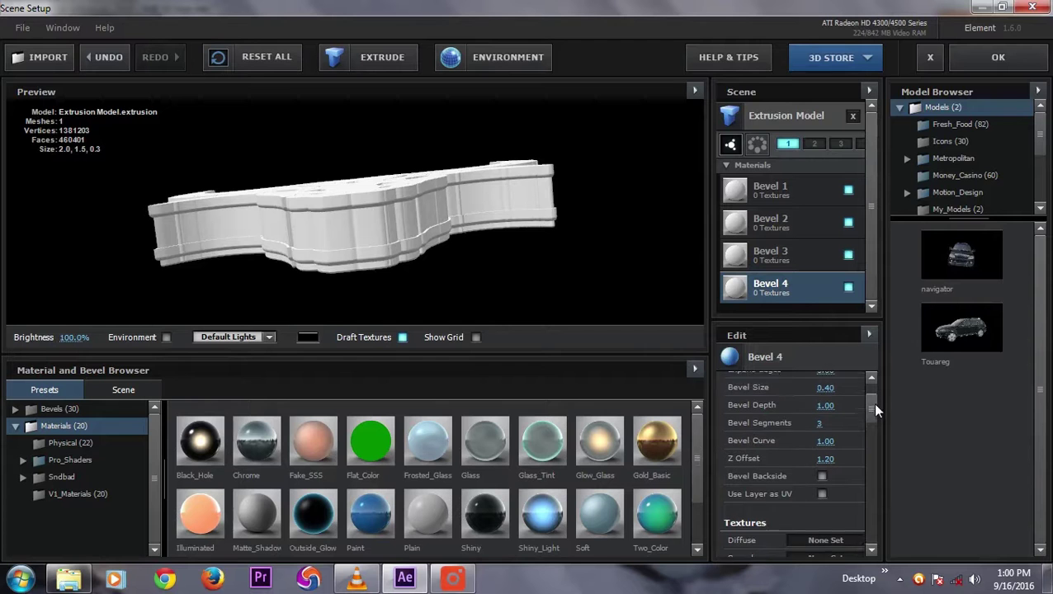
left_click_drag(876, 404, 830, 411)
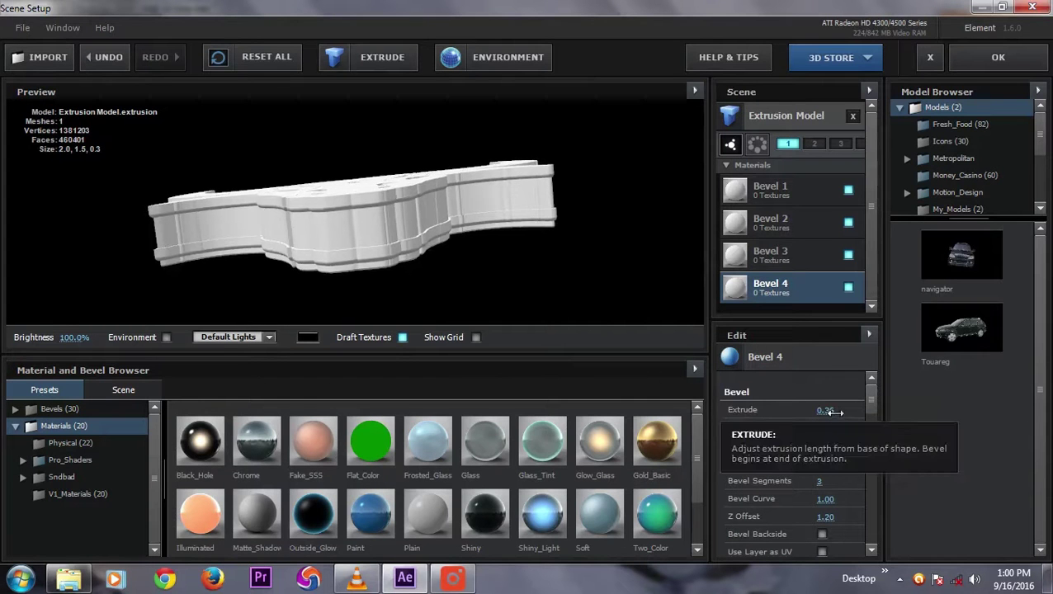
left_click(835, 411)
key("Return")
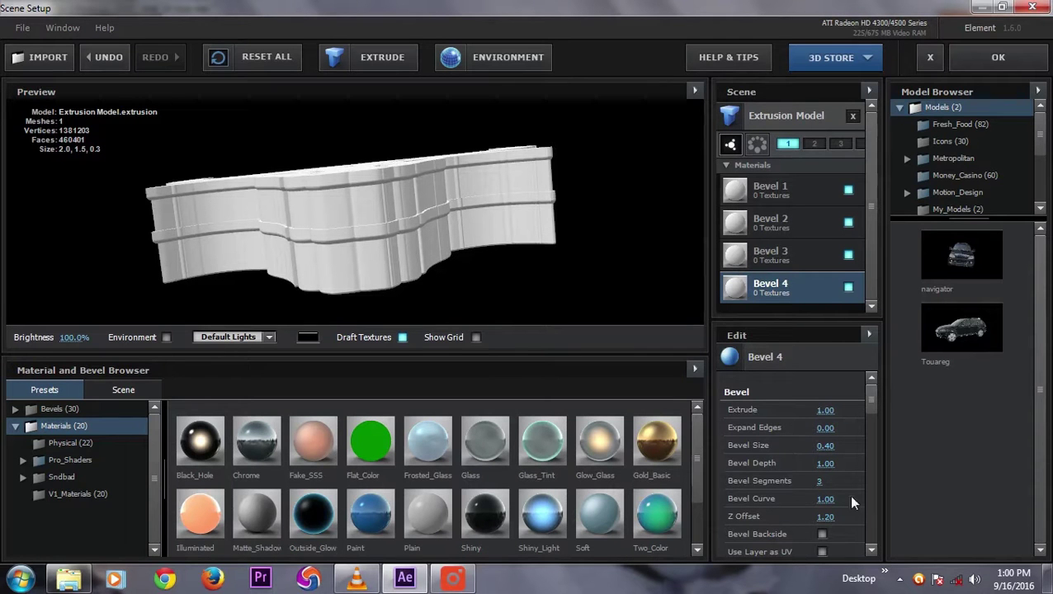
left_click(829, 447)
type("0.2")
key("Return")
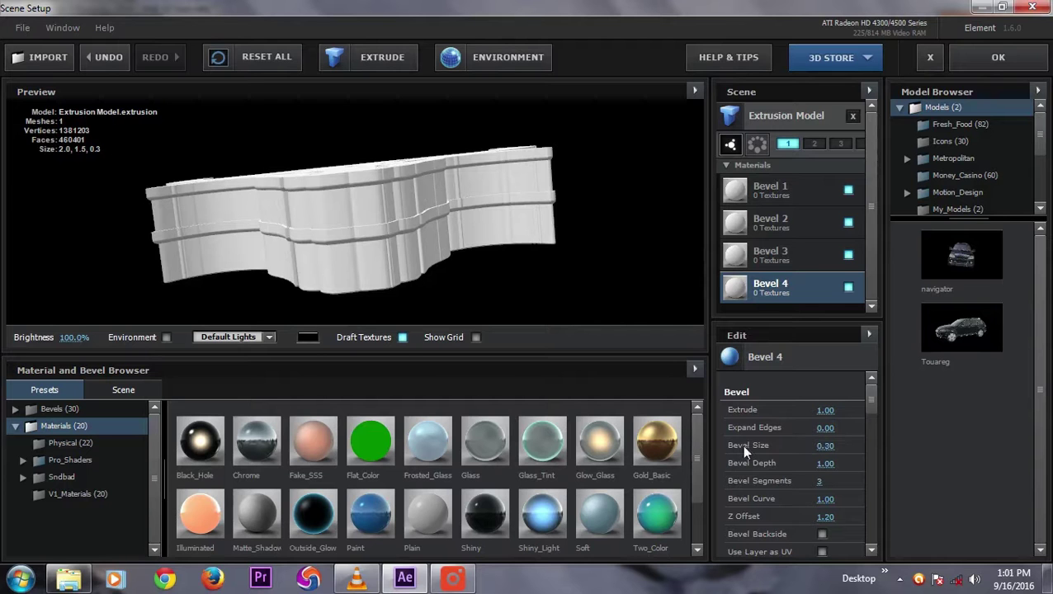
- Thin Bevel 4 by lowering Extrude to 0.50, then entering 0.4
left_click(835, 415)
type("0.5")
key("Return")
left_click_drag(355, 247, 369, 256)
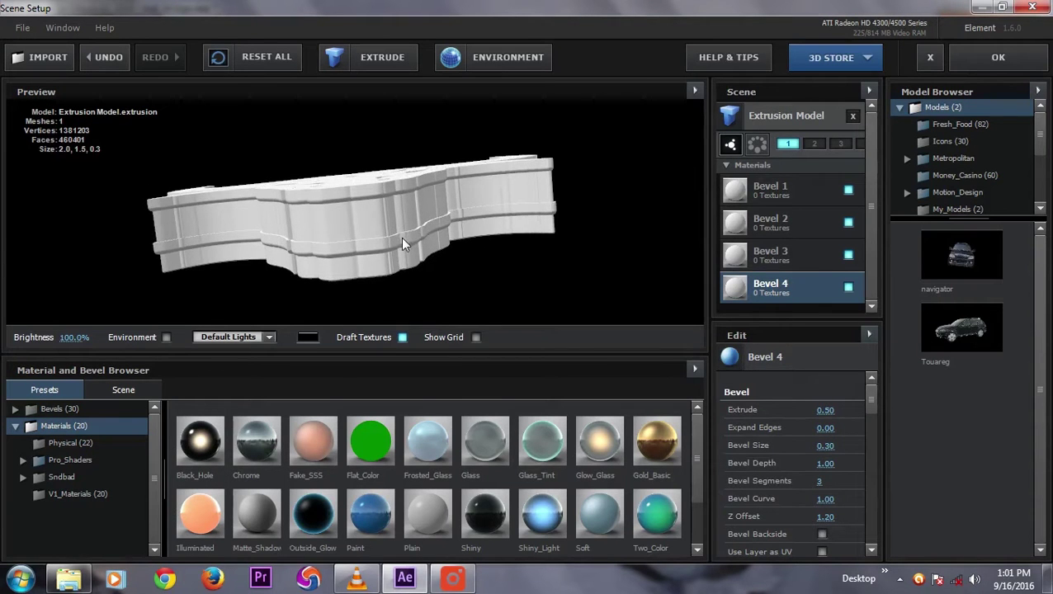
left_click(829, 410)
type(".4")
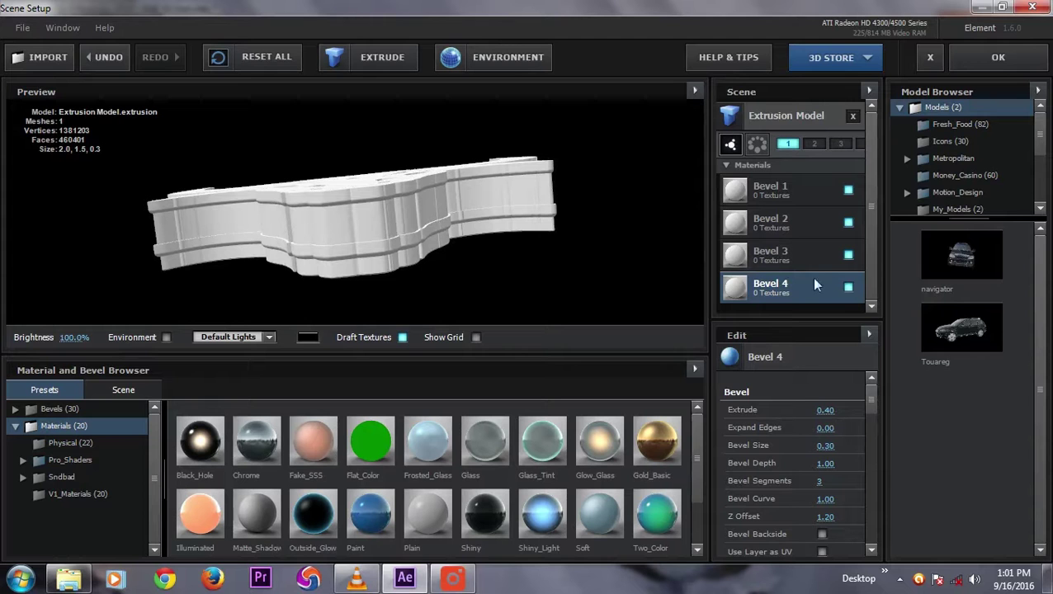
- Raise bevel copies to 5 and paste Bevel 4's bevel settings onto Bevel 5
left_click(774, 117)
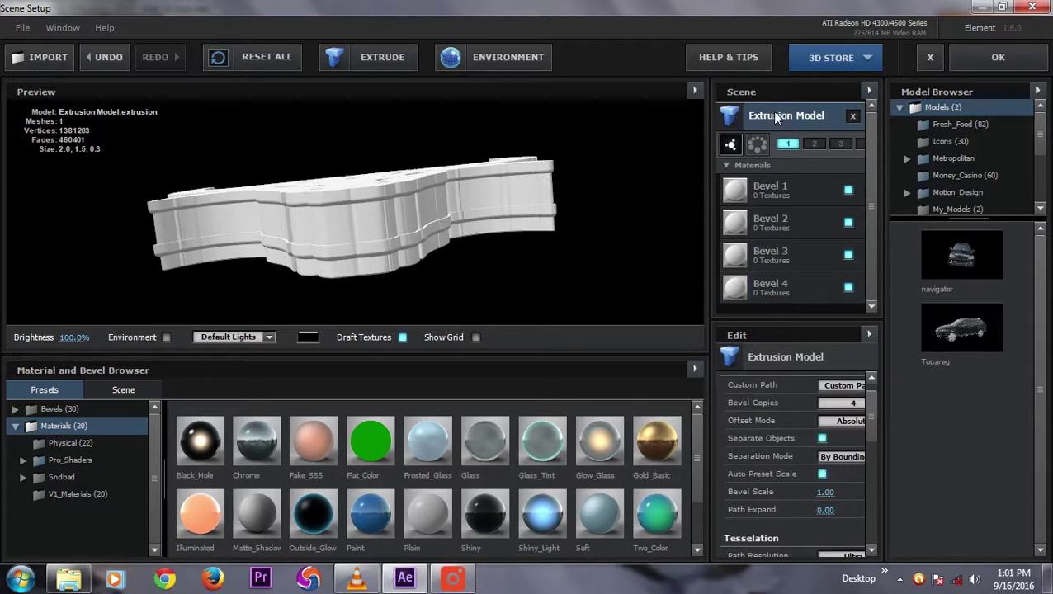
left_click(834, 403)
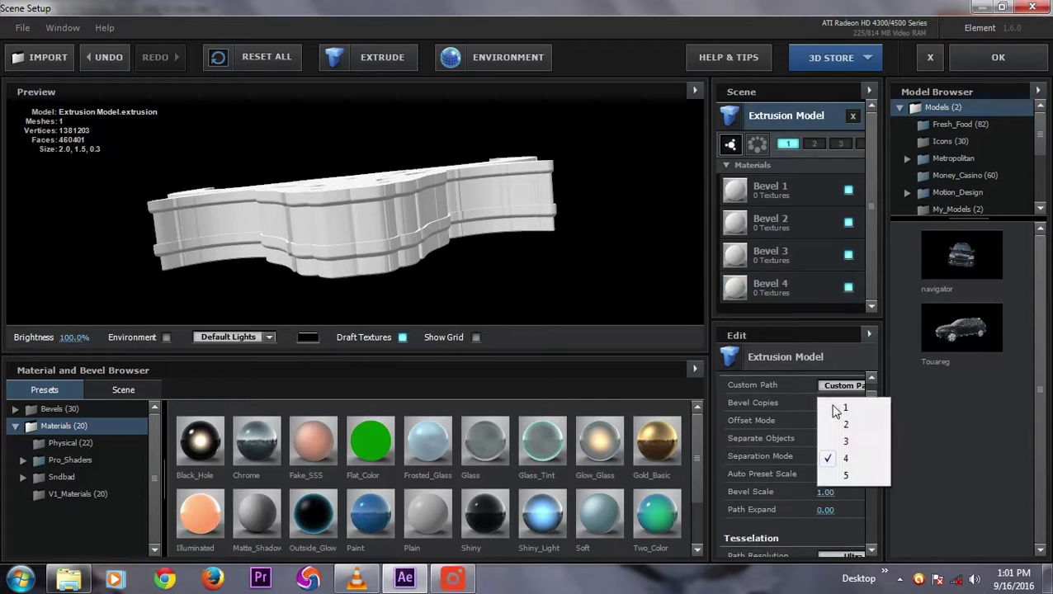
left_click(845, 475)
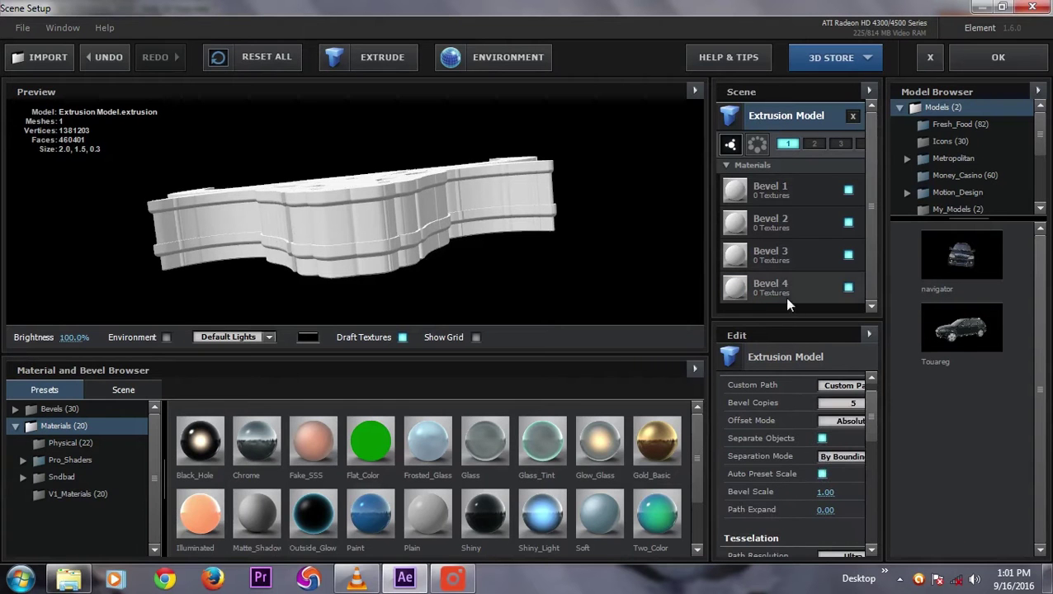
scroll(869, 215, "down", 1)
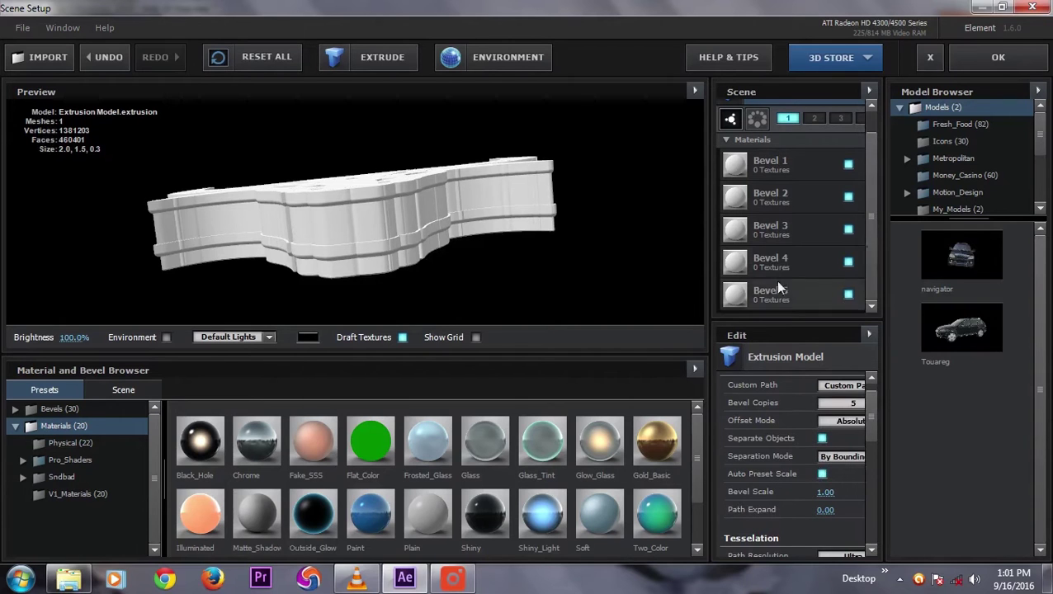
left_click(774, 258)
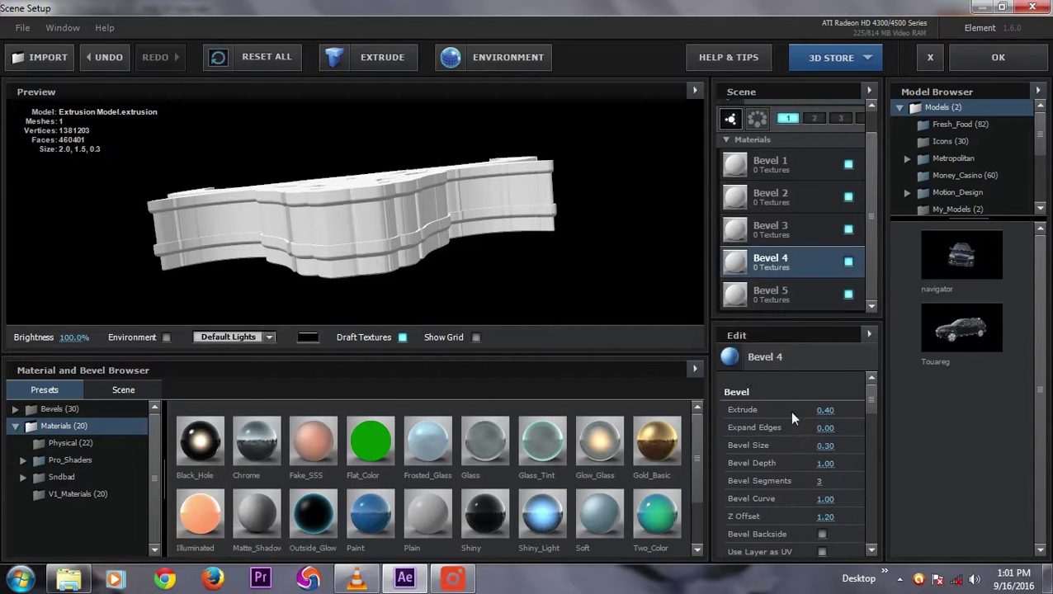
right_click(743, 394)
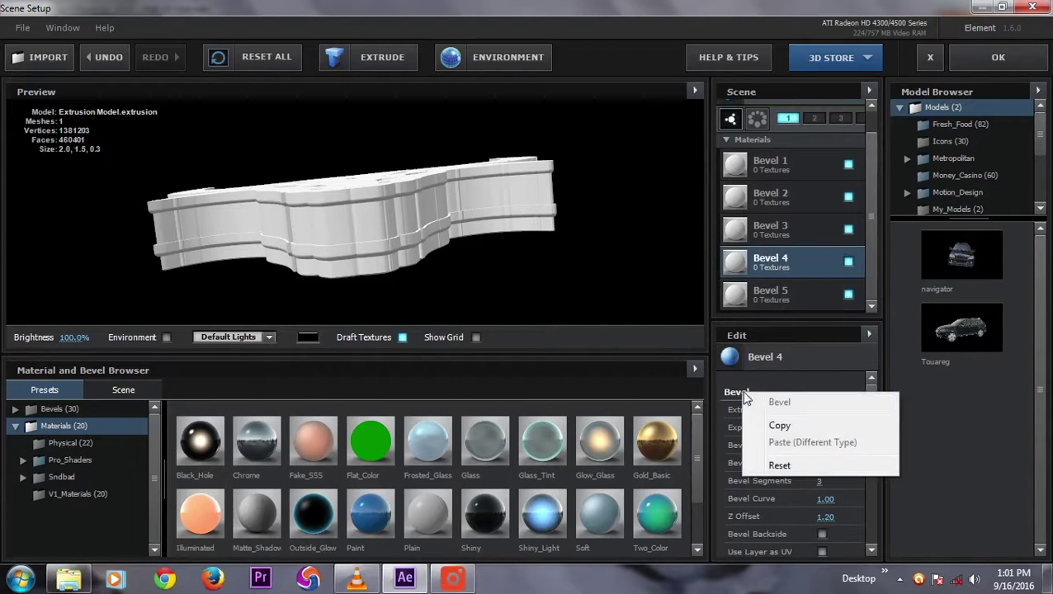
left_click(780, 425)
left_click(773, 300)
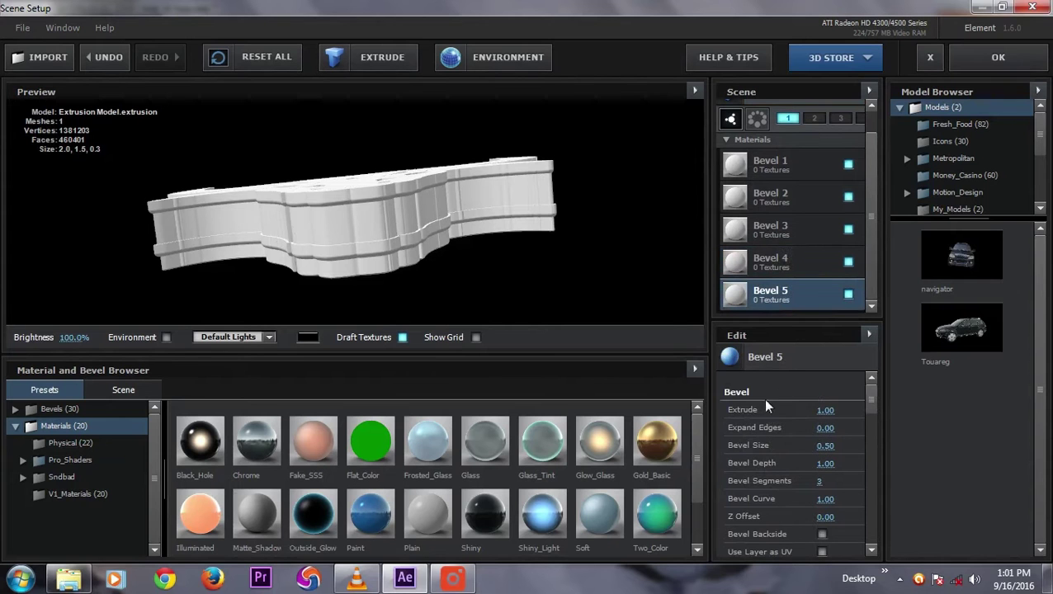
right_click(740, 390)
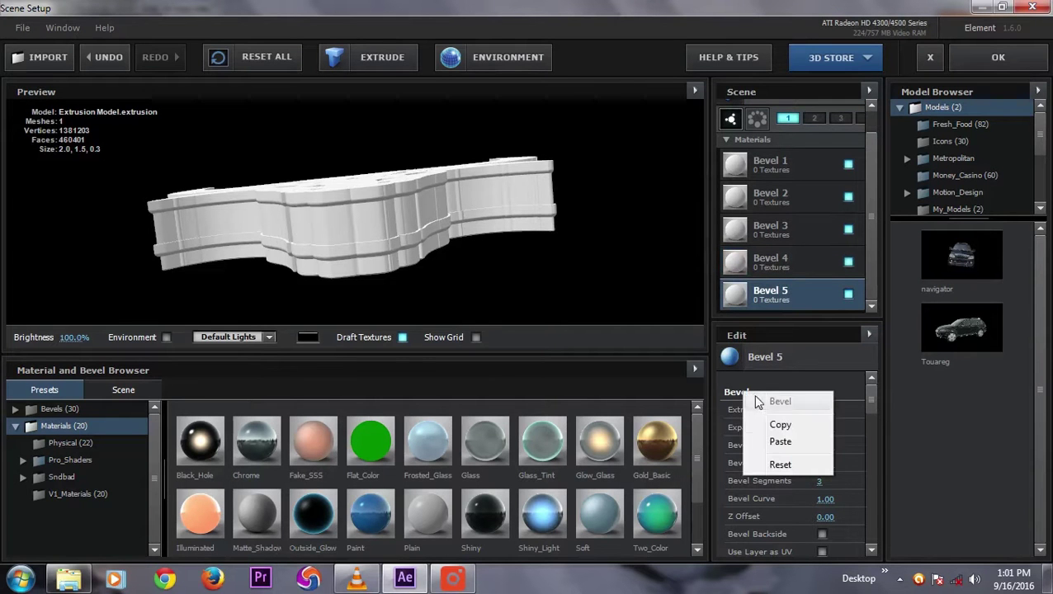
left_click(769, 439)
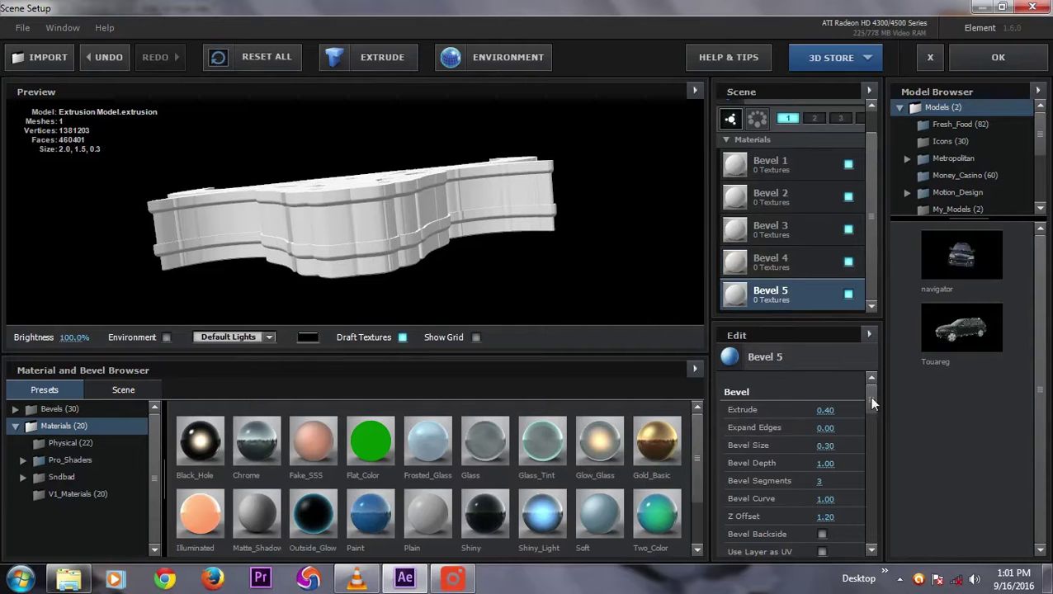
- Give Bevel 5 a Bevel Size of 0.50 and an Extrude of 0.10
mouse_move(871, 397)
left_mouse_down()
mouse_move(872, 412)
mouse_move(873, 398)
left_mouse_up()
left_click(828, 410)
key("BackSpace")
type(".")
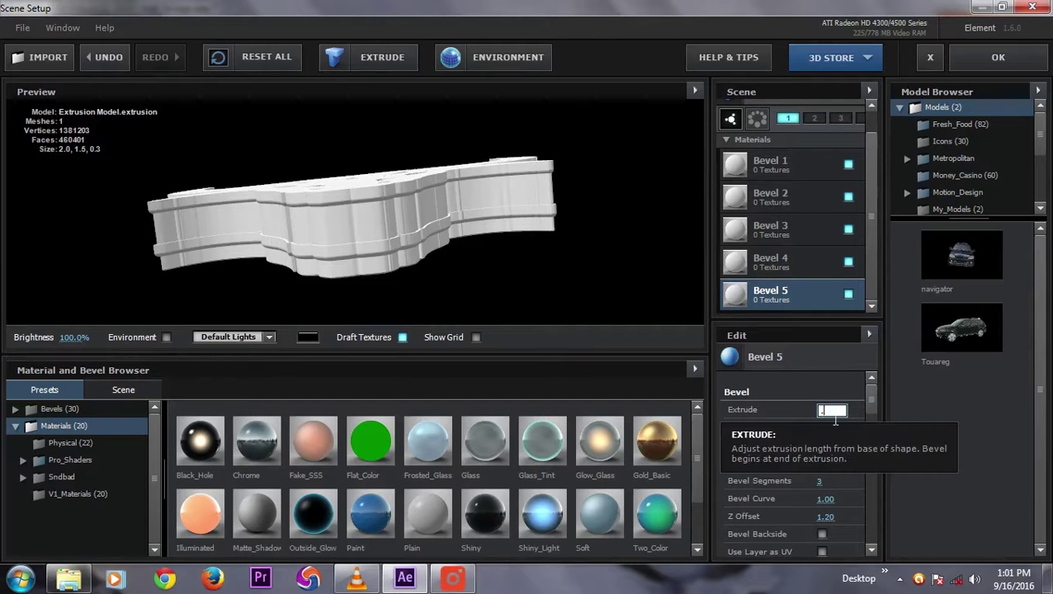
type("20")
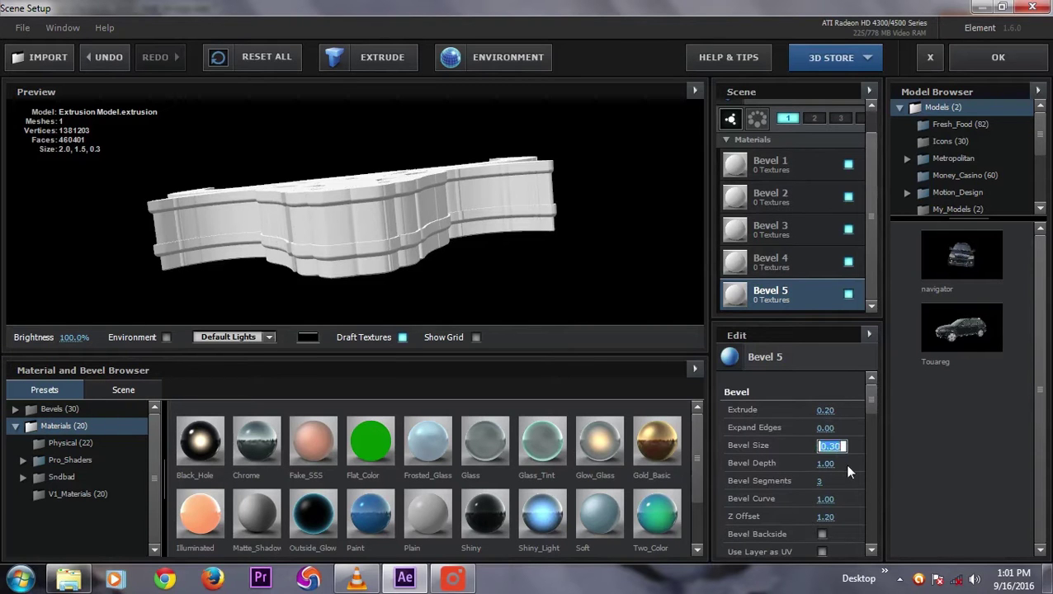
type(".5")
key("Return")
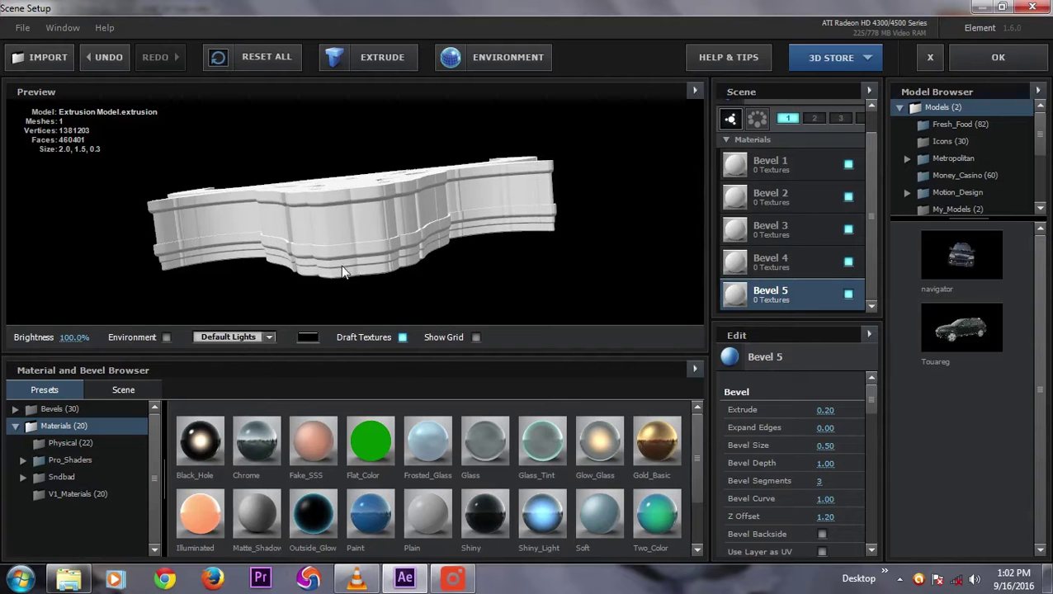
left_click(829, 412)
type(".1")
key("Return")
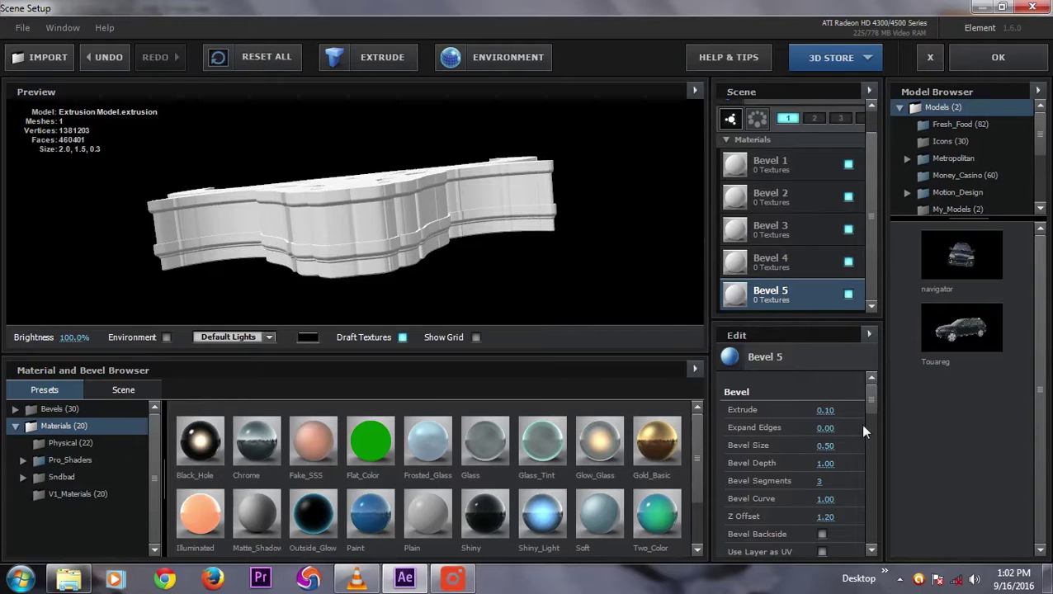
- Set Bevel 5's Z Offset to 1.50, checking the underside in the preview
left_click_drag(869, 400, 870, 421)
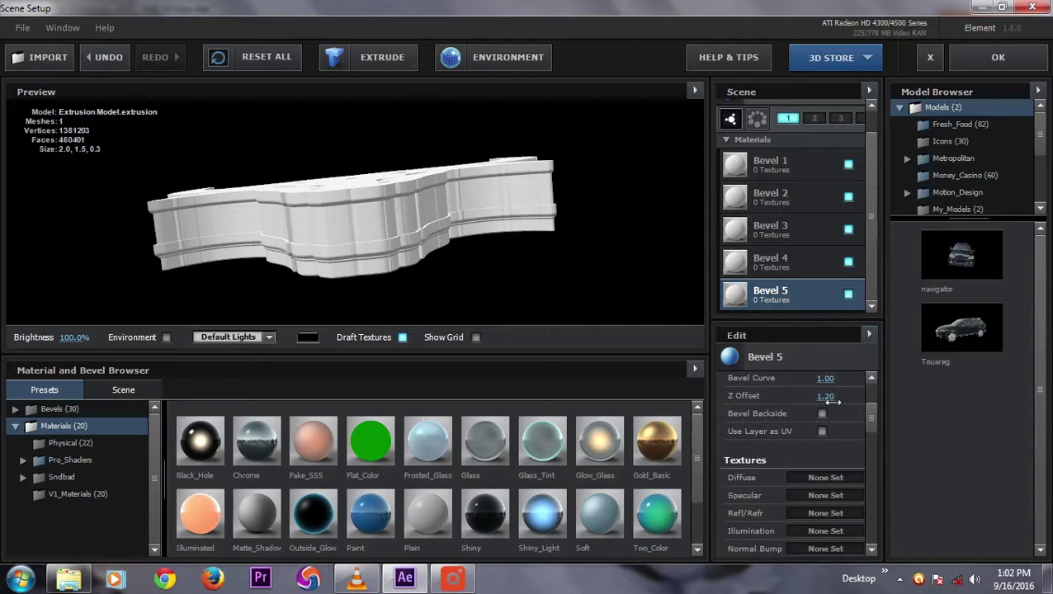
left_click_drag(830, 398, 834, 406)
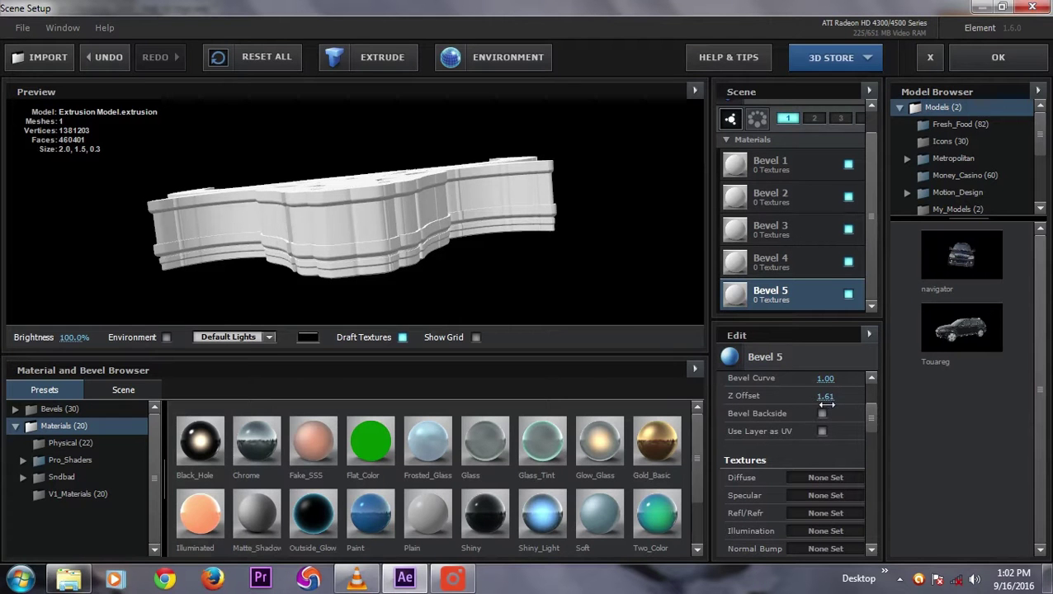
left_click_drag(322, 235, 326, 260)
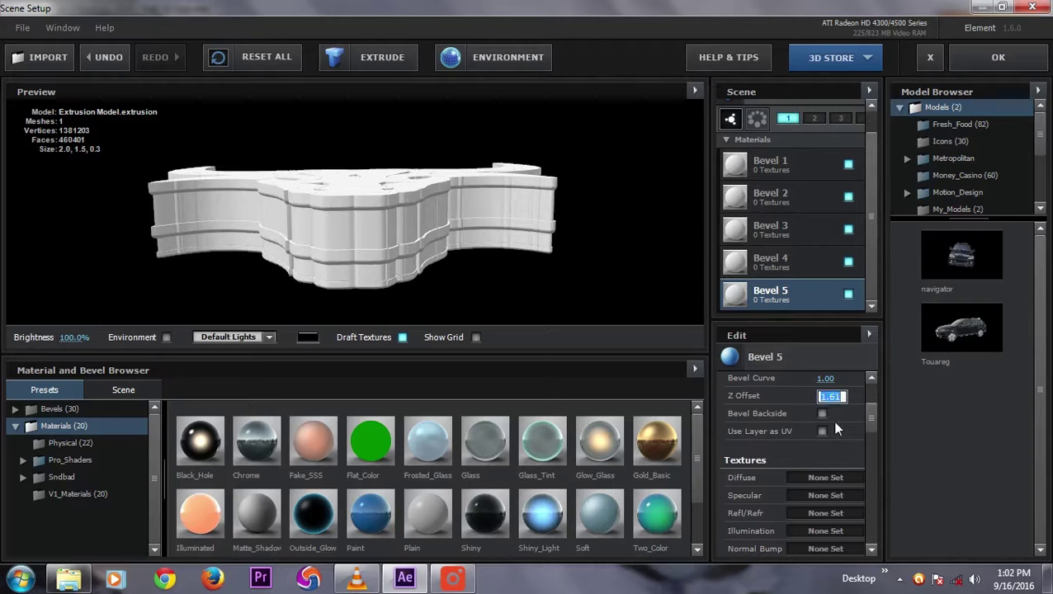
type("1.5")
key("Return")
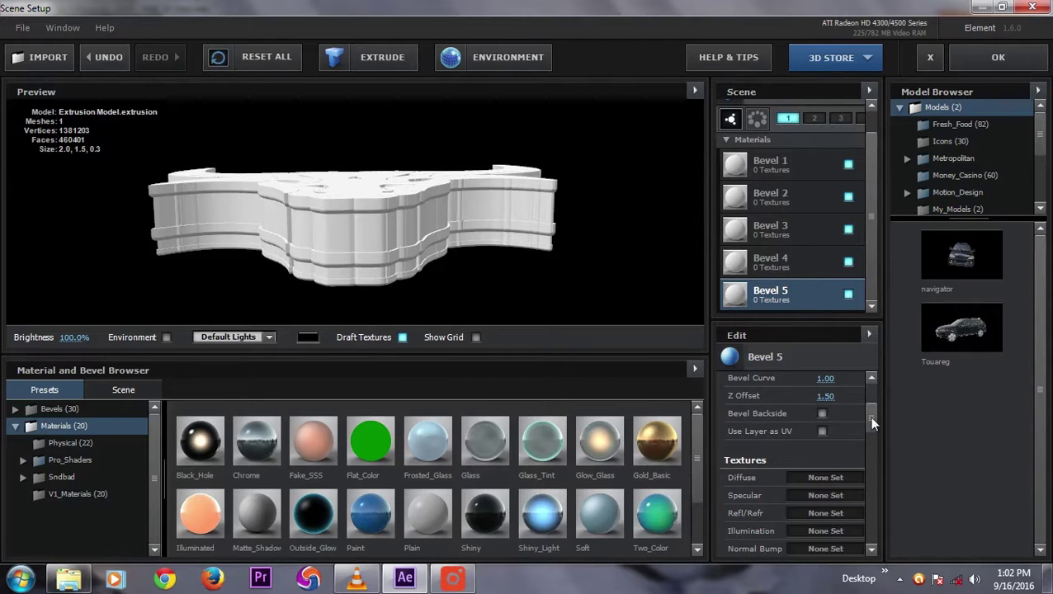
mouse_move(873, 423)
left_mouse_down()
mouse_move(872, 513)
mouse_move(887, 411)
left_mouse_up()
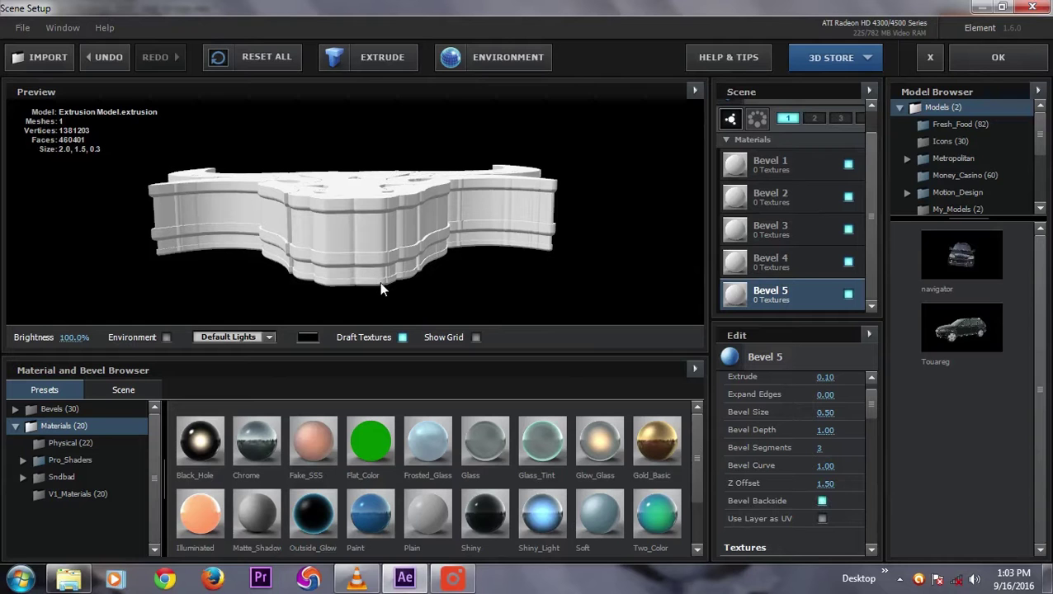
- Orbit to face the bull head and set Bevel 5's Z Offset to 1.35
left_click_drag(393, 211, 364, 169)
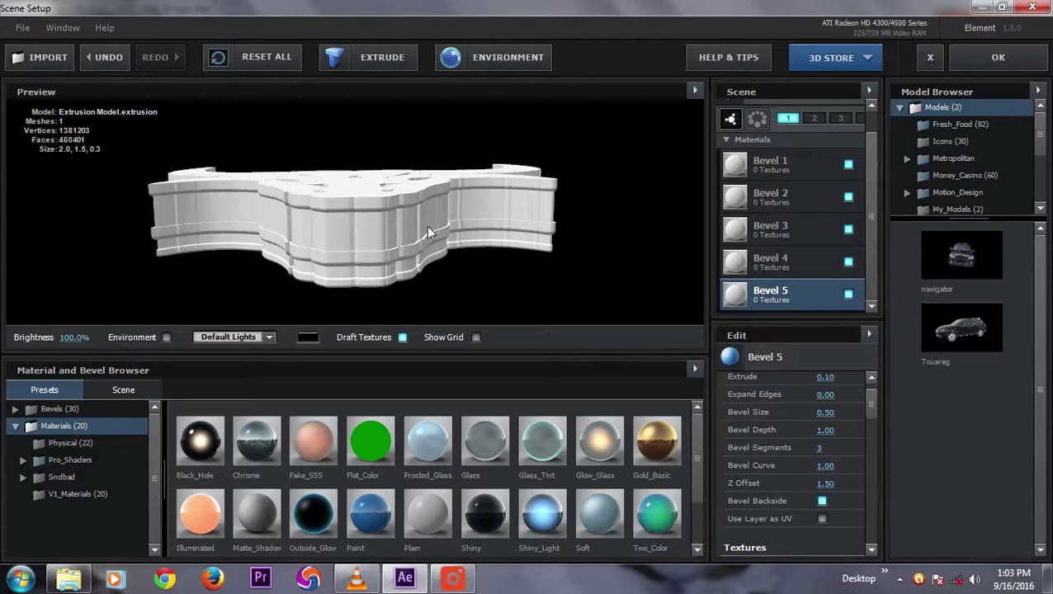
left_click_drag(435, 192, 380, 181)
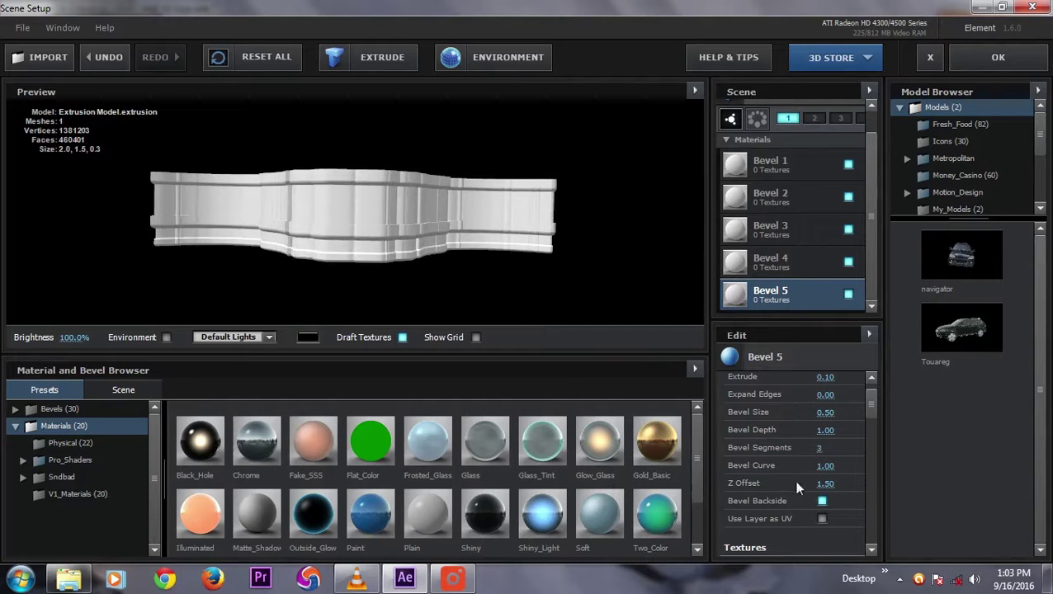
left_click_drag(829, 490, 827, 487)
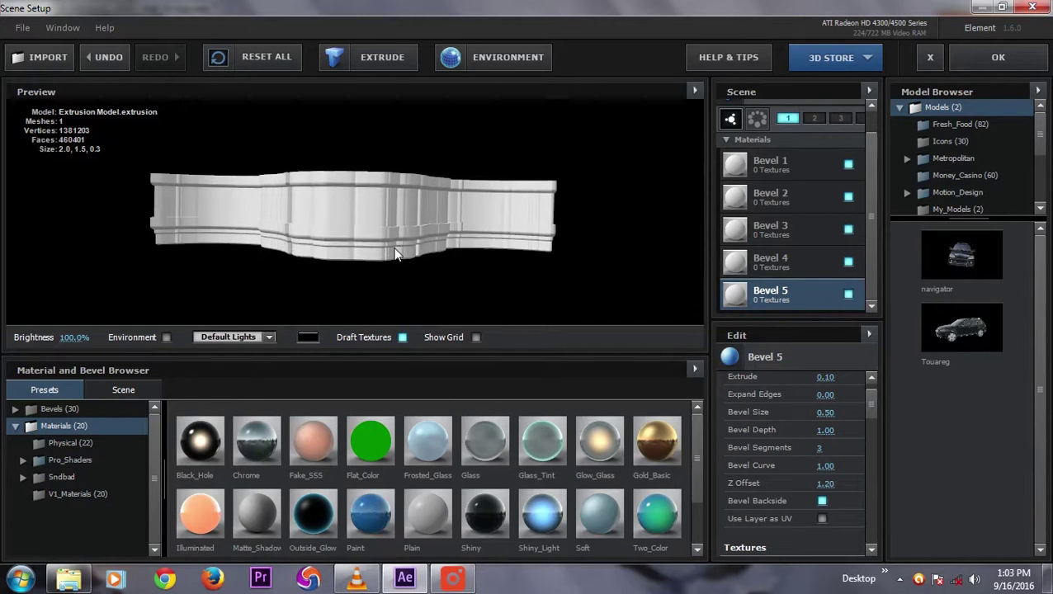
left_click(827, 486)
type("1.35")
key("Return")
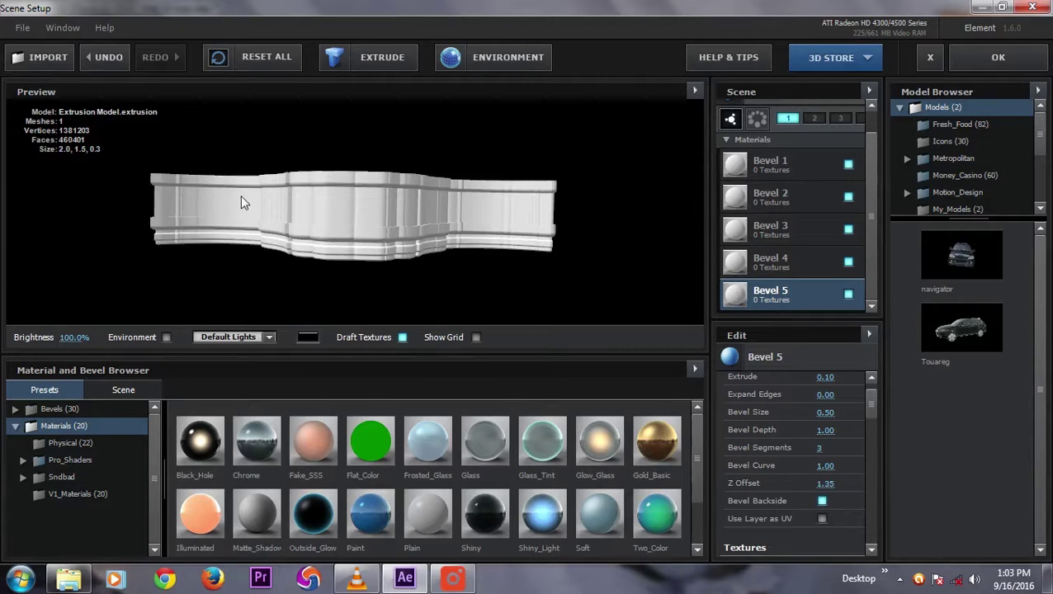
- Bring up the VLC player window and minimize the screen recorder panel
left_click(367, 582)
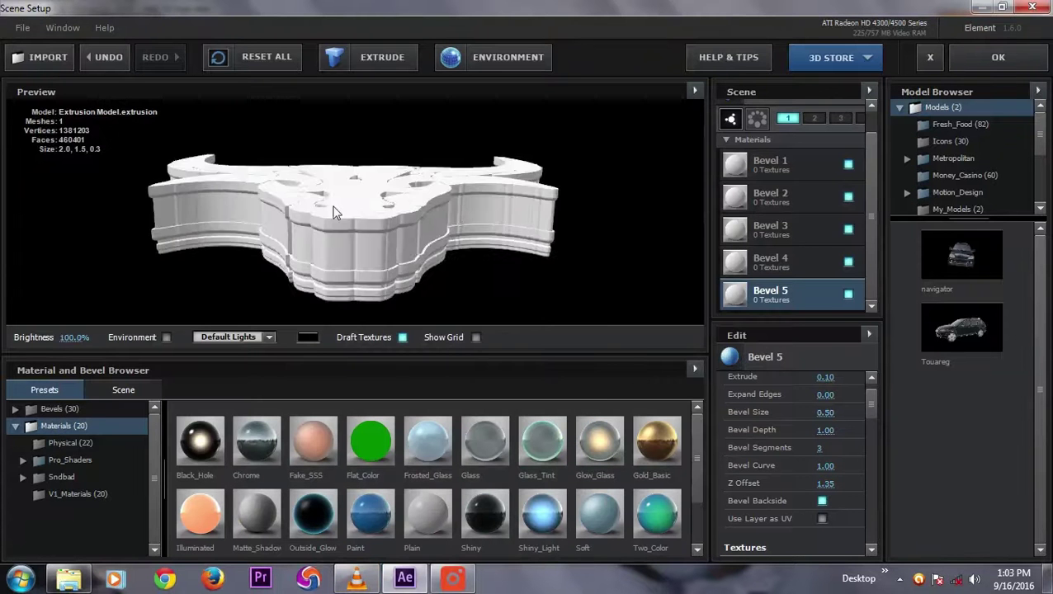
left_click(452, 577)
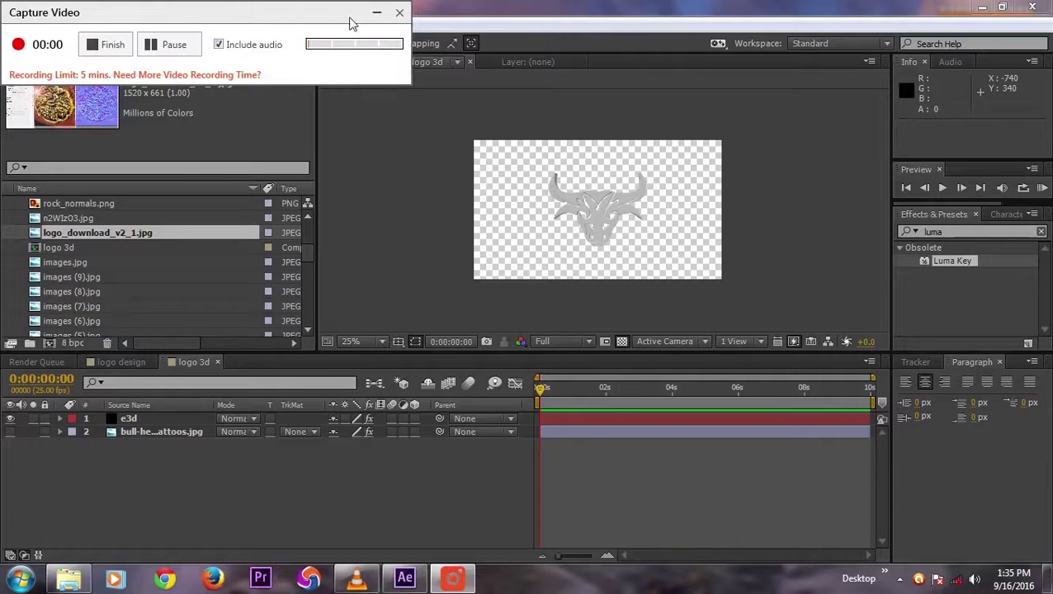
left_click(376, 12)
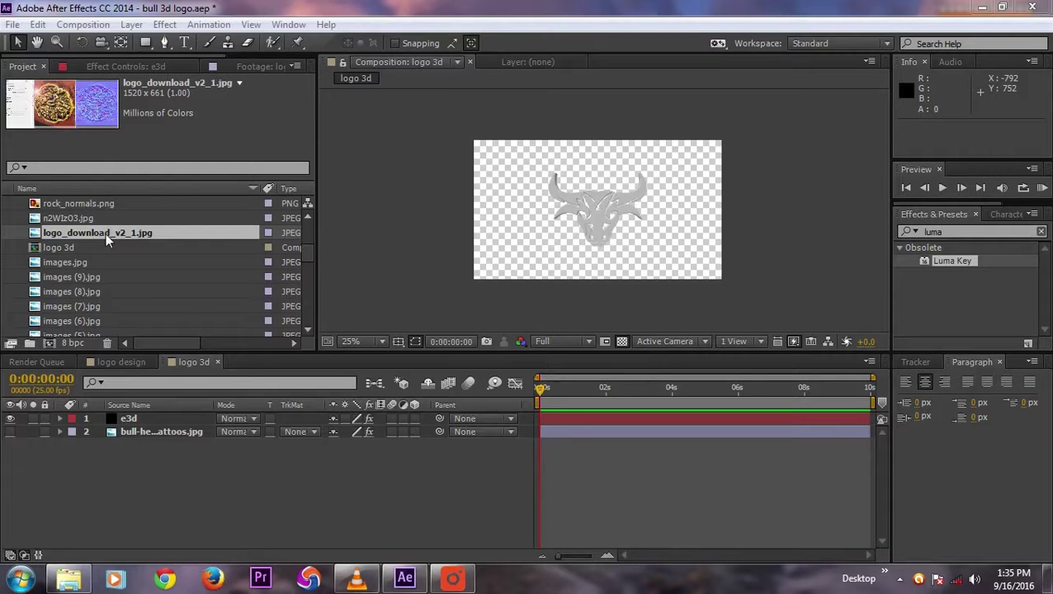
- Add logo_download_v2_1.jpg above the e3d layer and shift it left in the composition
left_click_drag(106, 232, 172, 412)
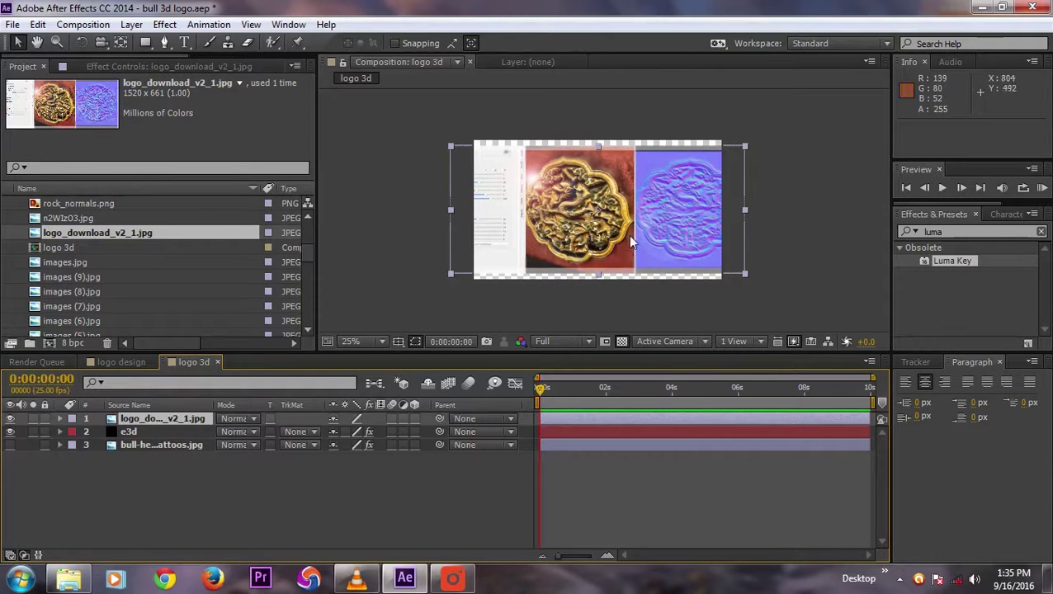
left_click_drag(631, 240, 569, 234)
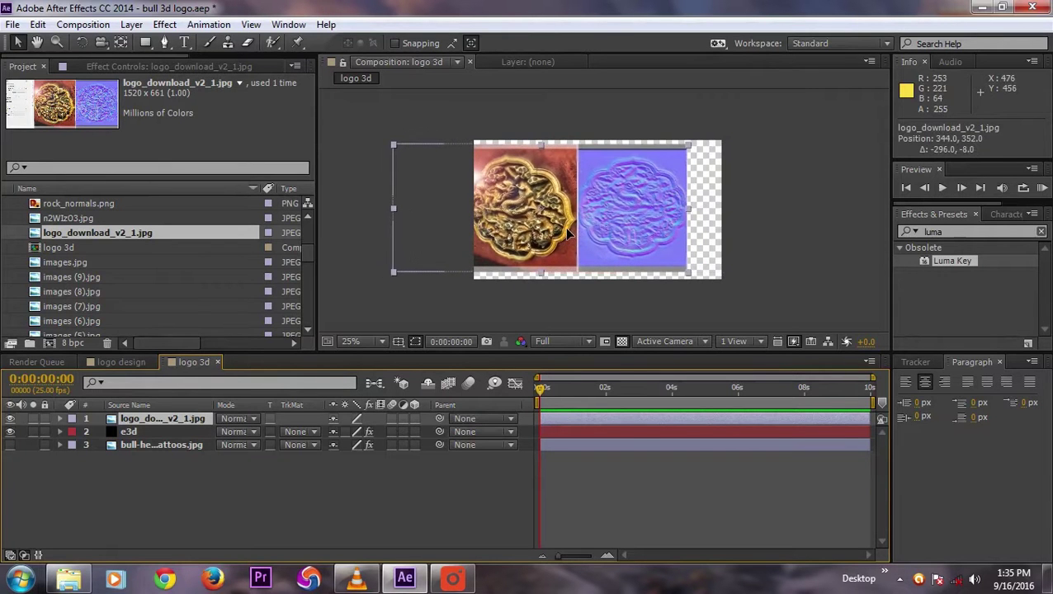
left_click(154, 417)
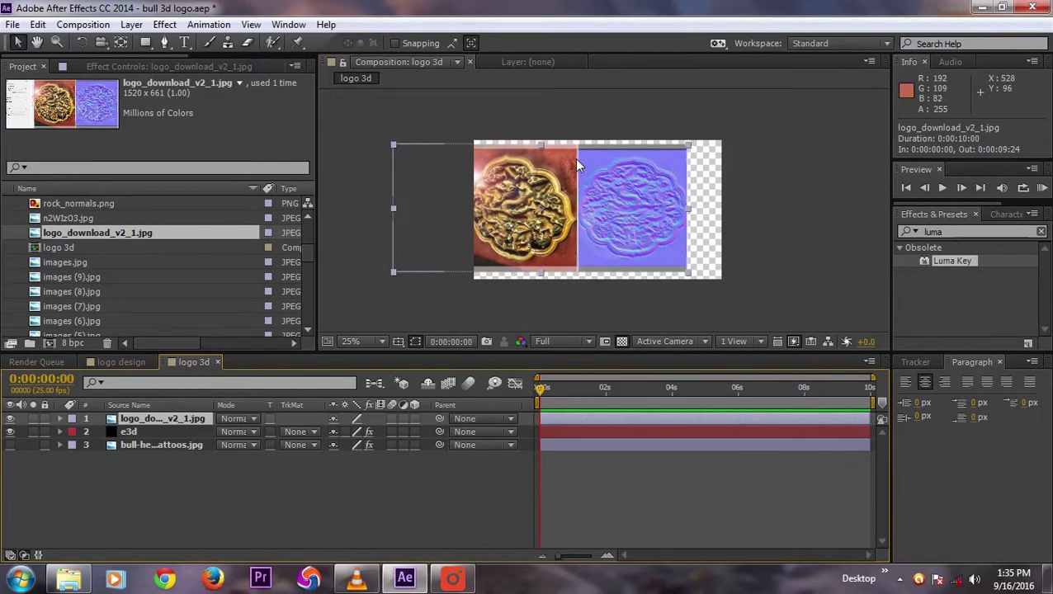
- Set the e3d layer's Element Custom Texture Map Layer 1 to logo_download_v2_1.jpg
left_click(132, 431)
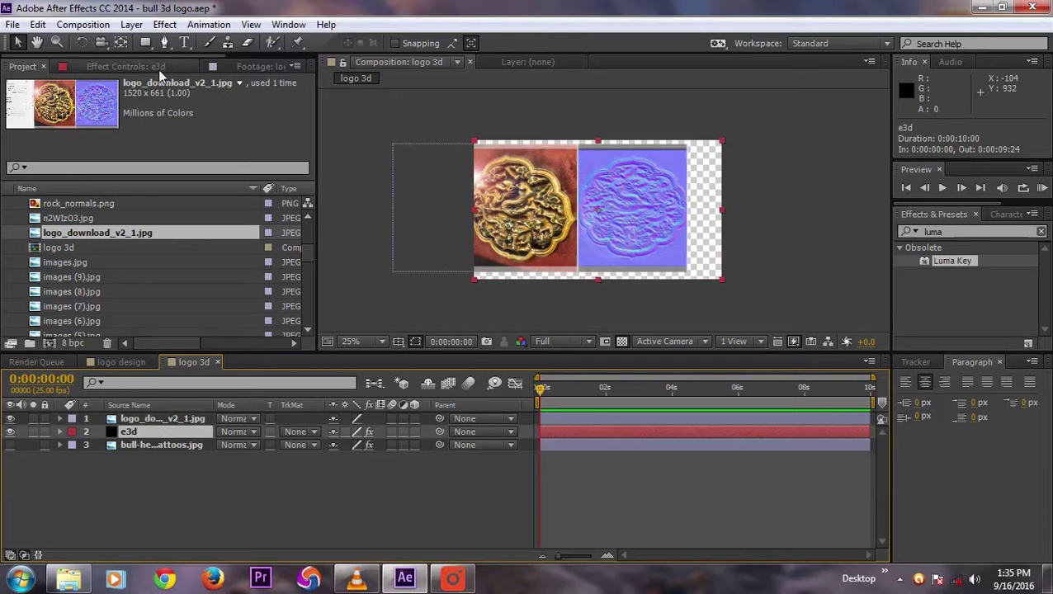
left_click(155, 68)
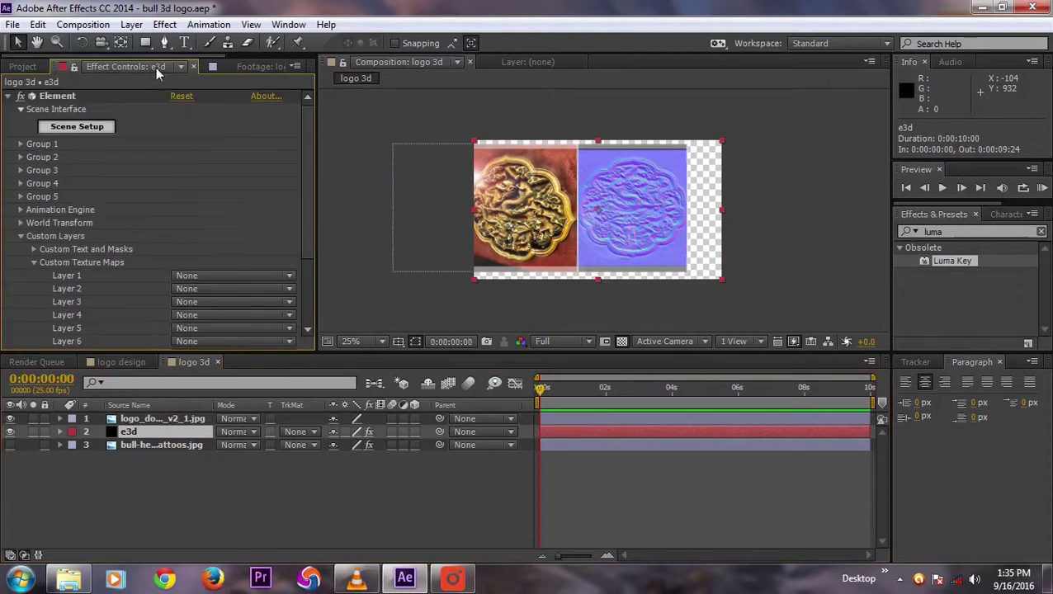
scroll(148, 238, "down", 2)
scroll(108, 221, "down", 1)
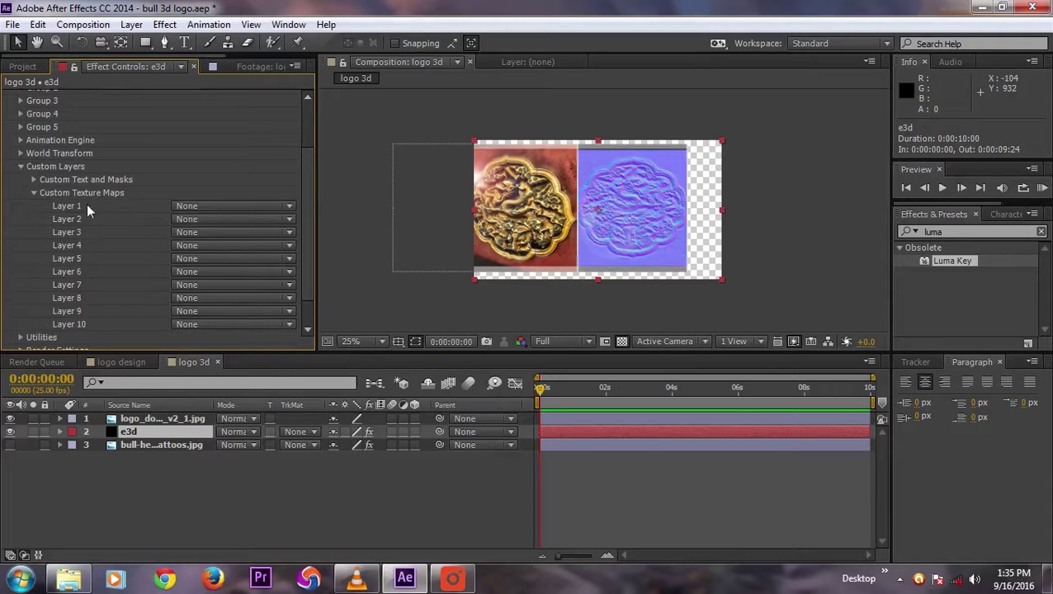
left_click(209, 207)
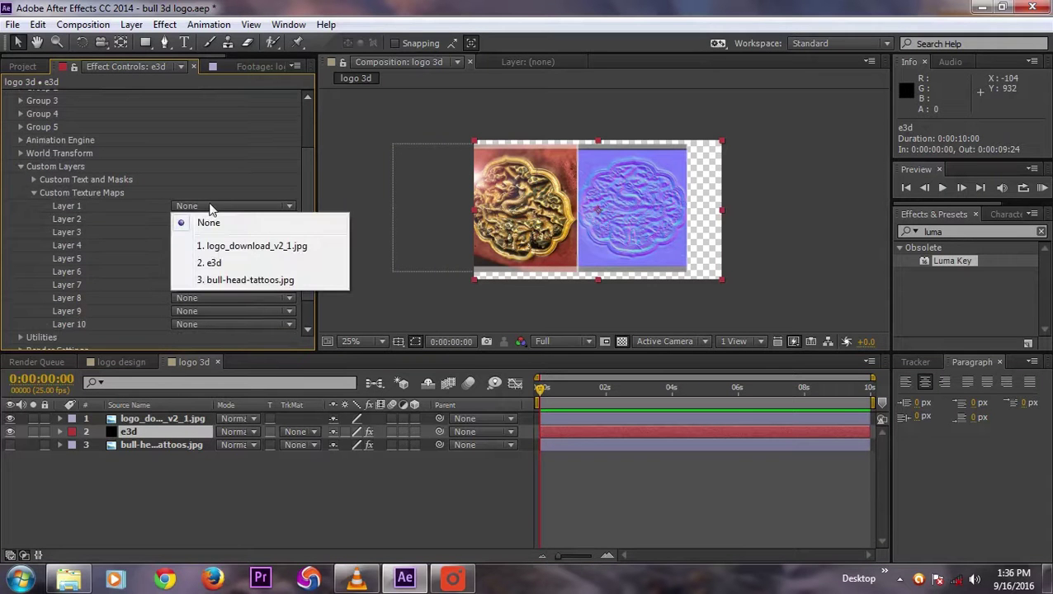
left_click(229, 248)
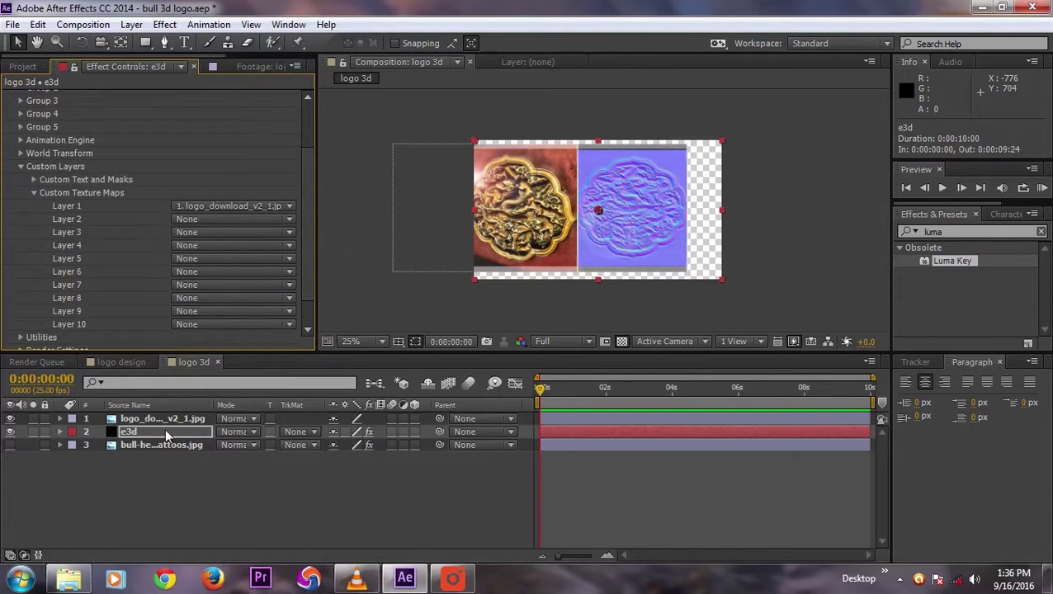
scroll(227, 167, "up", 4)
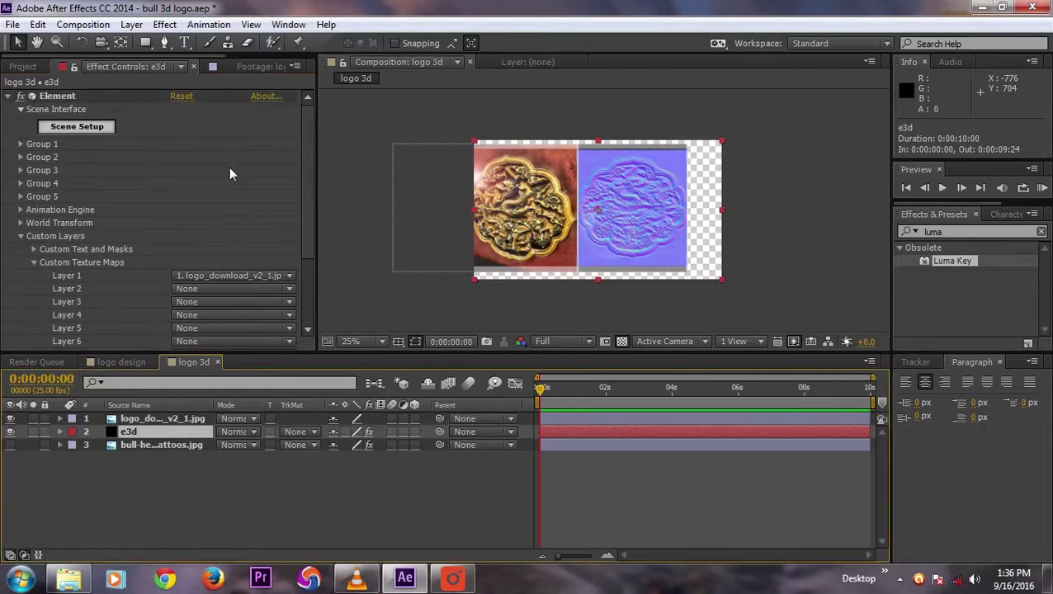
left_click(88, 127)
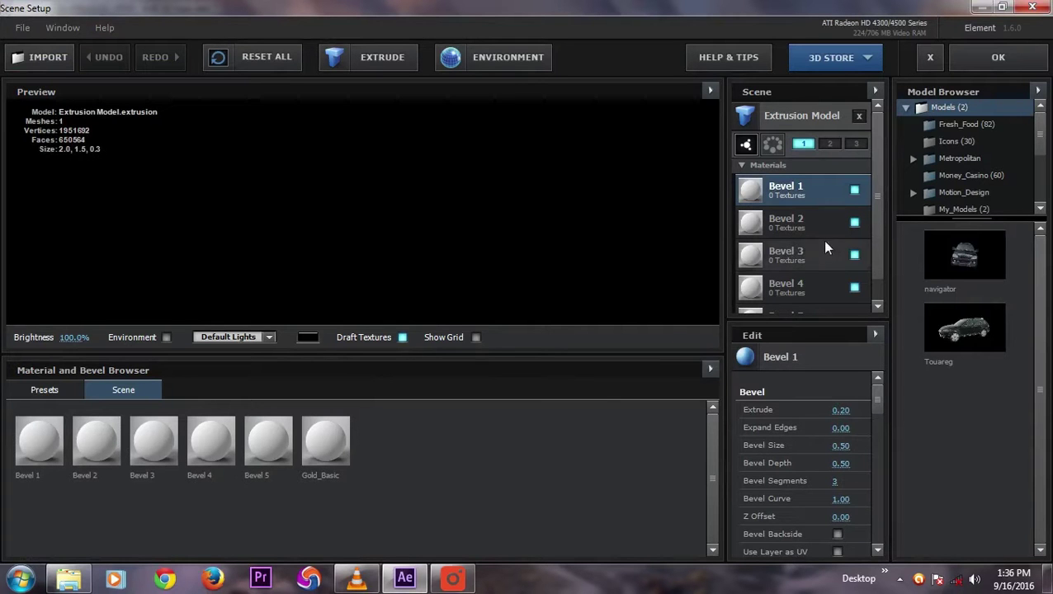
- Toggle Bevel 1 and Bevel 2 visibility while orbiting the bull, leaving Bevel 2 hidden
left_click_drag(373, 262, 467, 234)
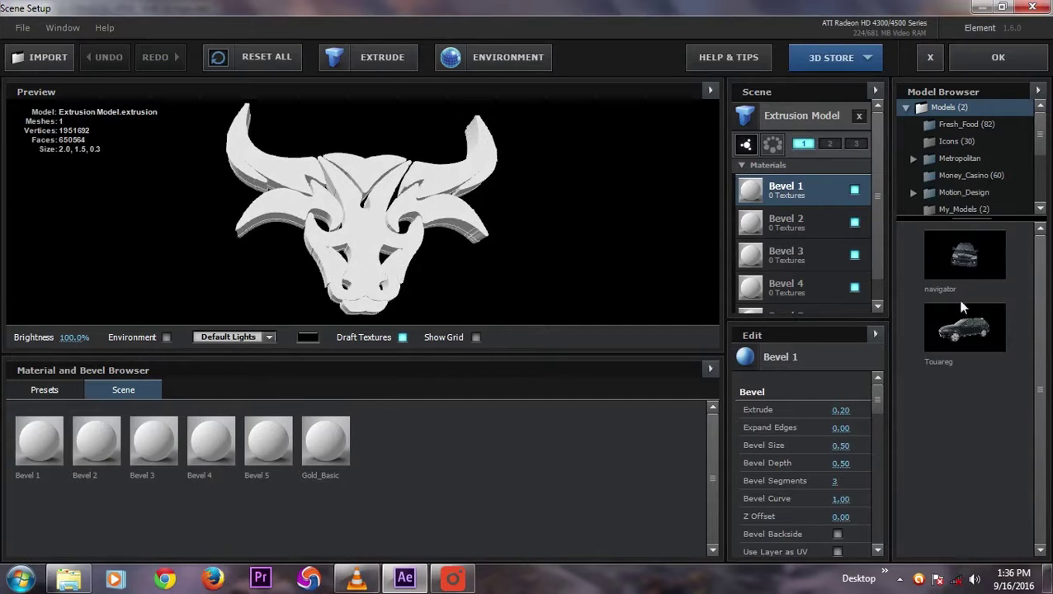
left_click(854, 191)
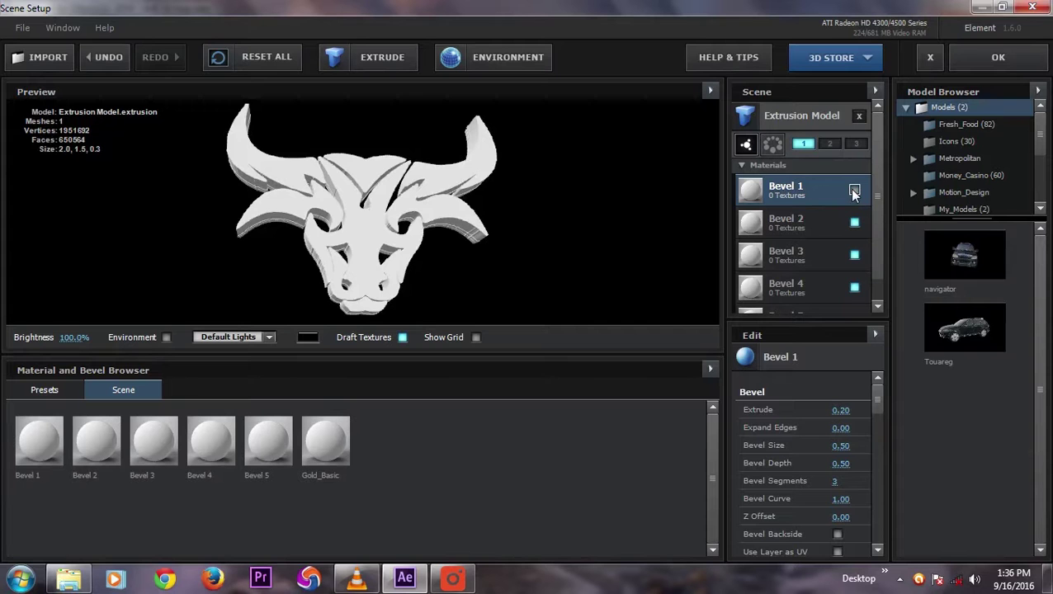
left_click_drag(675, 177, 675, 217)
left_click(855, 225)
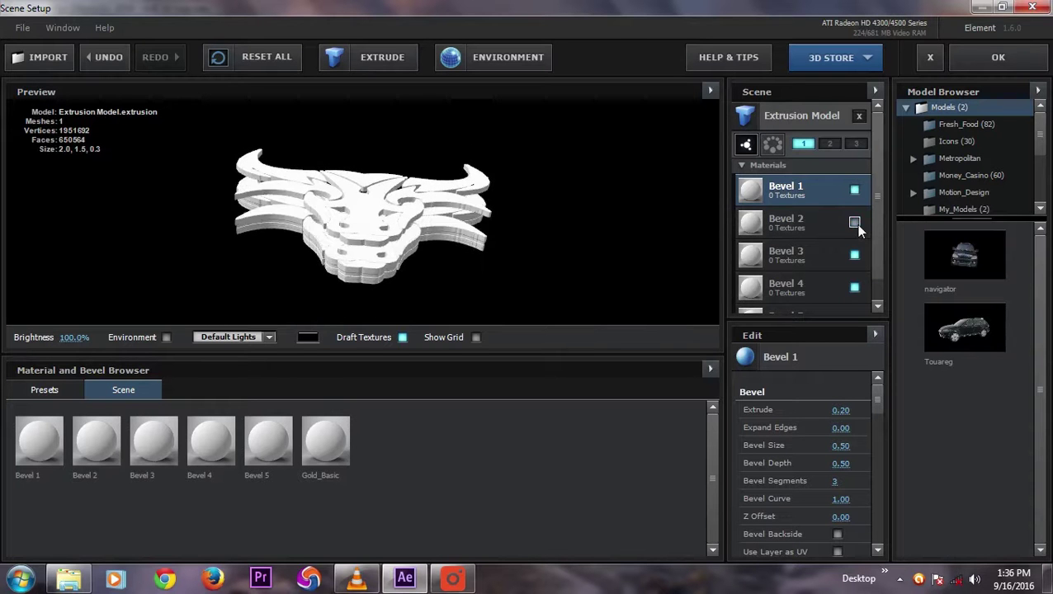
left_click(855, 223)
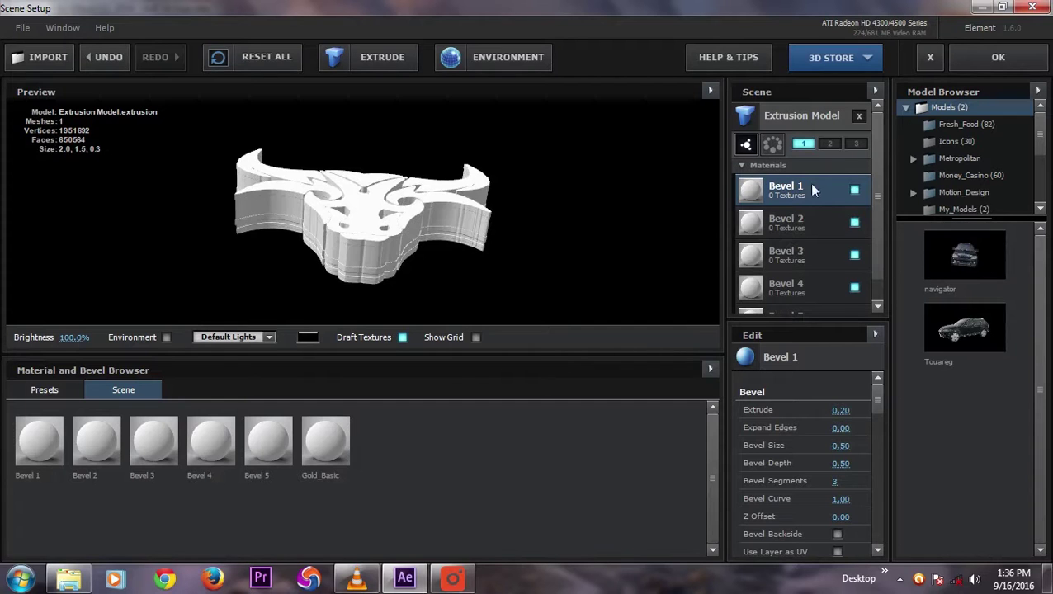
left_click(854, 191)
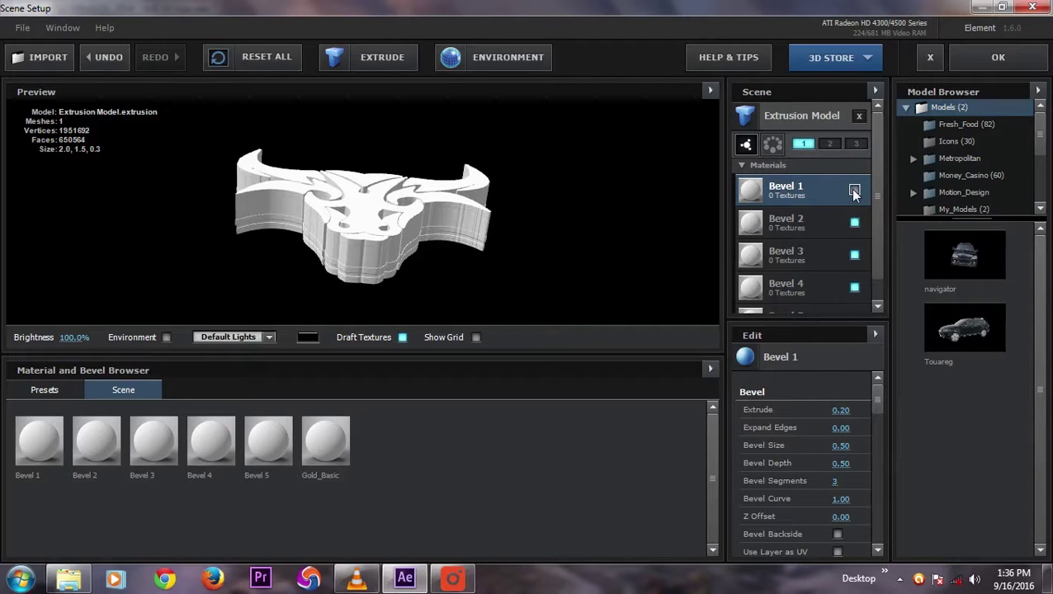
left_click(854, 191)
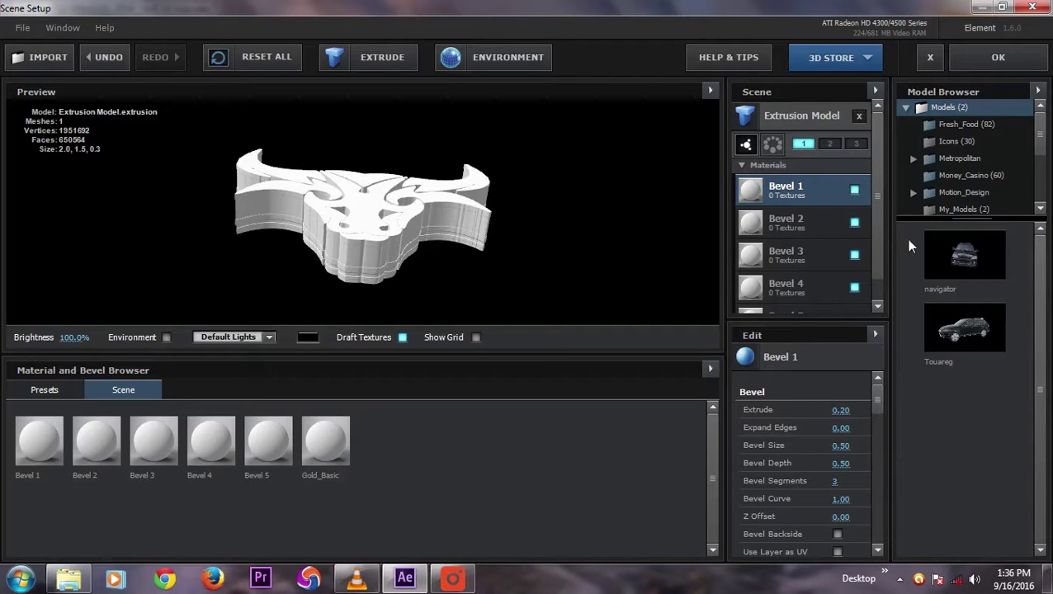
left_click_drag(877, 227, 877, 243)
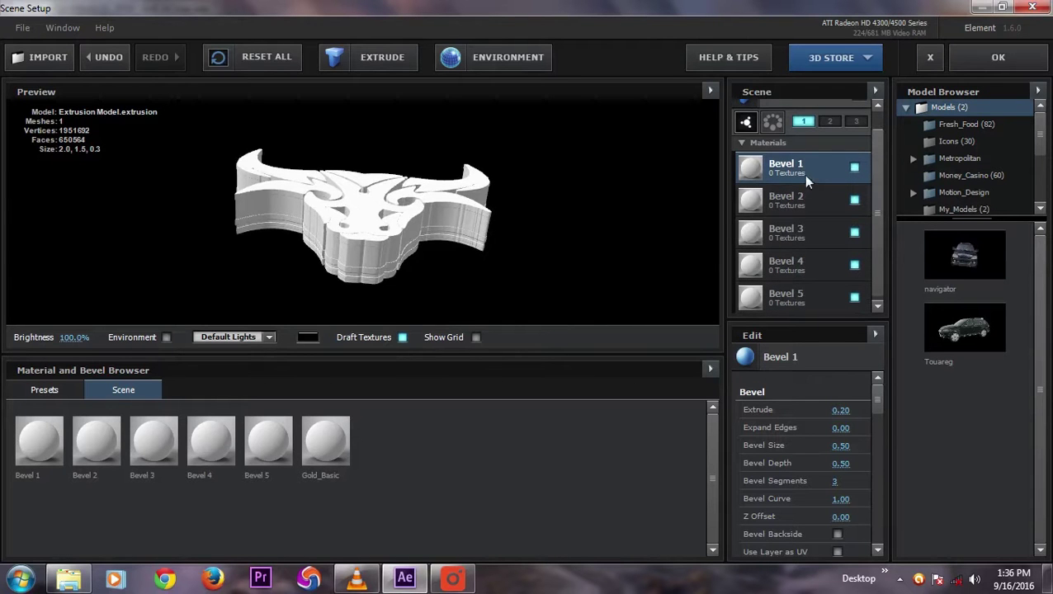
left_click(854, 200)
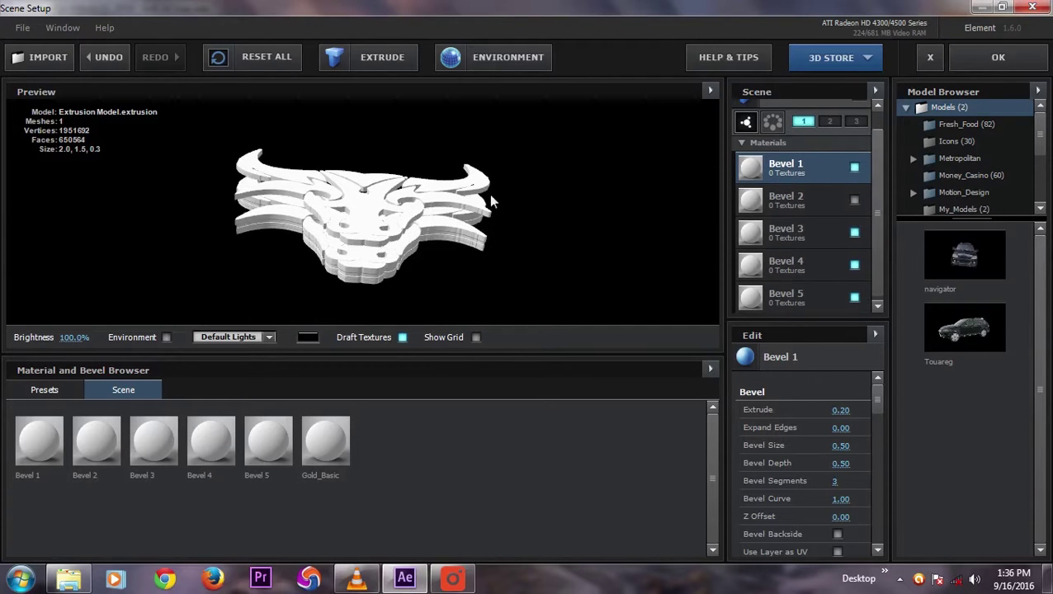
left_click_drag(490, 195, 475, 238)
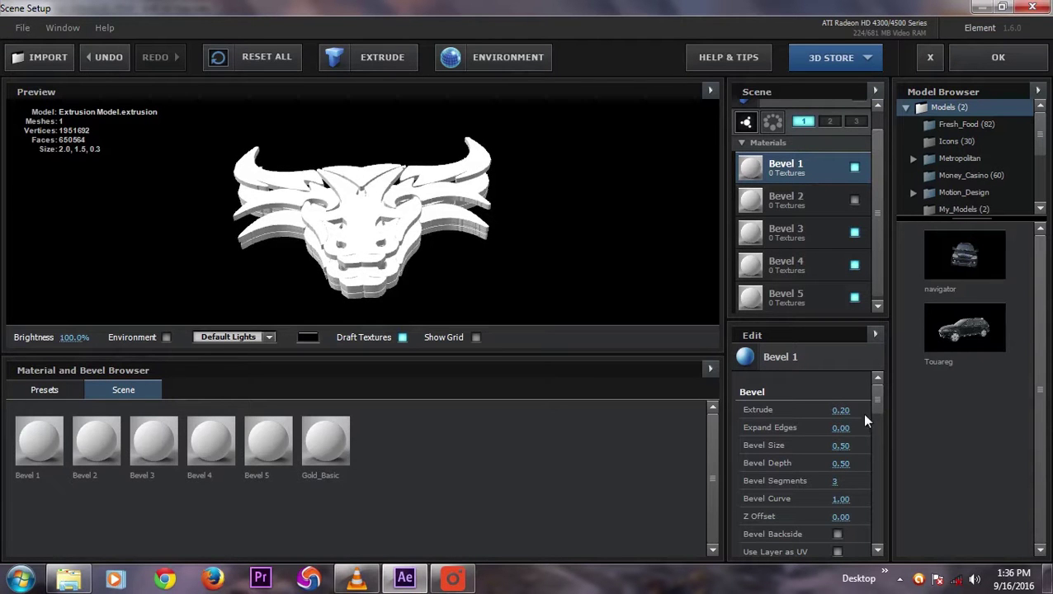
left_click(25, 390)
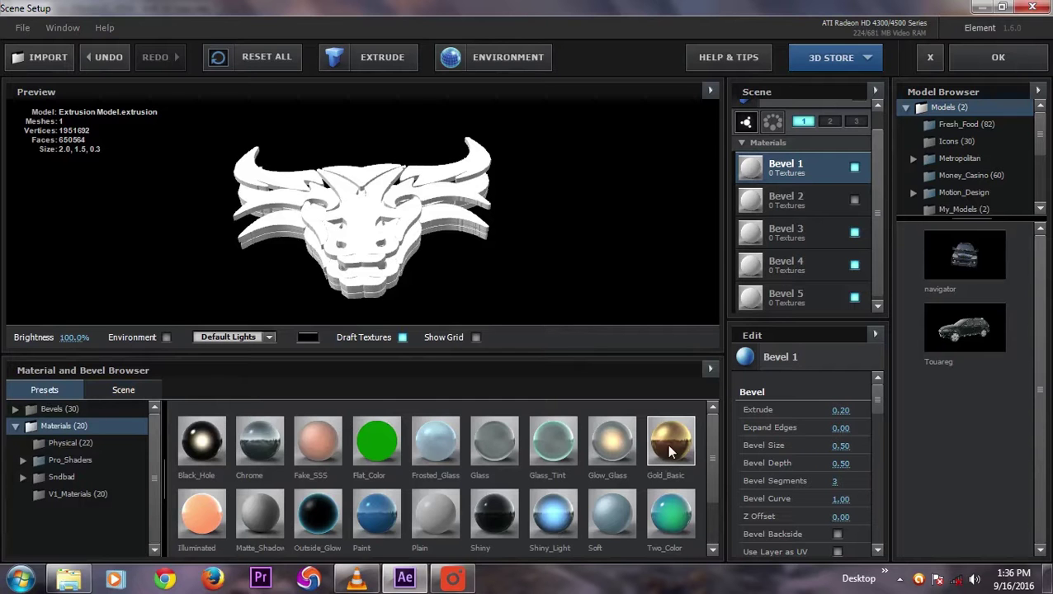
- Apply the Gold_Basic preset to Bevel 1 and orbit the bull to inspect the gold
left_click_drag(670, 450, 790, 167)
left_click_drag(329, 262, 332, 248)
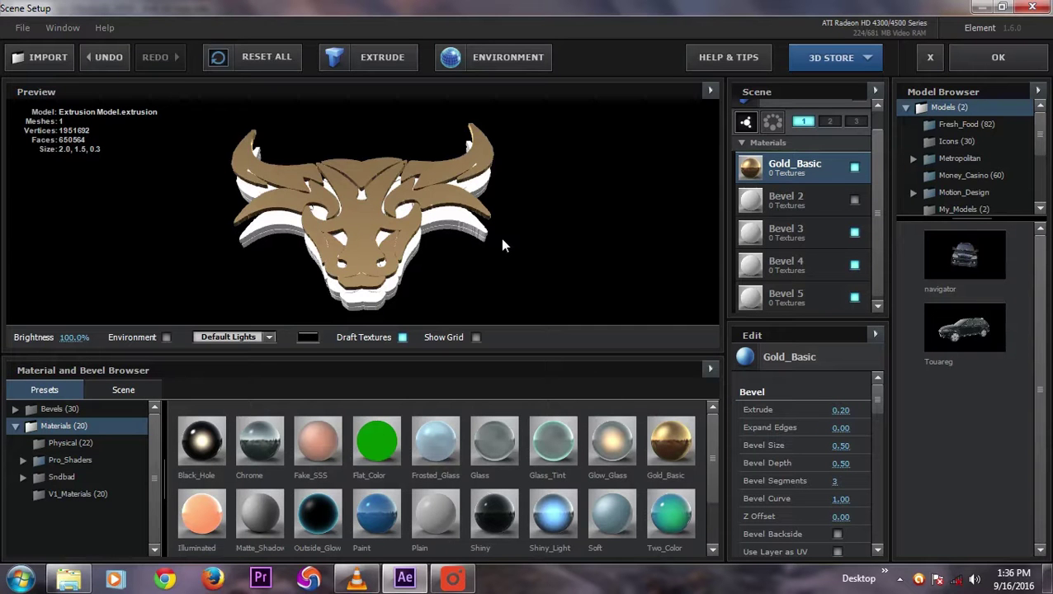
left_click_drag(418, 253, 414, 274)
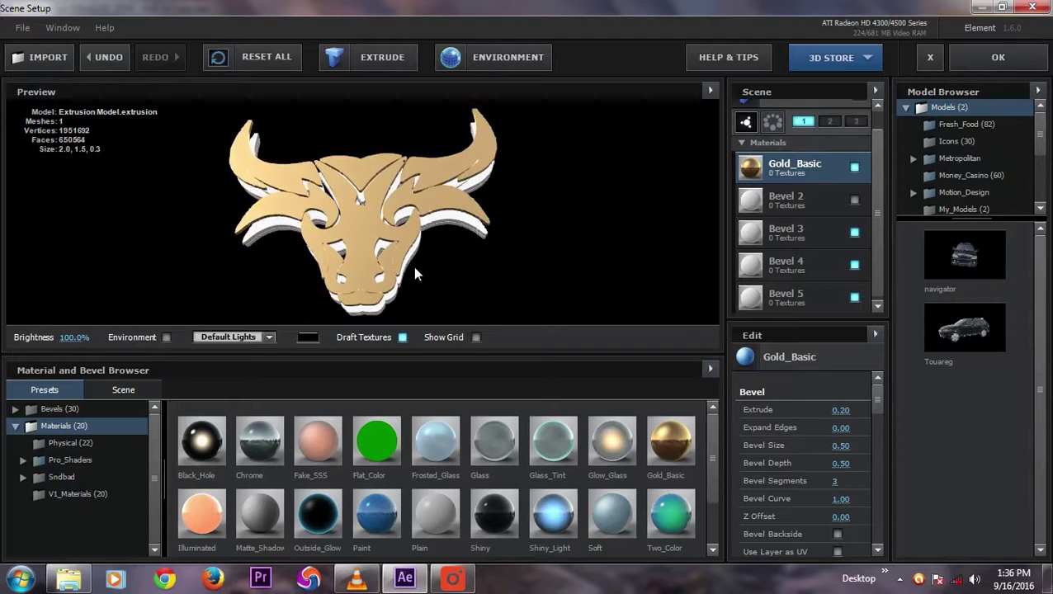
left_click_drag(408, 248, 431, 252)
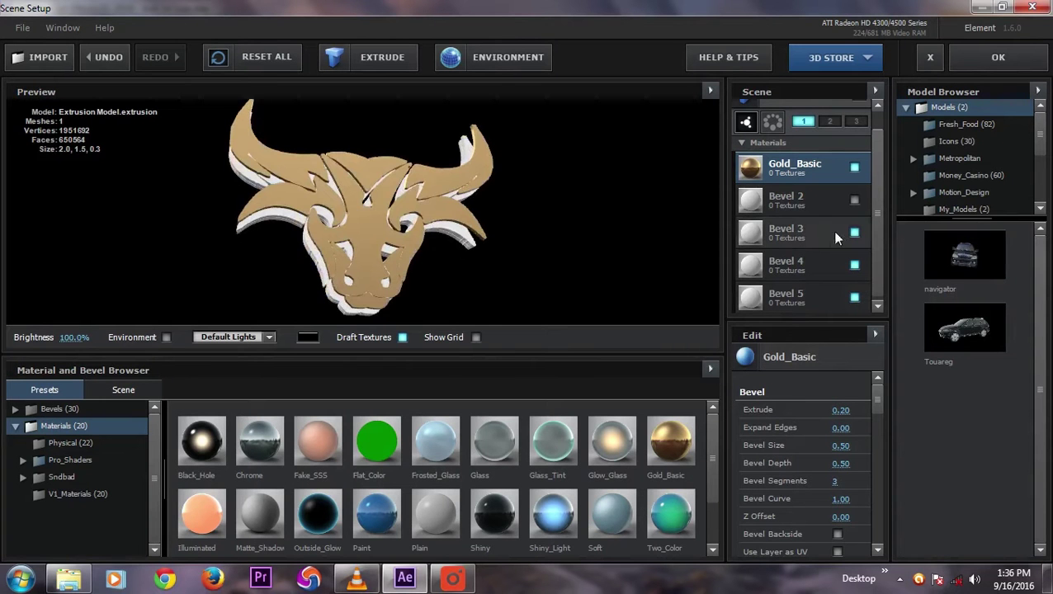
mouse_move(872, 405)
left_mouse_down()
mouse_move(867, 464)
mouse_move(882, 393)
left_mouse_up()
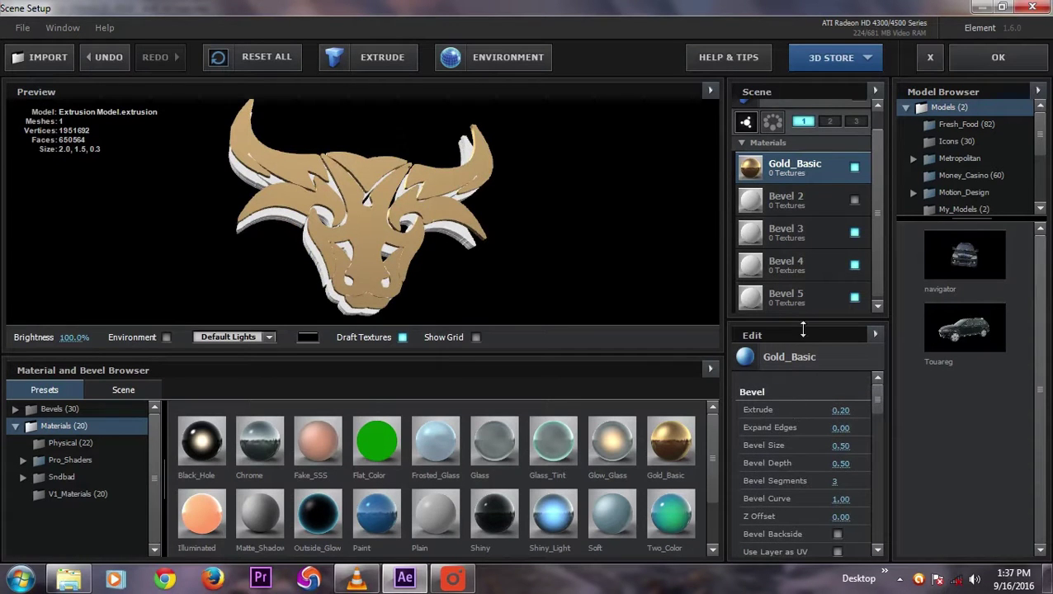
left_click_drag(385, 263, 351, 263)
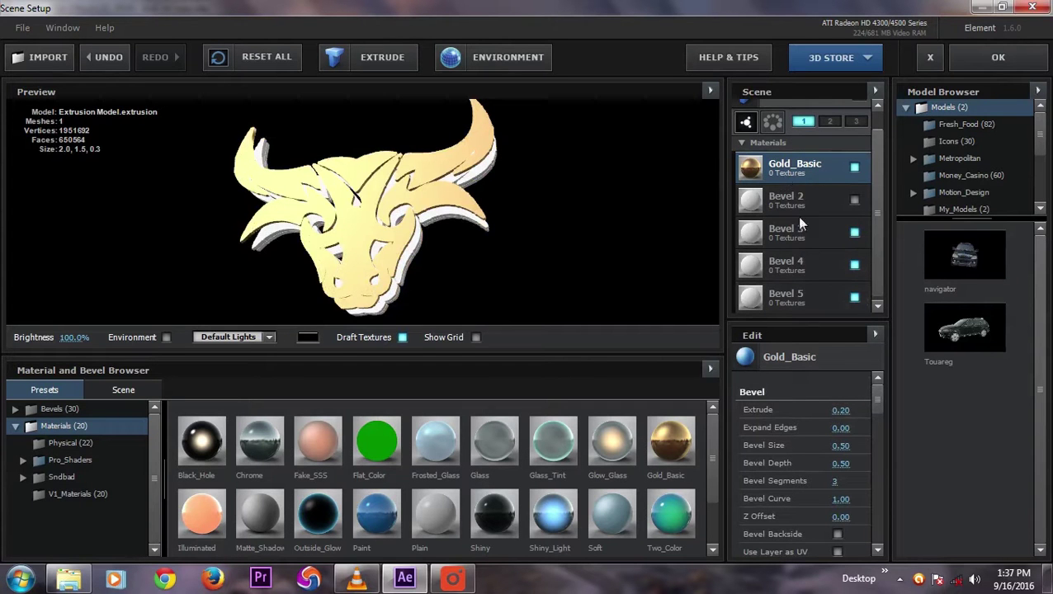
- Assign Custom Layer 1 as Gold_Basic's Normal Bump texture
scroll(878, 414, "down", 5)
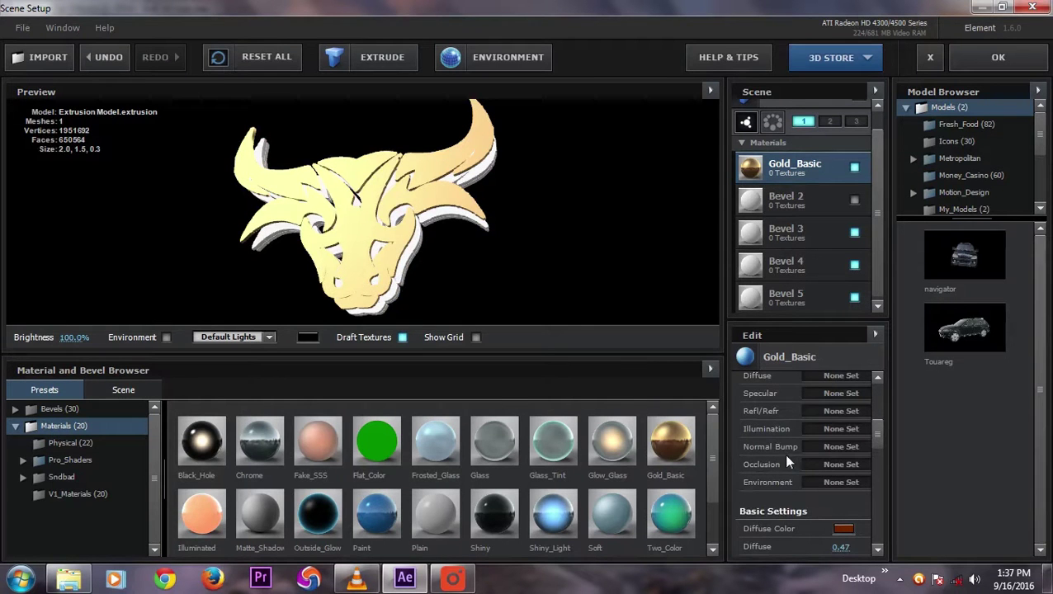
left_click(832, 453)
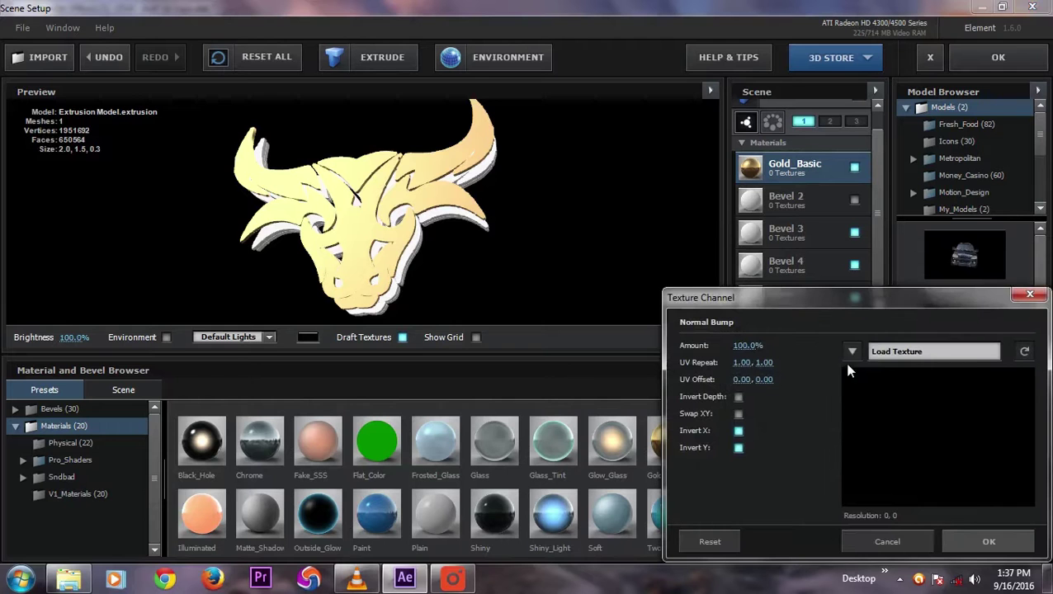
left_click(854, 353)
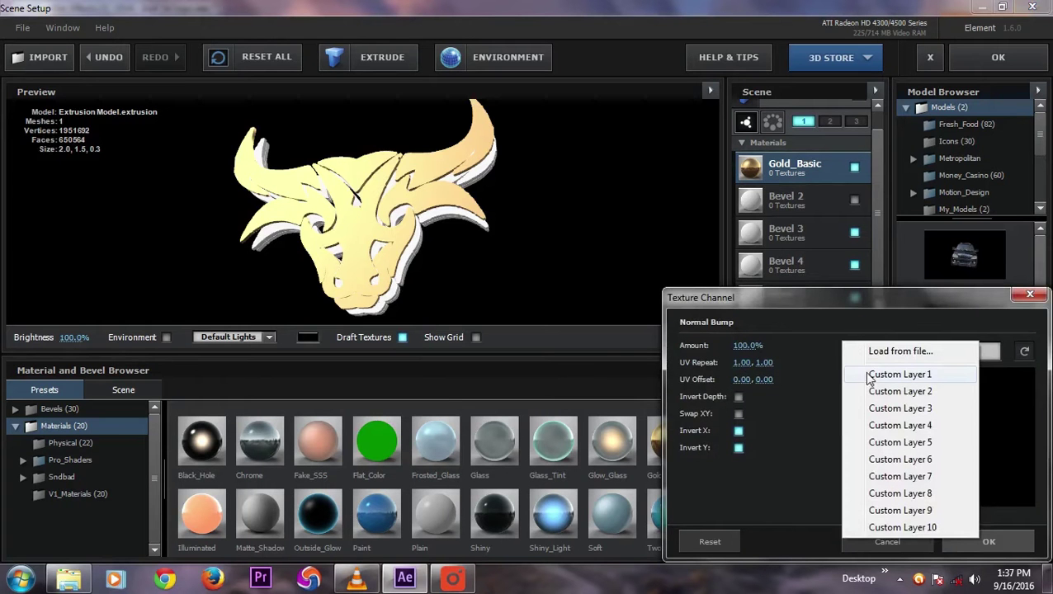
left_click(883, 374)
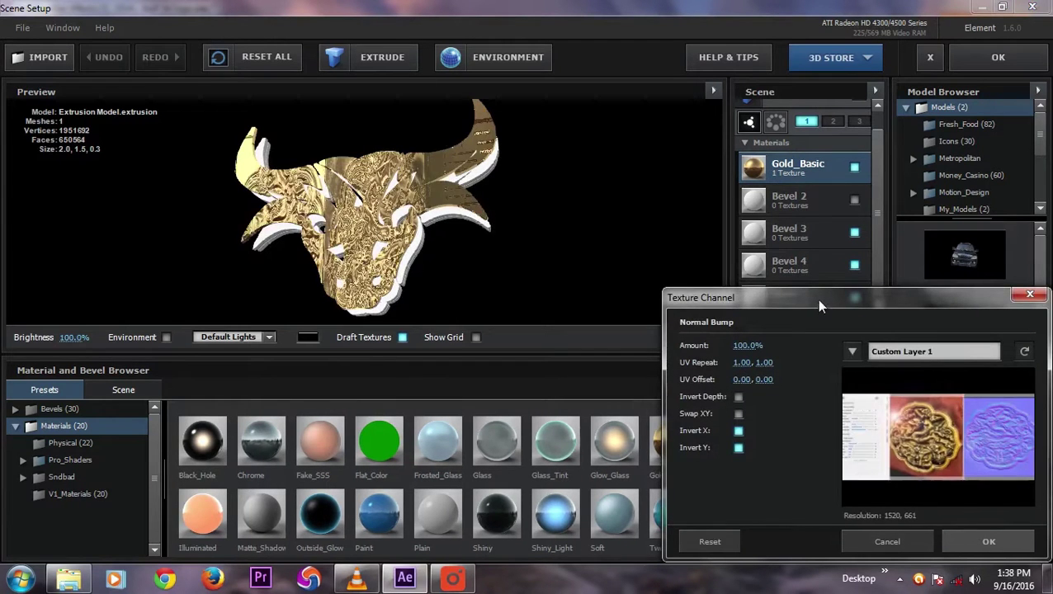
left_click_drag(818, 299, 772, 149)
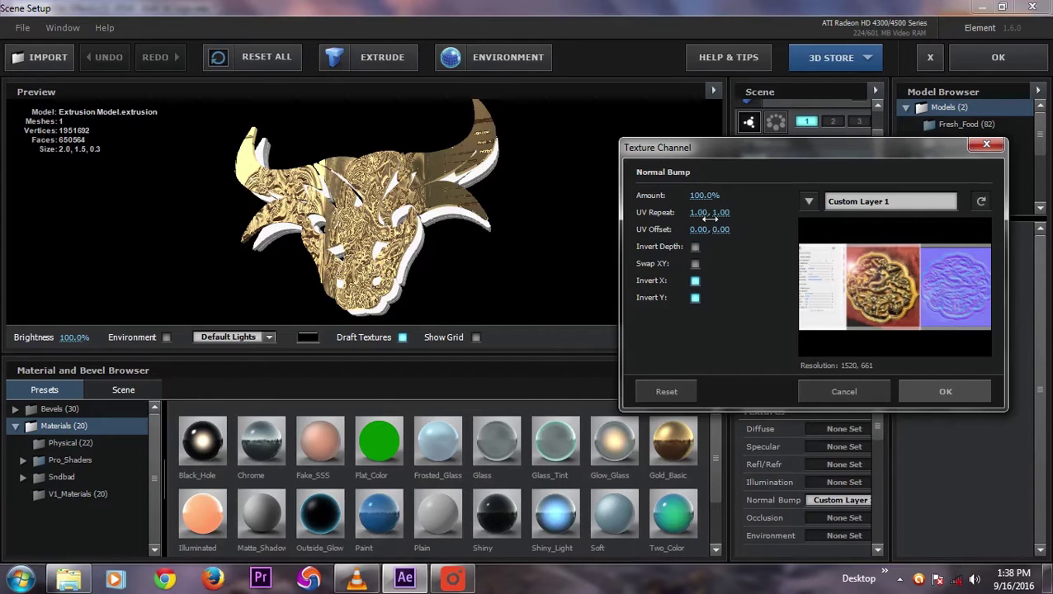
- Scrub the bump texture's UV Repeat and UV Offset toward 0.38, 0.89 and -0.38, -0.01
mouse_move(700, 214)
left_mouse_down()
mouse_move(677, 215)
mouse_move(689, 232)
mouse_move(721, 229)
mouse_move(683, 213)
left_mouse_up()
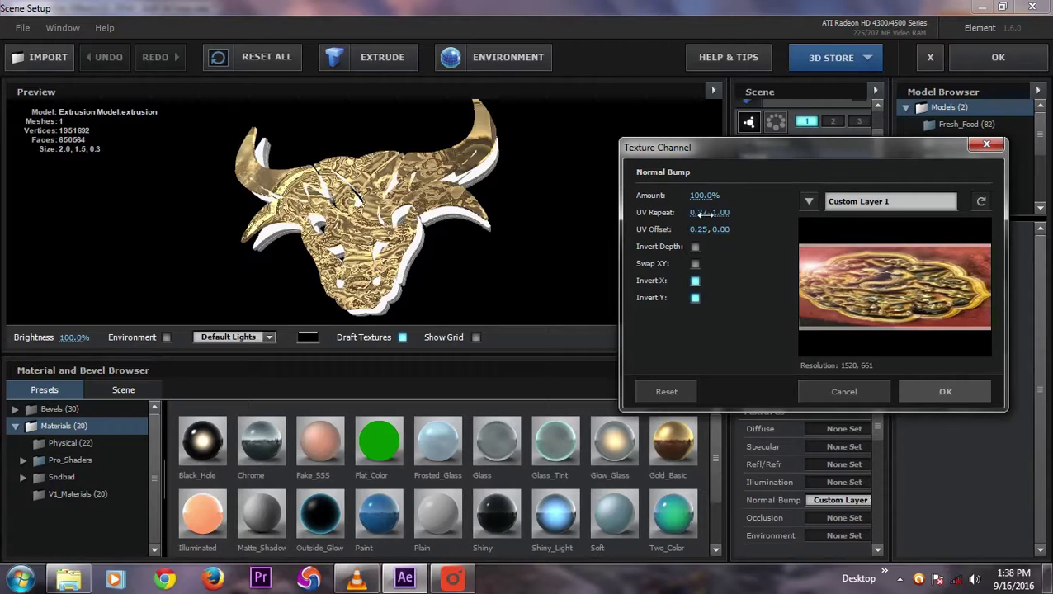
left_click_drag(701, 231, 648, 228)
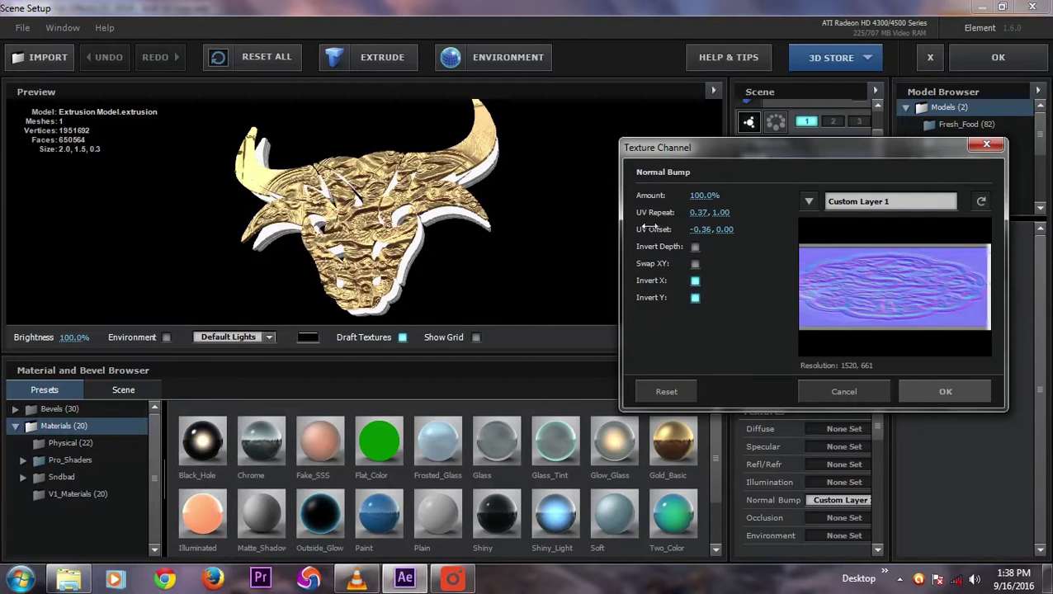
left_click_drag(648, 227, 647, 228)
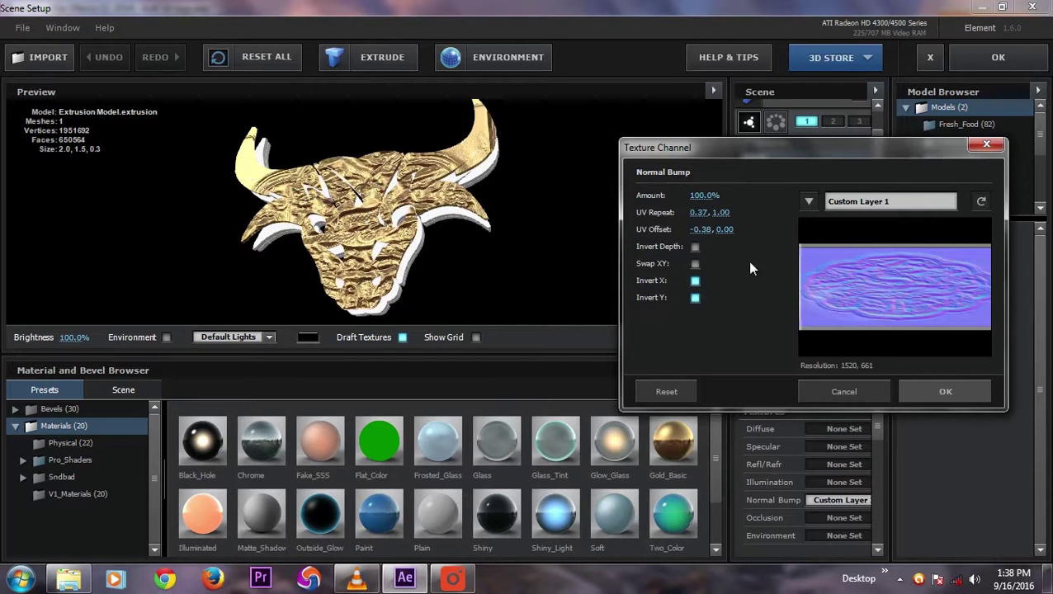
left_click_drag(704, 216, 709, 217)
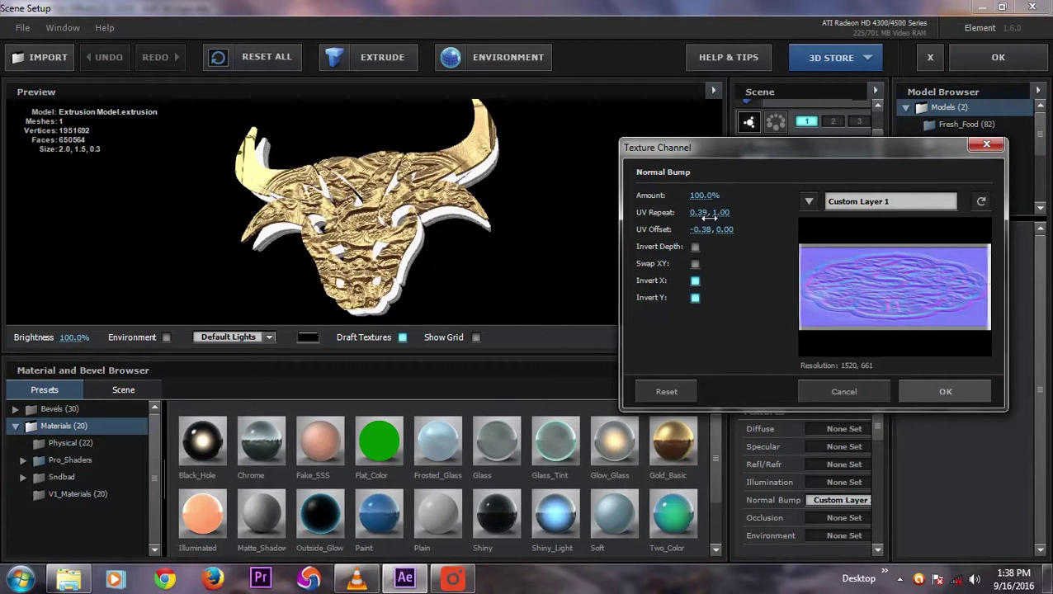
left_click_drag(709, 216, 710, 216)
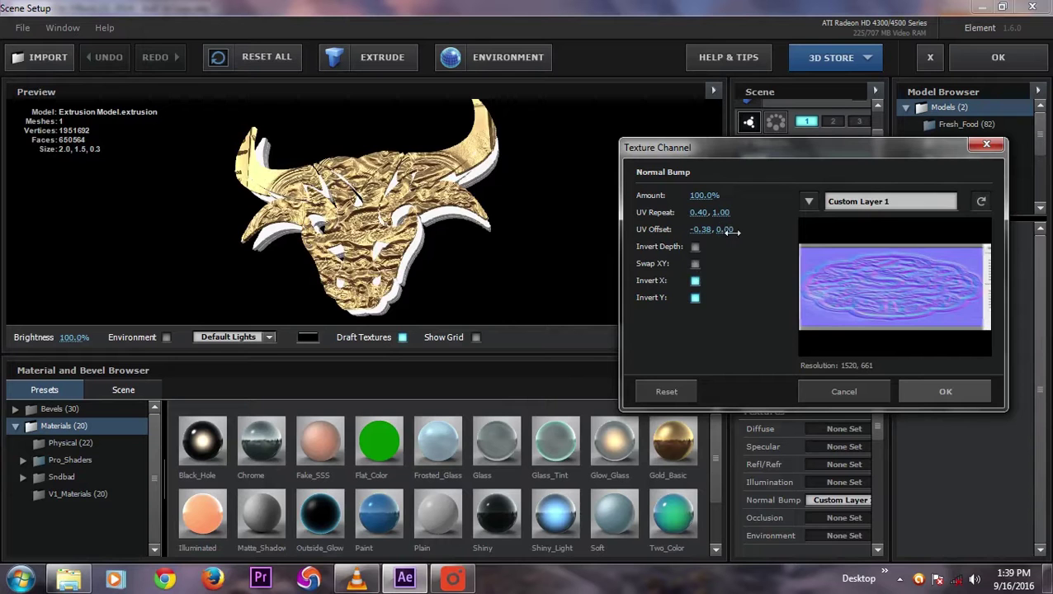
left_click_drag(734, 232, 720, 232)
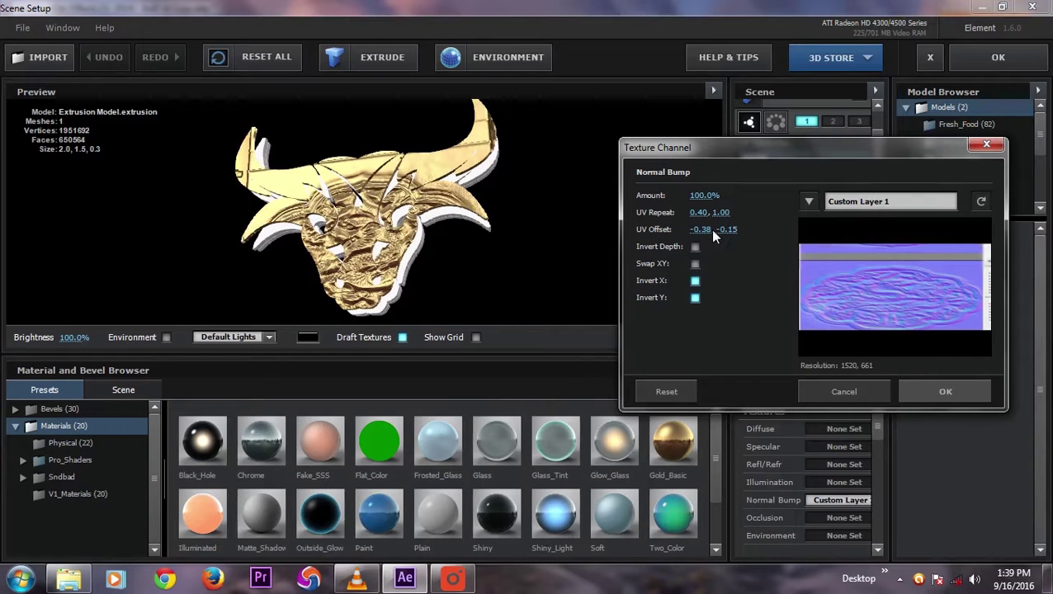
left_click_drag(713, 231, 748, 231)
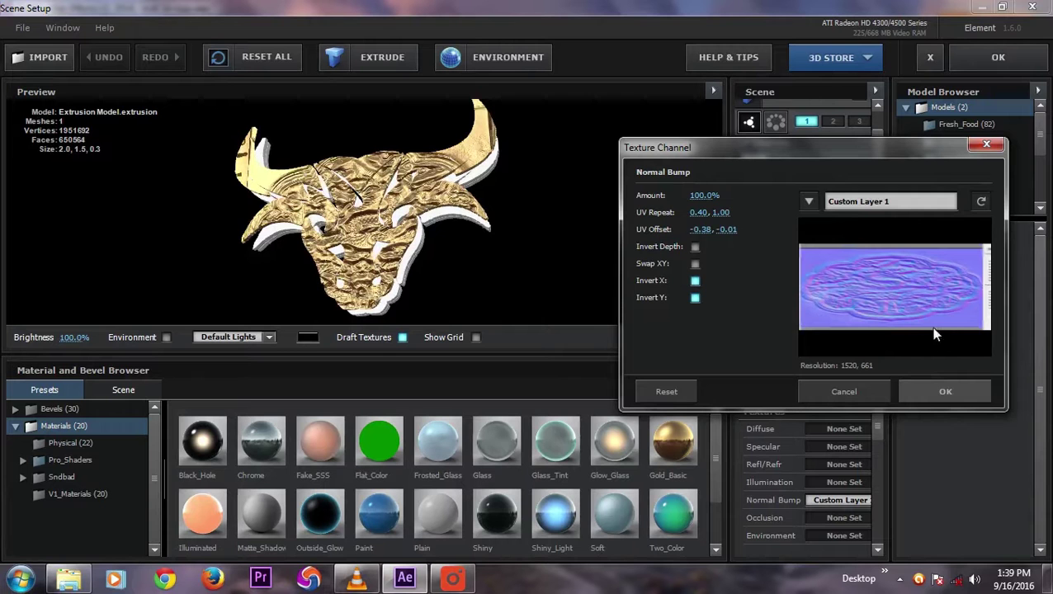
left_click_drag(701, 214, 727, 213)
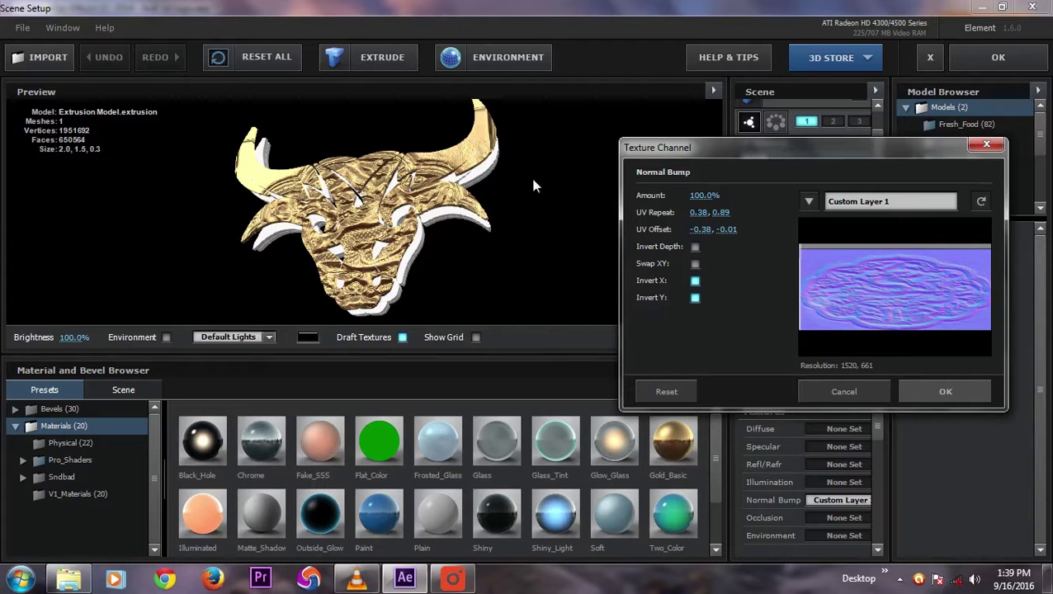
- Confirm the bump texture settings and switch Bevel 2 back on
left_click(931, 391)
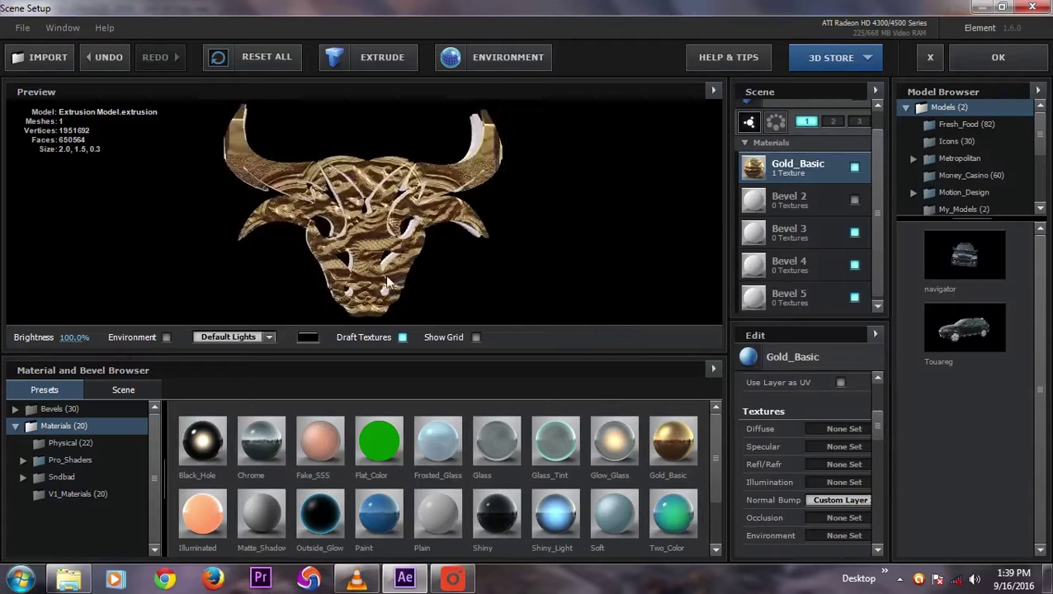
left_click_drag(388, 282, 387, 235)
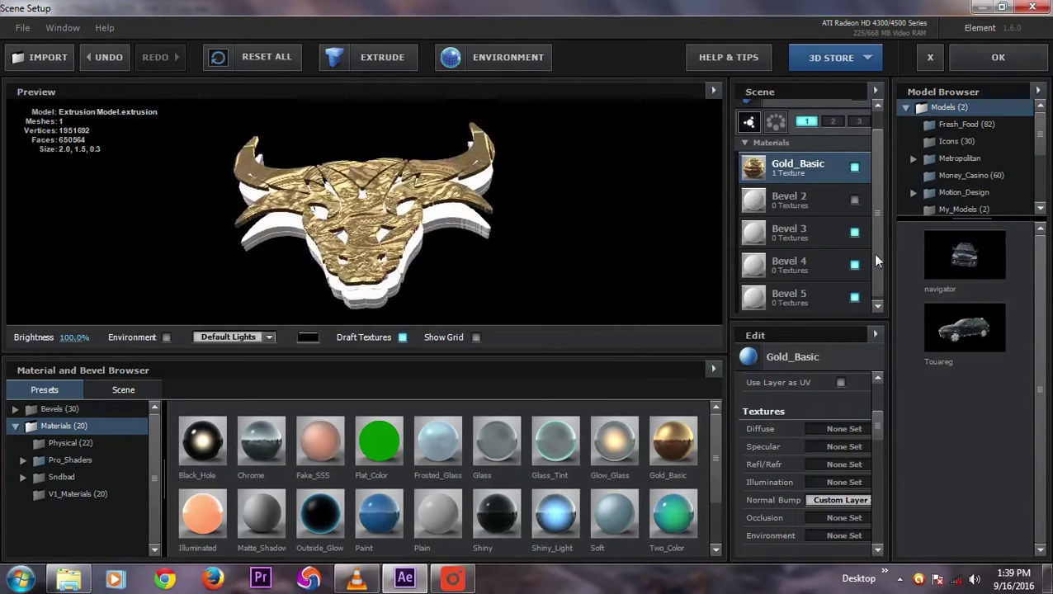
left_click(854, 200)
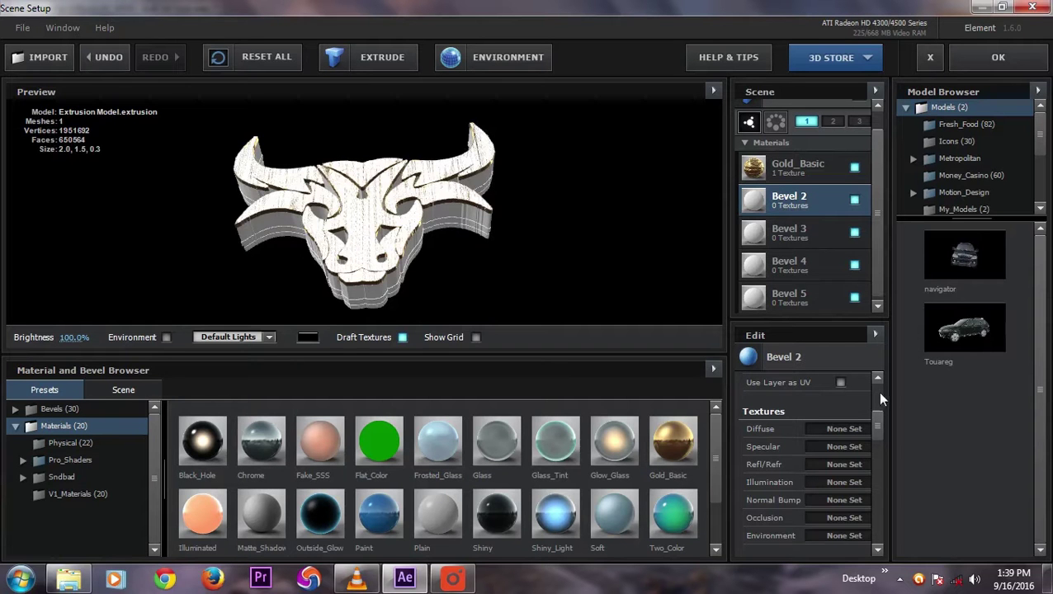
scroll(875, 416, "up", 1)
left_click_drag(875, 418, 873, 391)
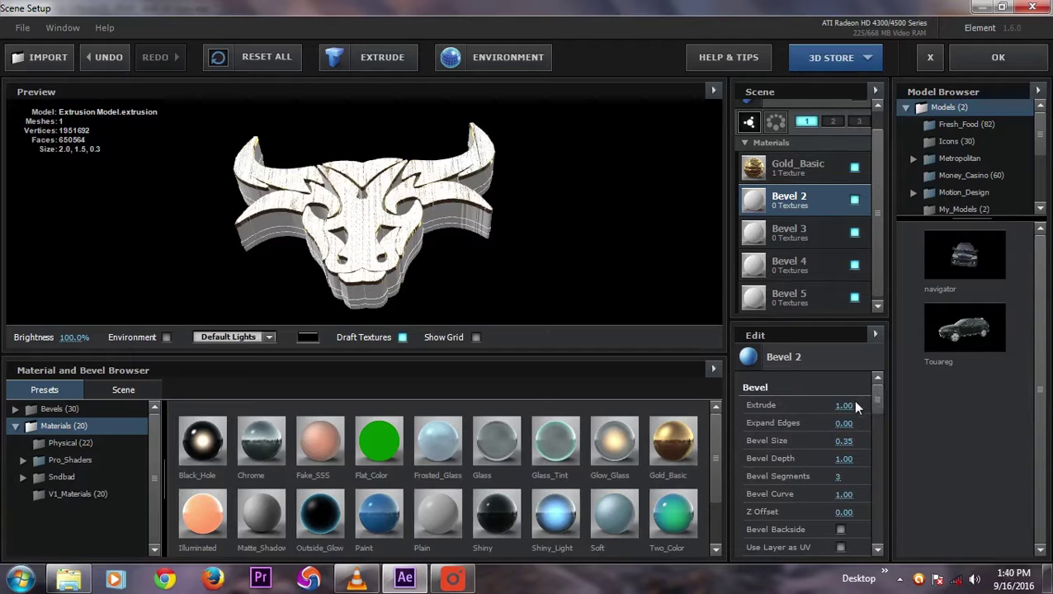
- Set Bevel 2's Extrude to 0.8
left_click_drag(851, 412, 862, 419)
left_click(866, 415)
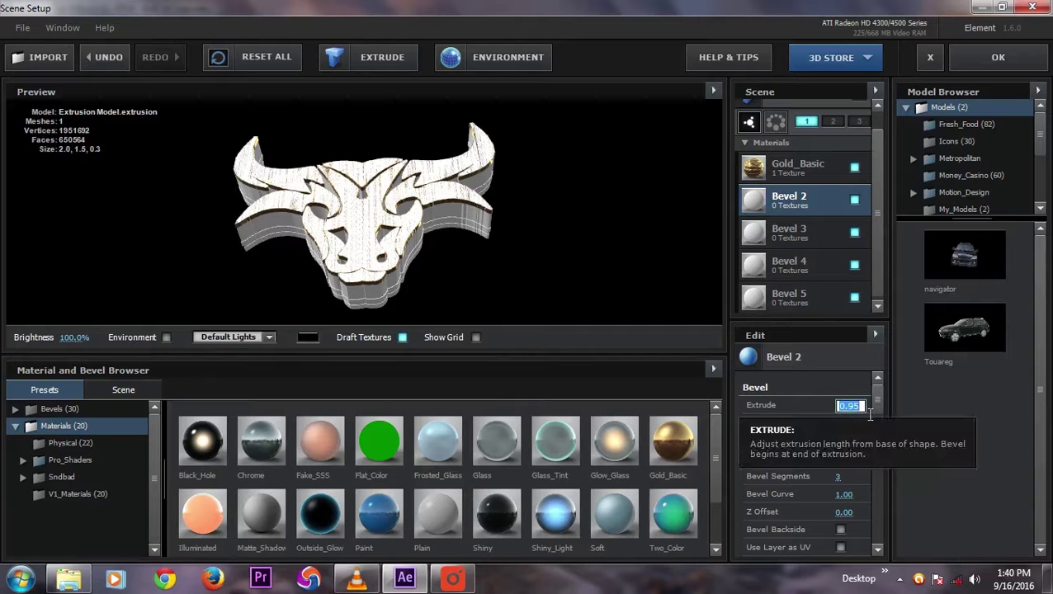
type(".8")
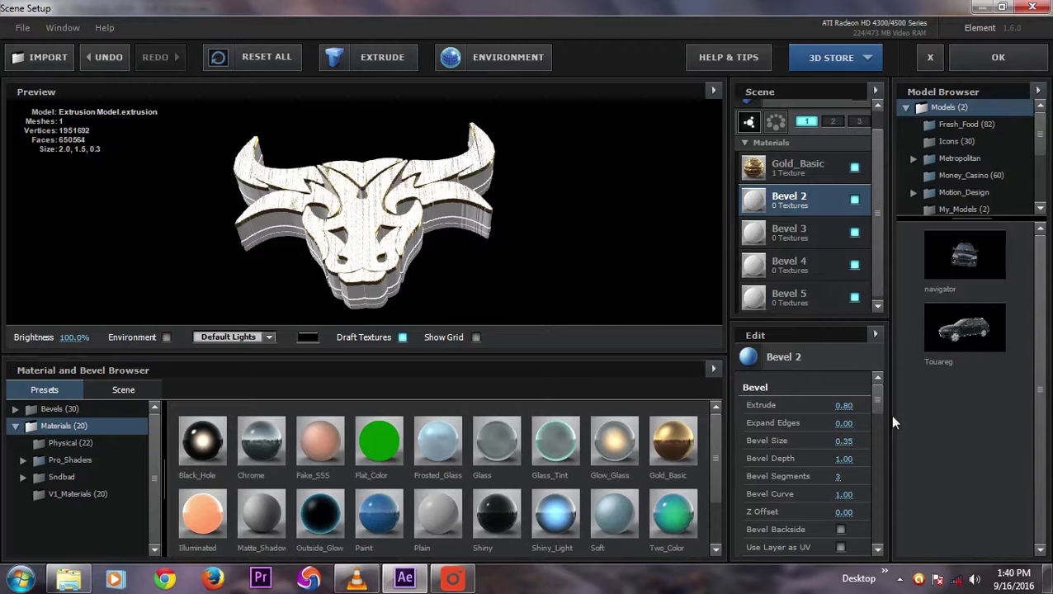
scroll(876, 403, "up", 1)
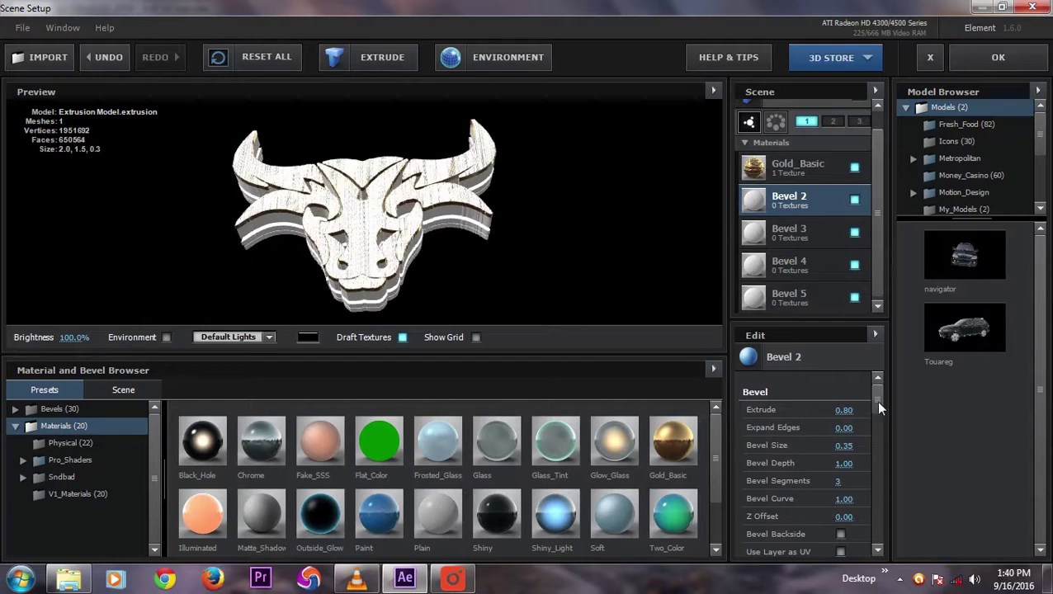
mouse_move(878, 403)
left_mouse_down()
mouse_move(878, 424)
mouse_move(878, 413)
left_mouse_up()
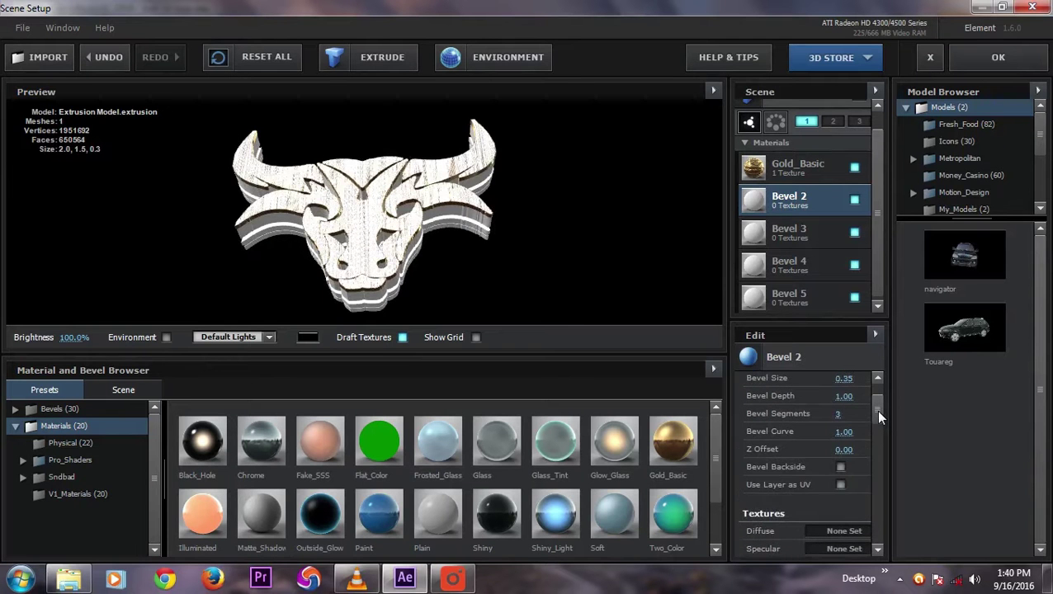
- Set Bevel 2's Z Offset to 0.2 and orbit to view the top edge
left_click_drag(852, 451, 848, 450)
left_click(839, 450)
key("BackSpace")
type(".2")
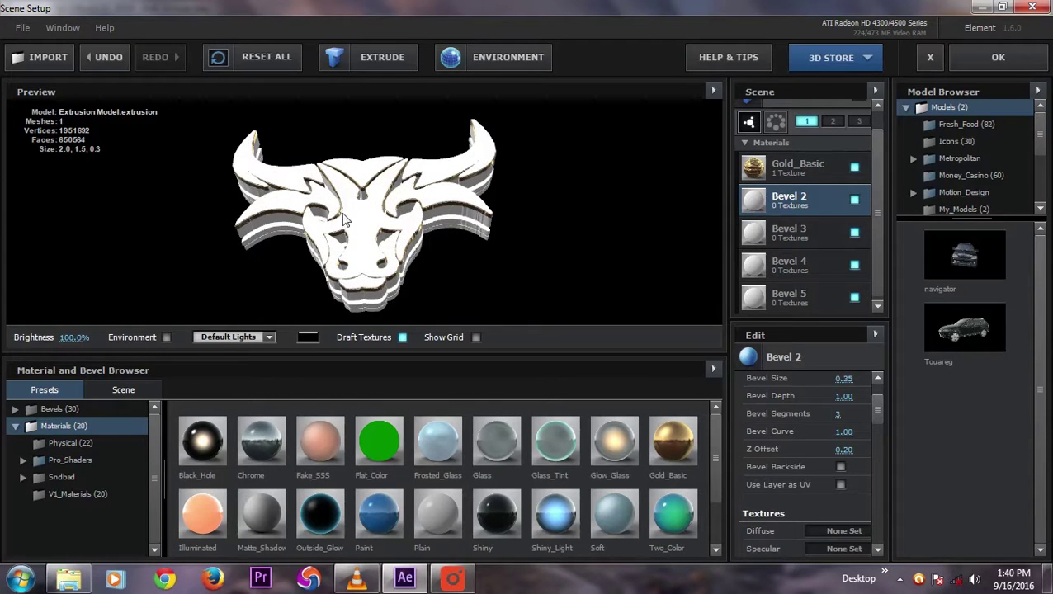
left_click_drag(344, 223, 310, 270)
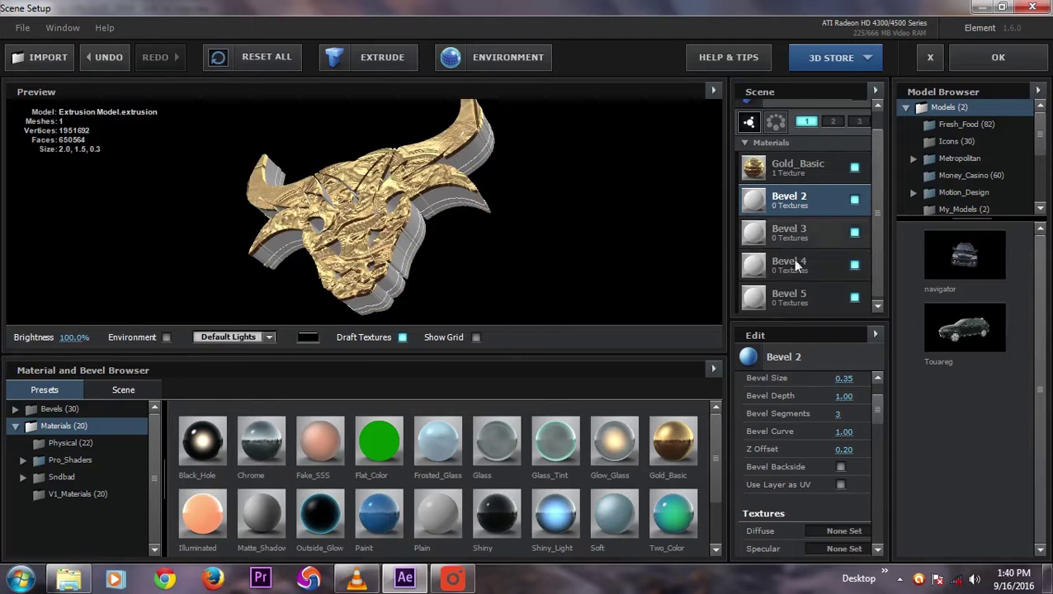
- Lower Gold_Basic's Normal Bump strength from 100 to 20, then apply the scene with OK
left_click(786, 175)
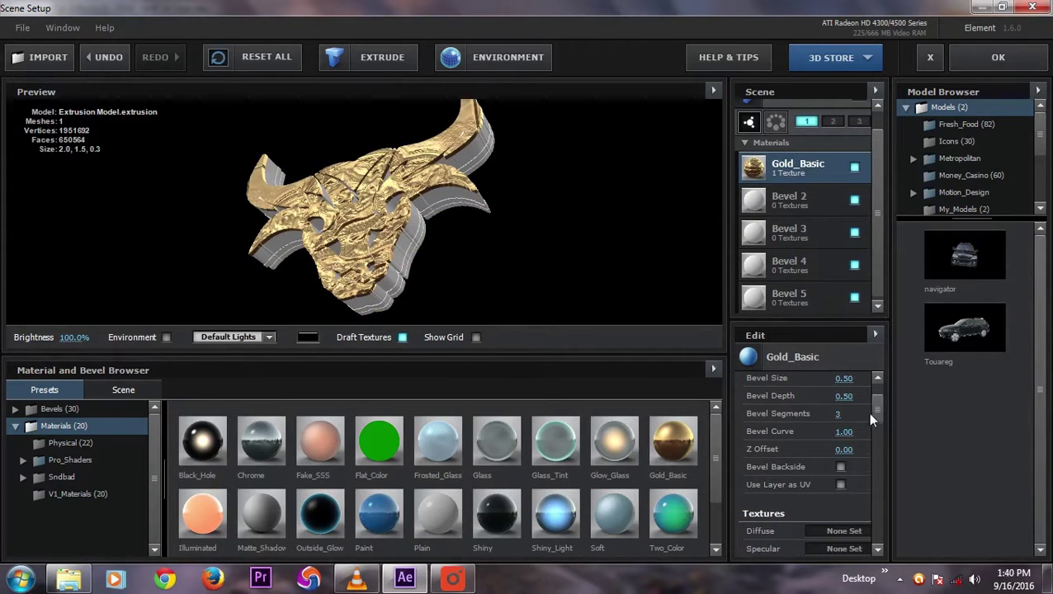
mouse_move(870, 417)
left_mouse_down()
mouse_move(875, 400)
mouse_move(881, 450)
mouse_move(876, 421)
left_mouse_up()
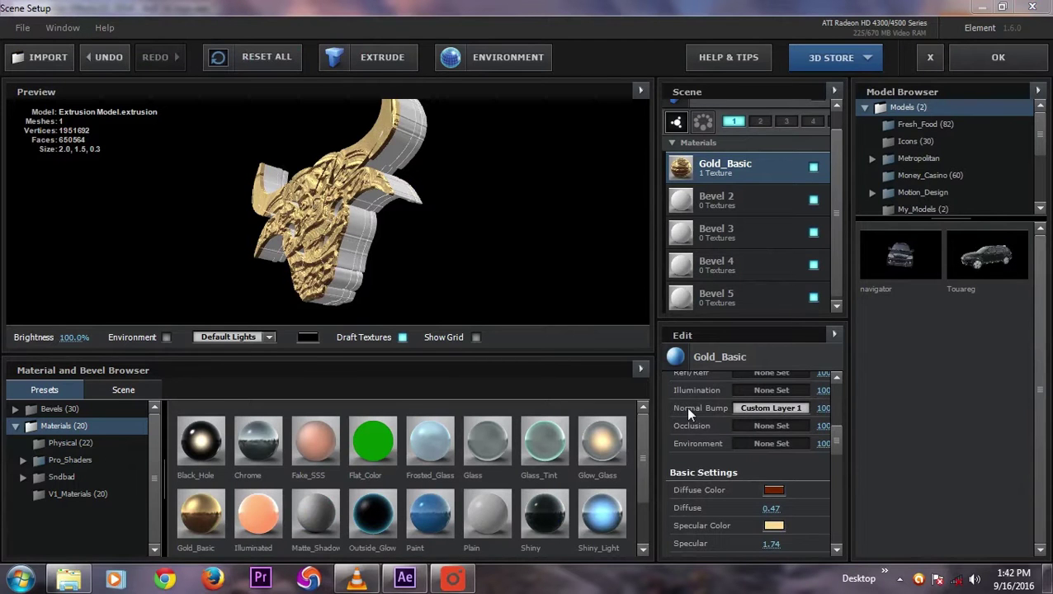
left_click(824, 408)
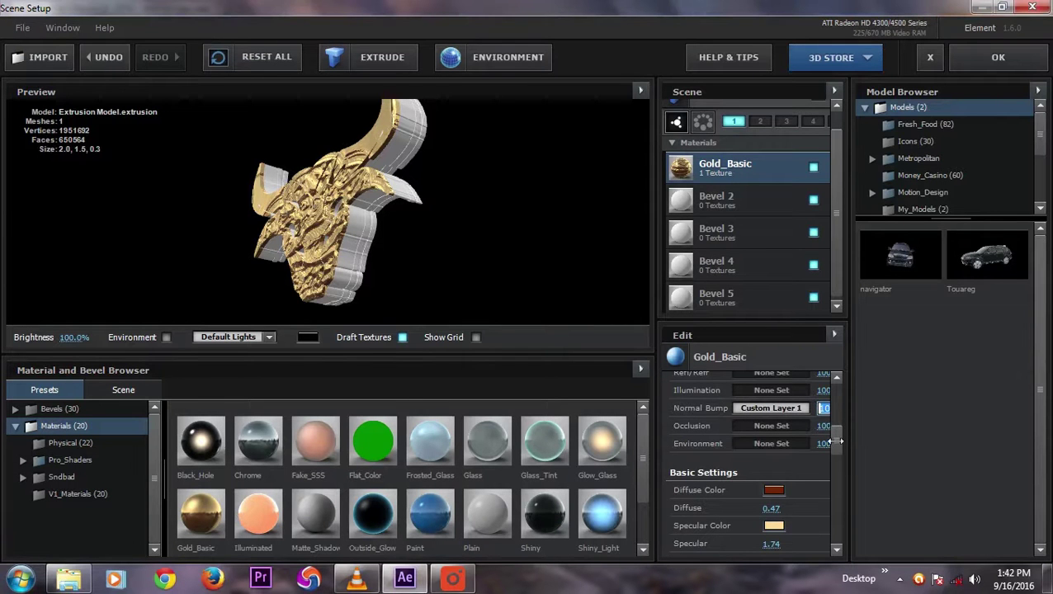
type("20")
key("Return")
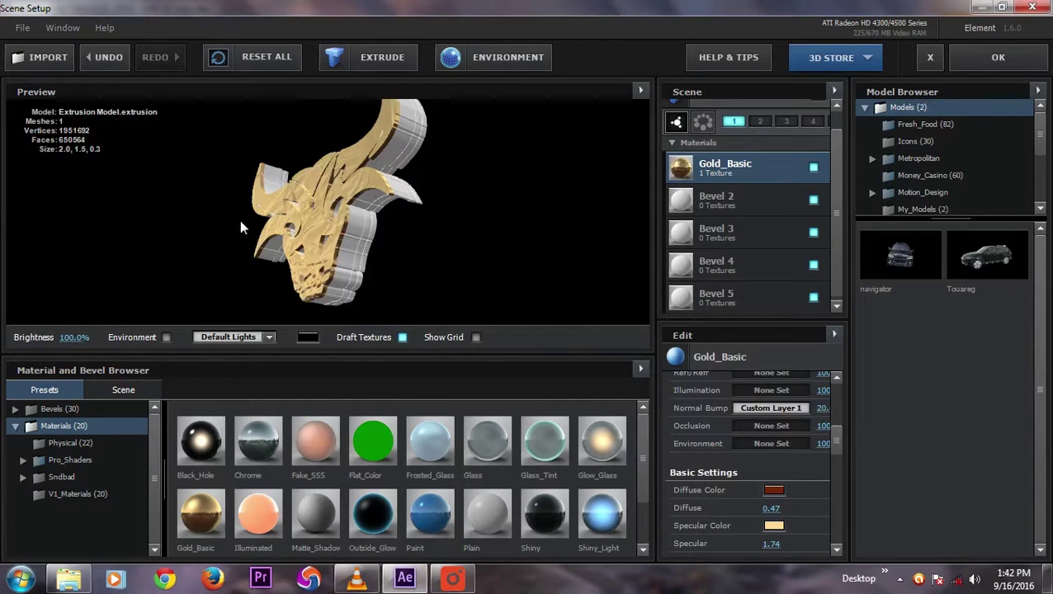
left_click_drag(261, 235, 316, 204)
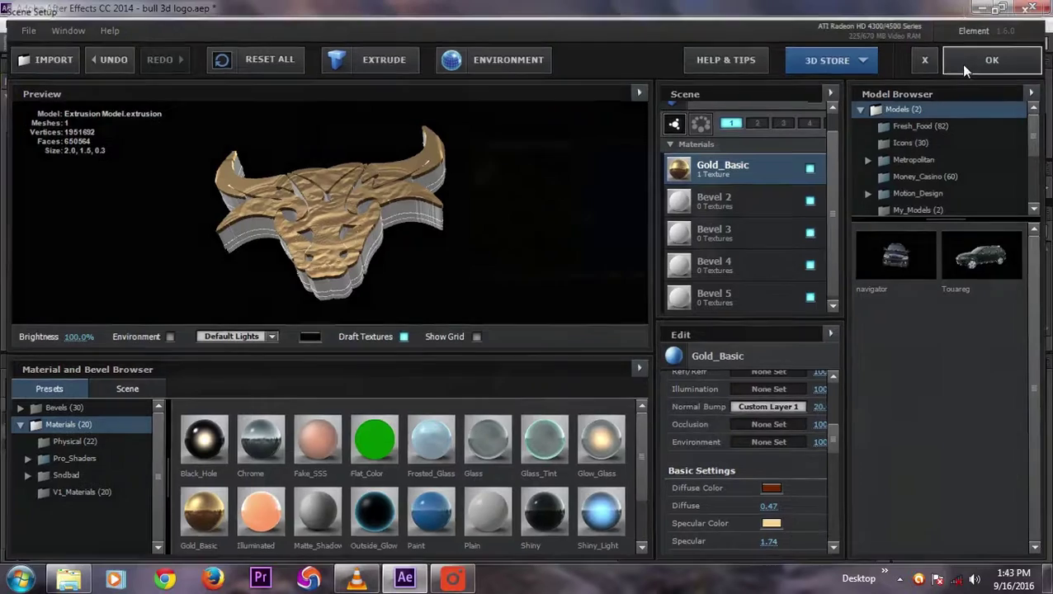
left_click(960, 64)
- Hide the flat logo image layer and move to a later frame
left_click(10, 419)
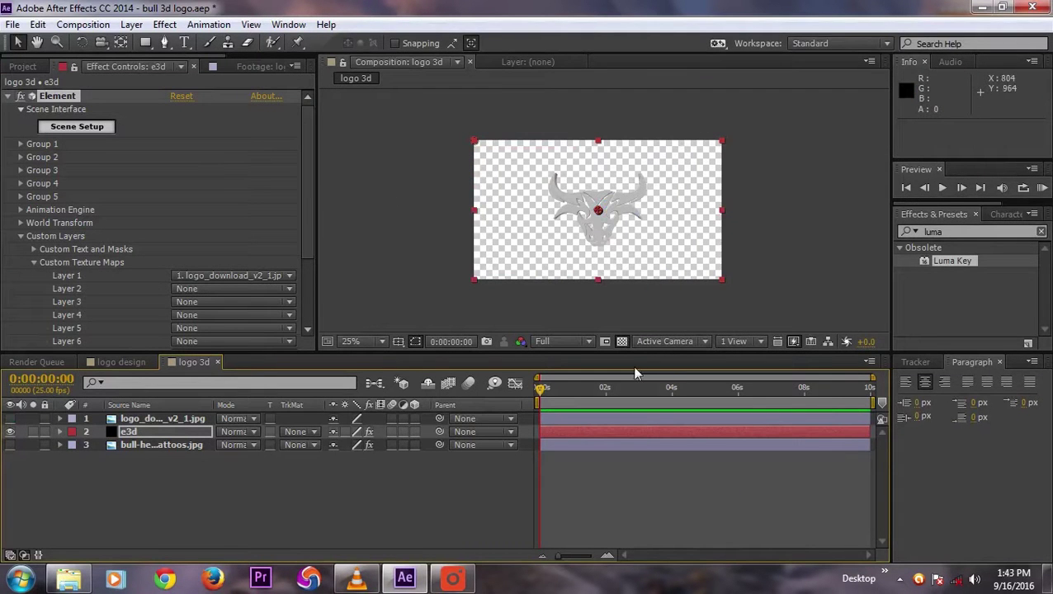
left_click_drag(541, 389, 544, 393)
left_click(123, 477)
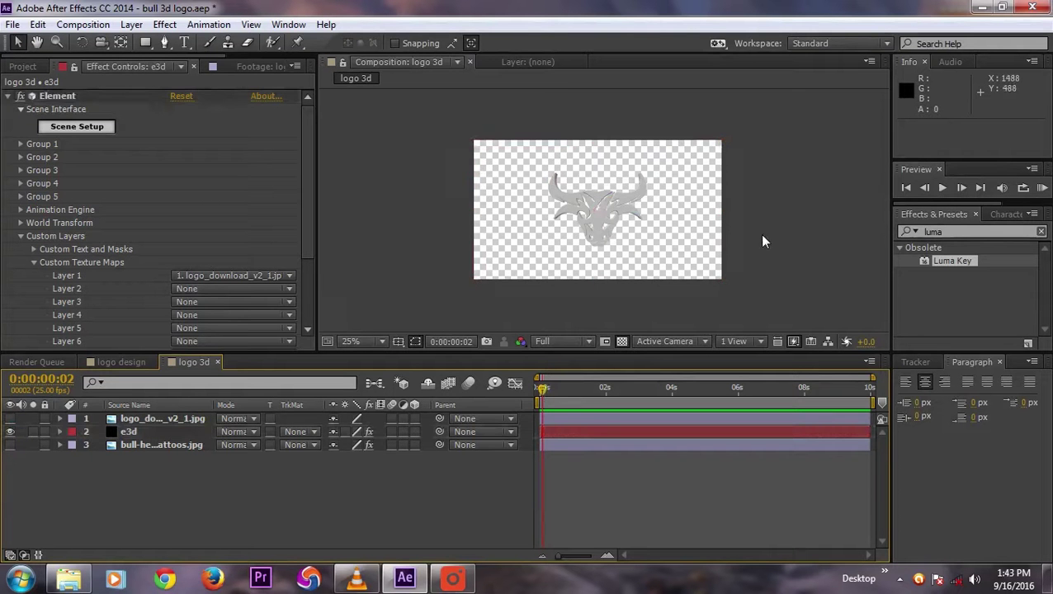
- Reopen Element 3D Scene Setup to inspect the rendered bull
left_click(80, 129)
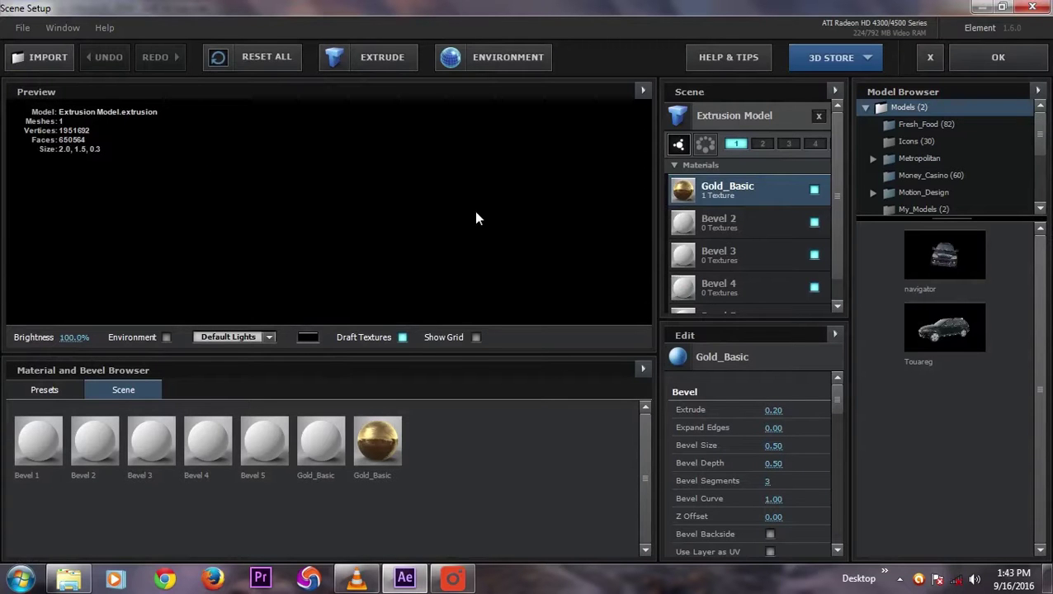
left_click_drag(398, 216, 400, 264)
left_click_drag(833, 396, 837, 433)
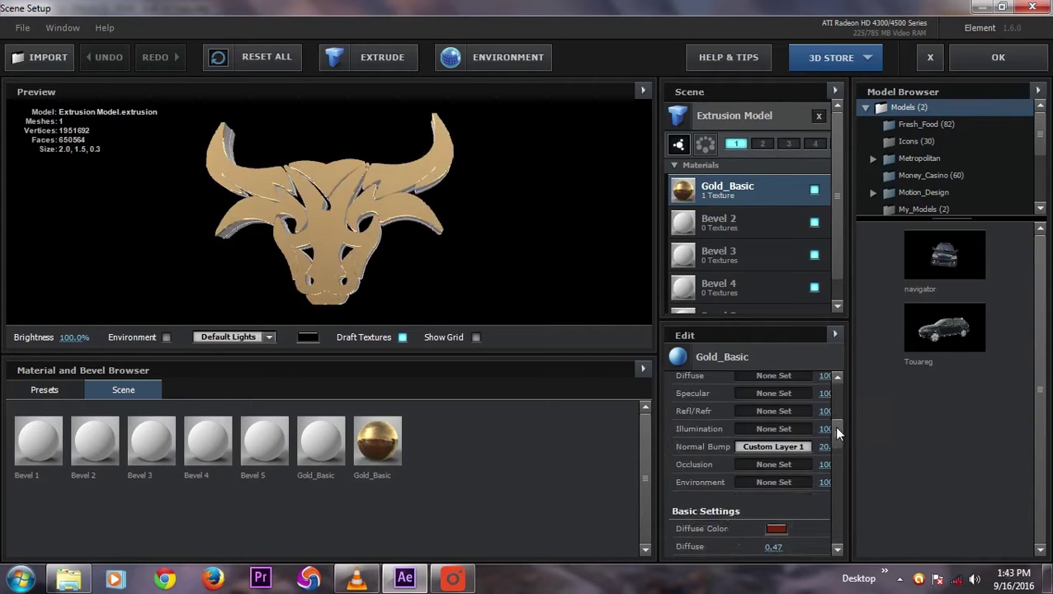
left_click(453, 579)
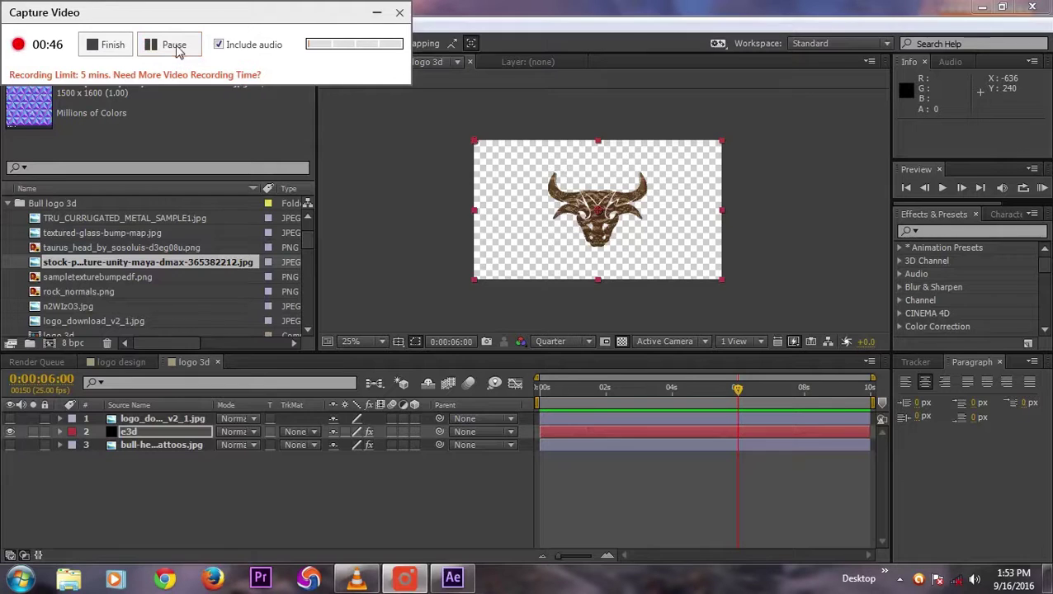
- Add the triangle normal-map image as a layer stretched to the composition width
left_click(377, 12)
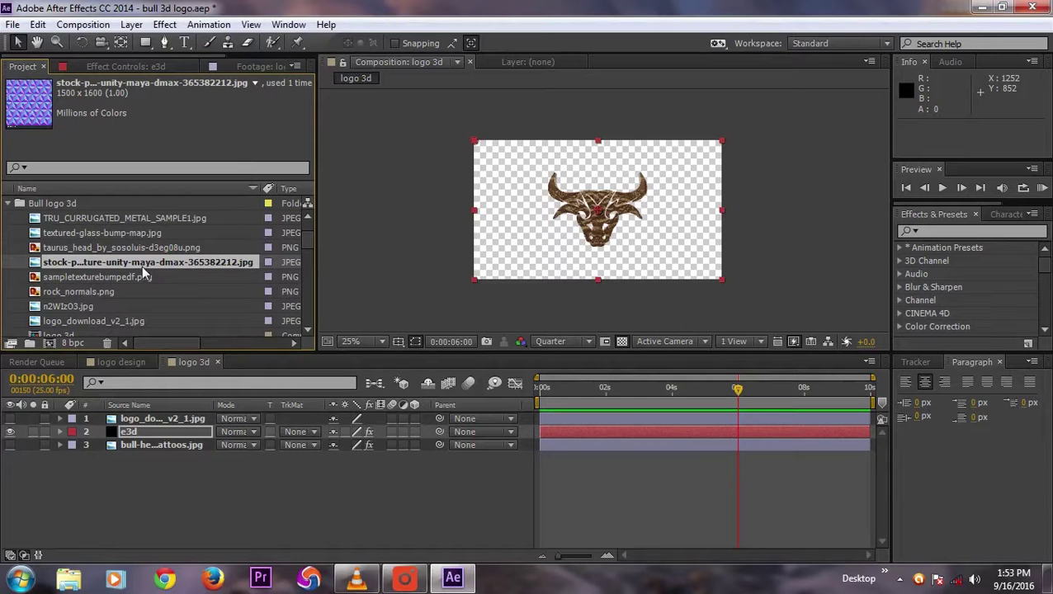
left_click_drag(144, 266, 185, 419)
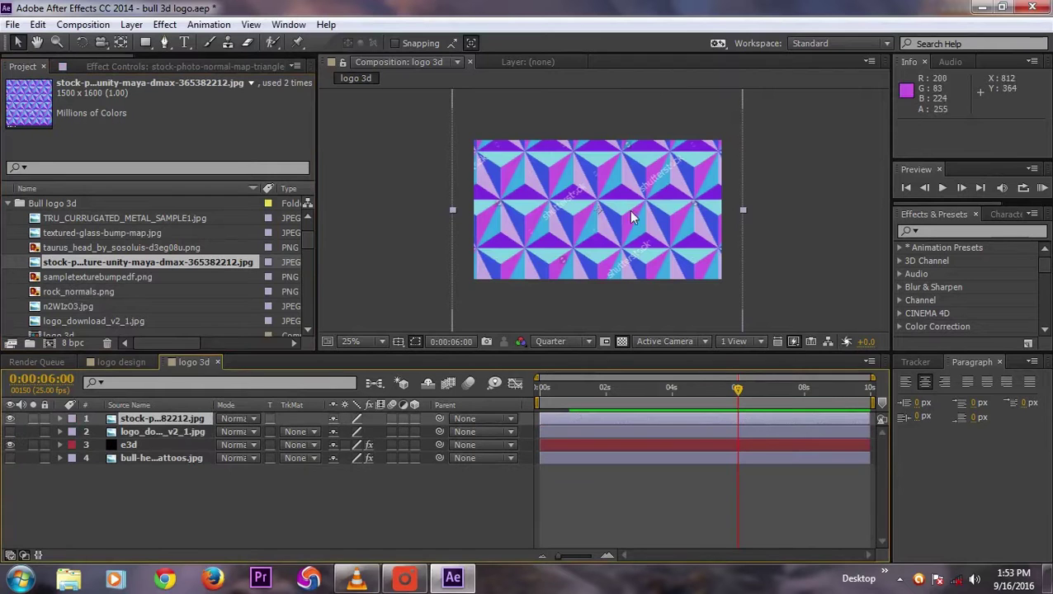
right_click(160, 426)
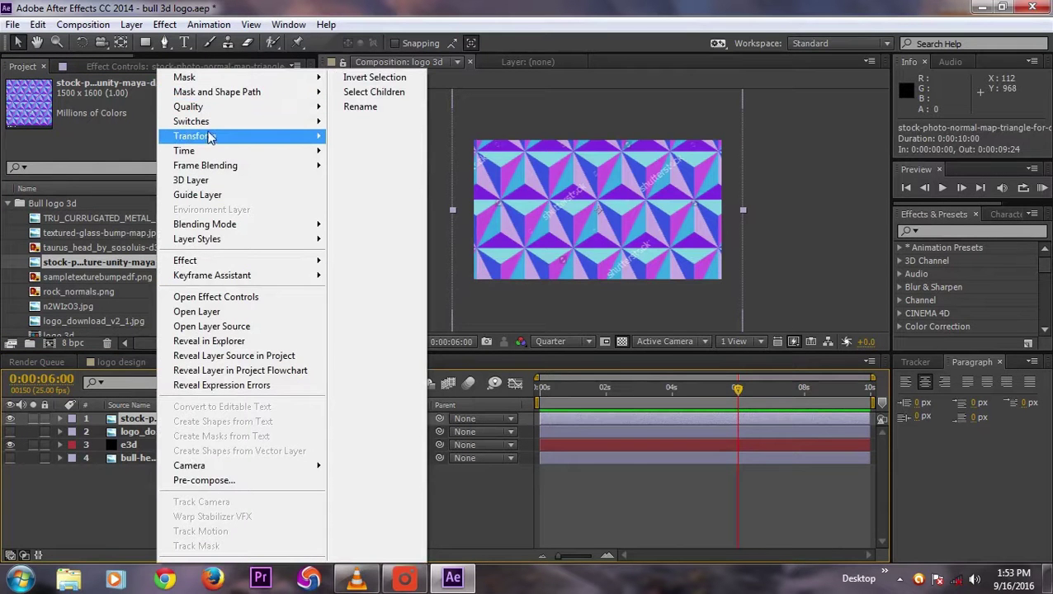
mouse_move(208, 136)
left_click(392, 360)
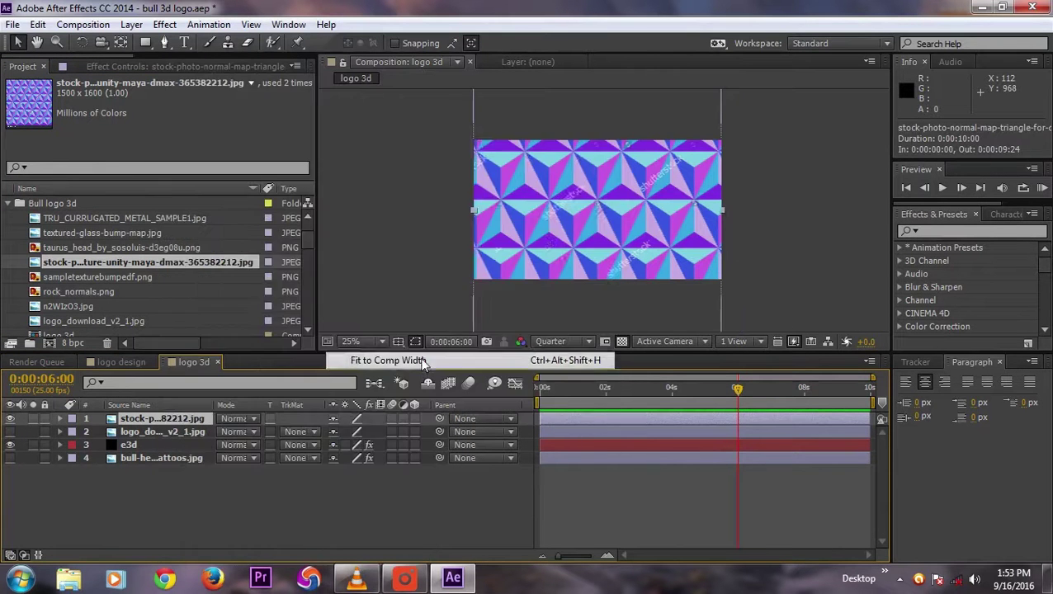
key("comma")
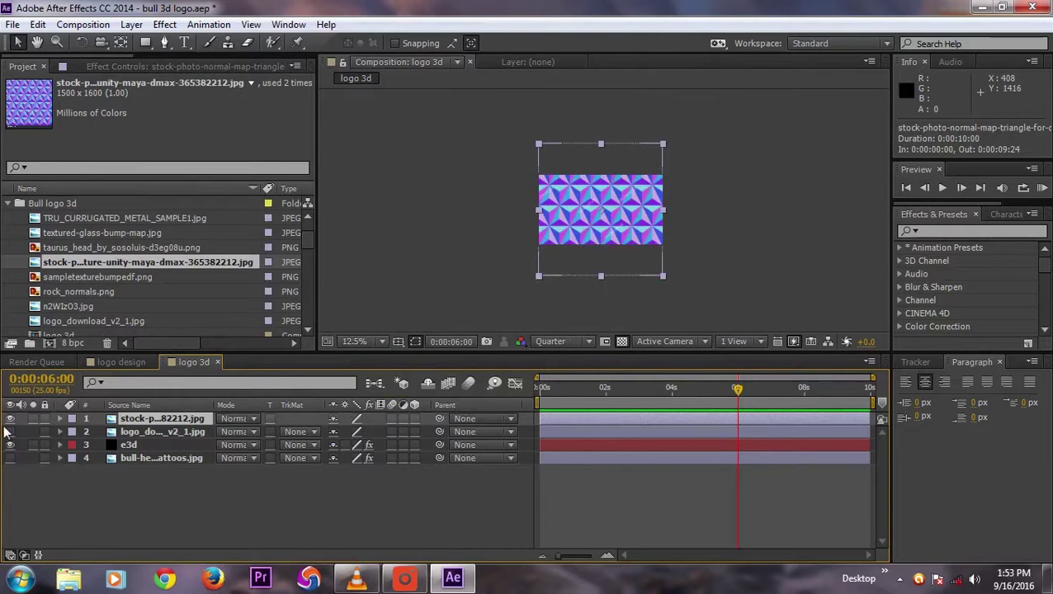
- Hide the image layers and assign the normal-map image as e3d's Custom Texture Layer 2
left_click(131, 446)
left_click_drag(10, 432, 10, 419)
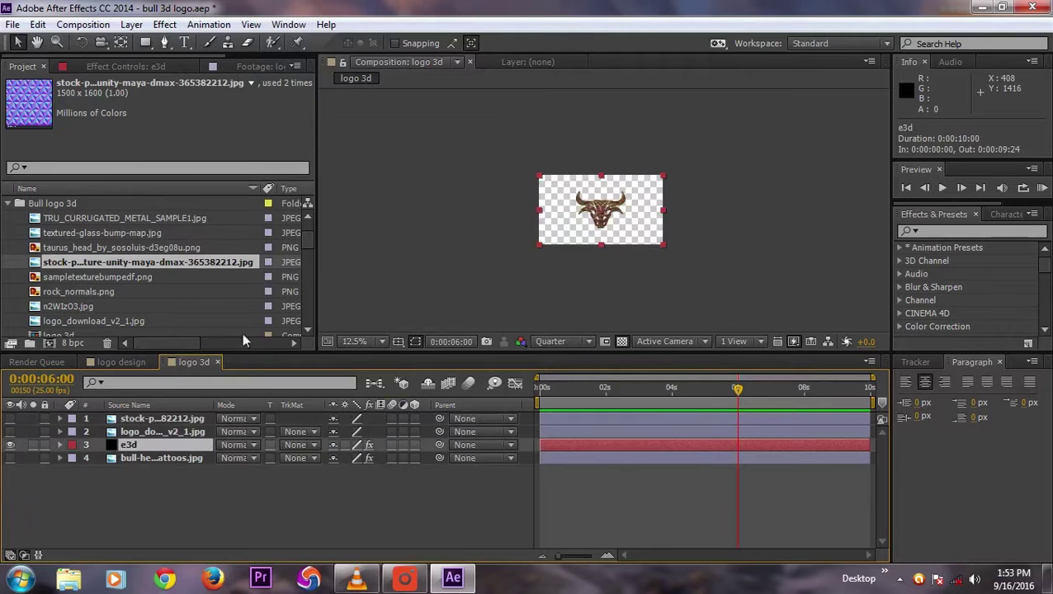
key("F3")
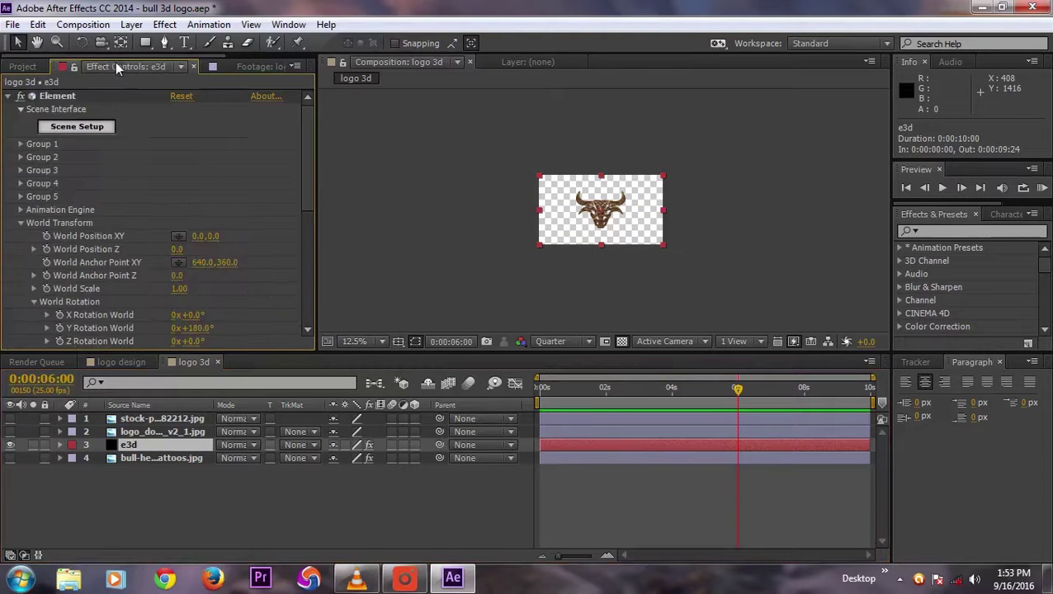
scroll(163, 237, "down", 5)
scroll(168, 244, "down", 2)
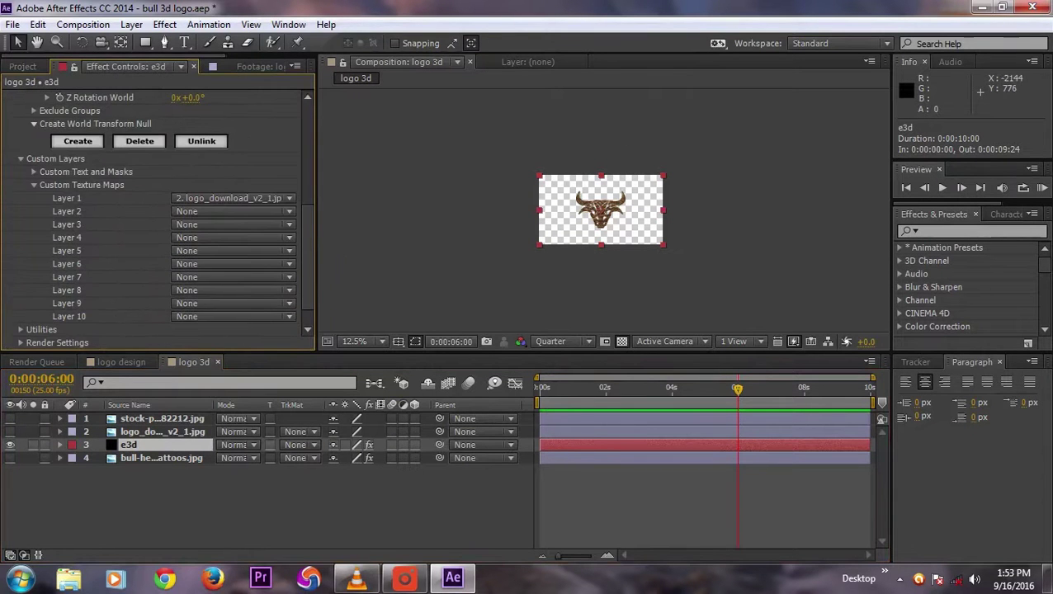
left_click(224, 212)
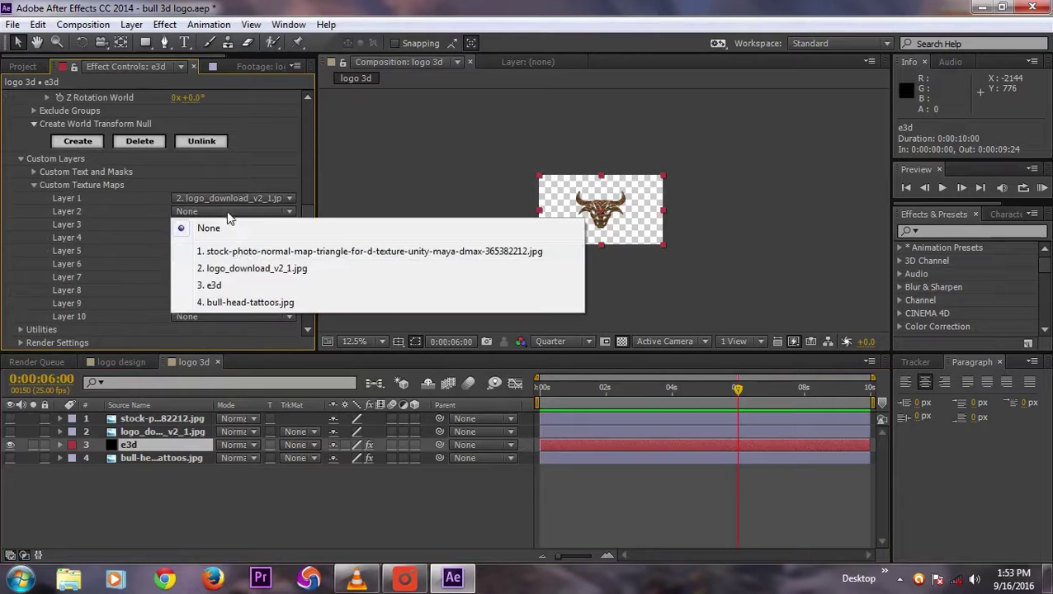
left_click(242, 252)
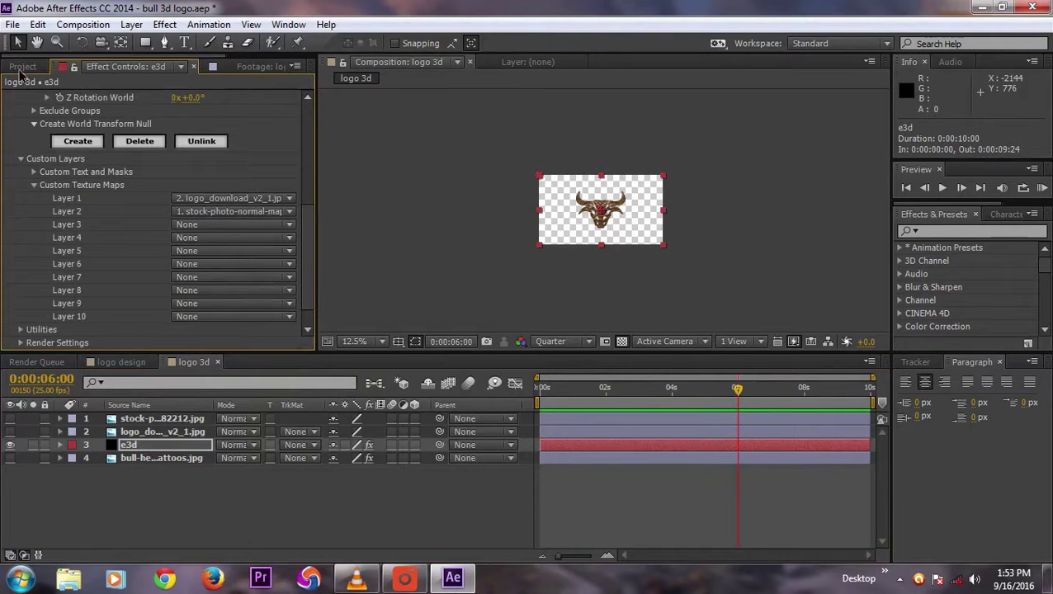
- Reopen Element 3D Scene Setup and select the Bevel 2 material
left_click(22, 67)
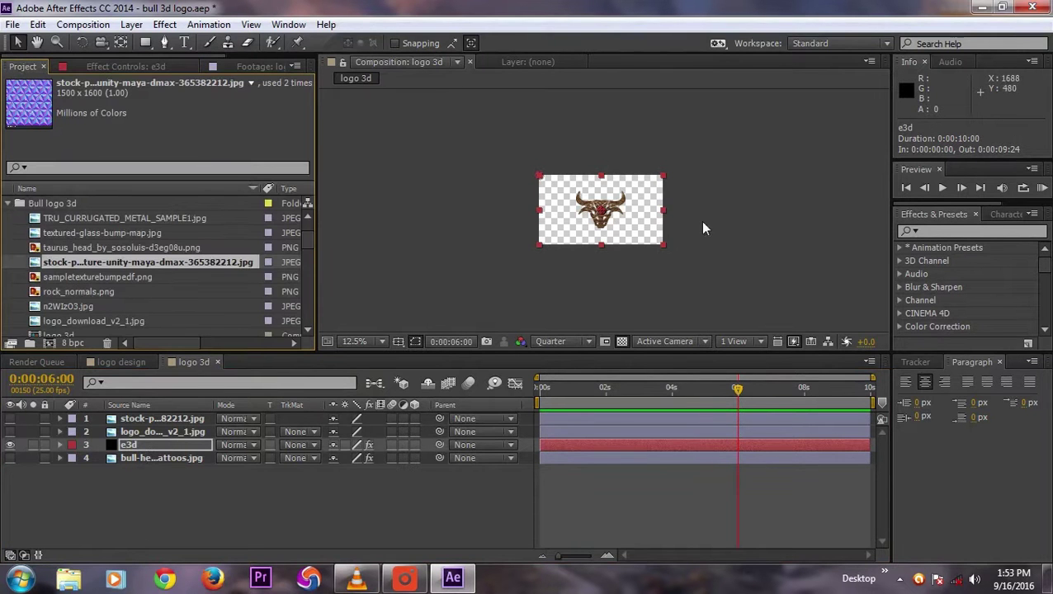
key("period")
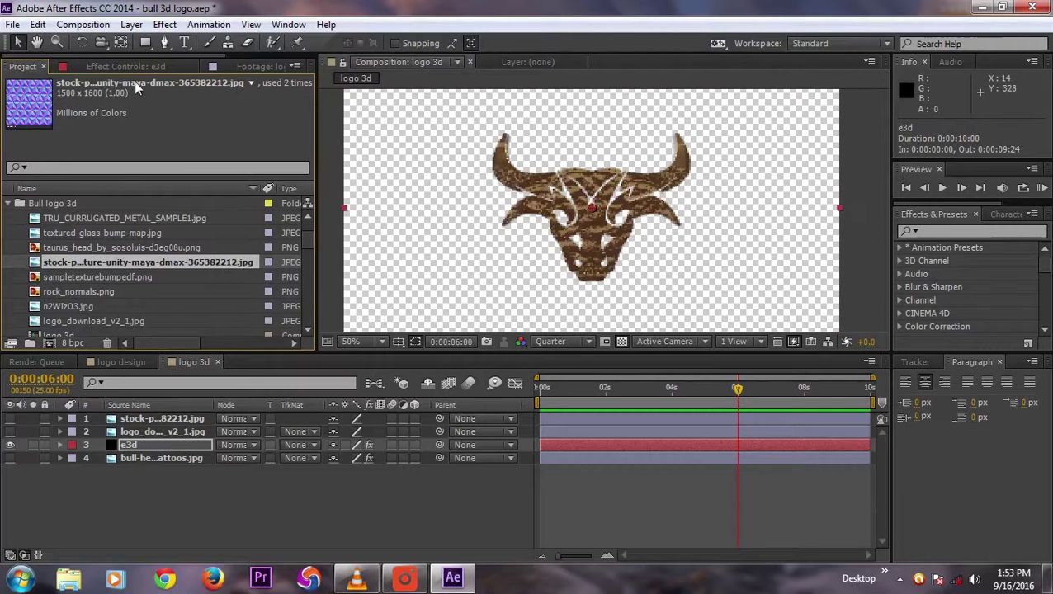
left_click(132, 66)
scroll(179, 200, "up", 5)
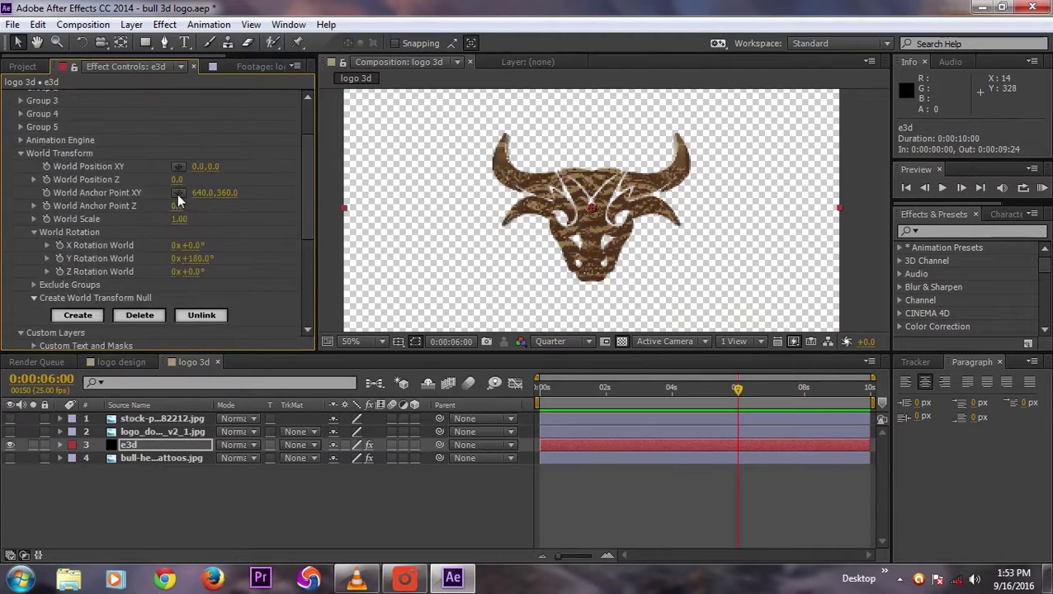
left_click(77, 126)
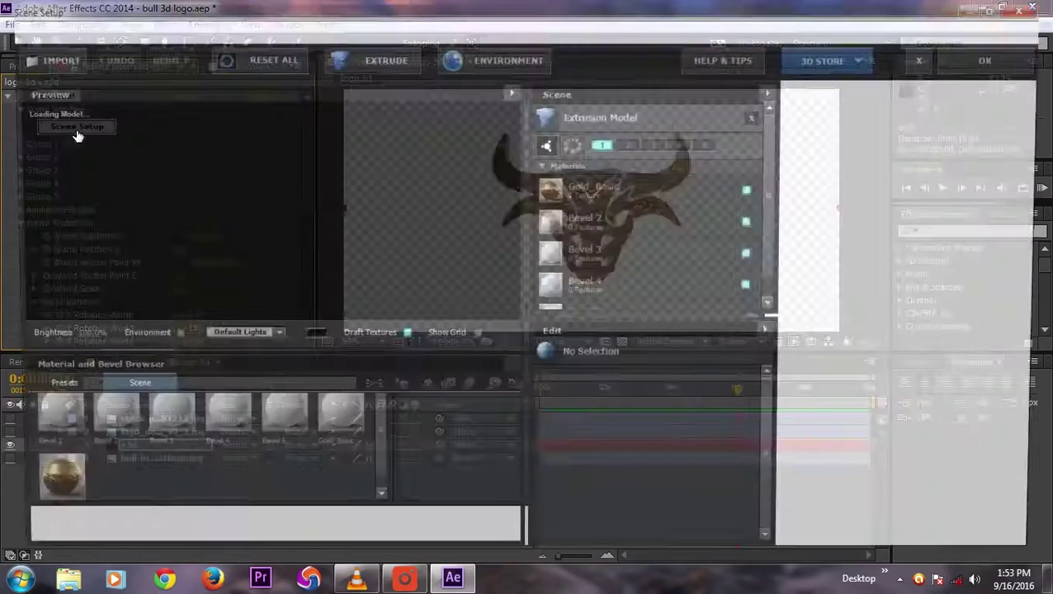
left_click(693, 223)
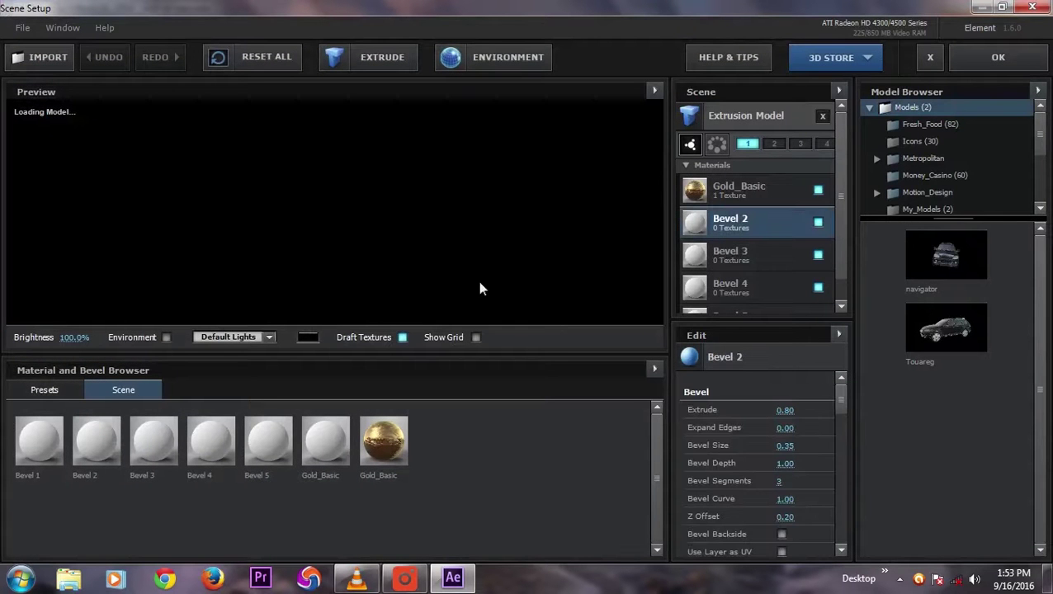
left_click_drag(839, 387, 841, 434)
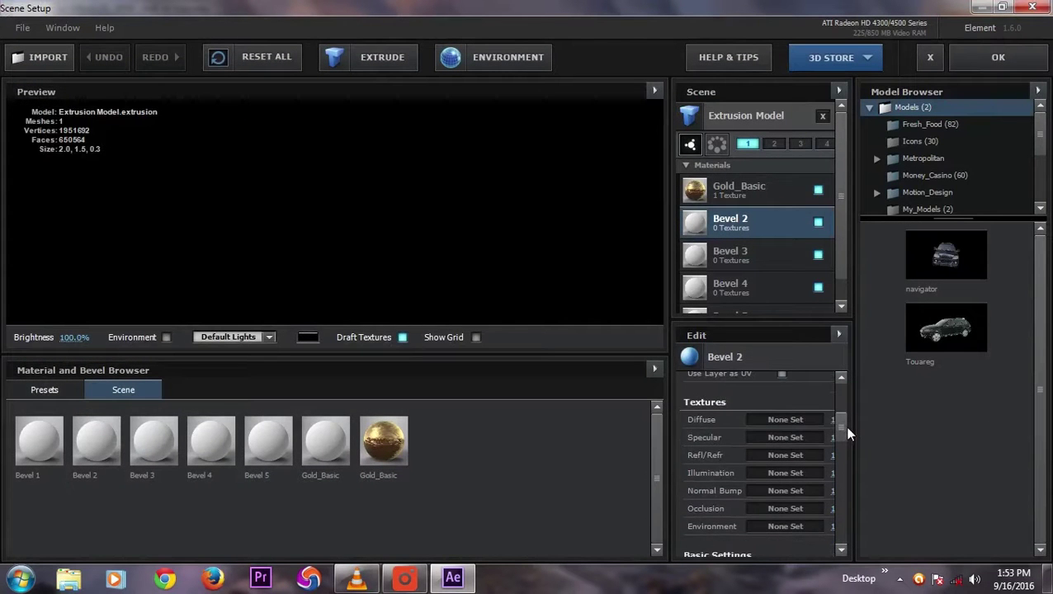
- Apply the Gold_Basic preset to Bevel 2 and open its Normal Bump texture settings
left_click(38, 396)
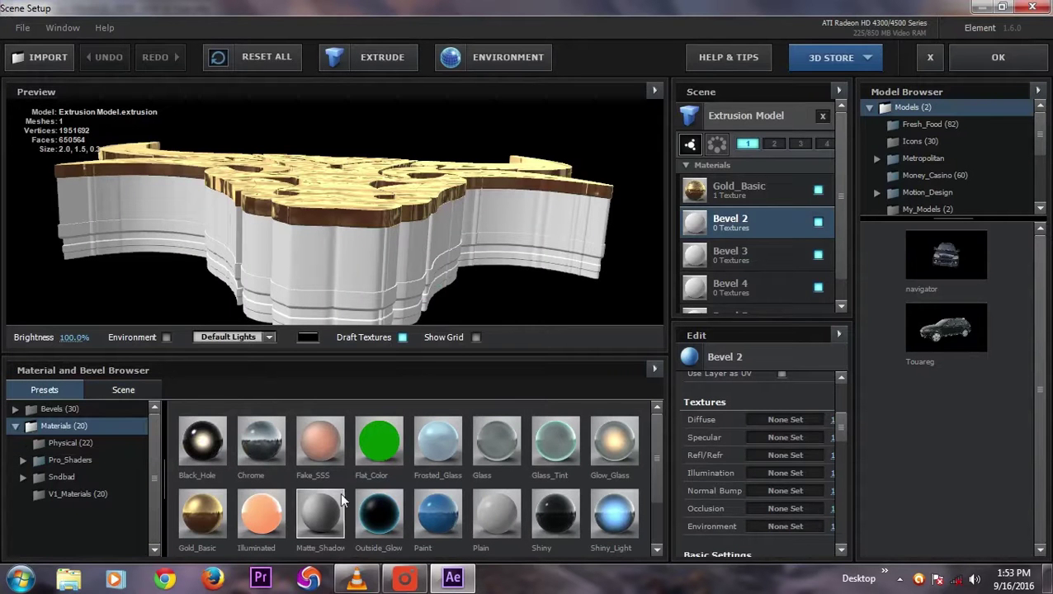
left_click_drag(189, 524, 768, 220)
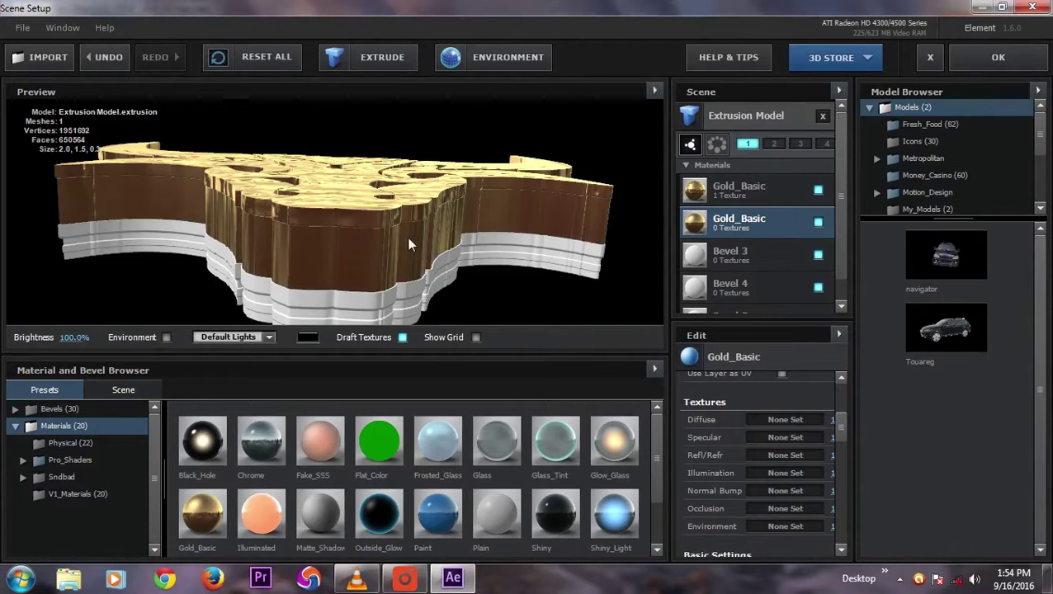
mouse_move(407, 237)
left_mouse_down()
mouse_move(386, 246)
mouse_move(394, 231)
left_mouse_up()
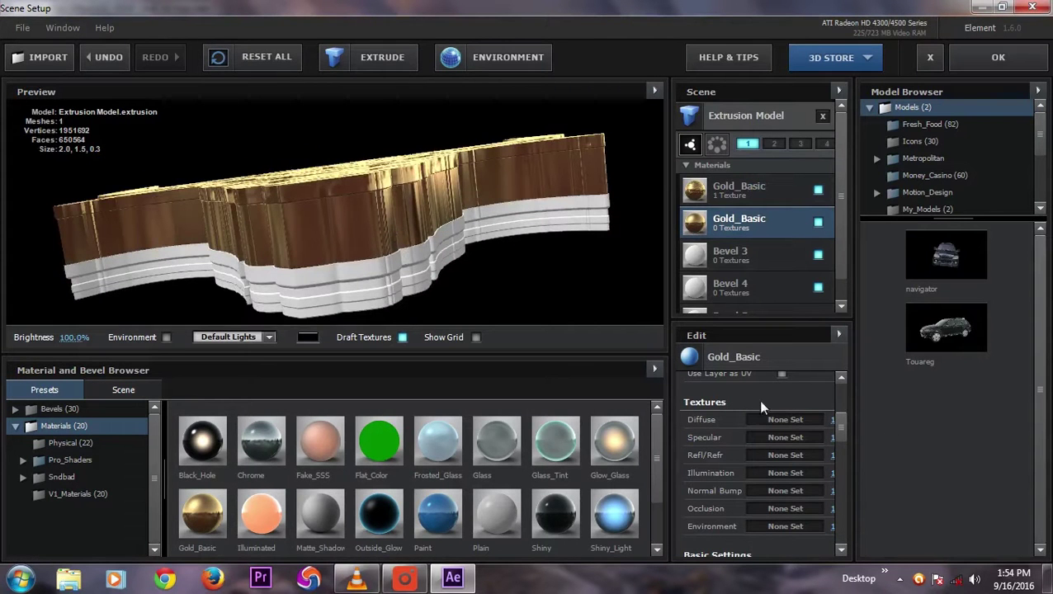
scroll(840, 430, "down", 1)
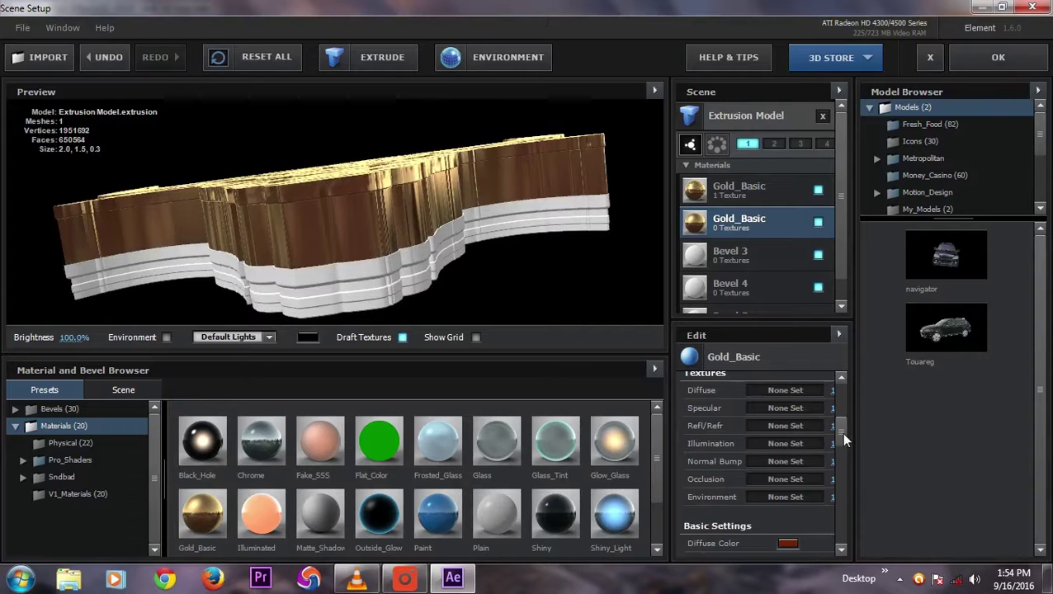
left_click_drag(841, 431, 840, 436)
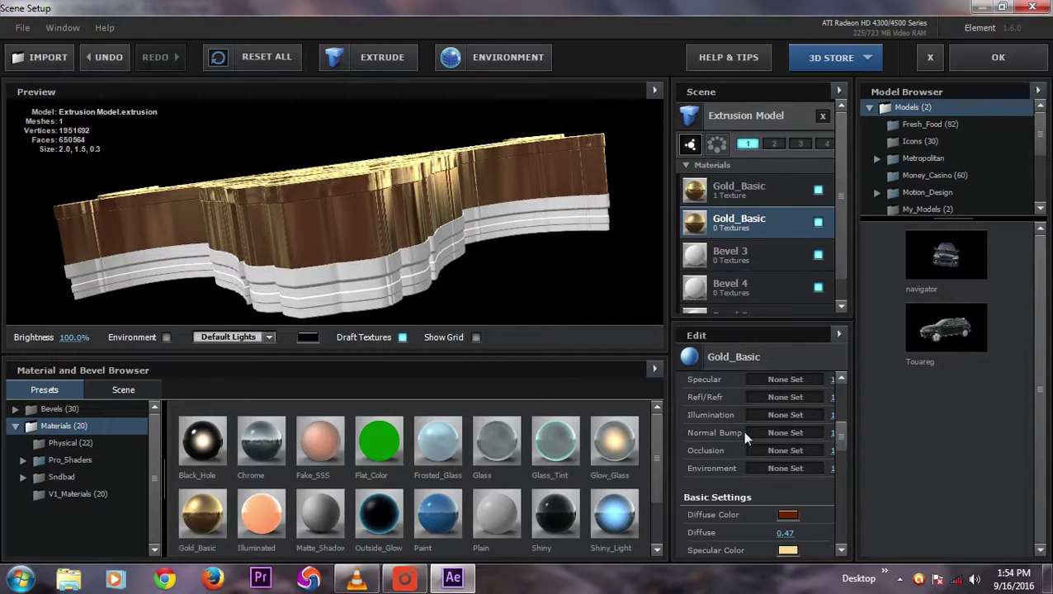
left_click(784, 433)
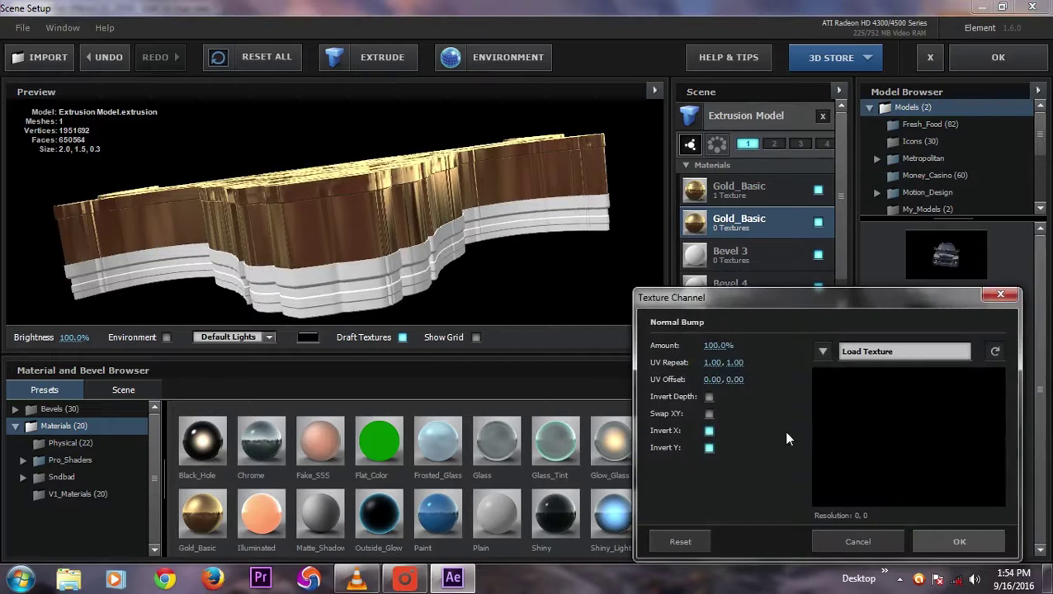
- Set Bevel 2's normal bump to Custom Layer 2 with UV Repeat 10 × 10 and Invert Depth on
left_click(826, 351)
left_click(832, 394)
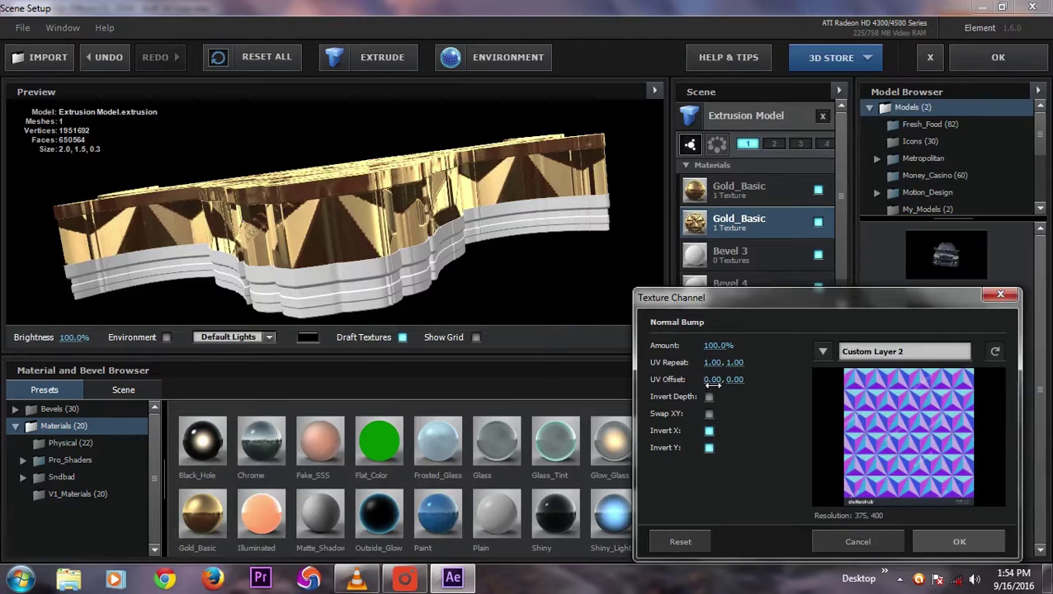
left_click(711, 363)
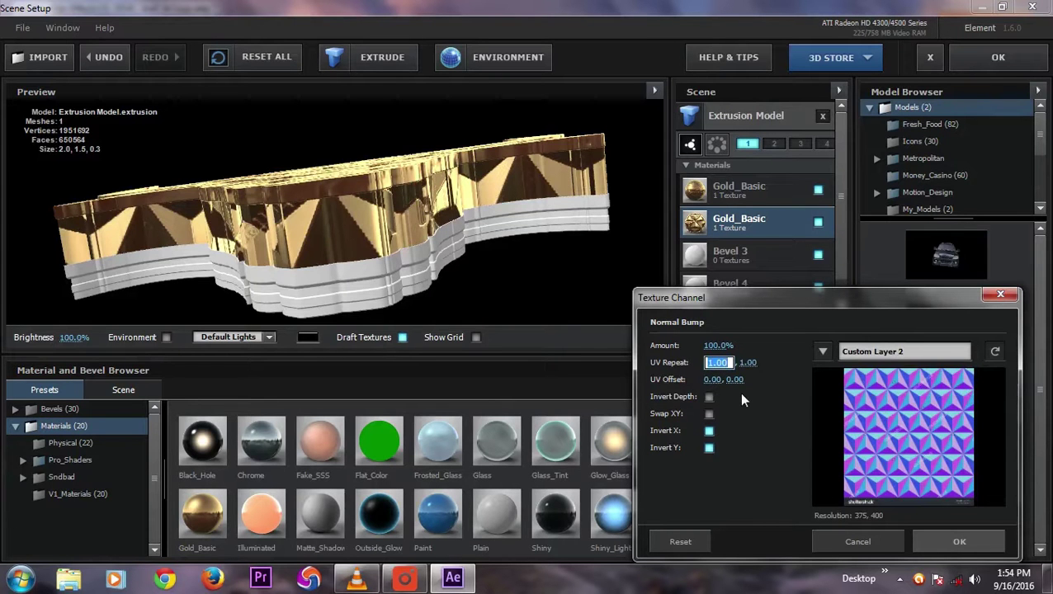
type("10")
key("Return")
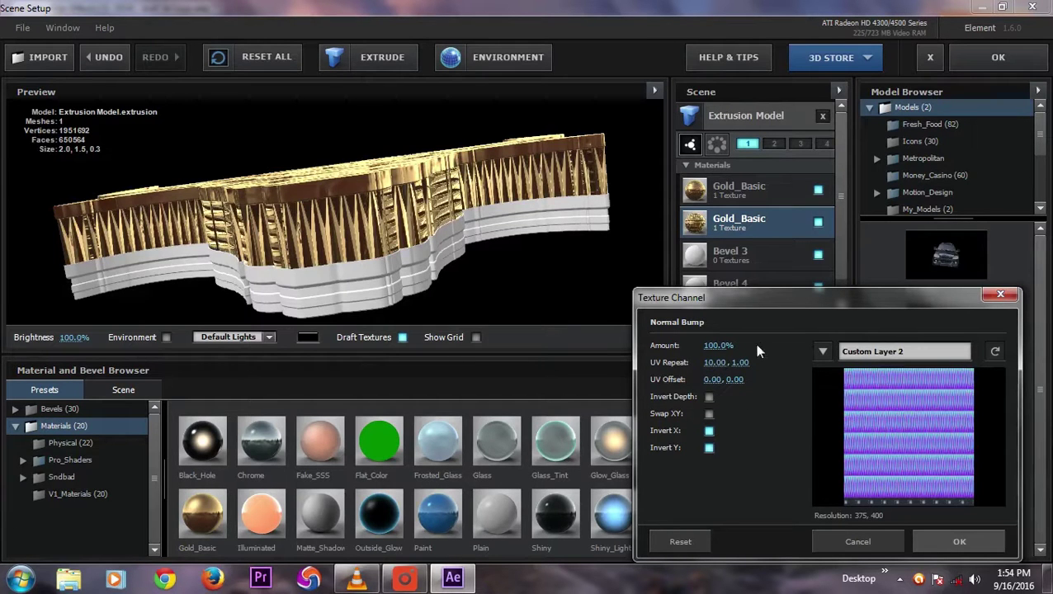
left_click(746, 362)
type("1")
key("Return")
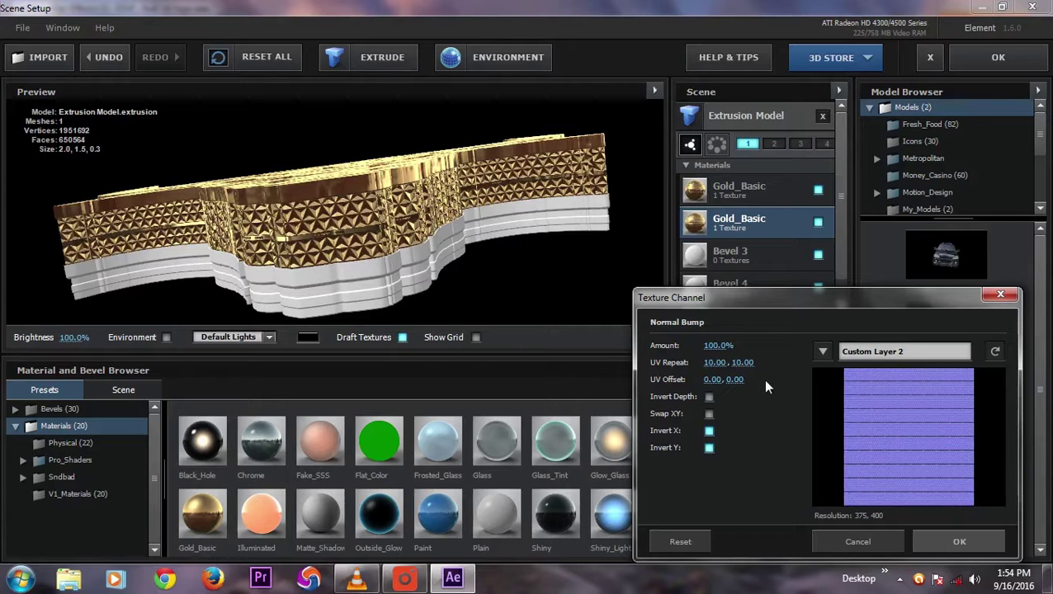
left_click(709, 397)
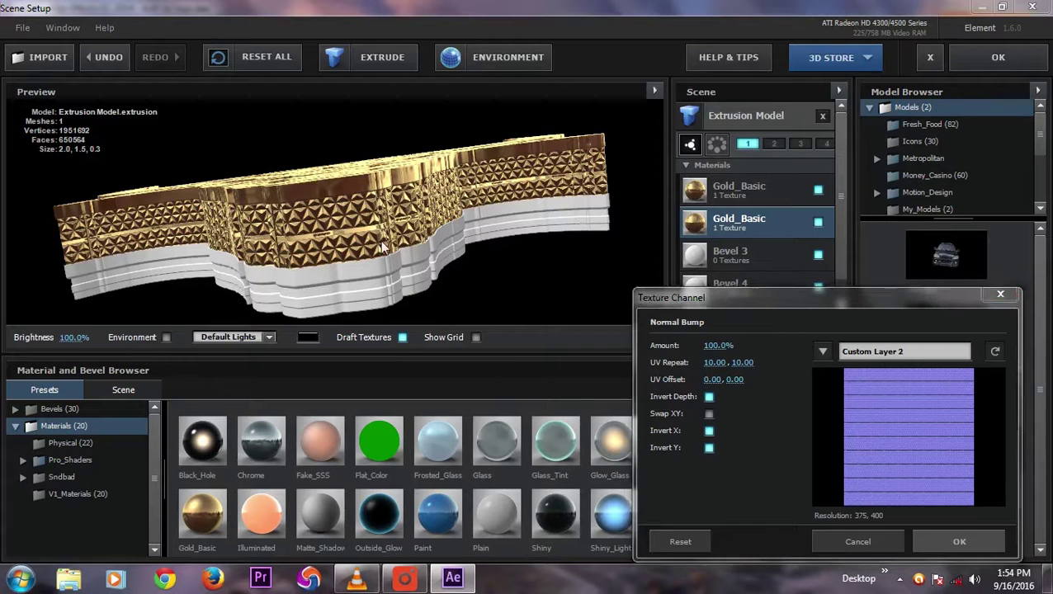
left_click(937, 542)
left_click_drag(350, 174, 350, 250)
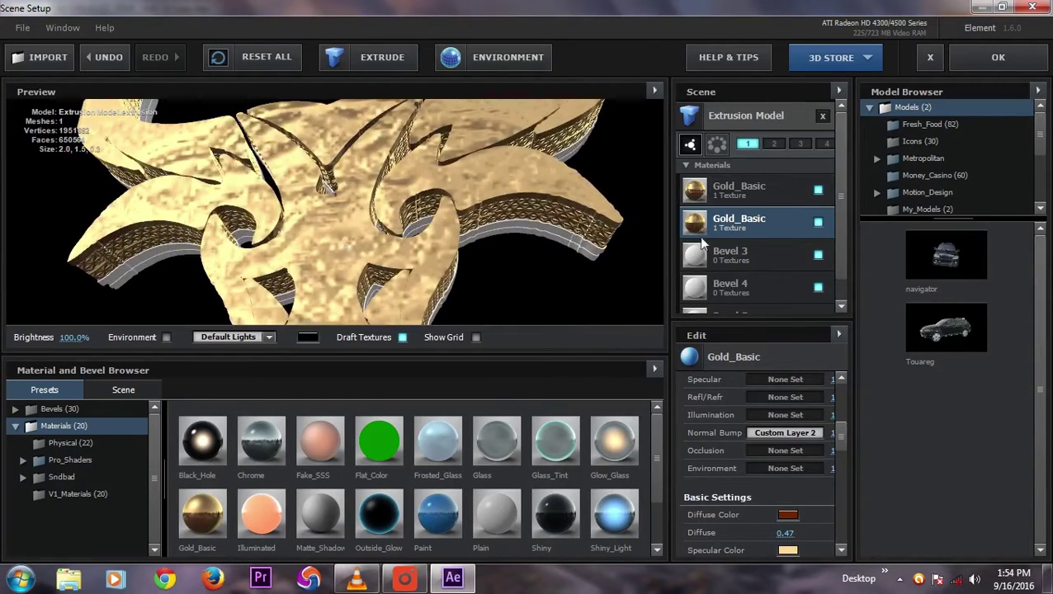
left_click(778, 186)
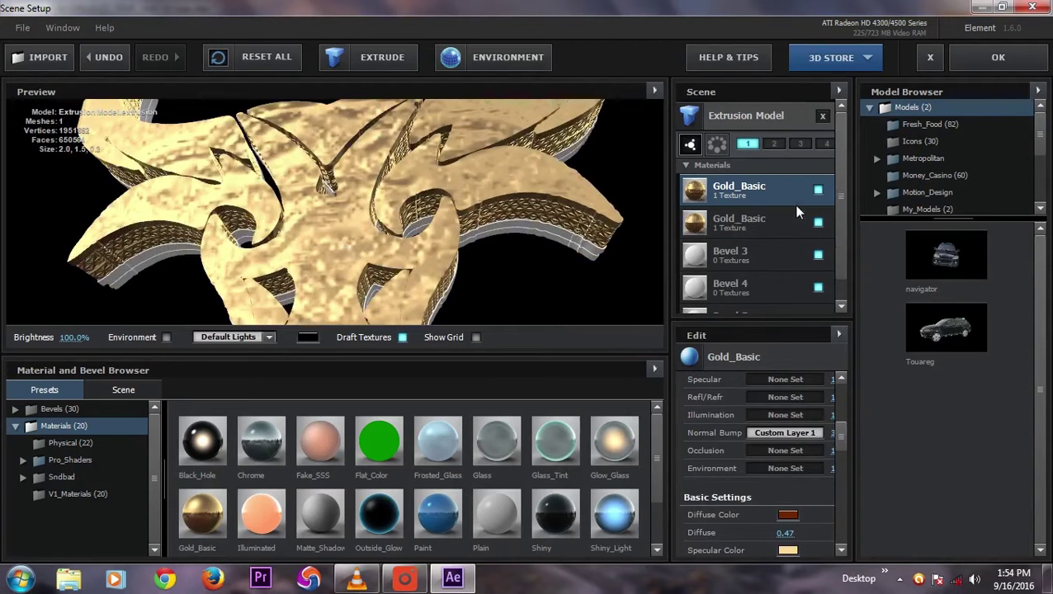
left_click(785, 433)
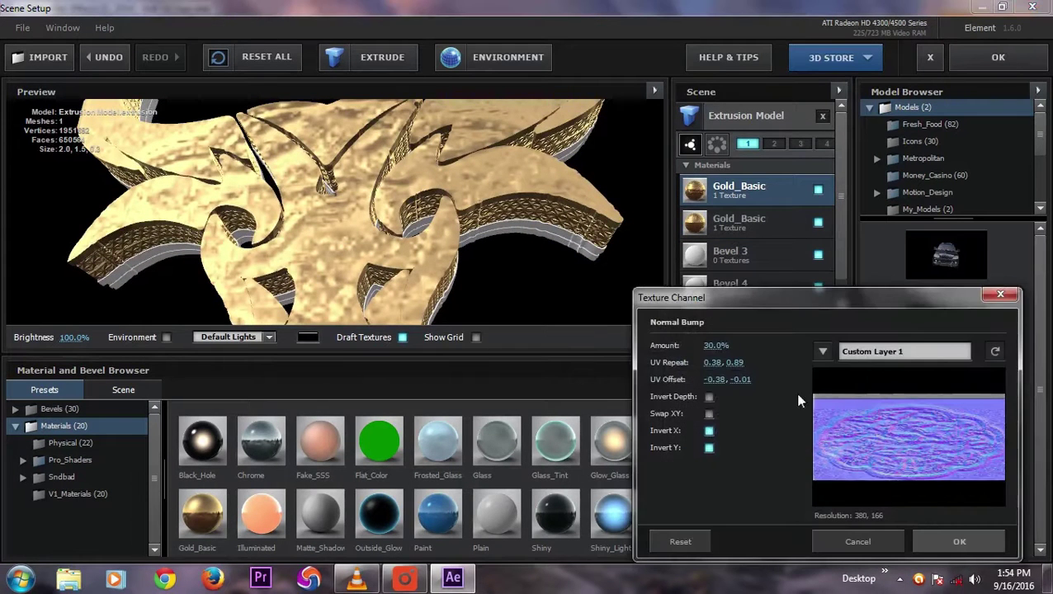
left_click(715, 363)
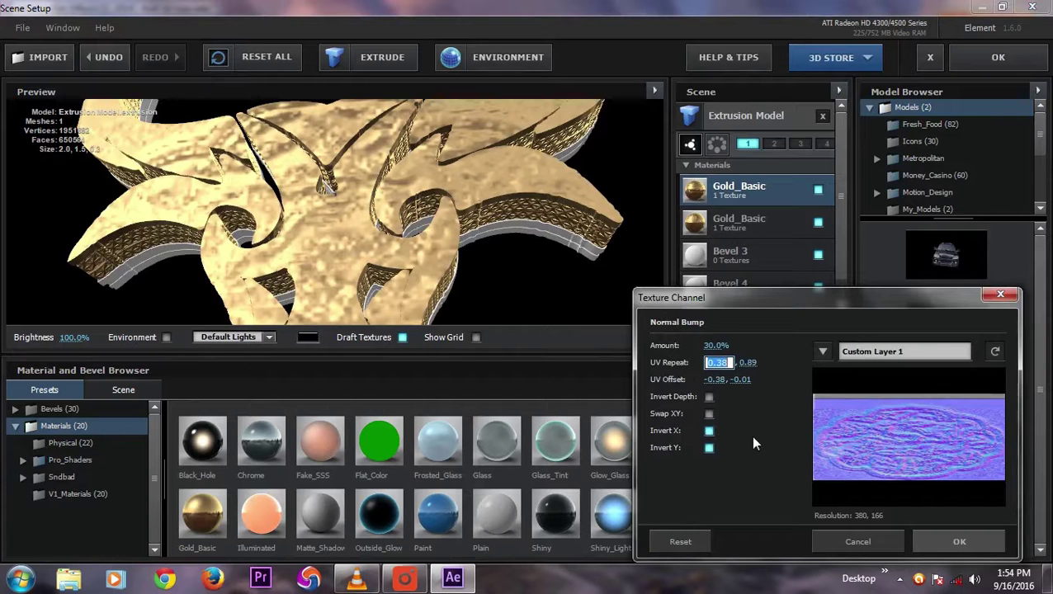
type("10")
key("Return")
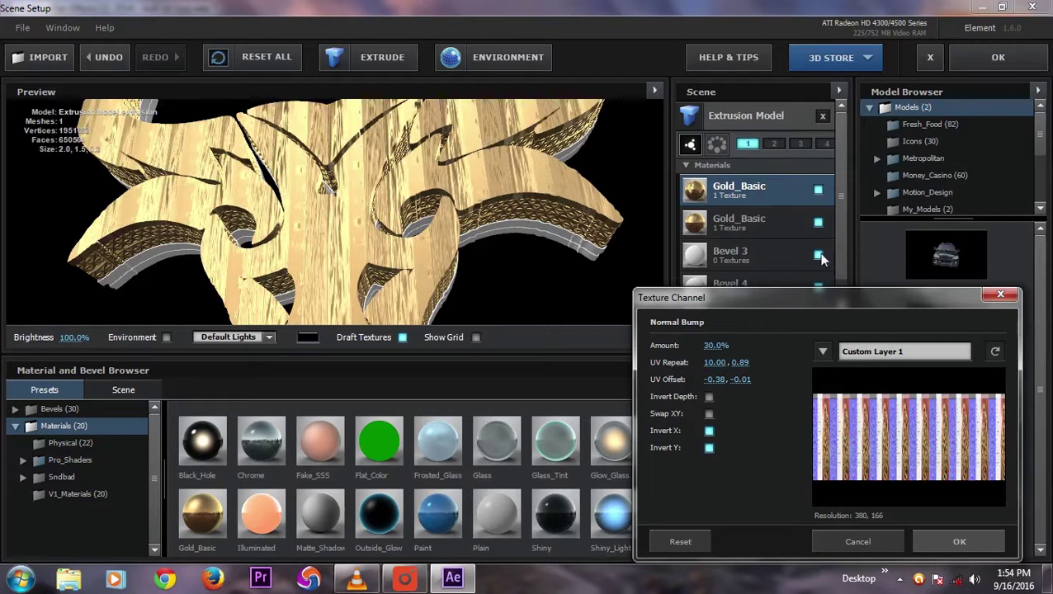
left_click(739, 363)
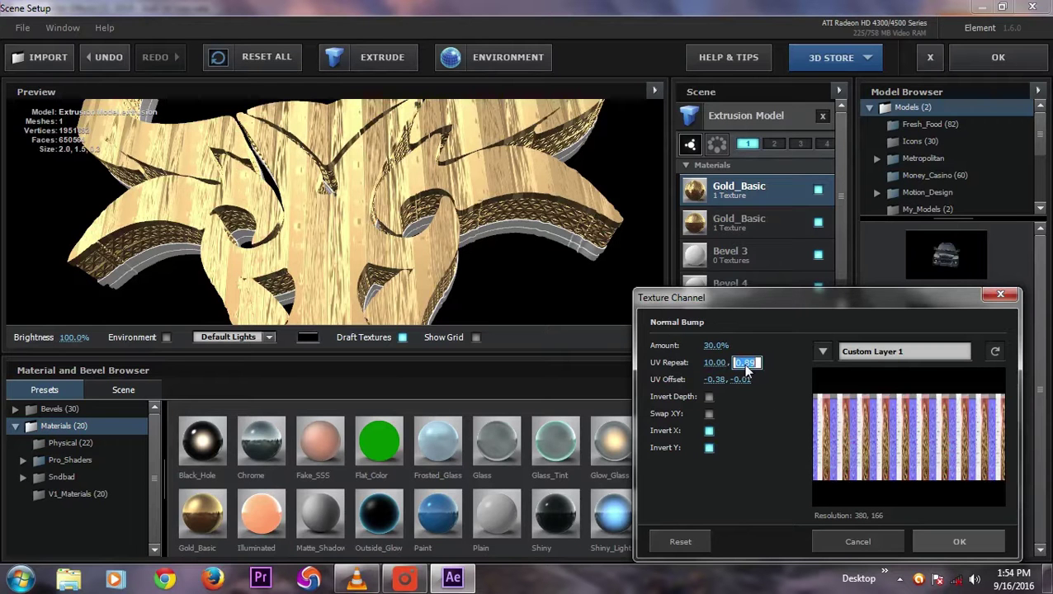
type("10")
key("Return")
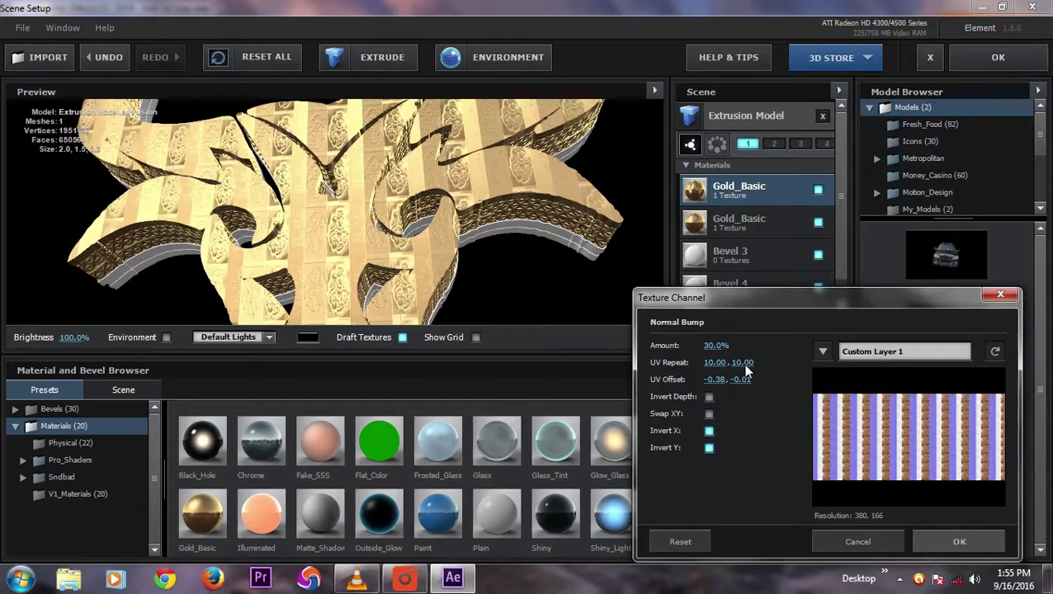
left_click(854, 539)
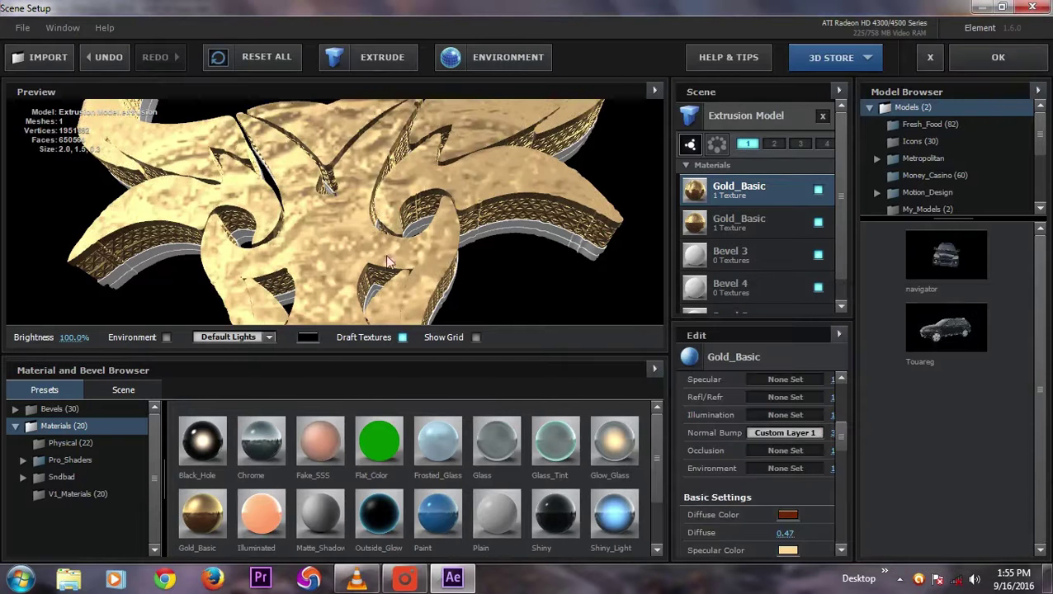
scroll(385, 257, "down", 2)
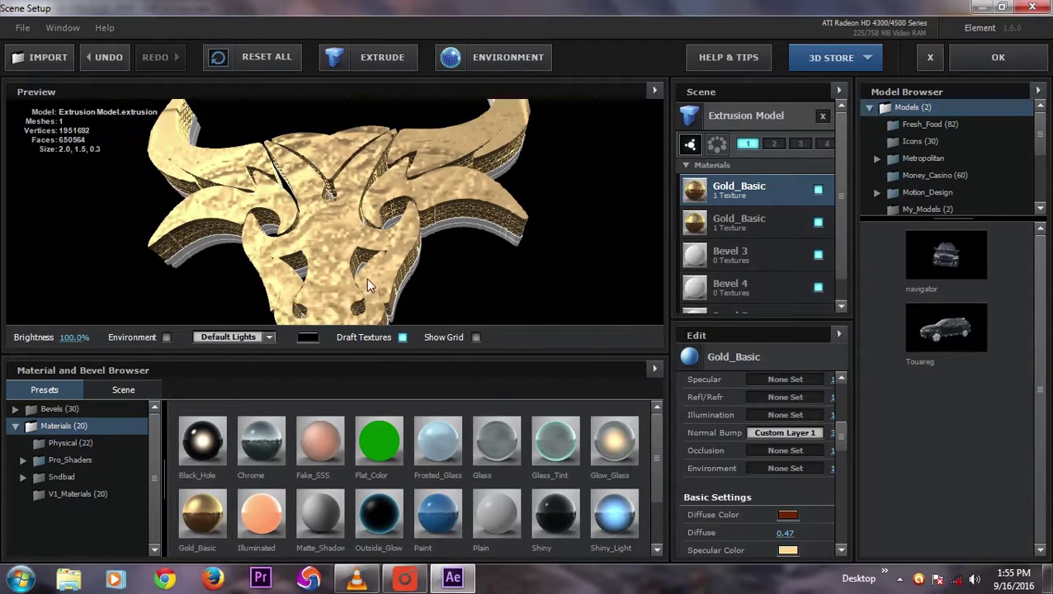
left_click_drag(367, 278, 378, 232)
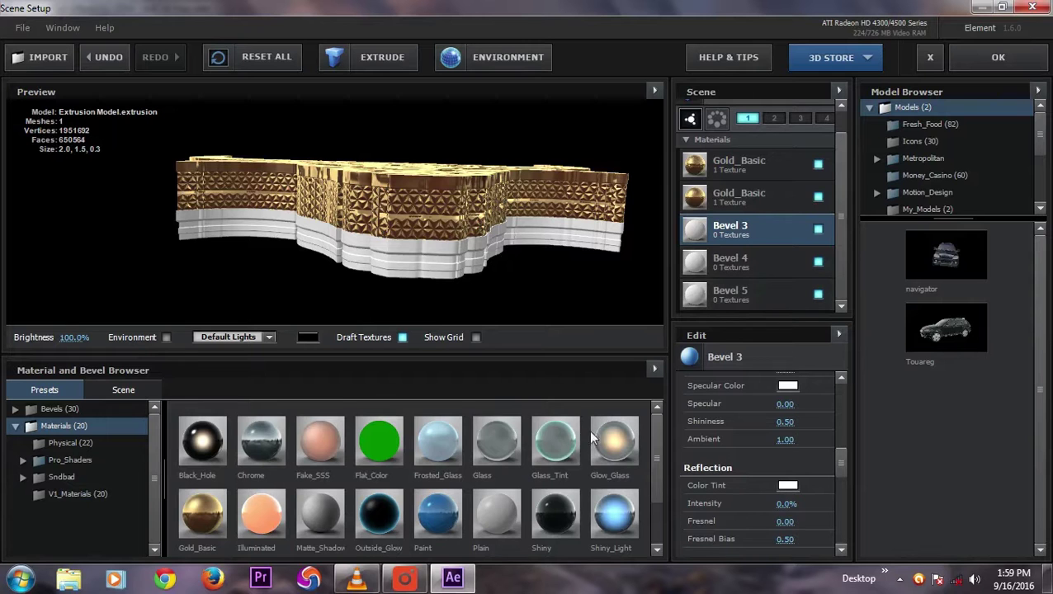
- Apply the Chrome preset to Bevel 3 and Bevel 4, re-enabling Bevel 4
scroll(559, 489, "down", 1)
scroll(557, 484, "up", 1)
left_click_drag(261, 444, 736, 229)
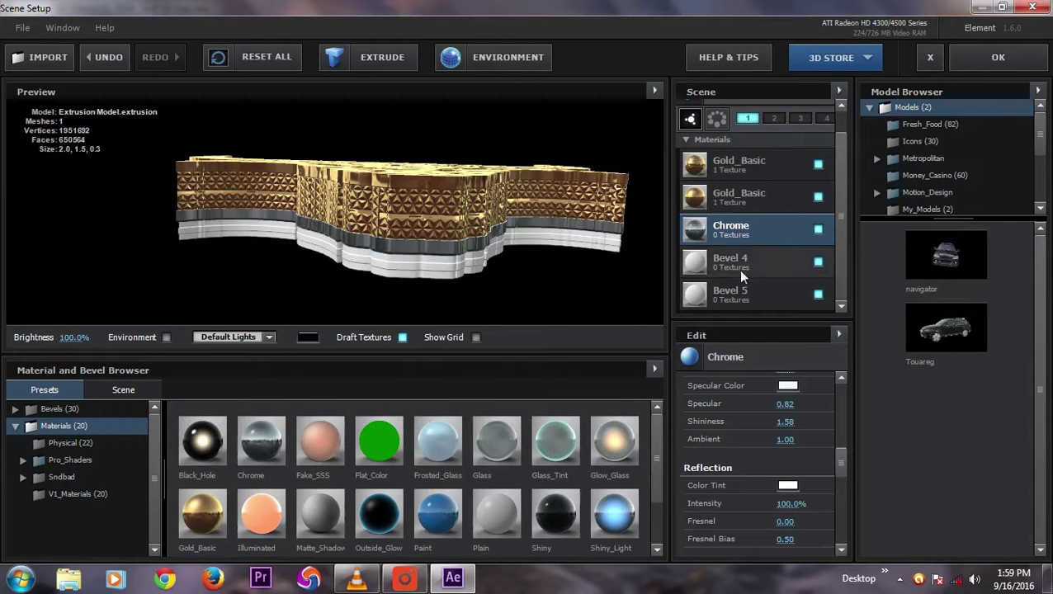
left_click(818, 263)
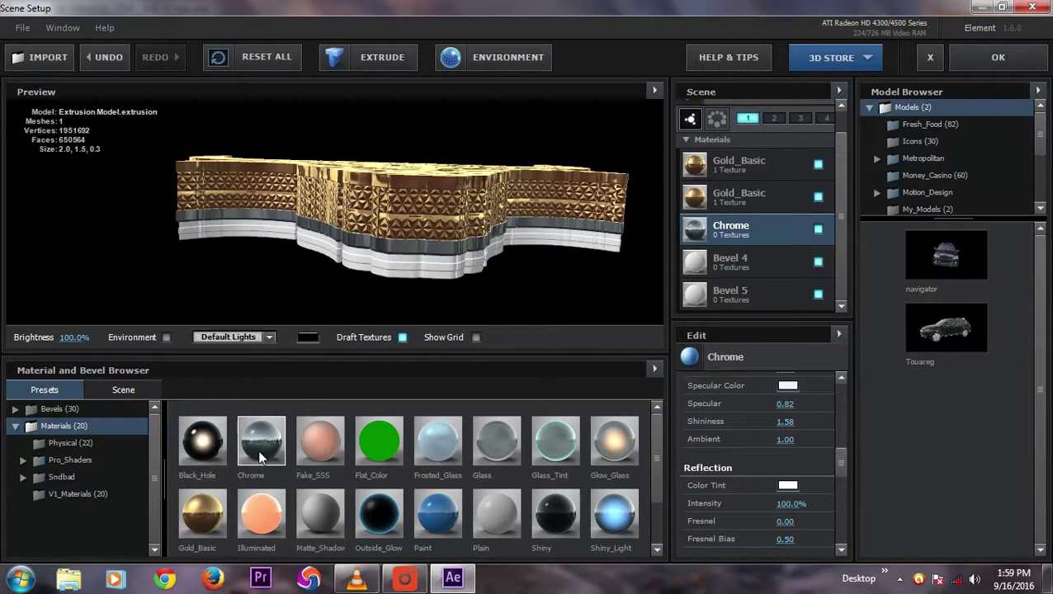
left_click_drag(257, 449, 772, 264)
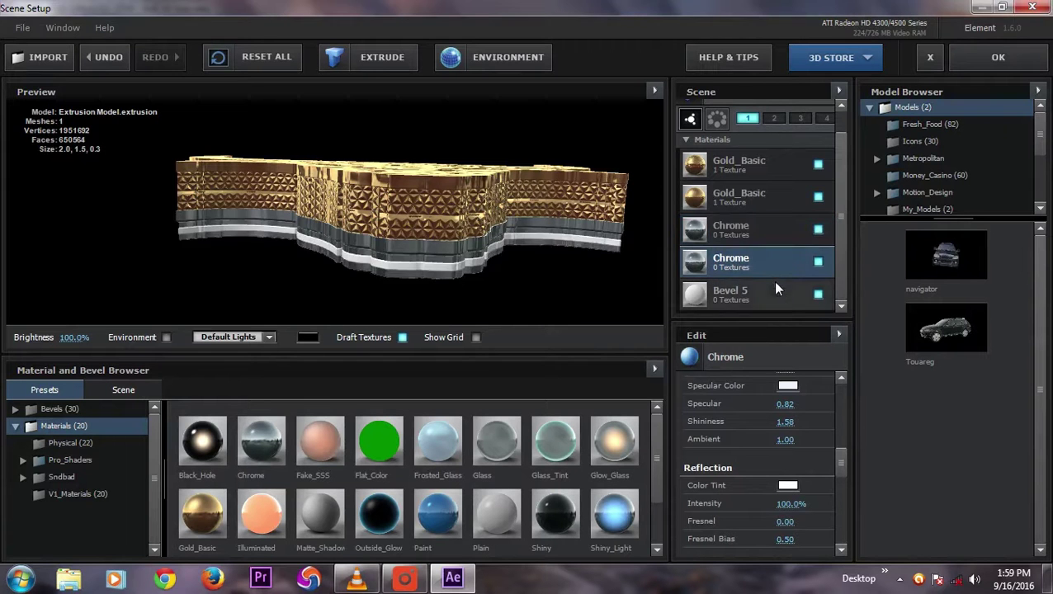
- Apply the Shiny_Light preset to Bevel 5
left_click(721, 300)
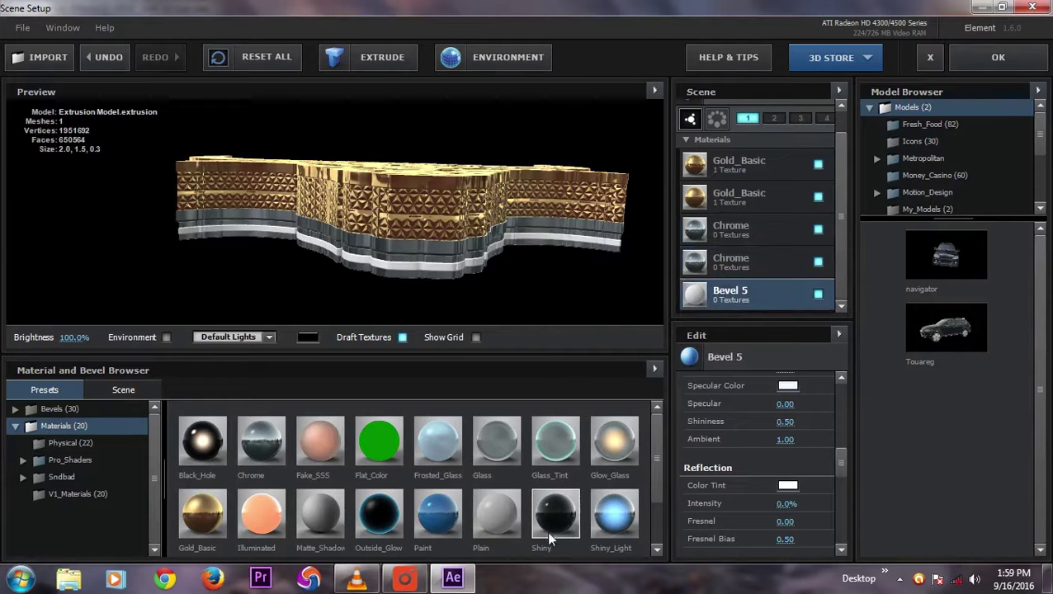
scroll(552, 516, "down", 1)
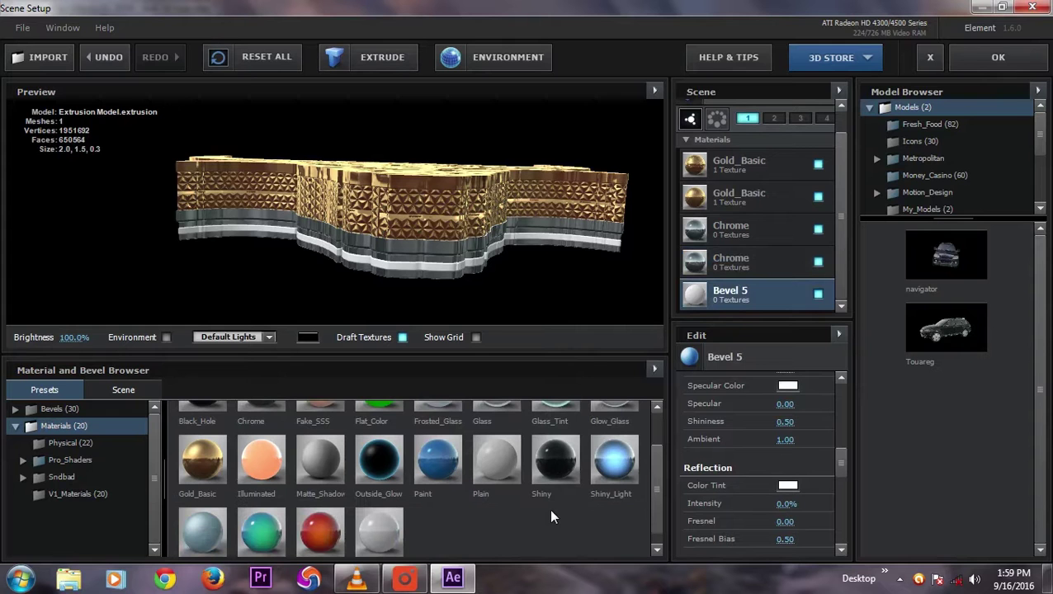
scroll(551, 510, "down", 1)
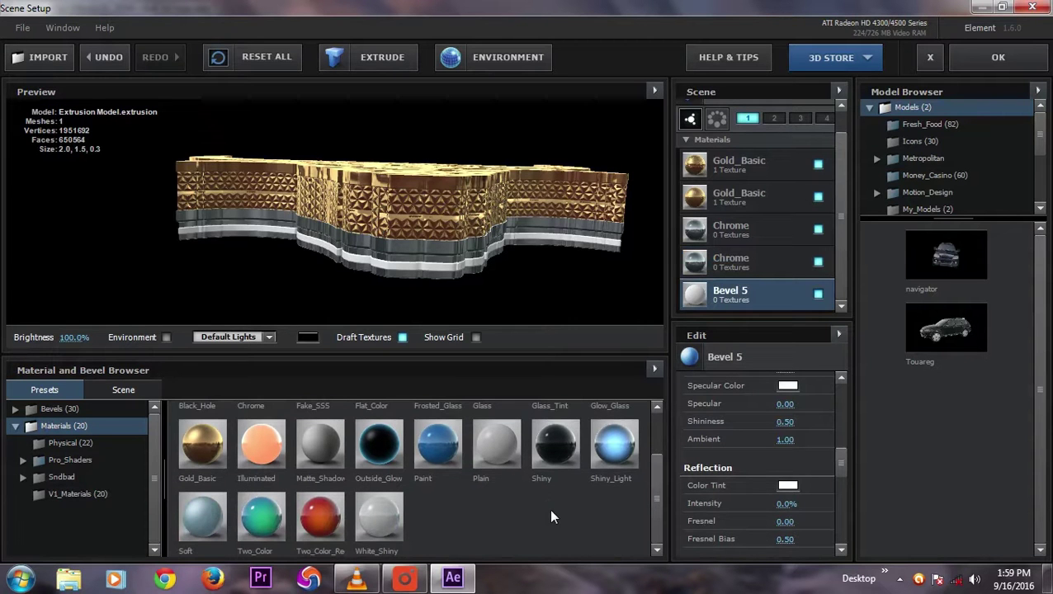
left_click_drag(620, 453, 714, 294)
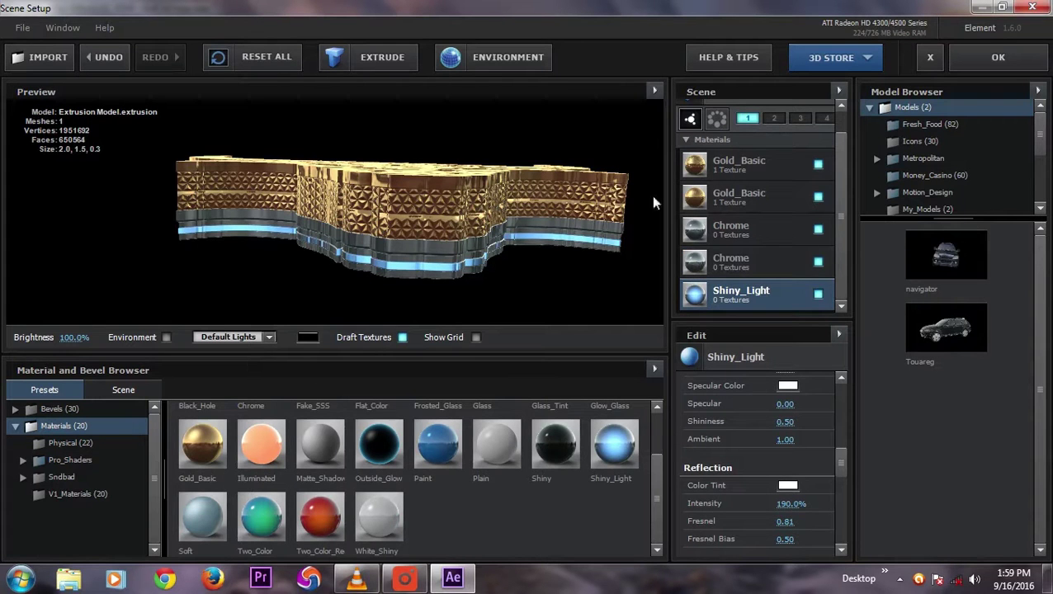
- Select the first Chrome material and toggle its visibility off and back on
left_click(740, 233)
left_click(818, 229)
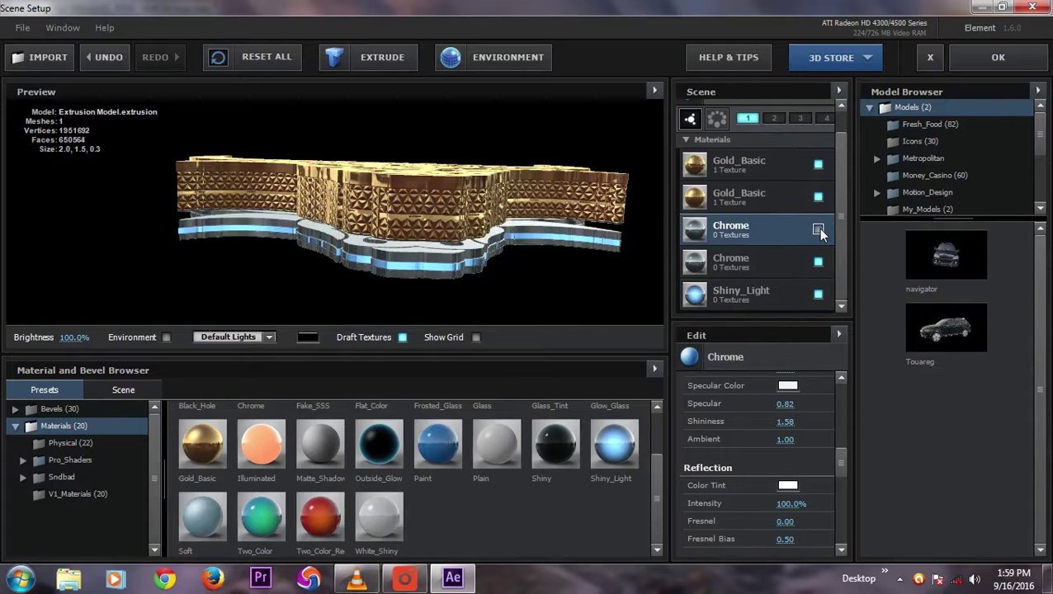
left_click(817, 229)
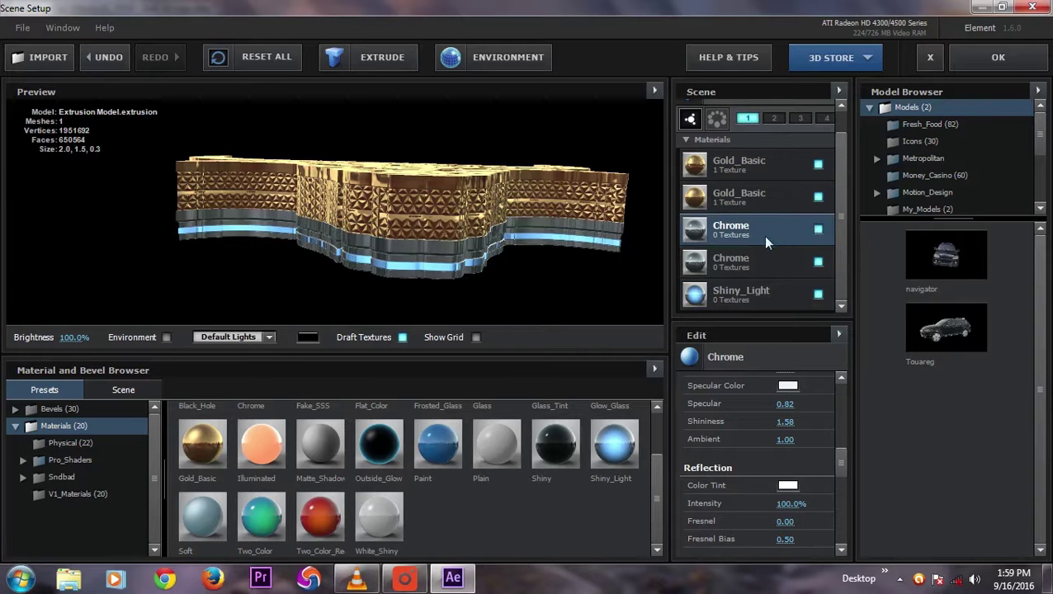
left_click_drag(838, 452, 854, 405)
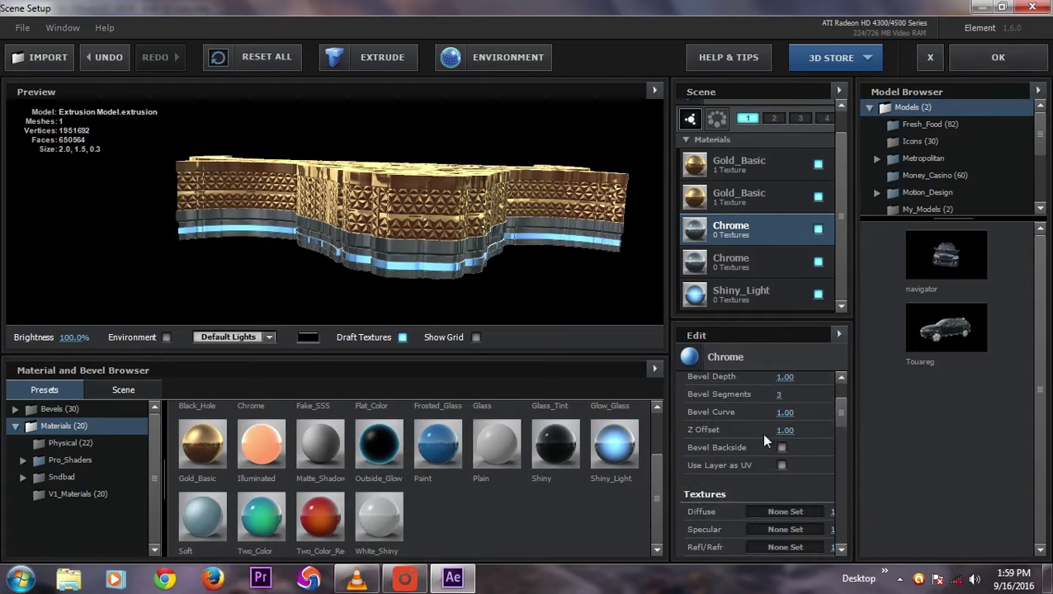
- Set the first Chrome bevel's Z Offset to 0.6, then change it to 0.5
left_click_drag(797, 434, 796, 434)
left_click(788, 431)
type(".")
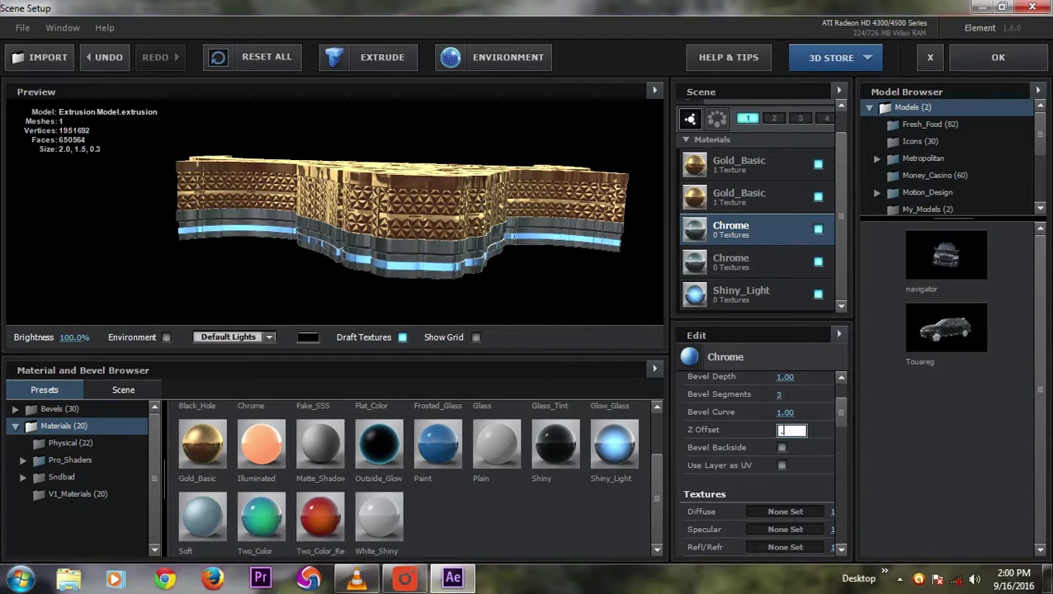
type("6")
key("Return")
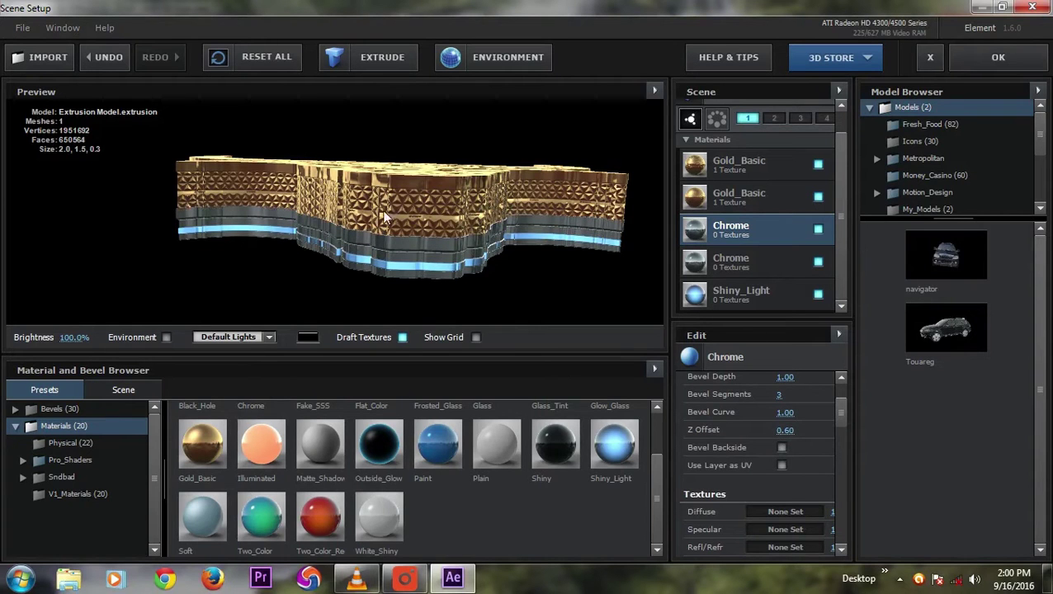
left_click(790, 432)
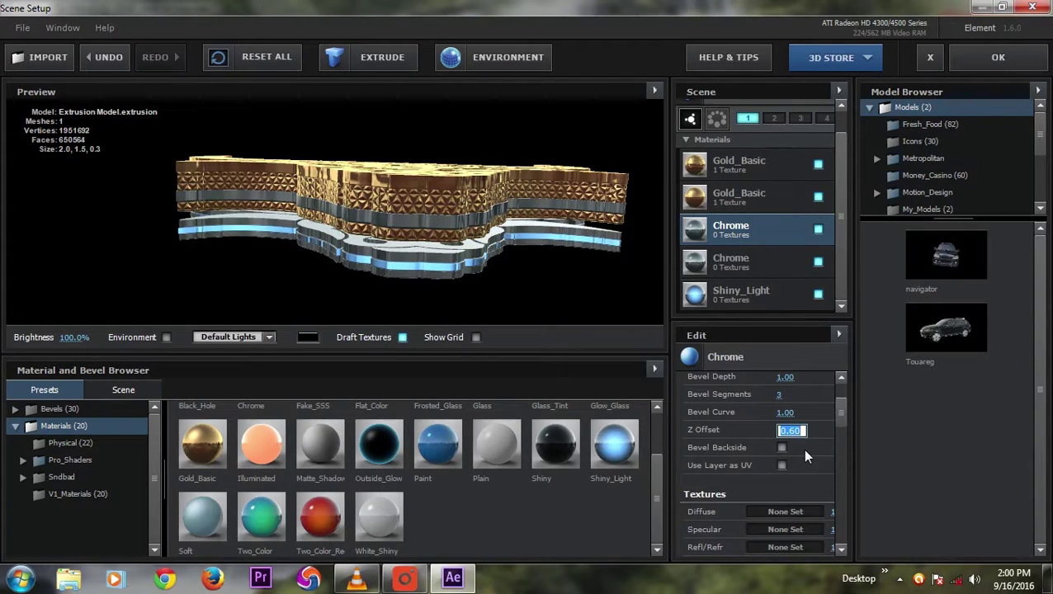
key("Return")
type(".5")
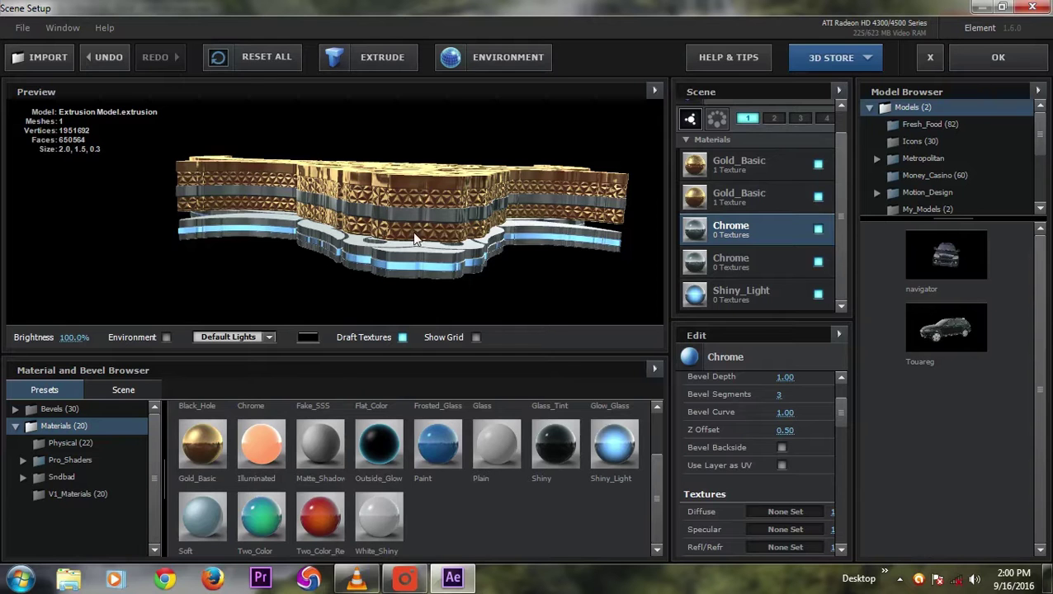
- Select the second Gold_Basic material and toggle its visibility off and on
left_click(742, 165)
left_click(743, 194)
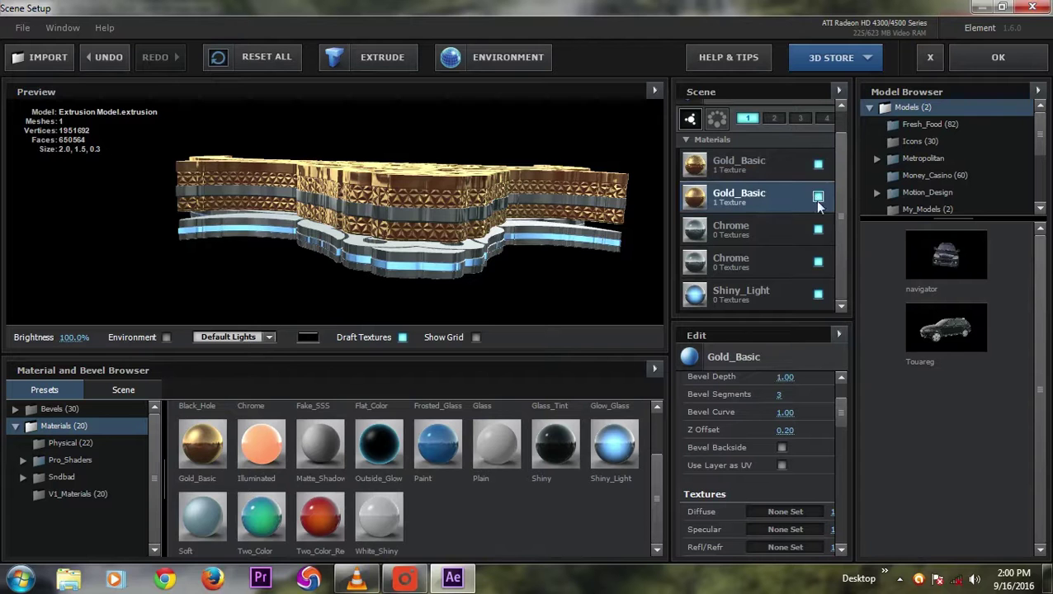
left_click(818, 198)
left_click(816, 197)
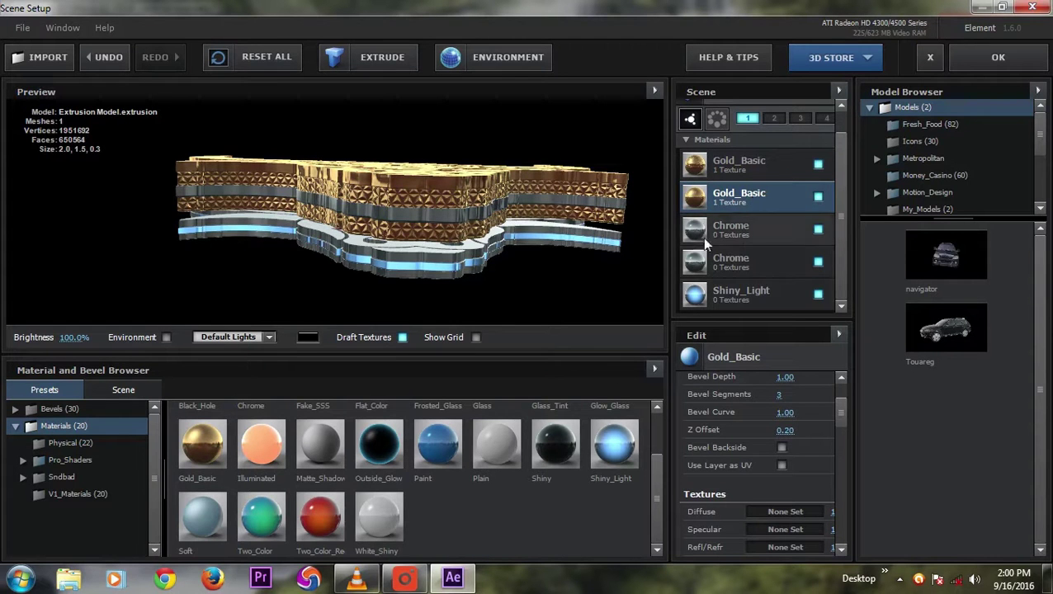
scroll(840, 420, "down", 3)
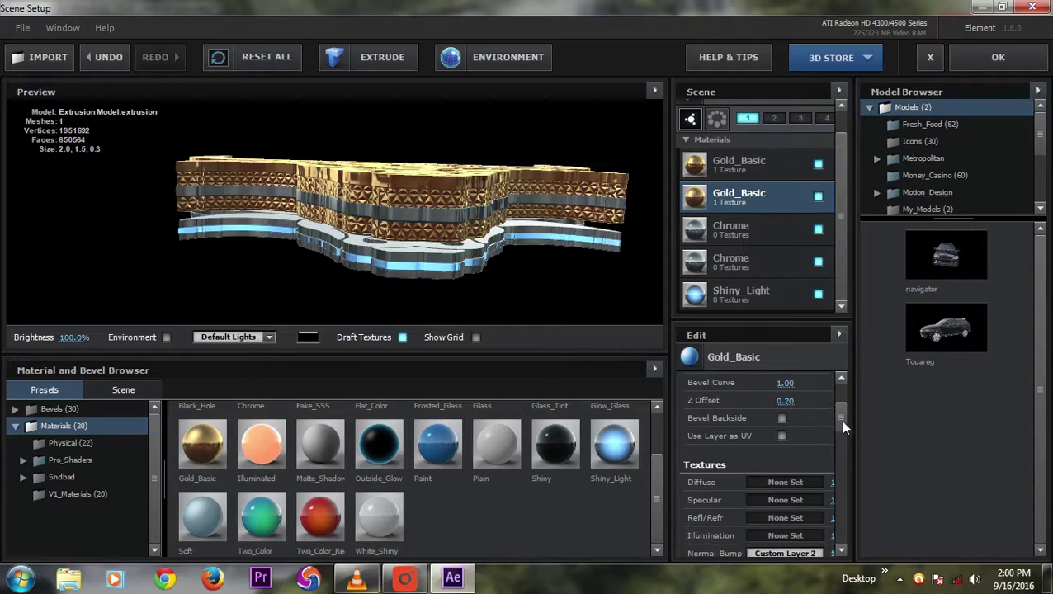
scroll(840, 422, "up", 3)
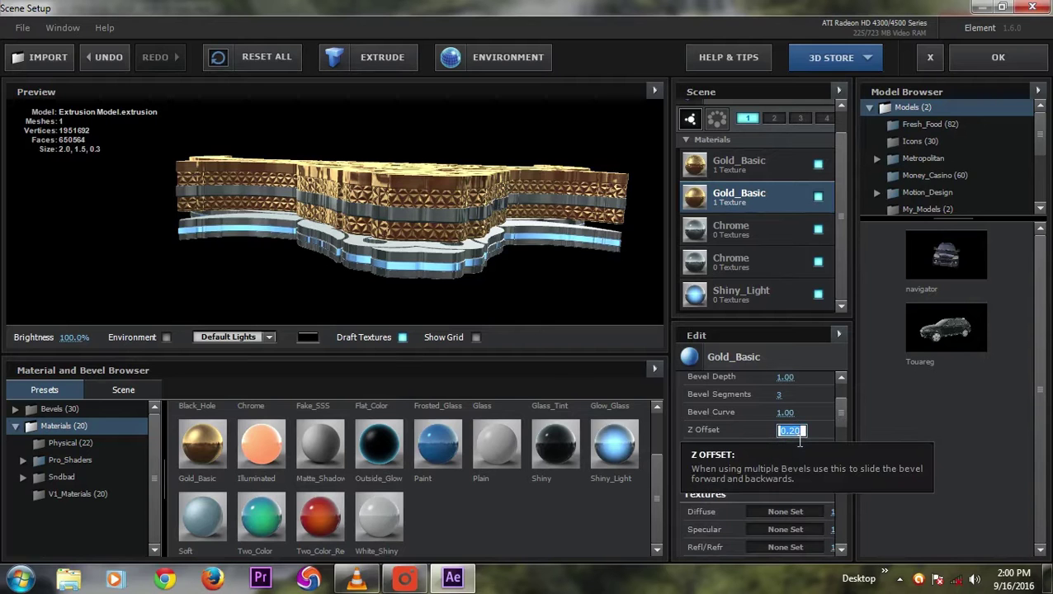
- Set the second Gold_Basic's Z Offset to 0.5, then 0.4
key("BackSpace")
type(".5")
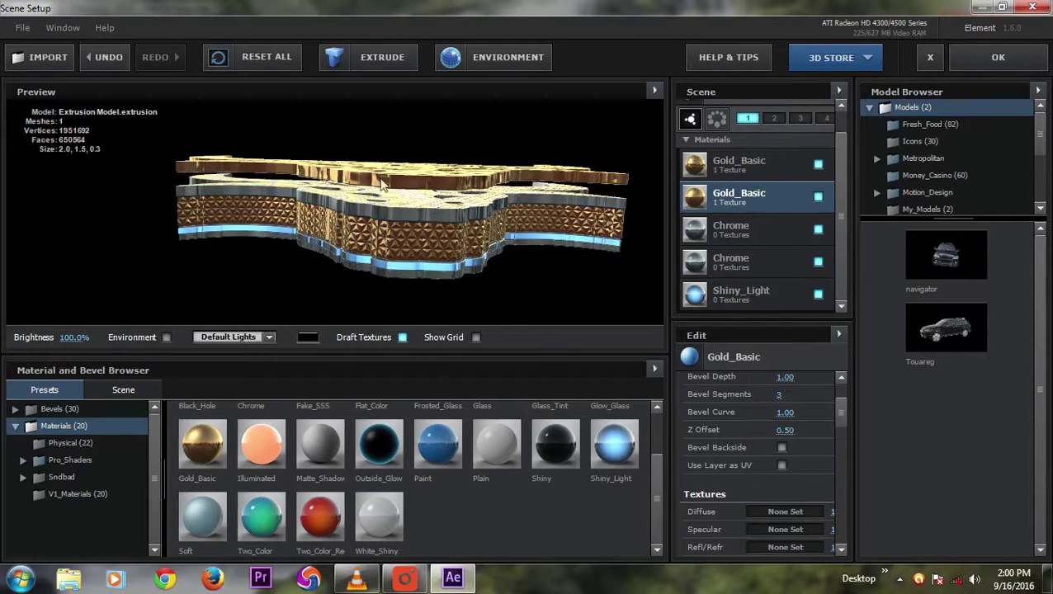
left_click(776, 432)
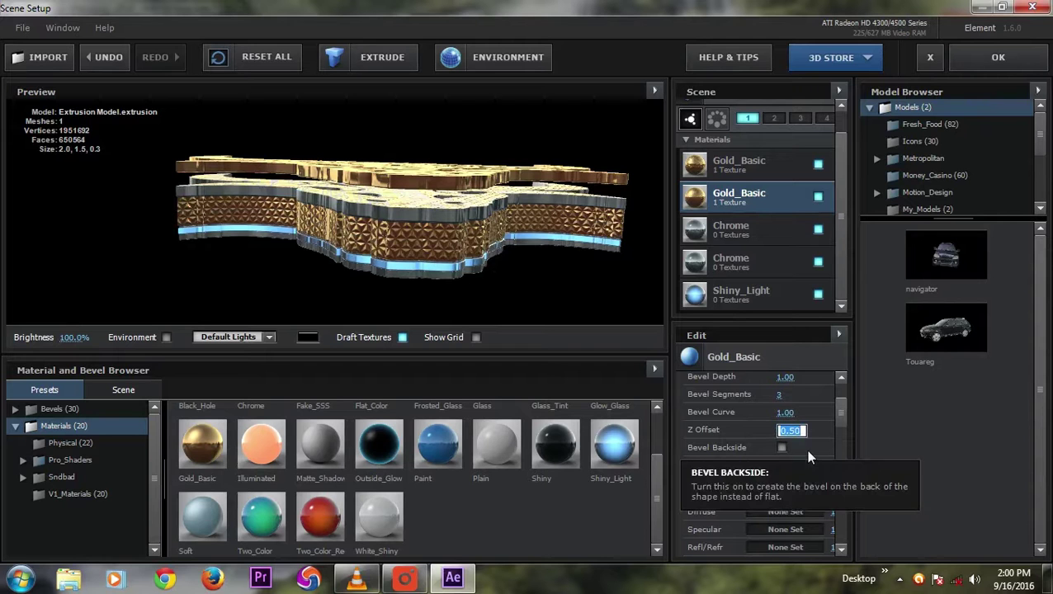
type("0.4")
key("Return")
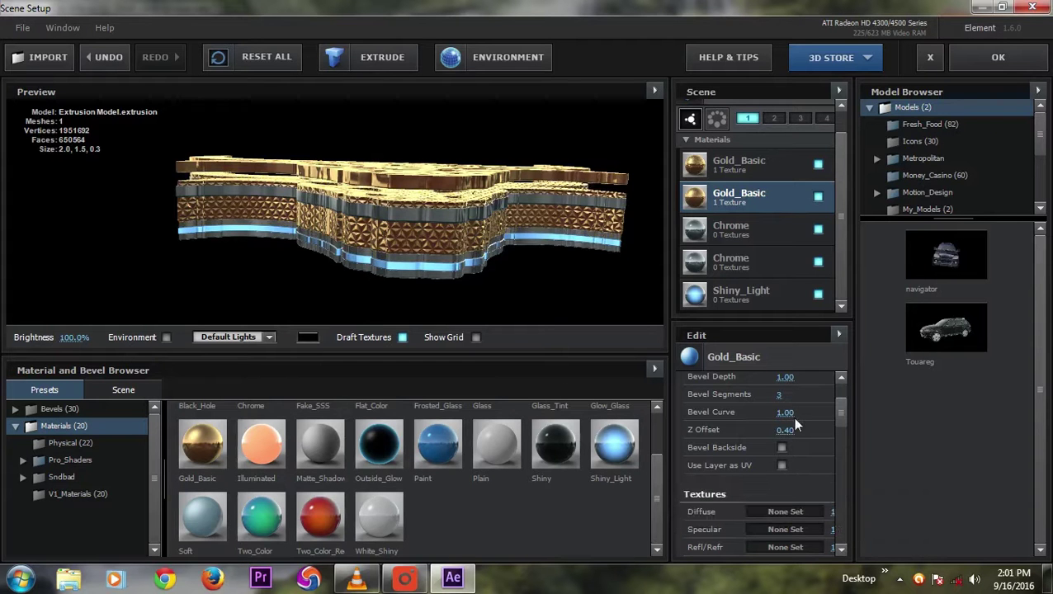
- Set the second Gold_Basic's Extrude to 1.00
left_click_drag(840, 410, 802, 410)
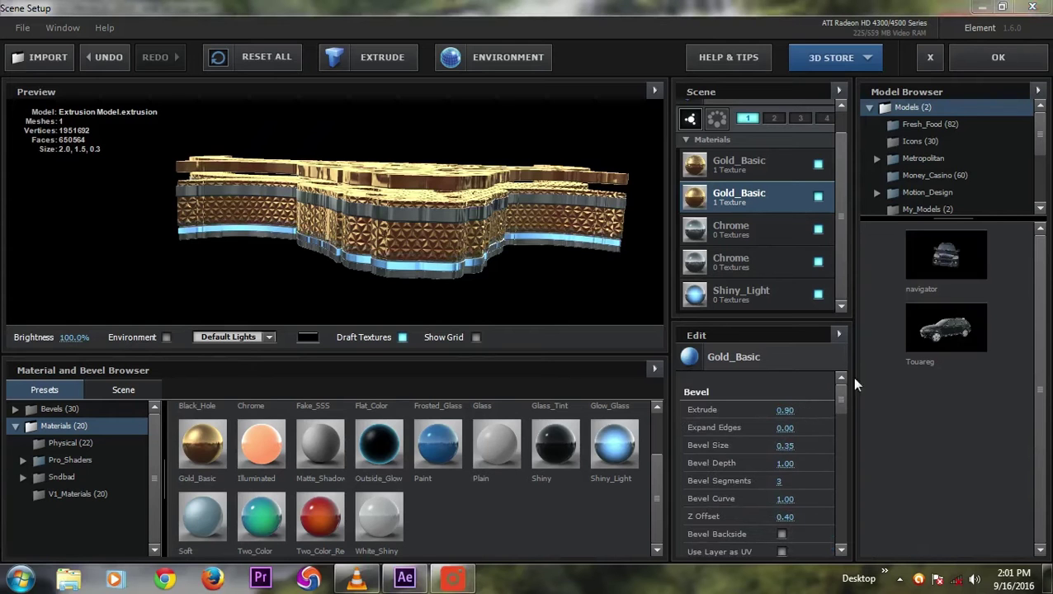
left_click_drag(788, 408, 797, 411)
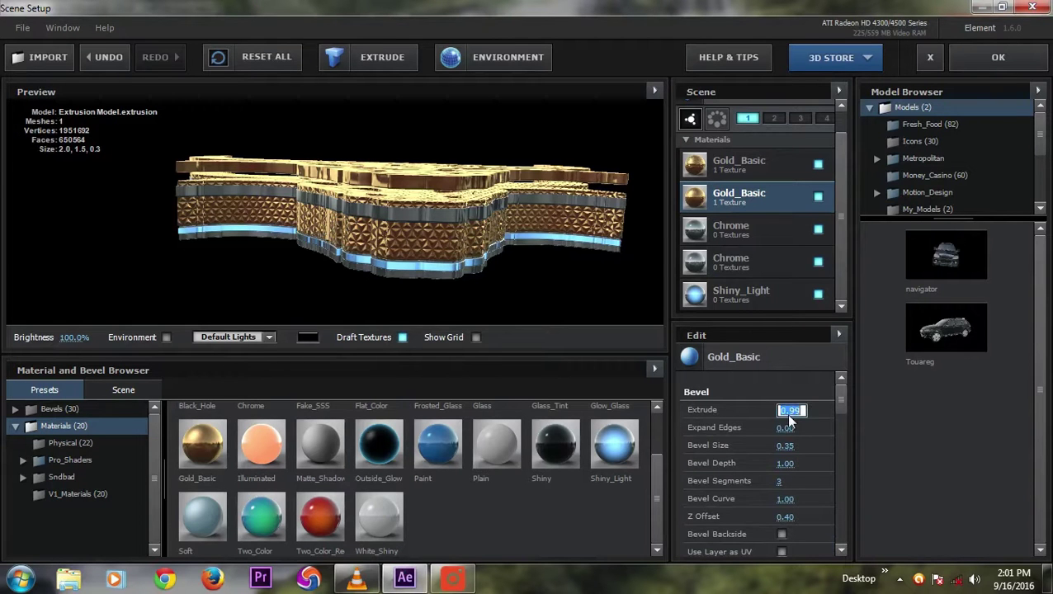
type("1")
key("Return")
left_click_drag(841, 404, 841, 418)
- Lower the Z Offset to 0.3, then 0.2, and compare against the reference video
left_click(791, 439)
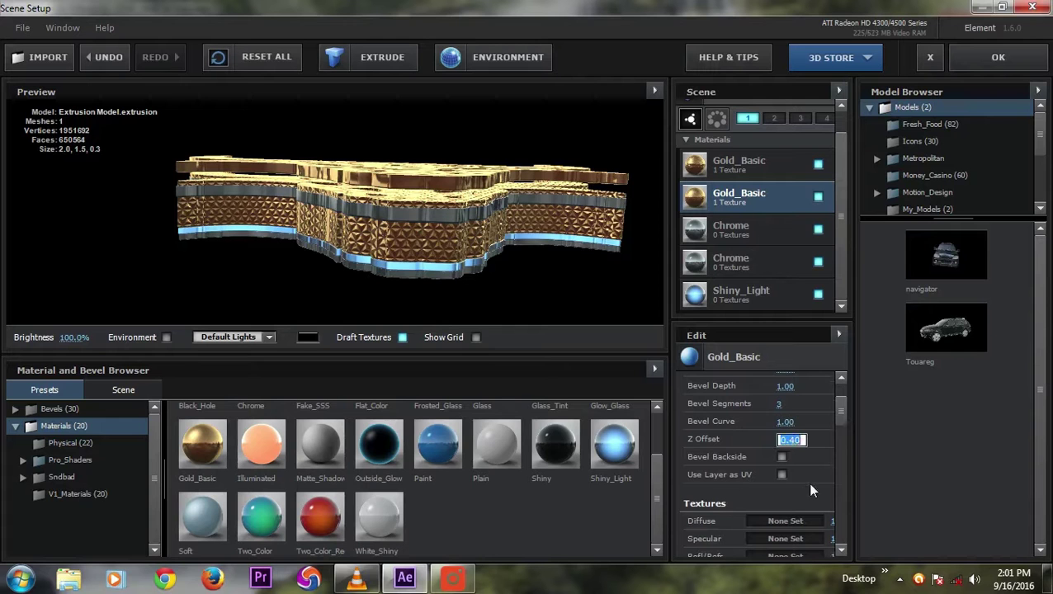
type("0.3")
key("Return")
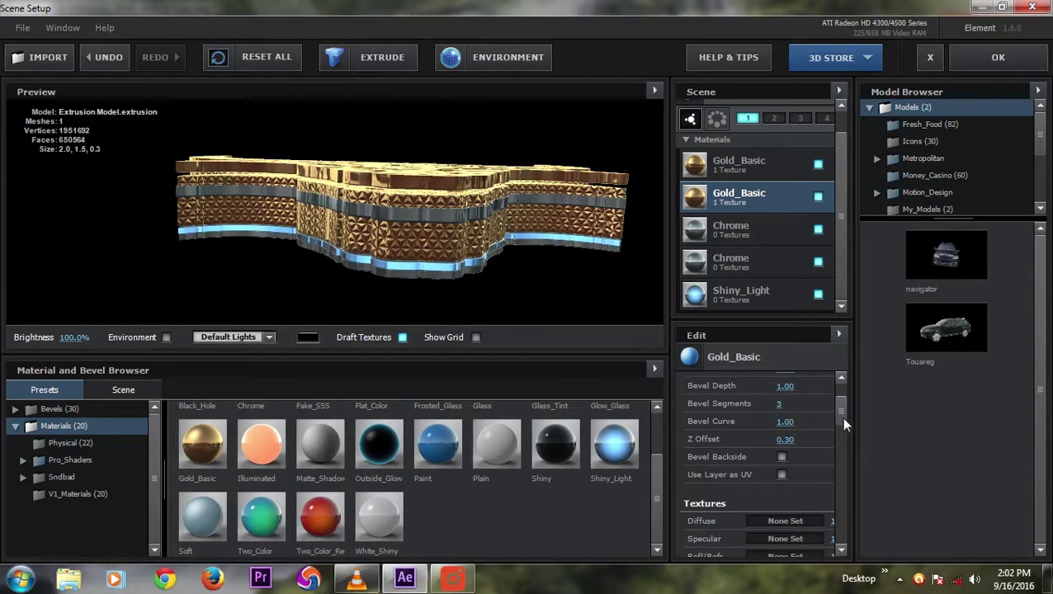
scroll(841, 416, "up", 1)
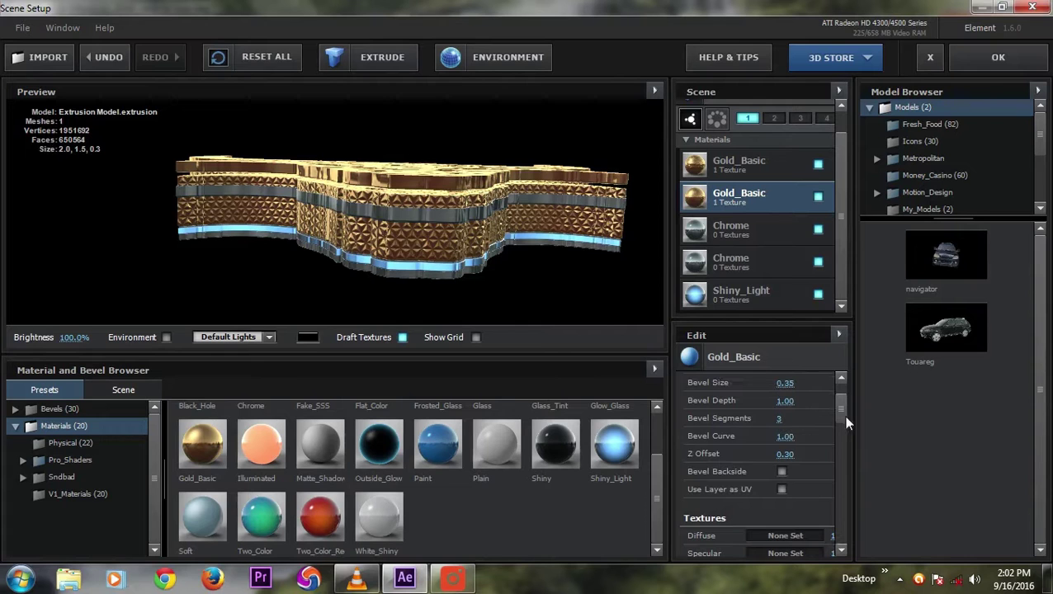
left_click(783, 453)
type("0.2")
key("Return")
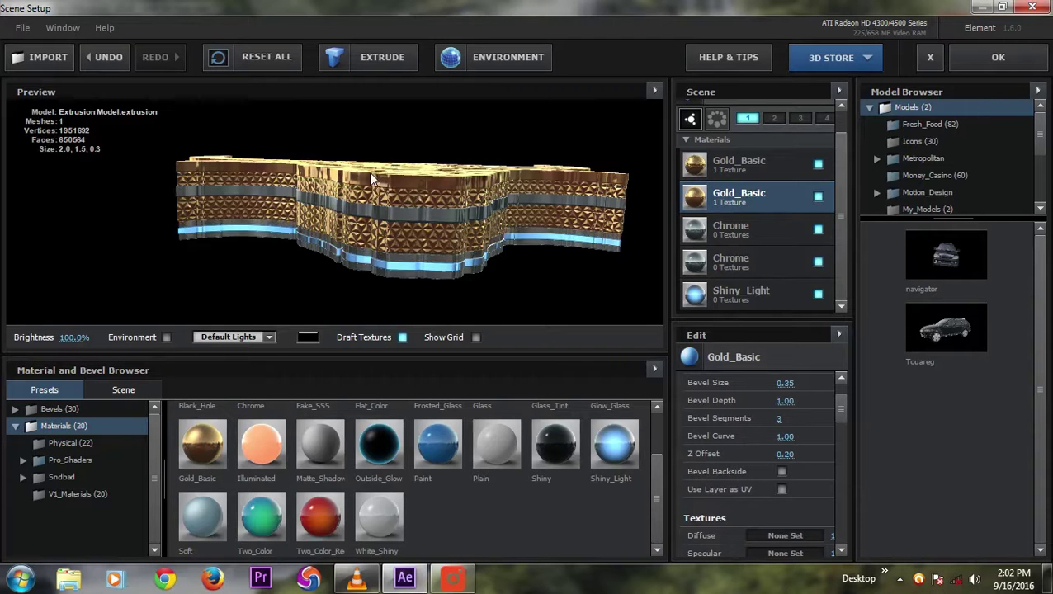
mouse_move(371, 177)
left_mouse_down()
mouse_move(366, 194)
mouse_move(356, 151)
mouse_move(372, 176)
mouse_move(366, 193)
mouse_move(373, 173)
left_mouse_up()
left_click(356, 581)
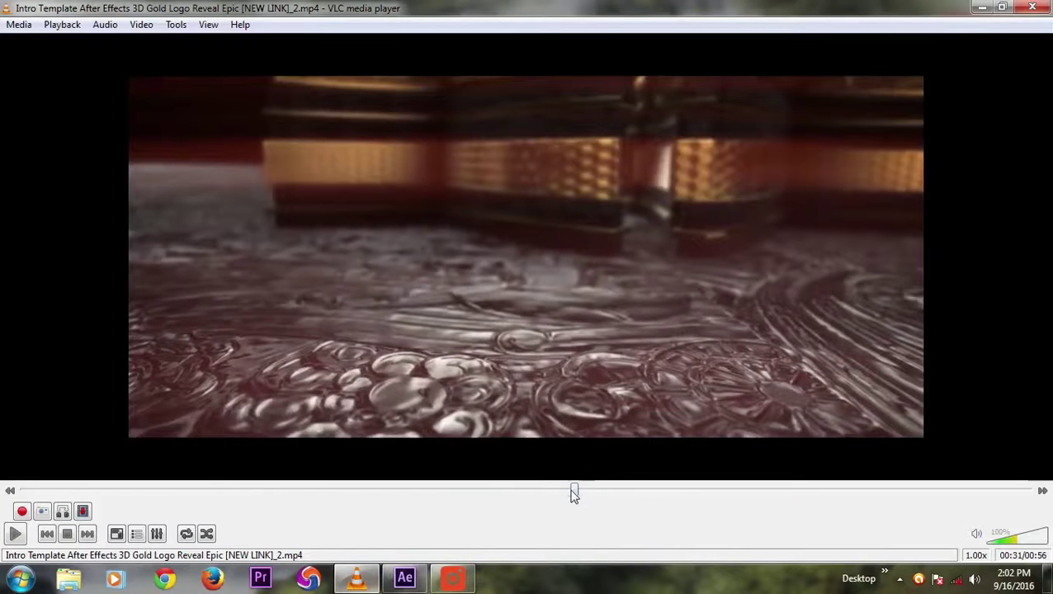
- Check the gold logo shot in the VLC reference video, accept Scene Setup, and return to the composition
left_click_drag(588, 491, 724, 490)
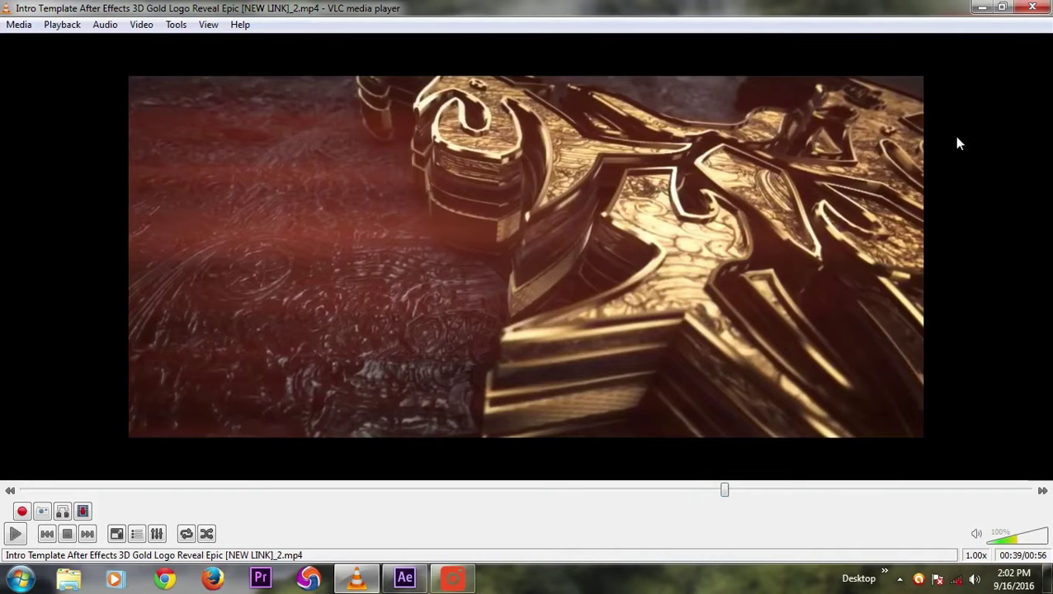
left_click(982, 7)
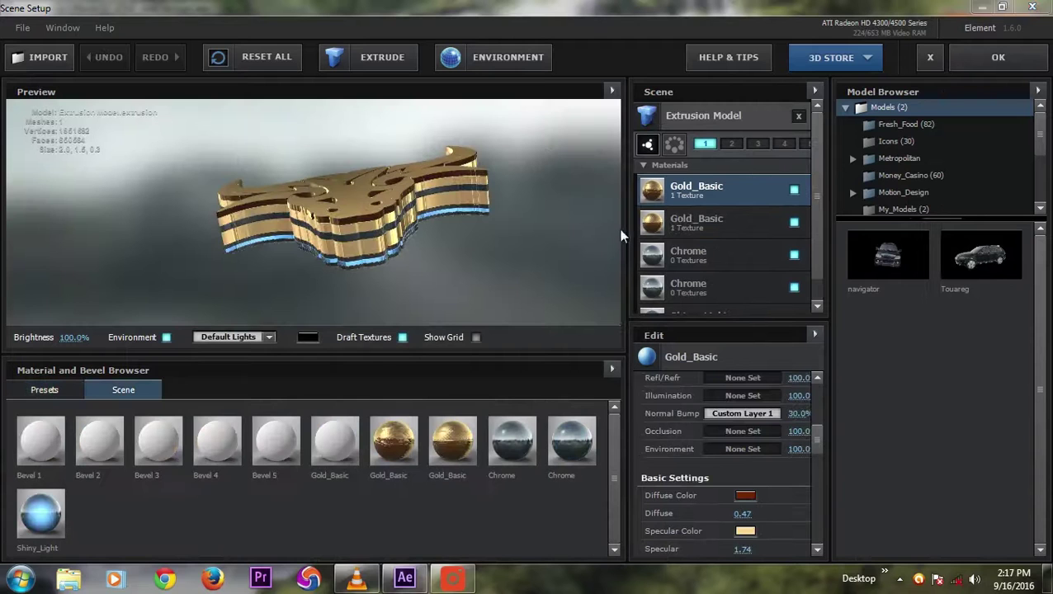
left_click(997, 58)
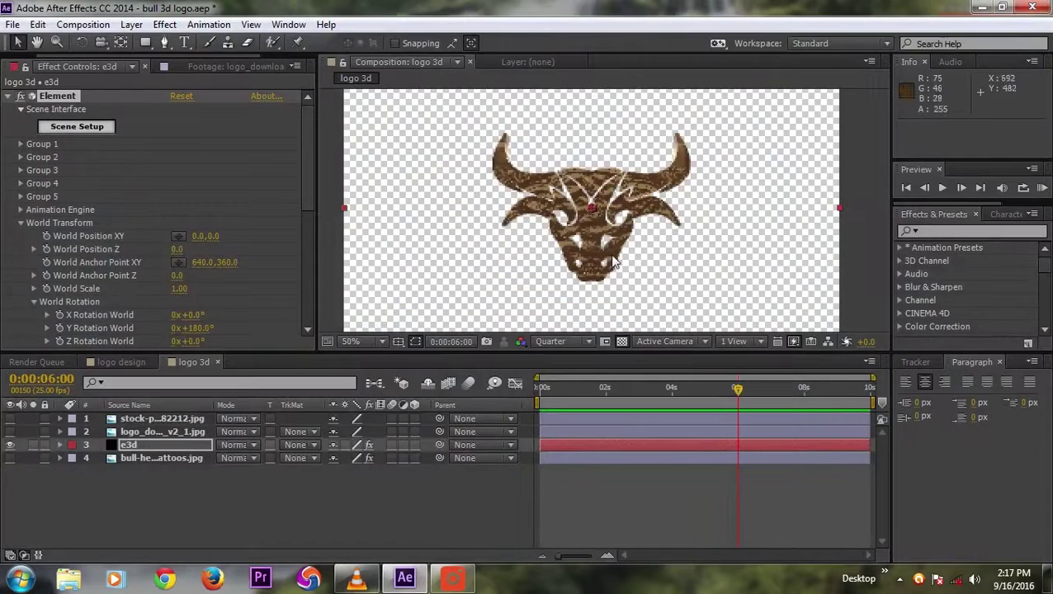
left_click(356, 578)
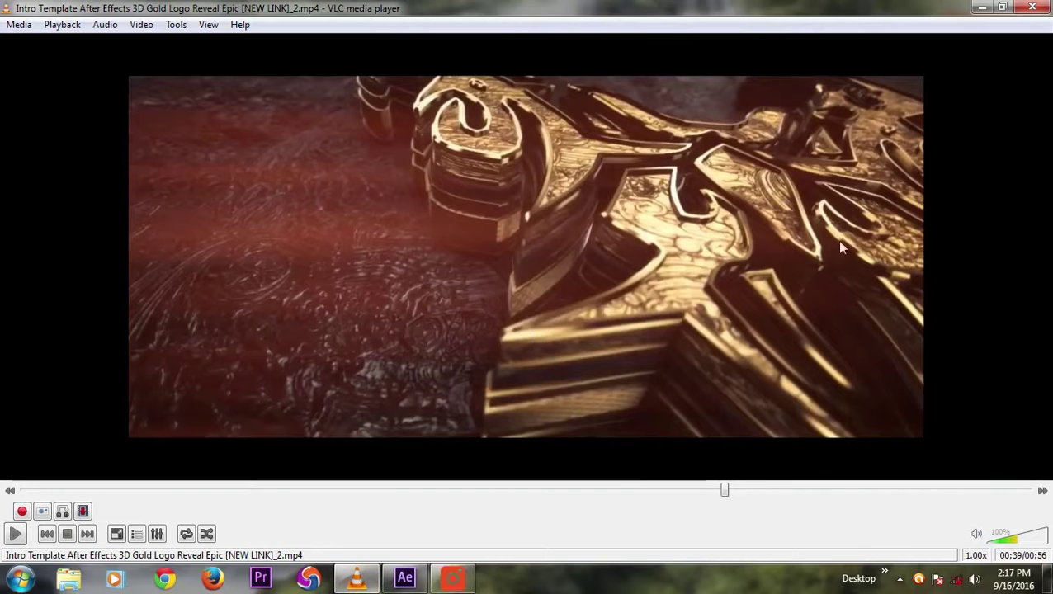
left_click(981, 7)
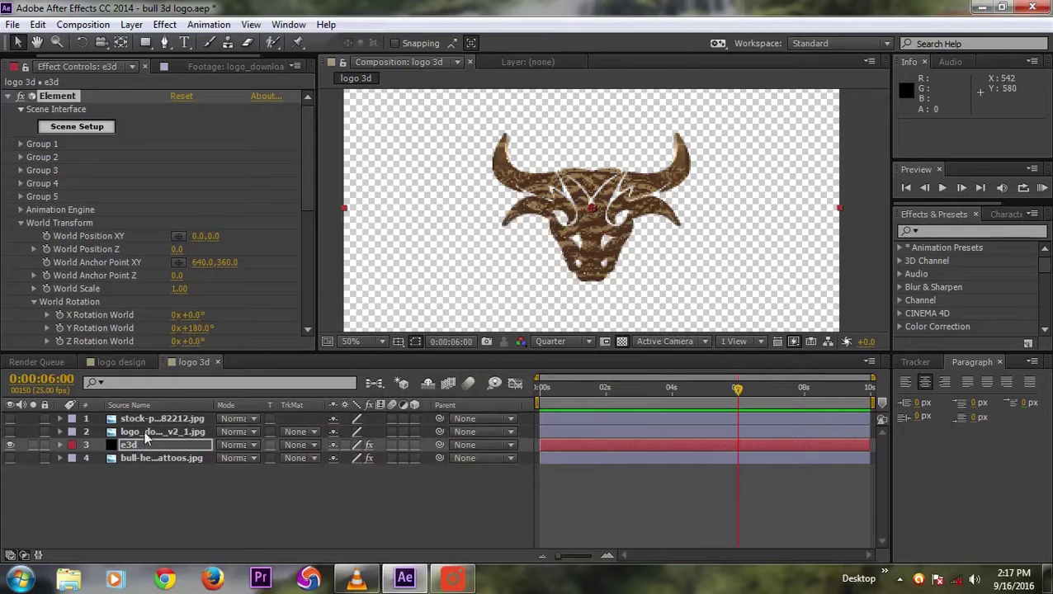
- Make the bull-head-tattoos.jpg layer visible, unsolo it, and duplicate it
left_click(144, 433)
left_click(137, 458)
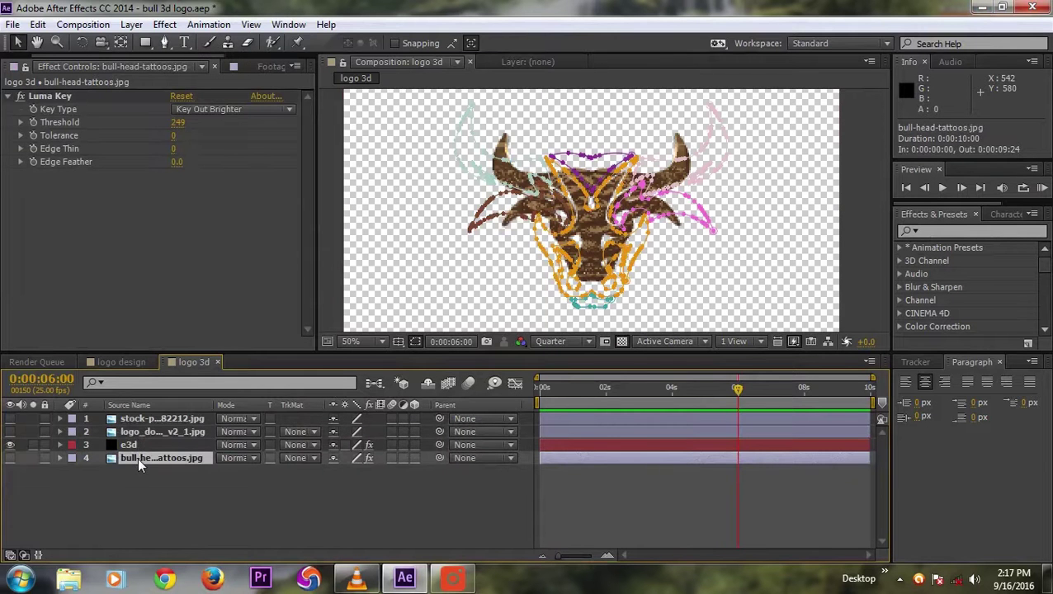
left_click(10, 458)
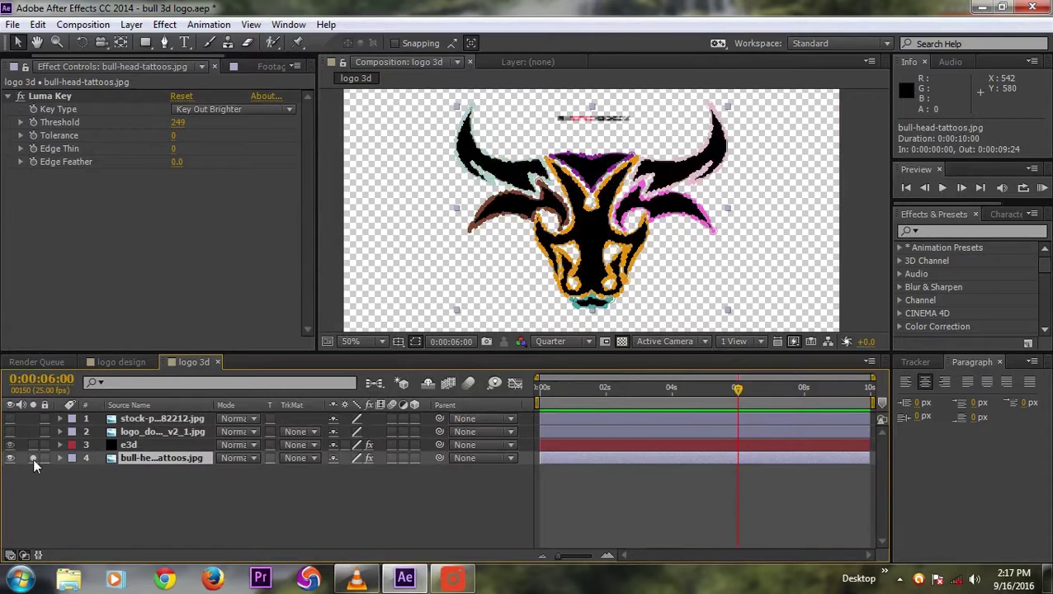
left_click(33, 458)
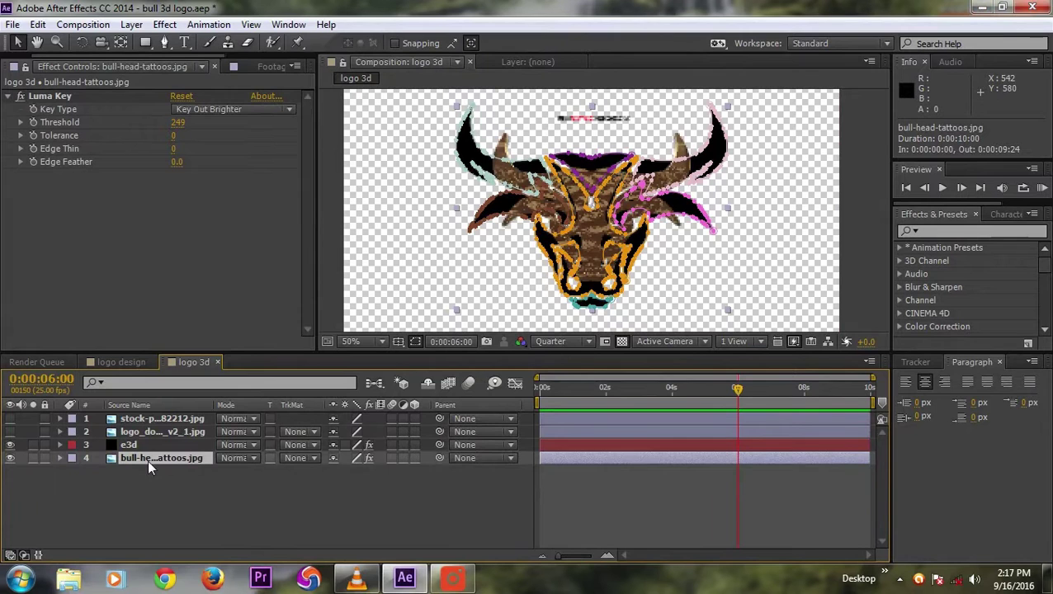
left_click(38, 24)
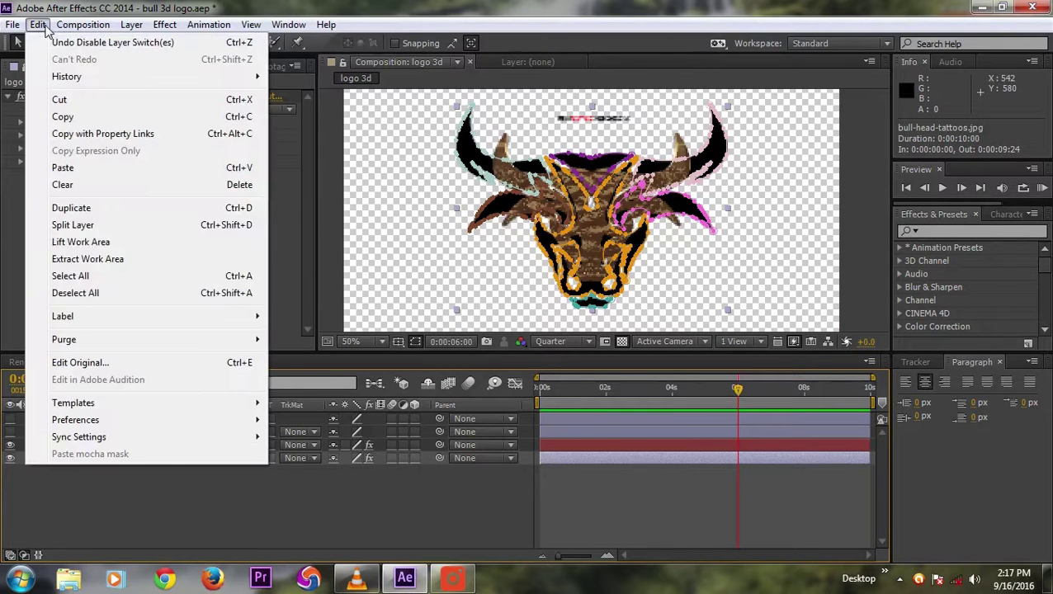
left_click(71, 208)
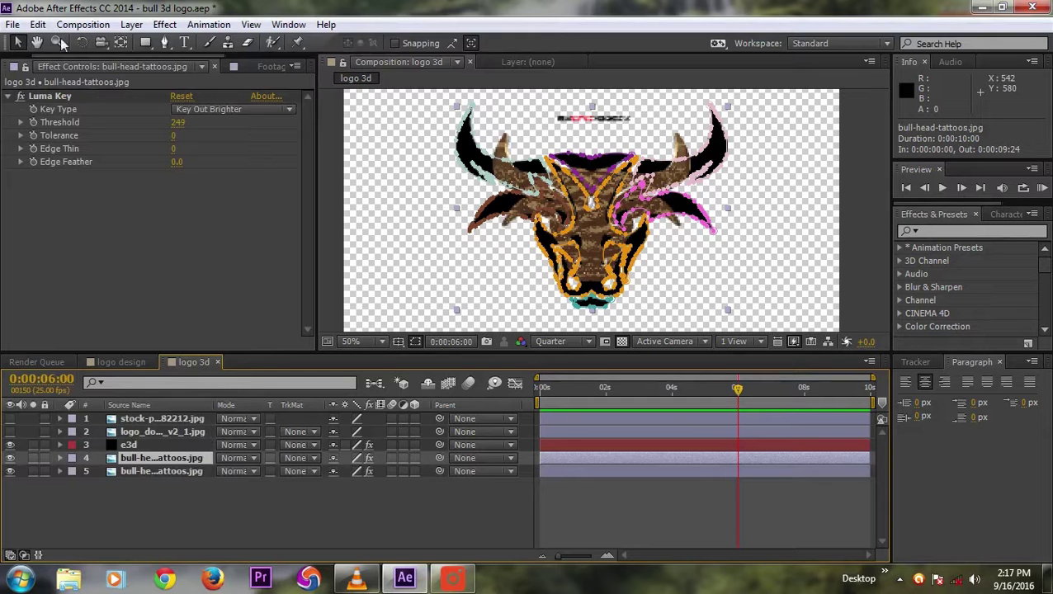
- Pre-compose one bull-head copy into bull-head-tattoos.jpg Comp 2 and open that comp
left_click(131, 25)
left_click(246, 585)
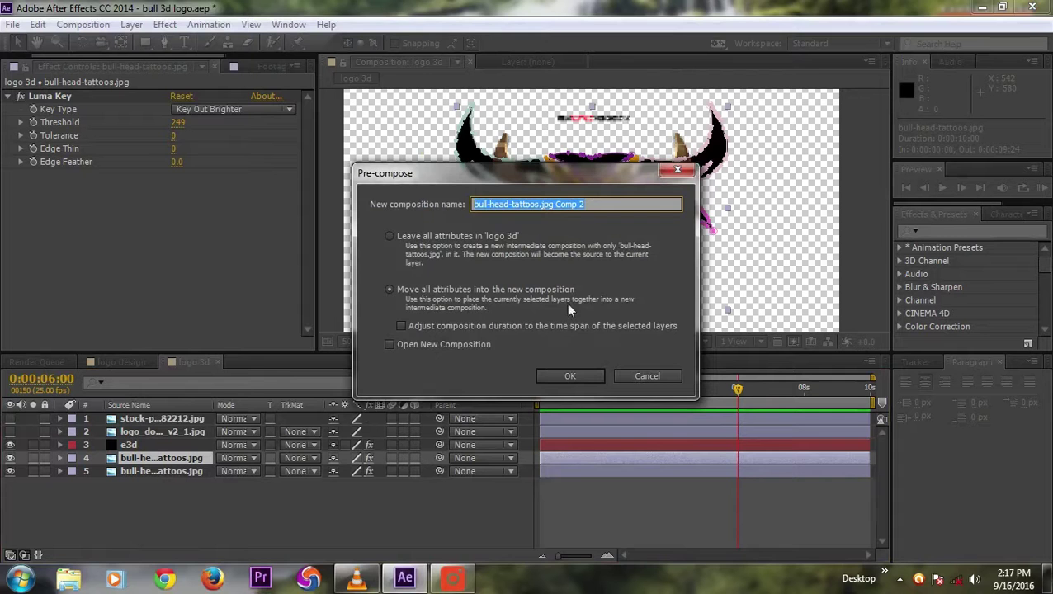
left_click(566, 376)
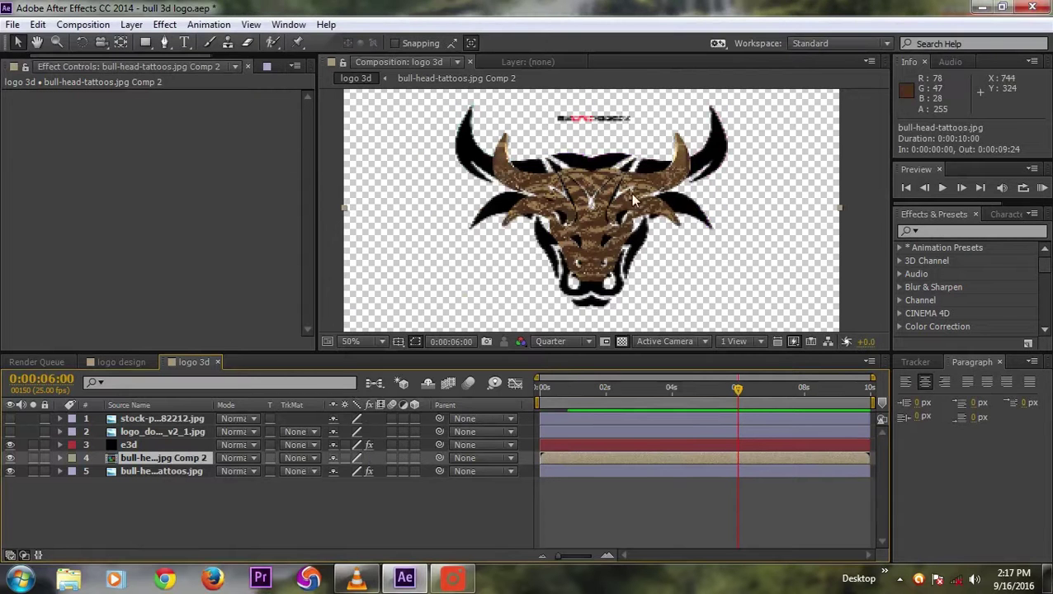
double_click(167, 459)
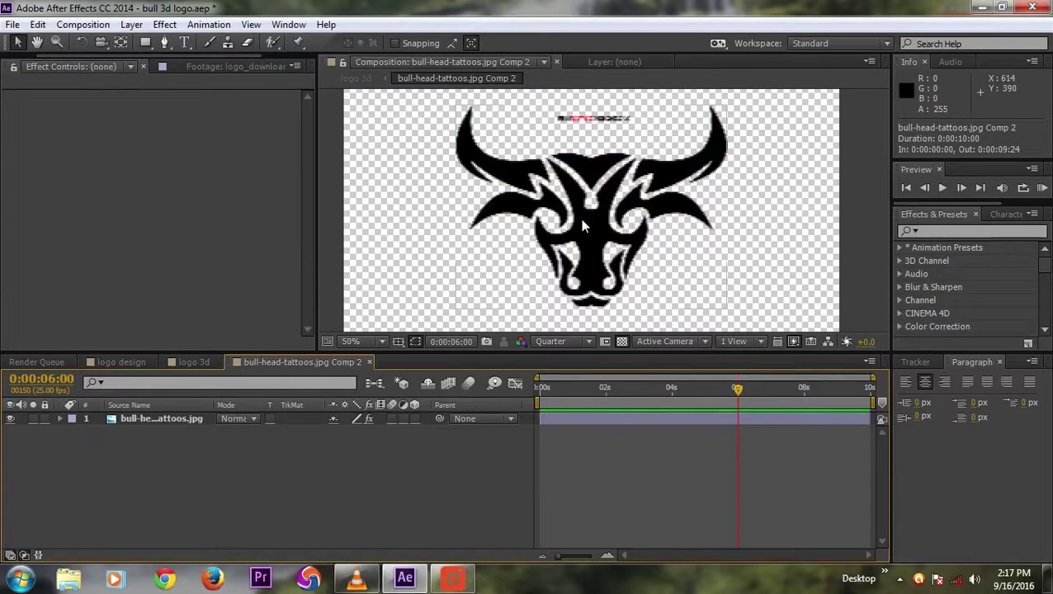
- Select all seven masks on the bull-head layer and set their mode to Add
scroll(578, 214, "down", 2)
scroll(581, 221, "up", 2)
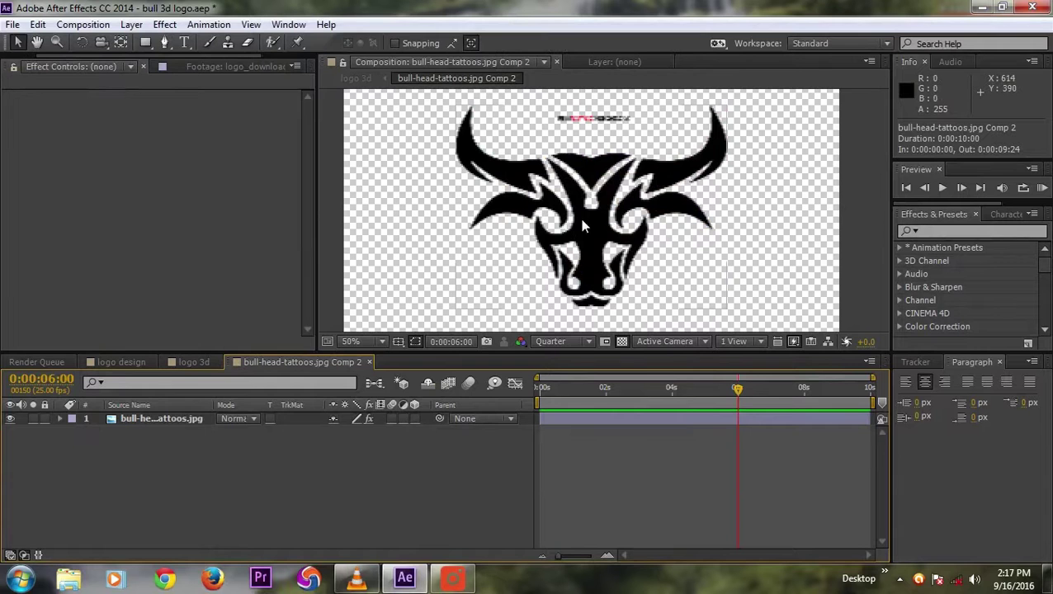
left_click(59, 418)
left_click(73, 431)
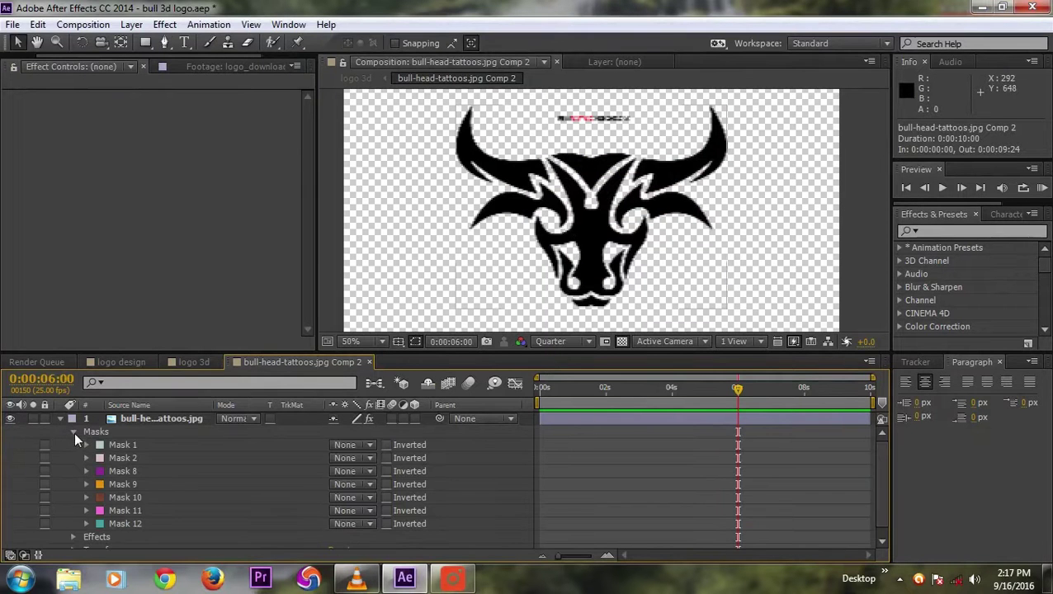
scroll(493, 402, "down", 1)
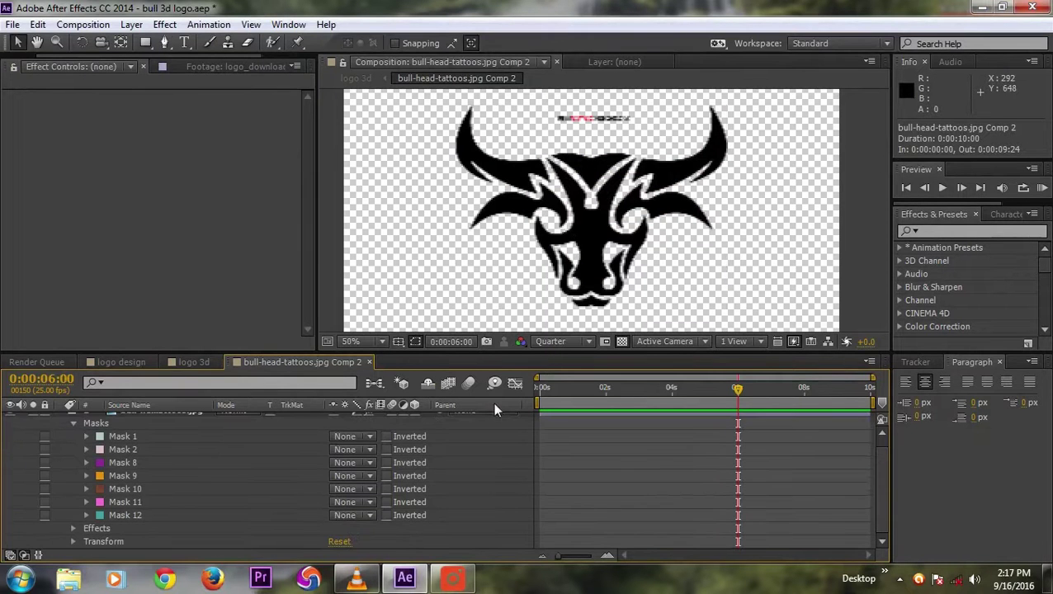
left_click(124, 437)
left_click(137, 516, "ctrl")
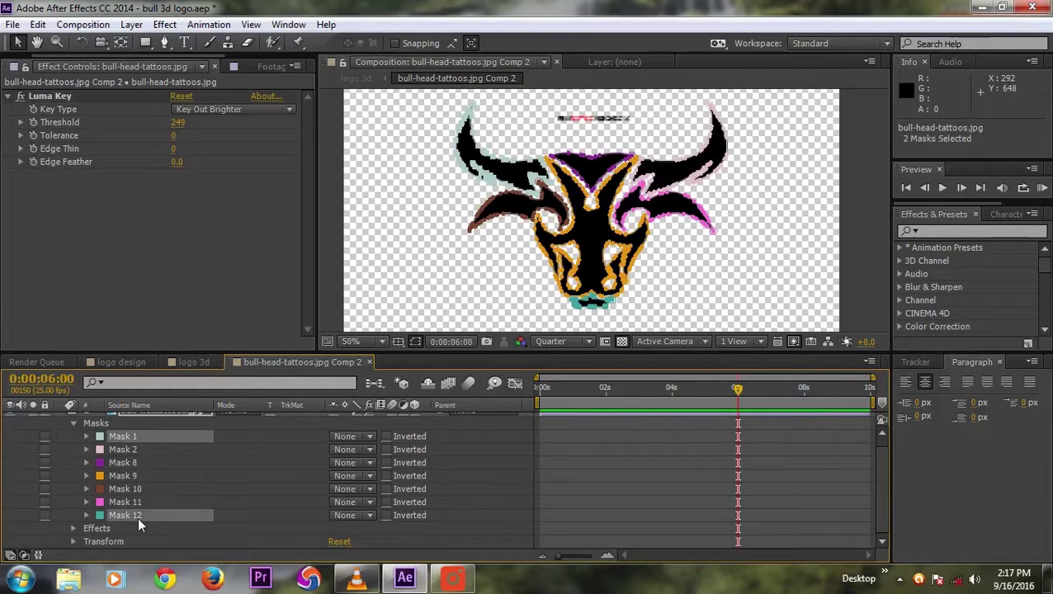
left_click(135, 514, "shift")
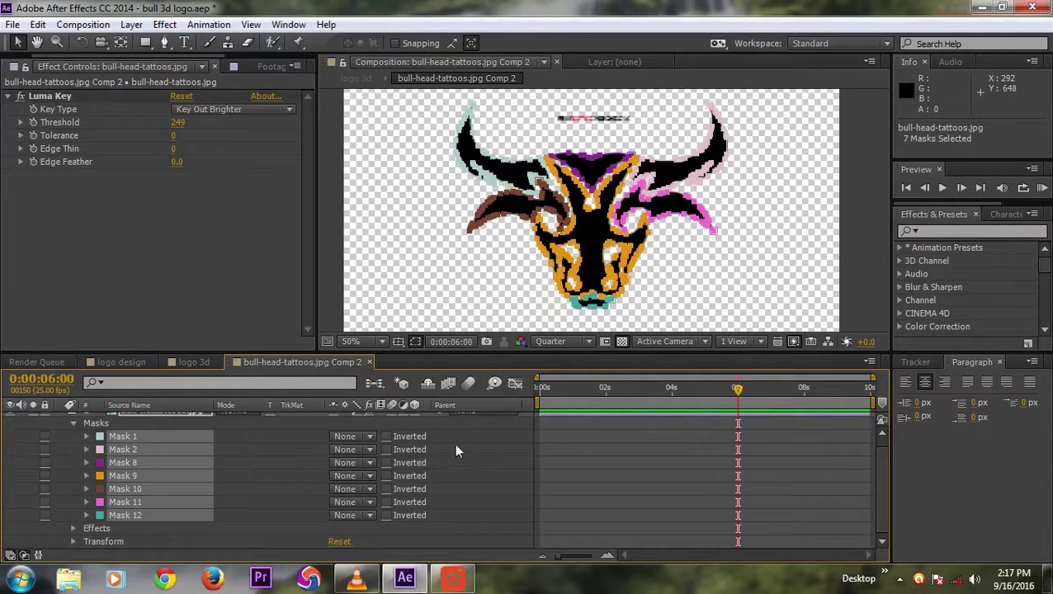
left_click(369, 448)
left_click(372, 338)
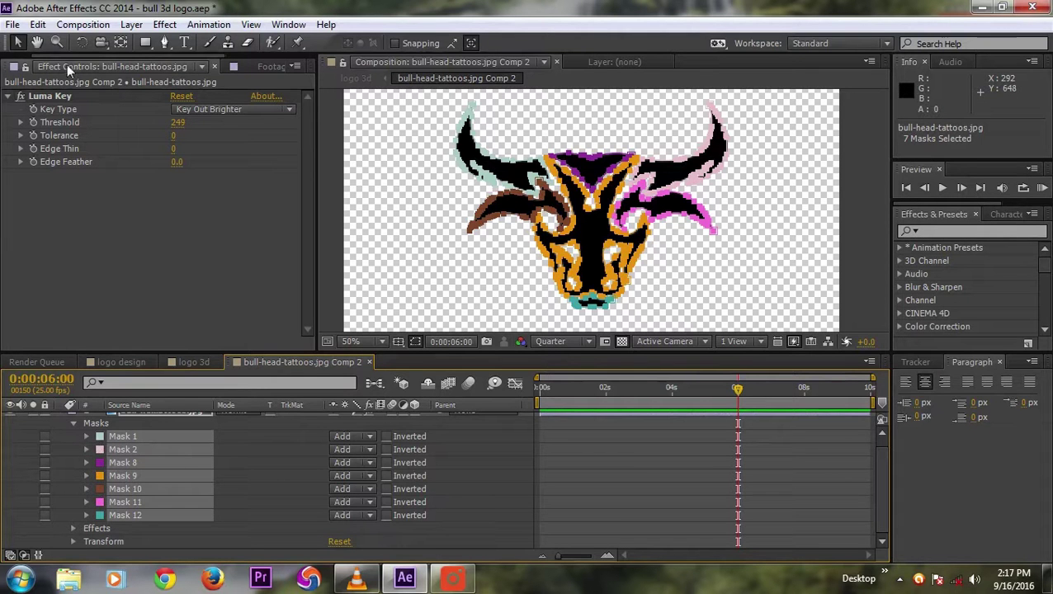
- Copy and paste the masks to duplicate them as Mask 13 onward
left_click(38, 25)
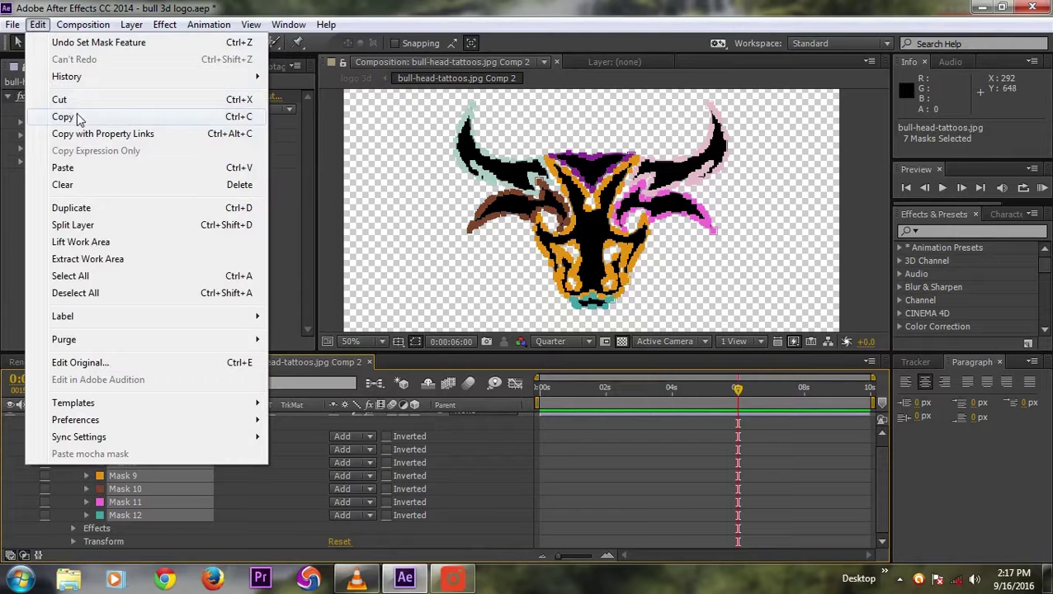
left_click(62, 118)
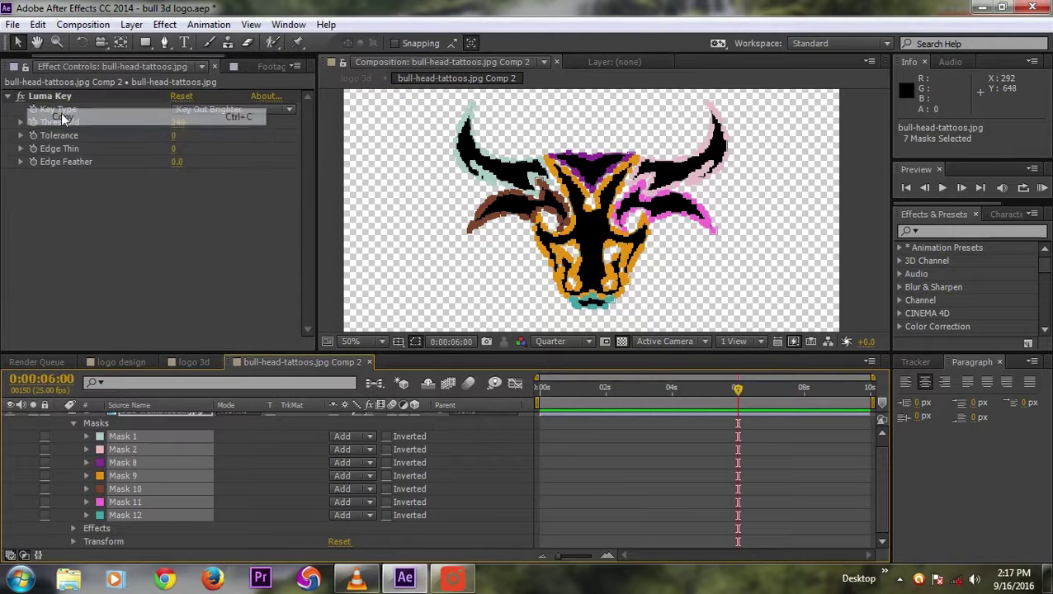
left_click(38, 25)
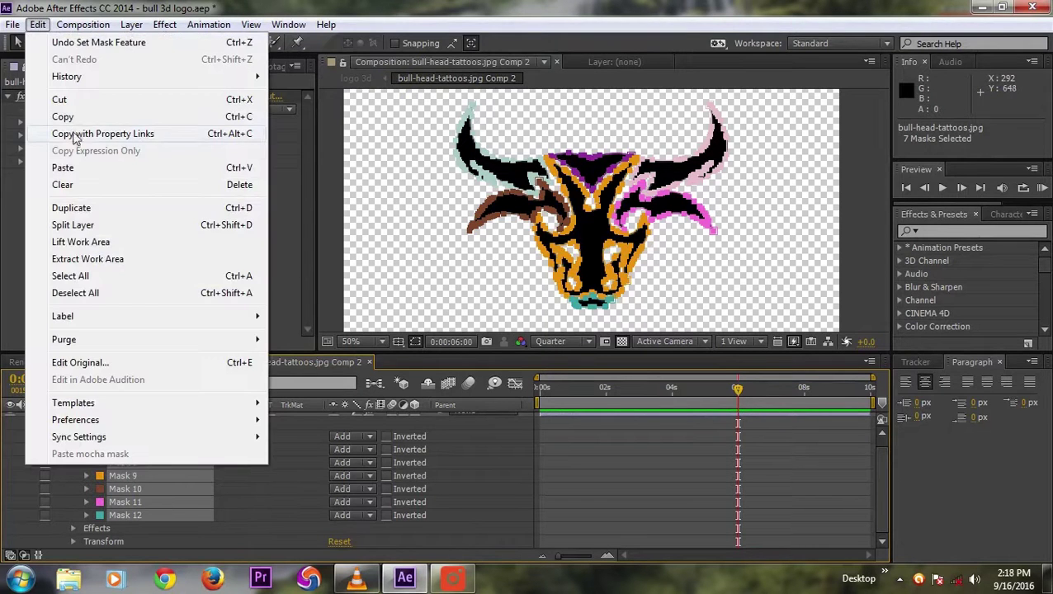
left_click(73, 168)
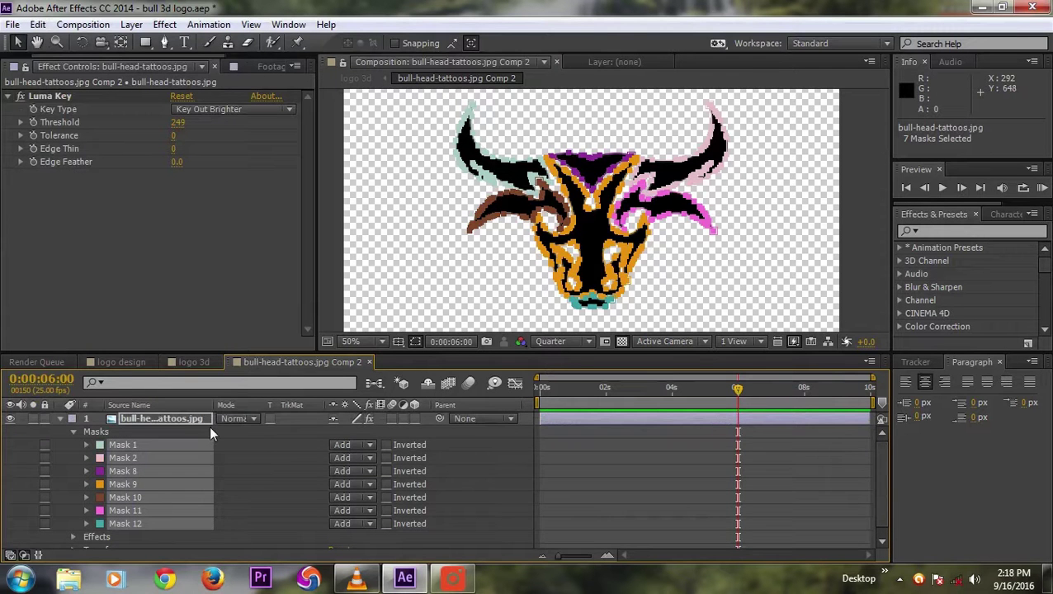
scroll(209, 425, "down", 1)
scroll(209, 425, "up", 1)
left_click(454, 580)
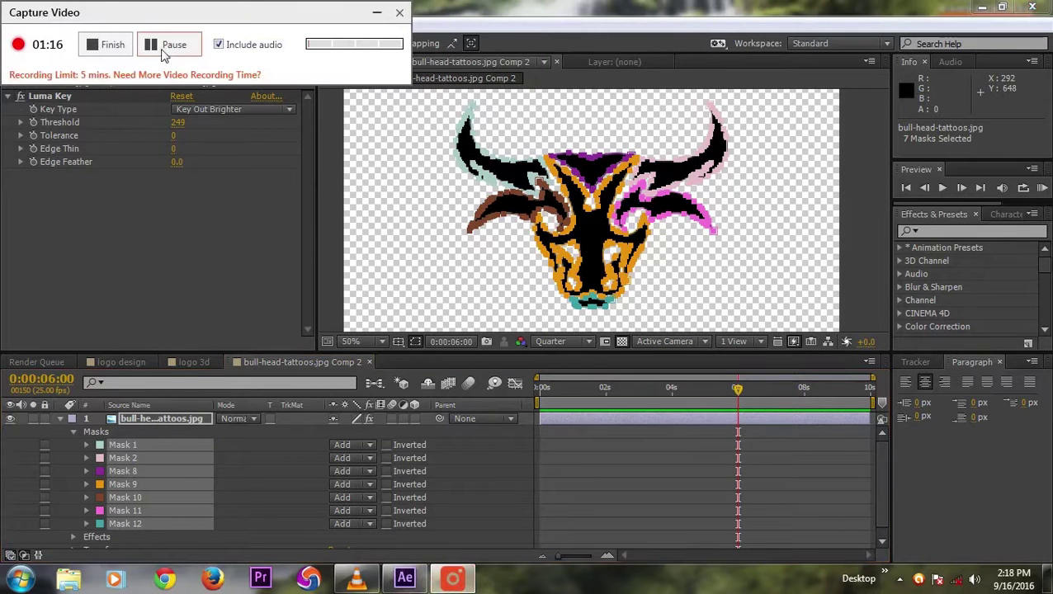
left_click(171, 44)
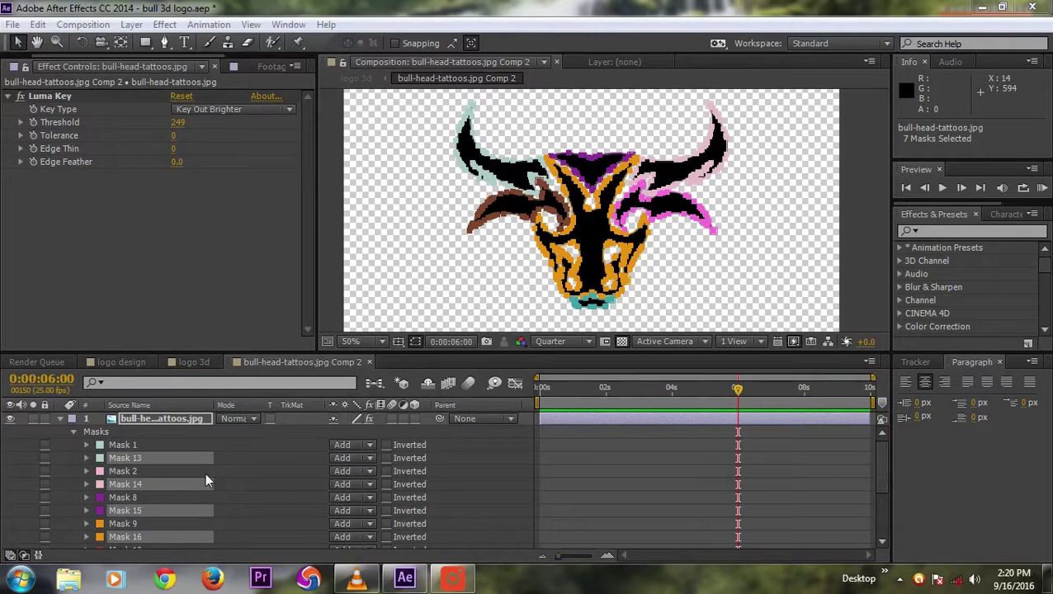
- Set the duplicated masks to Subtract with -8 pixel Mask Expansion, leaving a thin bull outline
left_click_drag(525, 353, 525, 324)
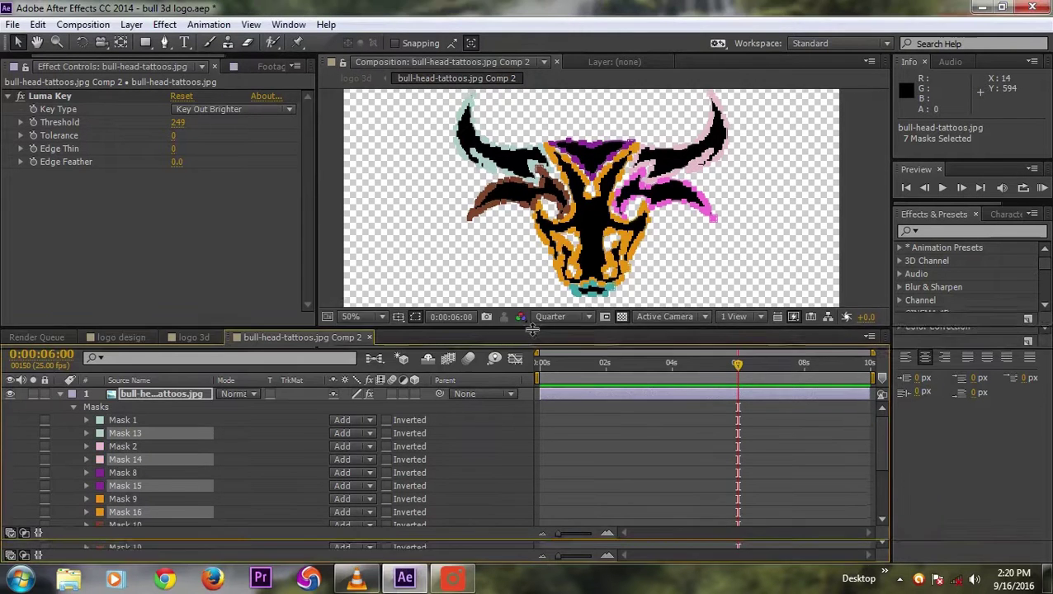
left_click(345, 430)
left_click(372, 479)
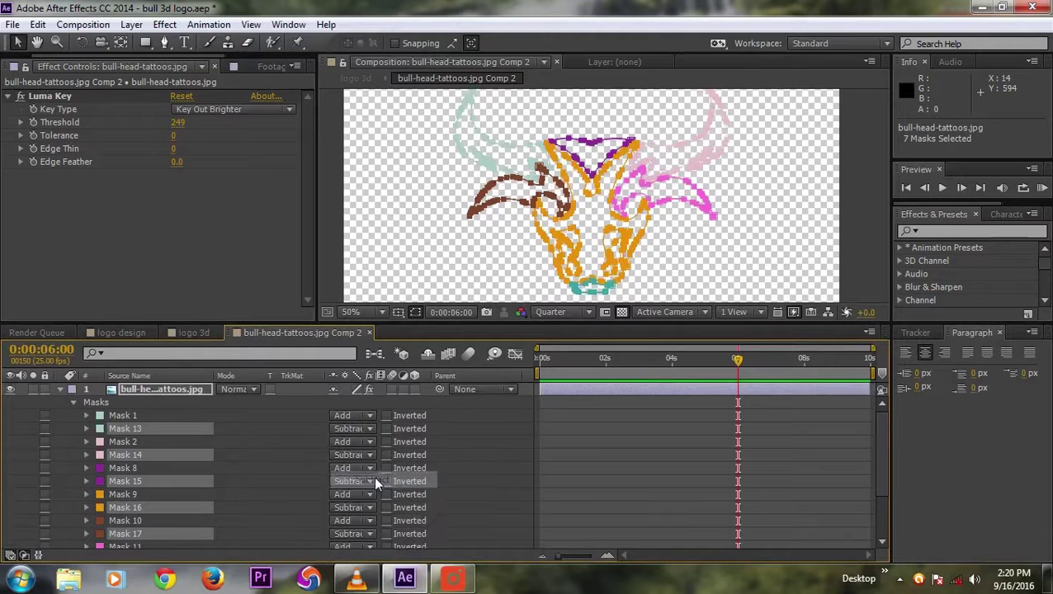
left_click(86, 428)
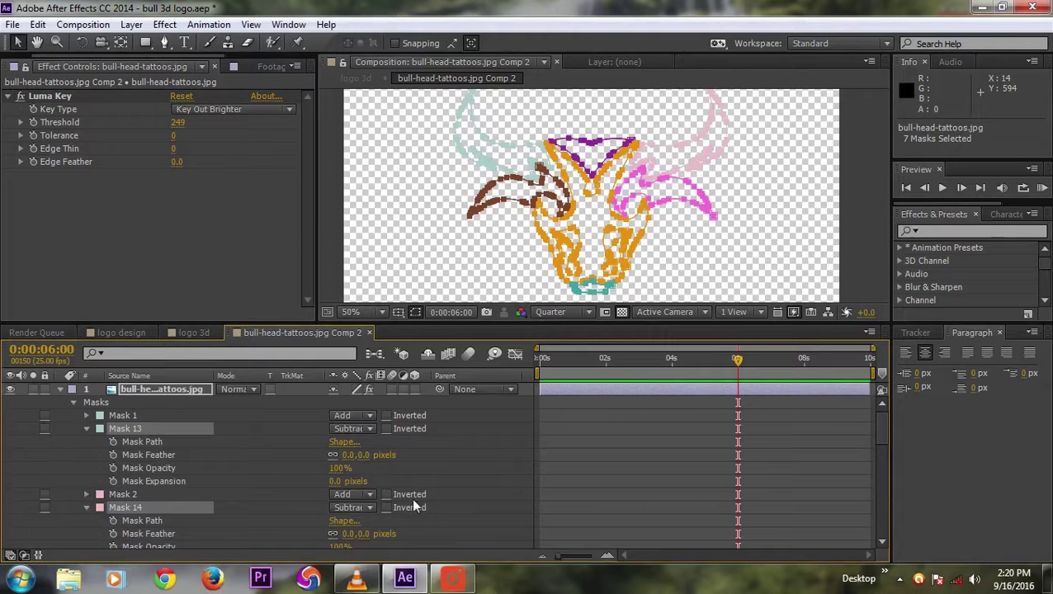
left_click(343, 483)
key("Return")
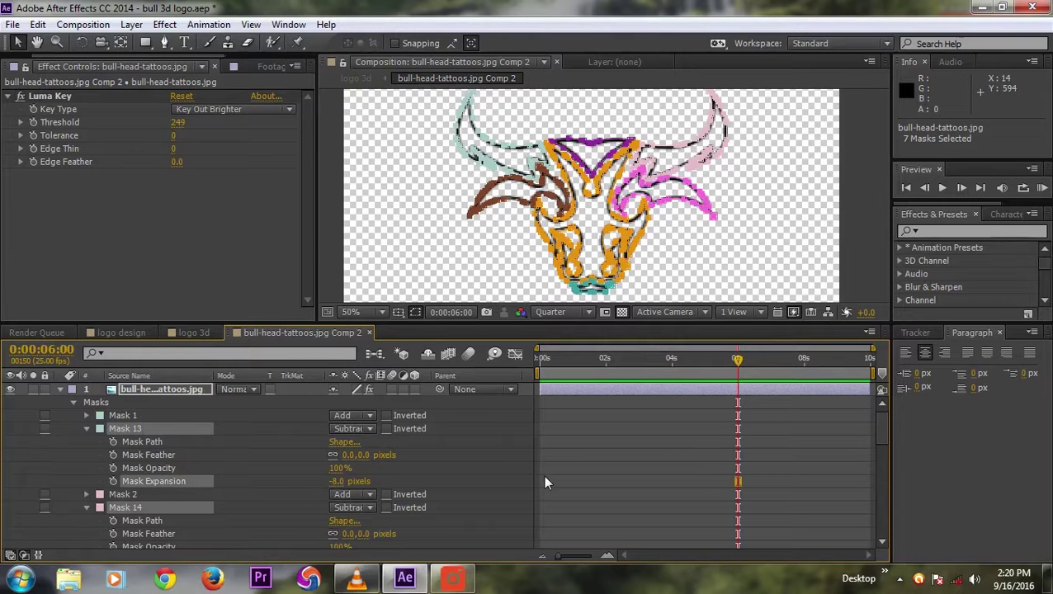
left_click(496, 455)
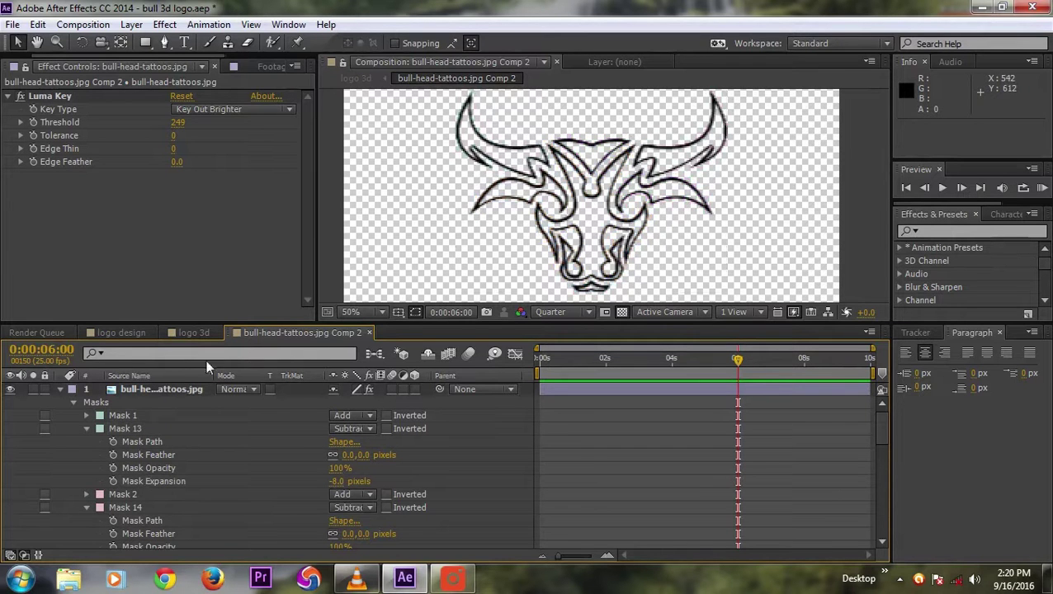
left_click(60, 389)
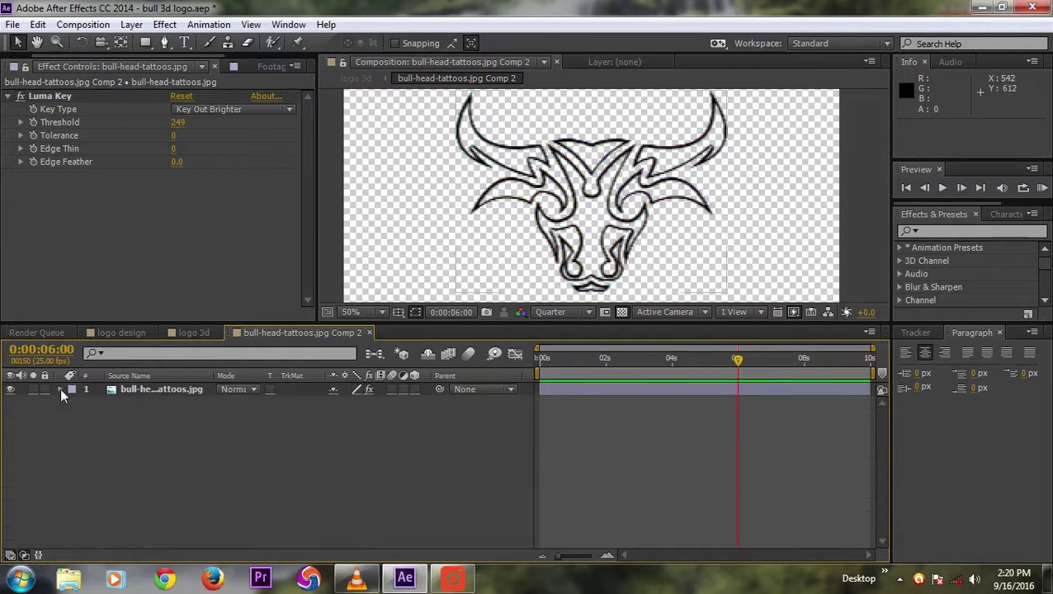
- In logo 3d, hide every layer except the outlined bull Comp 2 layer
left_click(190, 332)
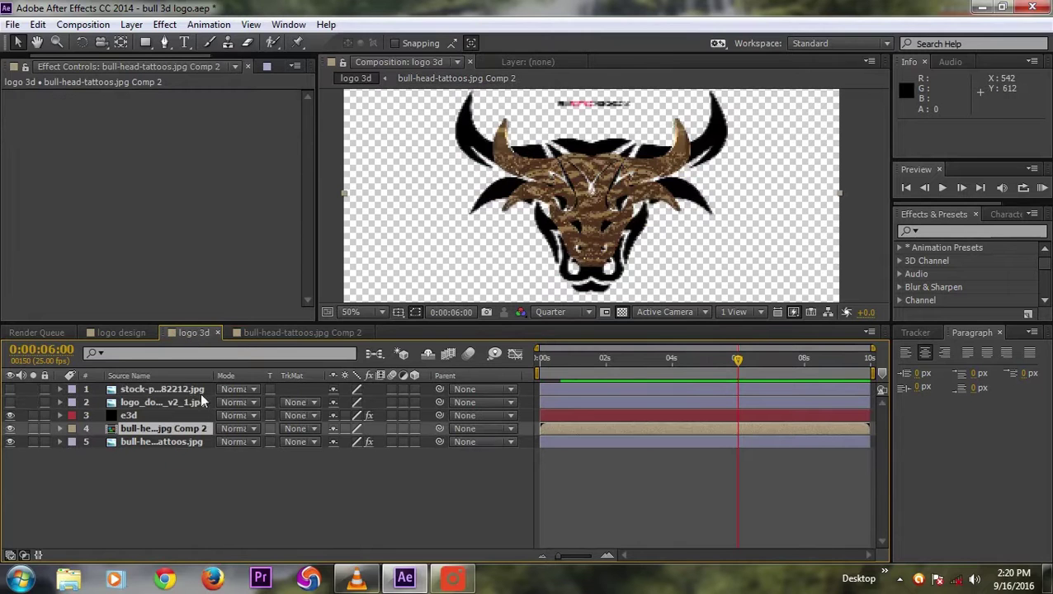
left_click(10, 429)
left_click(10, 441)
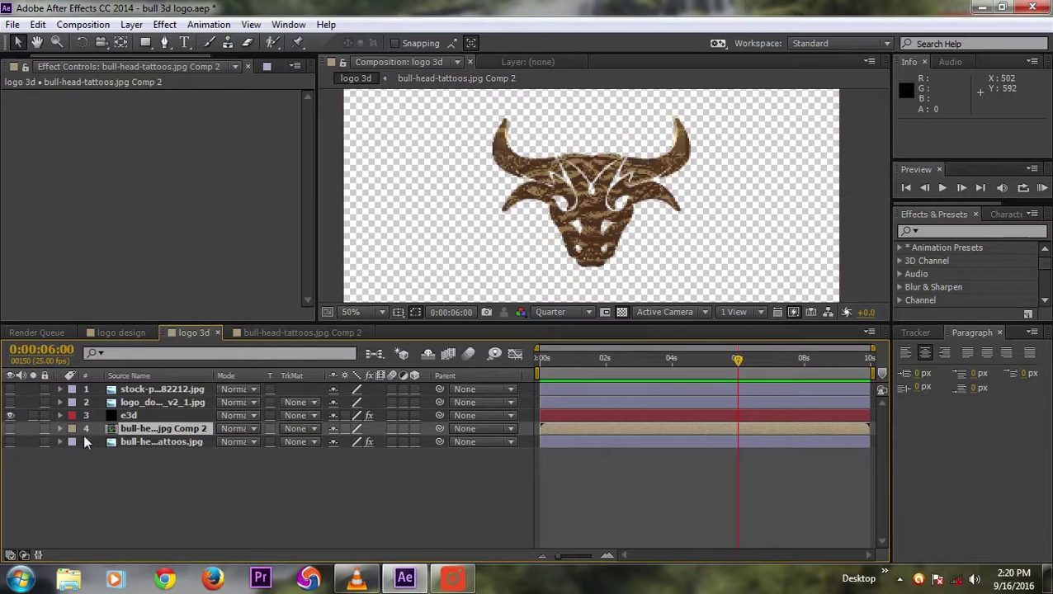
left_click(10, 429)
left_click(9, 415)
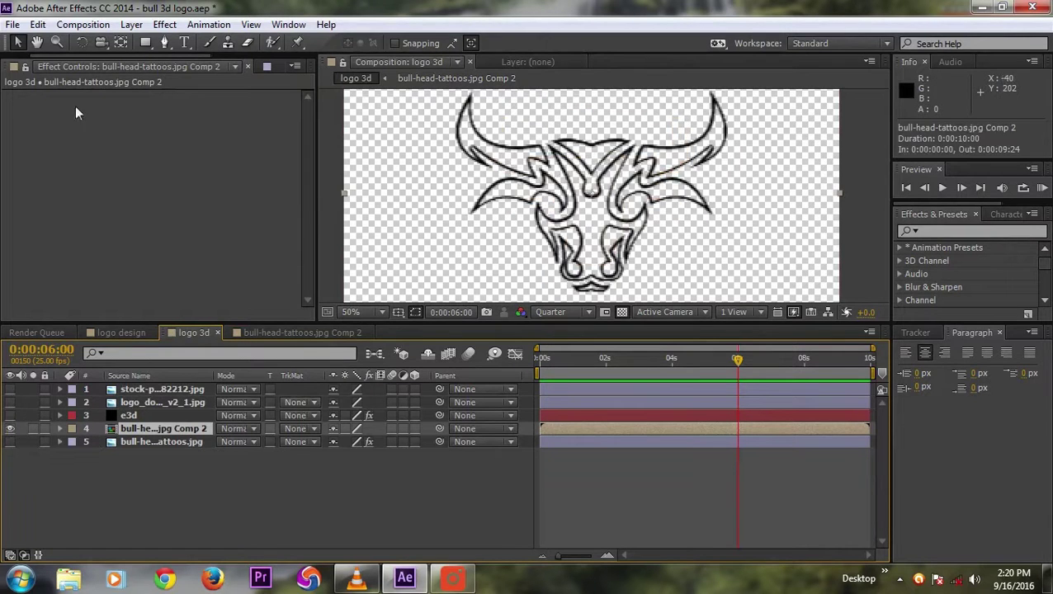
- Auto-trace the outlined bull layer into masks with default settings, then select e3d
left_click(86, 25)
mouse_move(132, 24)
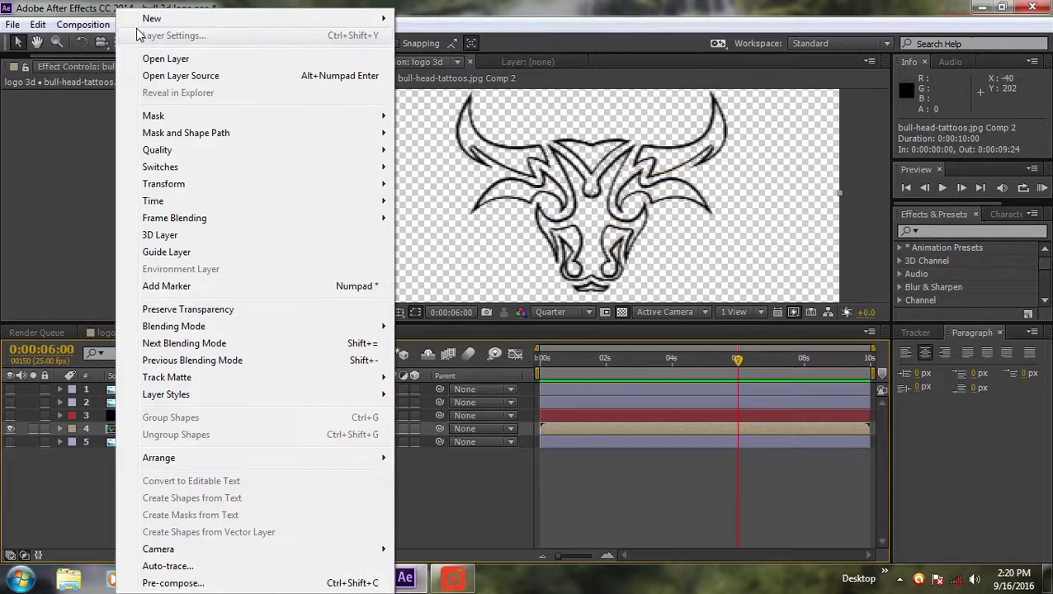
left_click(167, 566)
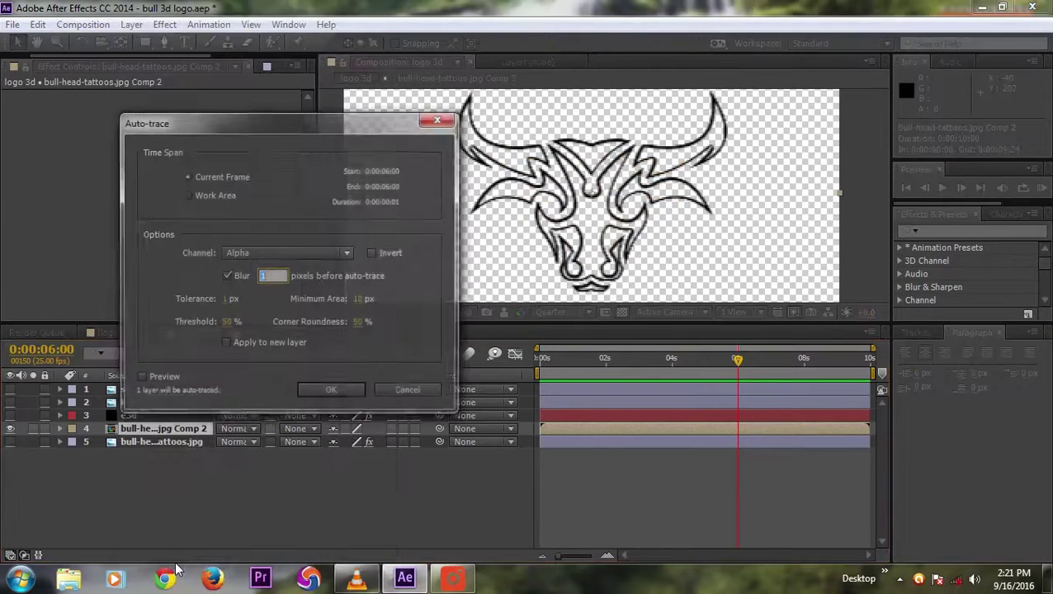
left_click(347, 393)
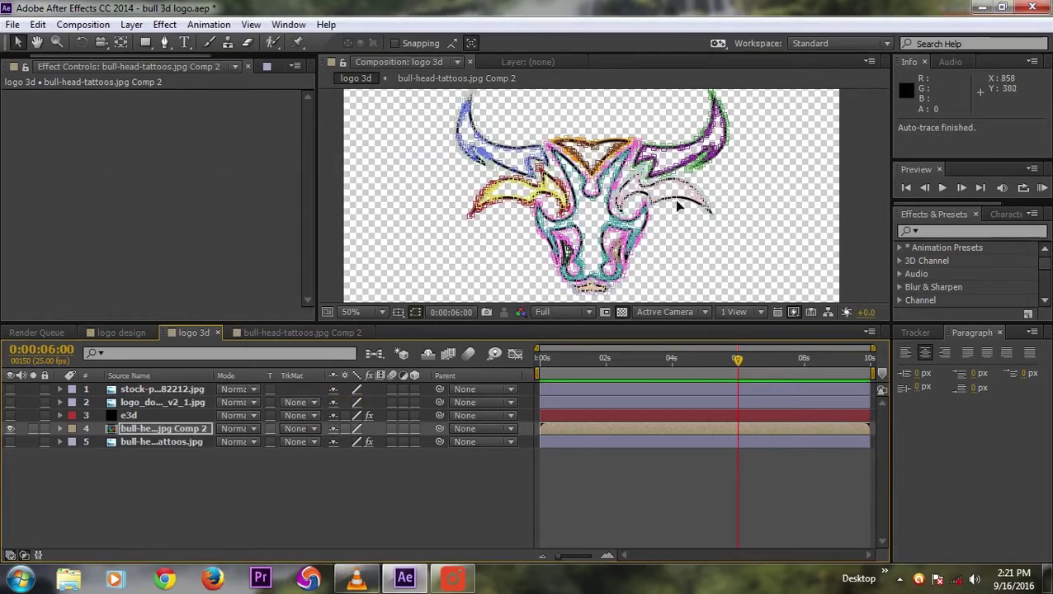
left_click(132, 415)
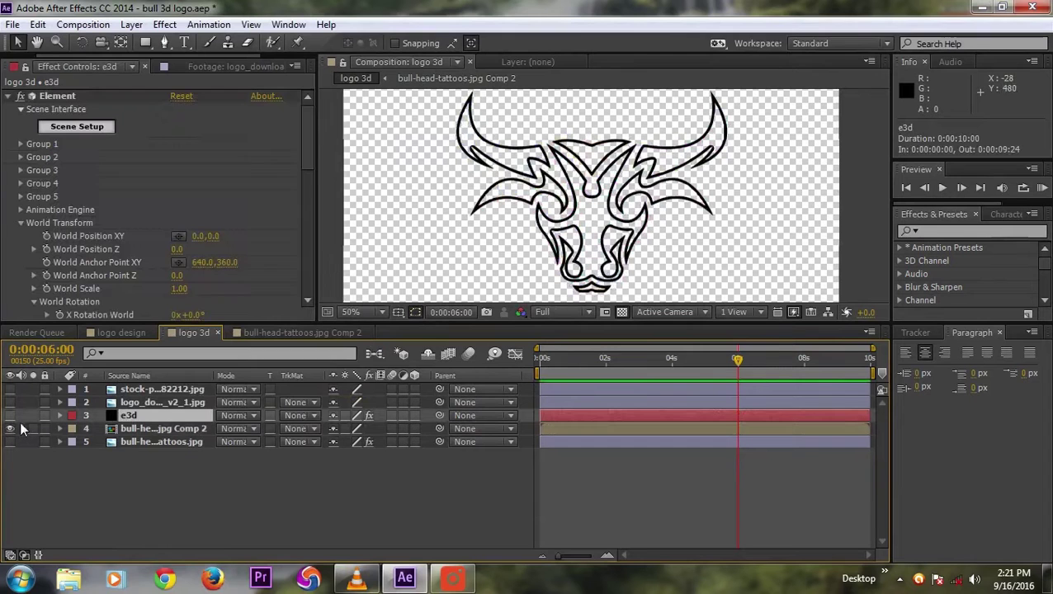
- Assign bull-head-tattoos.jpg Comp 2 as Element's Path Layer 2 and open Scene Setup
scroll(96, 205, "down", 4)
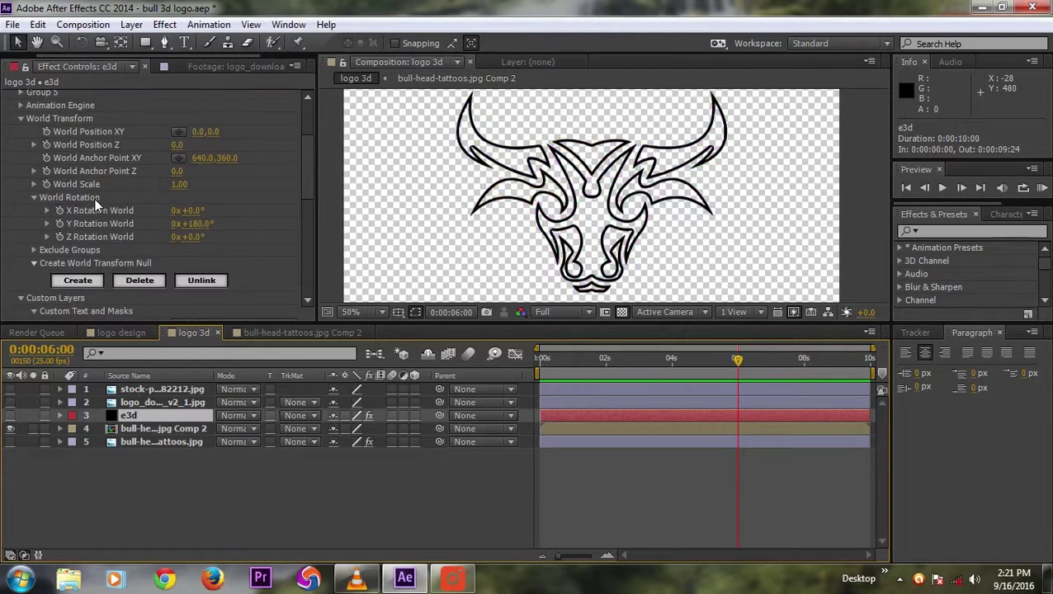
scroll(96, 205, "down", 1)
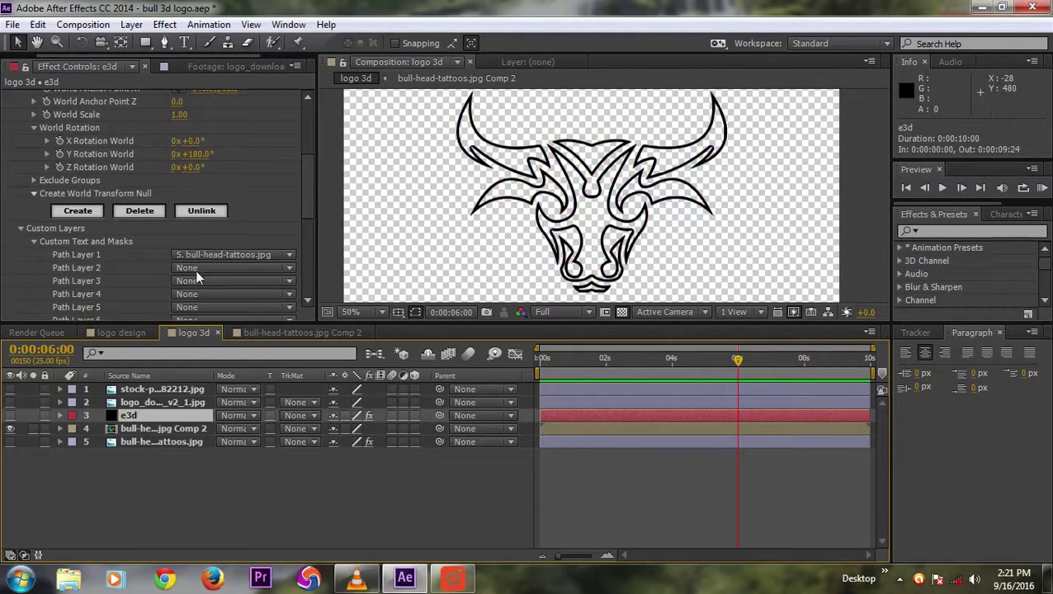
scroll(95, 237, "down", 1)
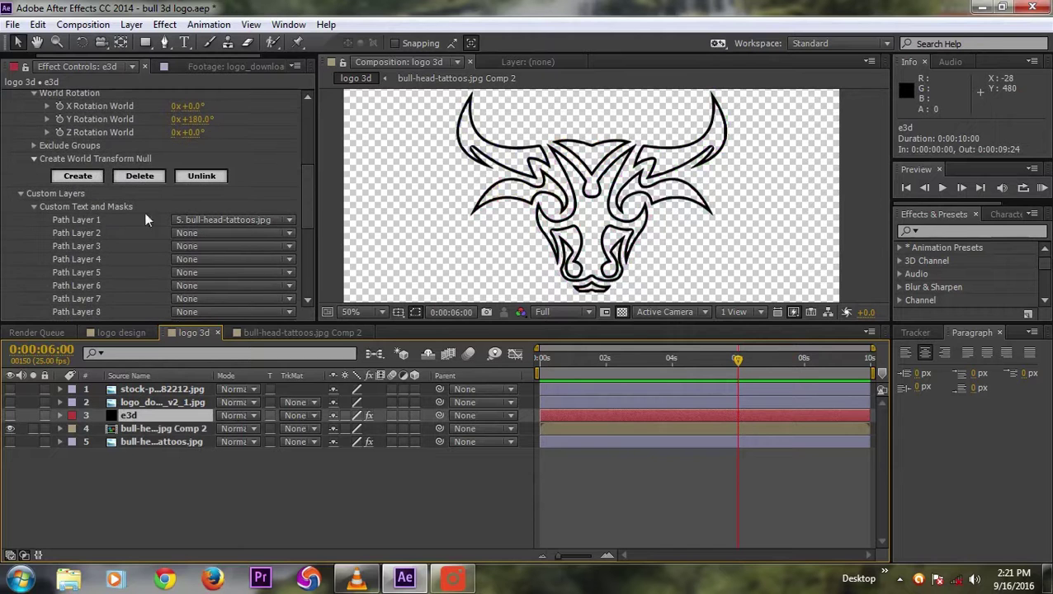
left_click(196, 235)
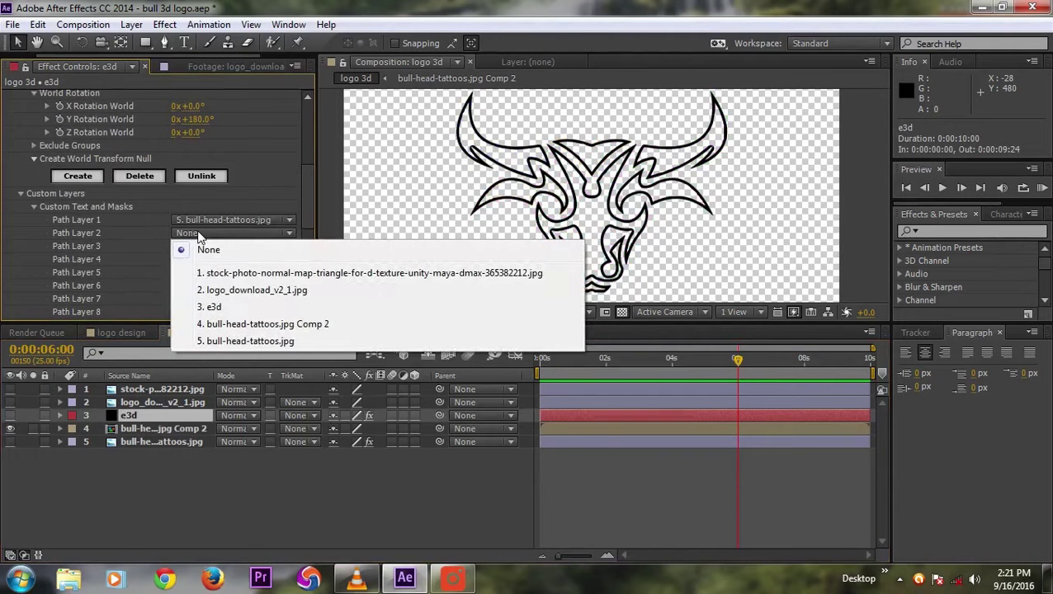
left_click(258, 325)
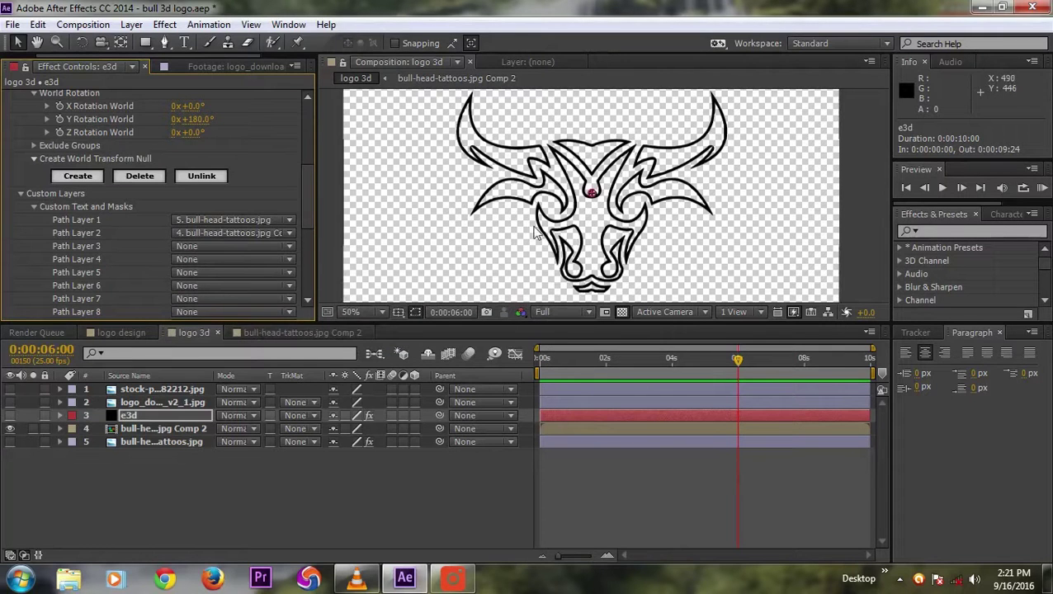
scroll(186, 276, "up", 5)
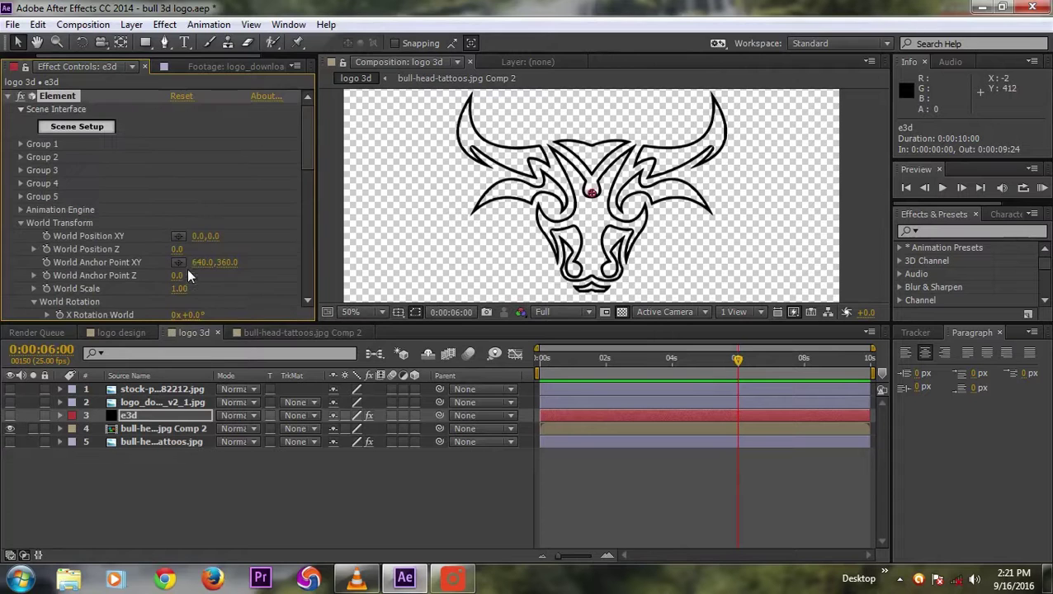
left_click(98, 129)
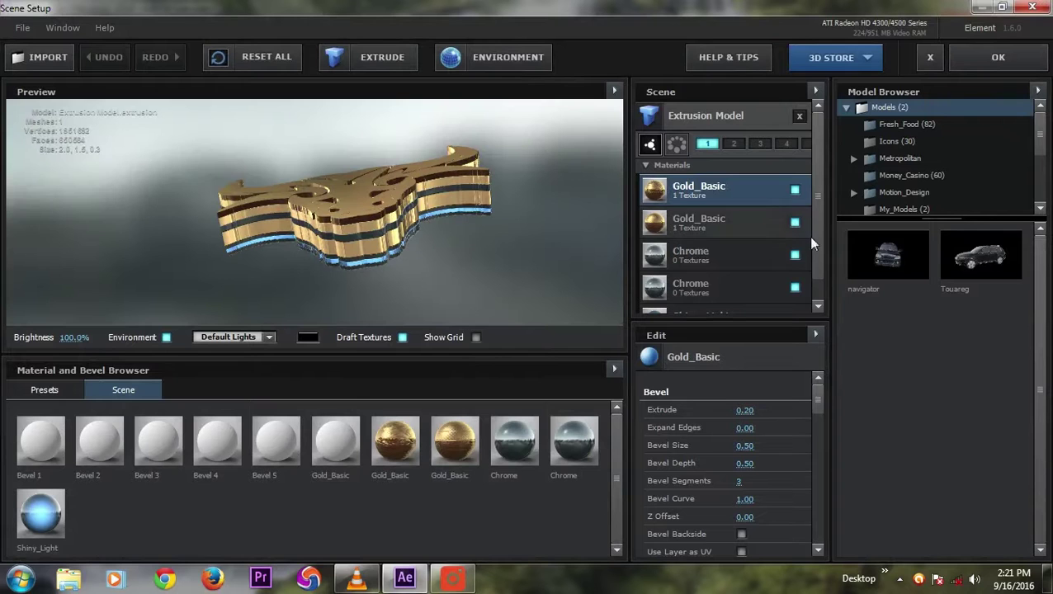
- Add a second extrusion model to the Element scene with the EXTRUDE button
scroll(814, 198, "down", 1)
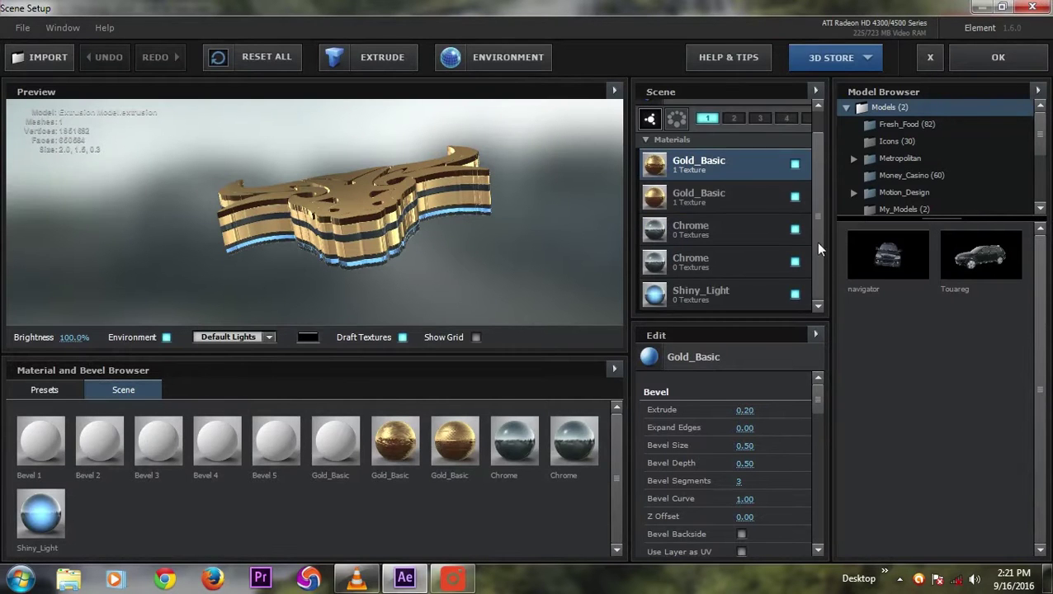
scroll(815, 242, "up", 1)
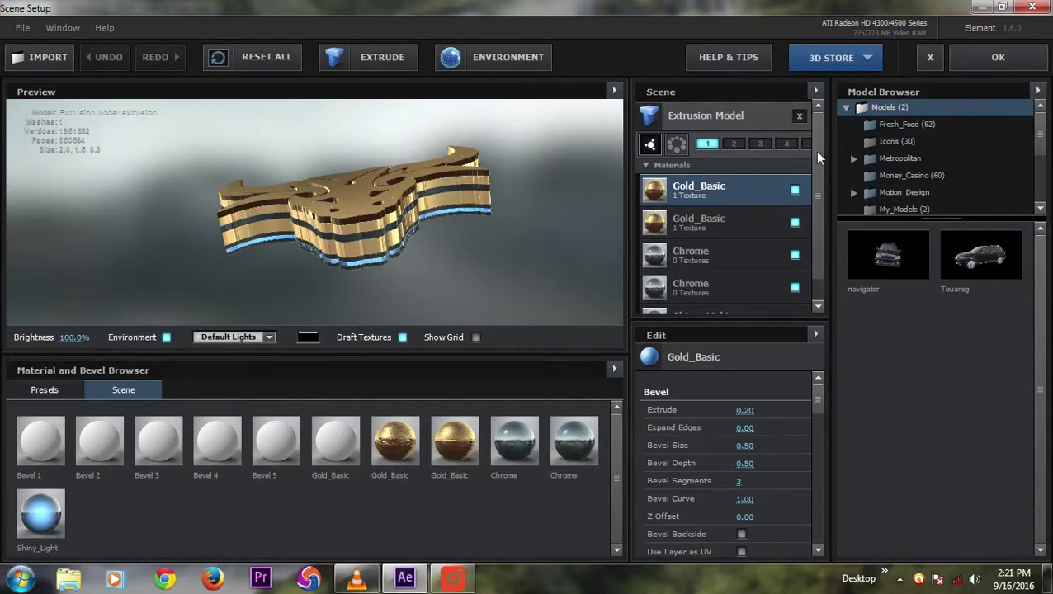
left_click(726, 118)
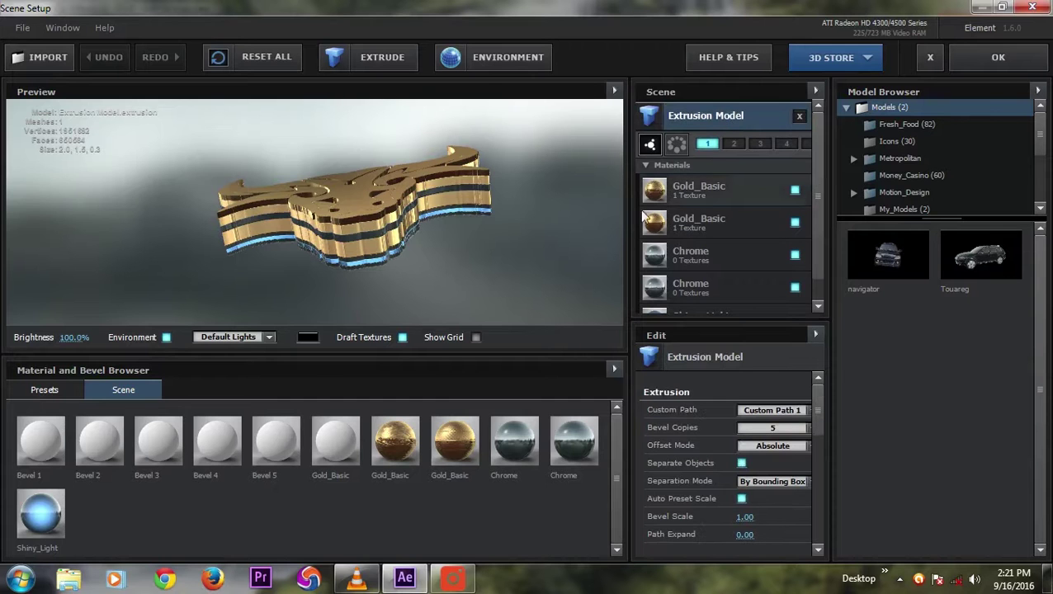
scroll(813, 166, "down", 1)
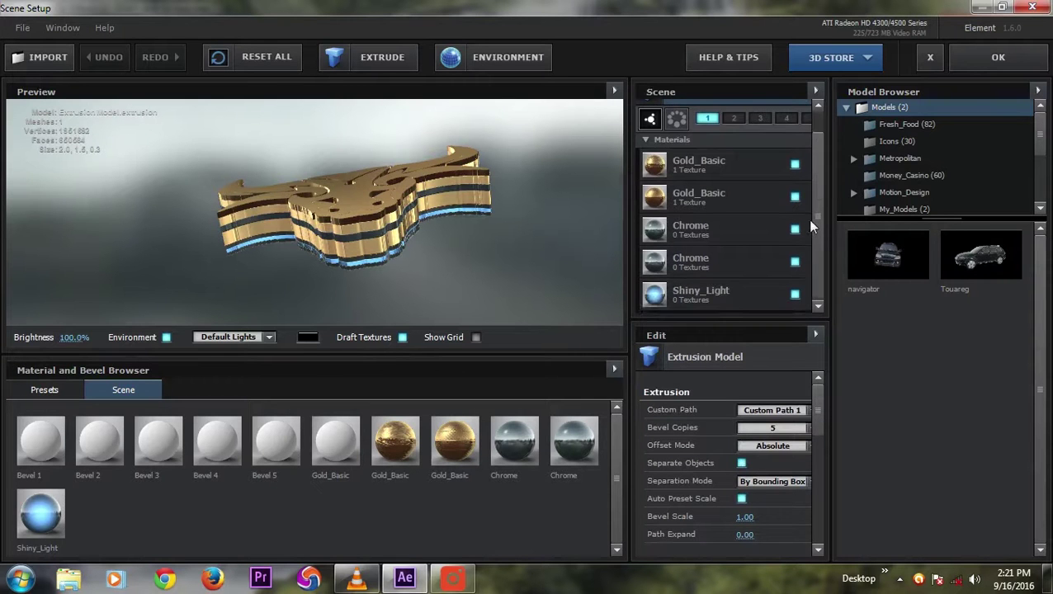
scroll(814, 174, "up", 1)
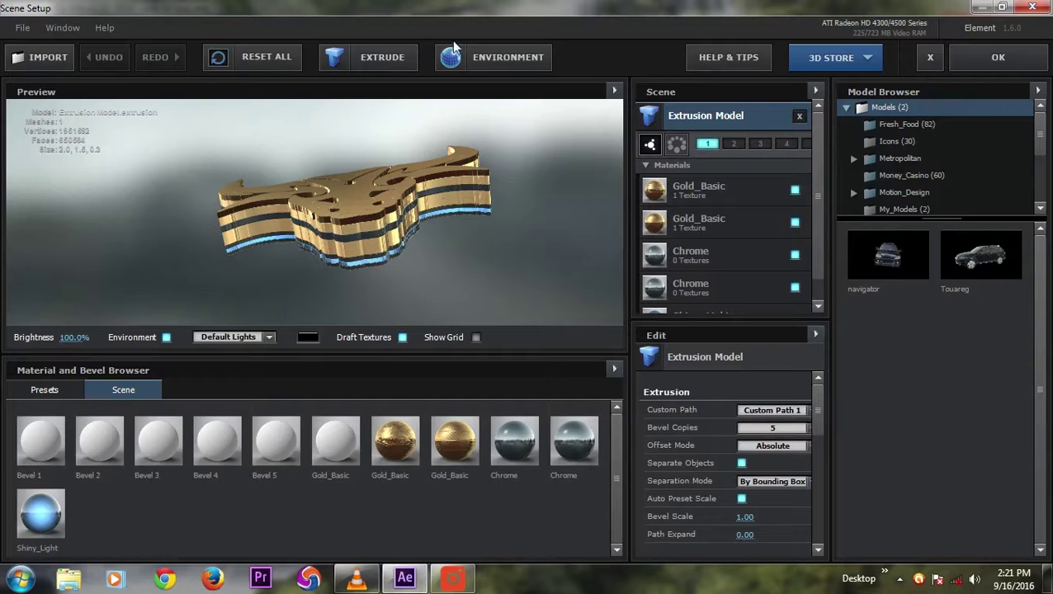
left_click(357, 53)
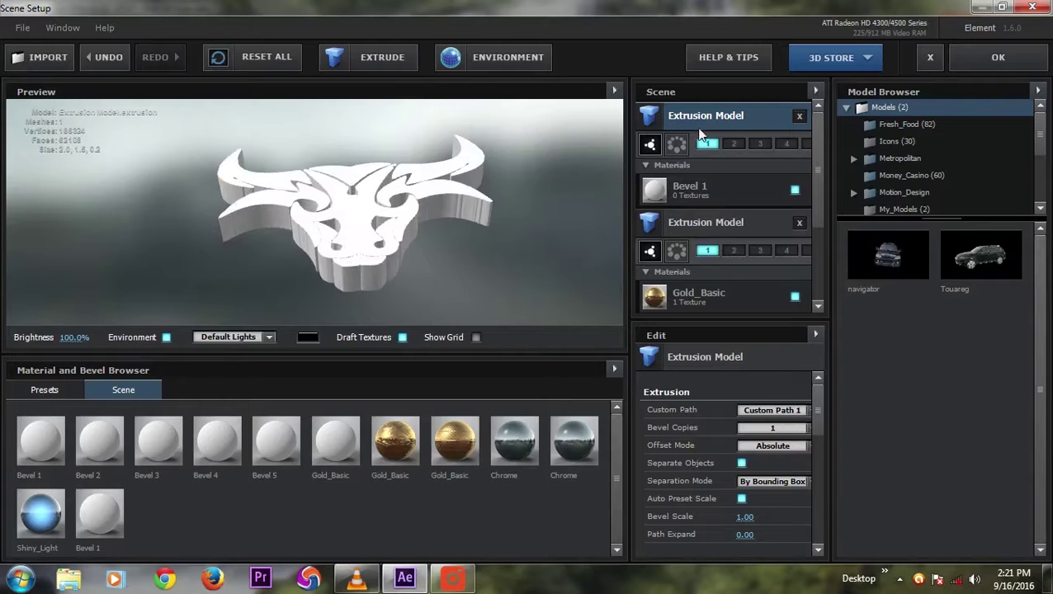
- Set the new extrusion's Custom Path to Custom Path 2 and select its Bevel 1 material
left_click(779, 412)
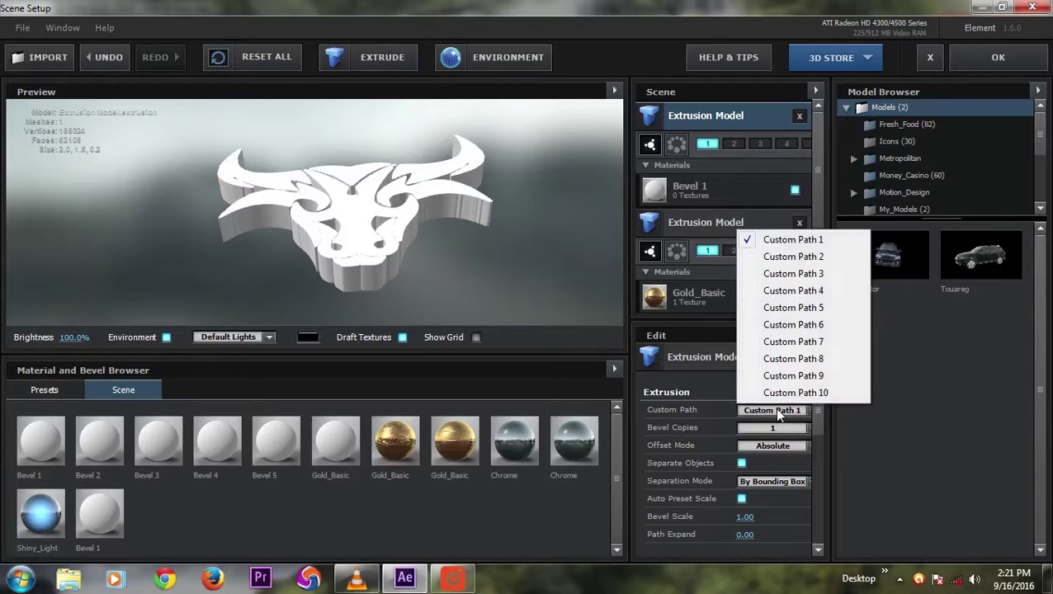
left_click(793, 259)
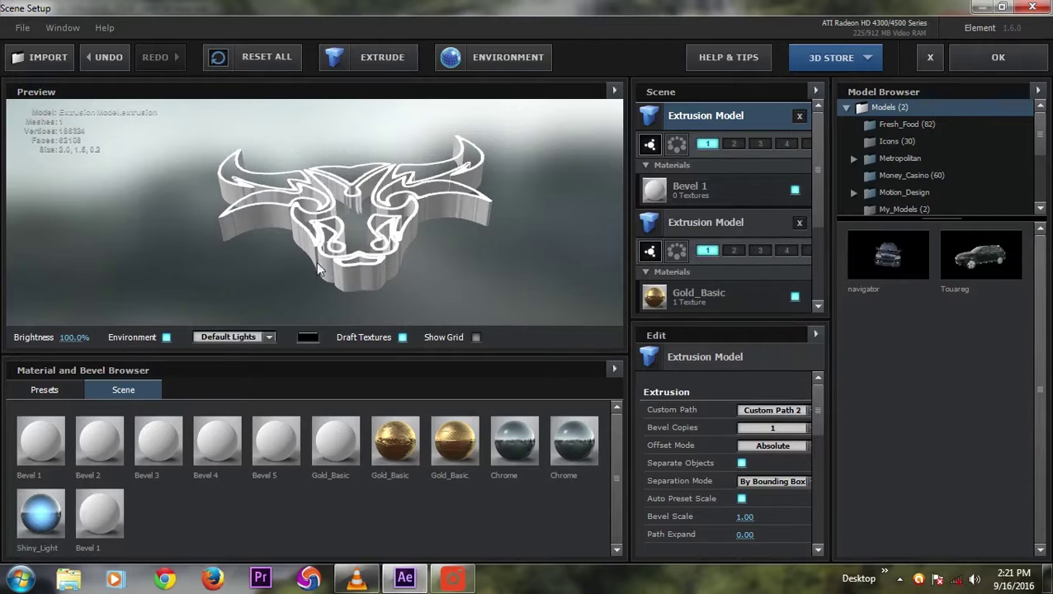
mouse_move(316, 306)
left_mouse_down()
mouse_move(302, 309)
mouse_move(347, 312)
mouse_move(264, 274)
mouse_move(358, 263)
mouse_move(309, 297)
left_mouse_up()
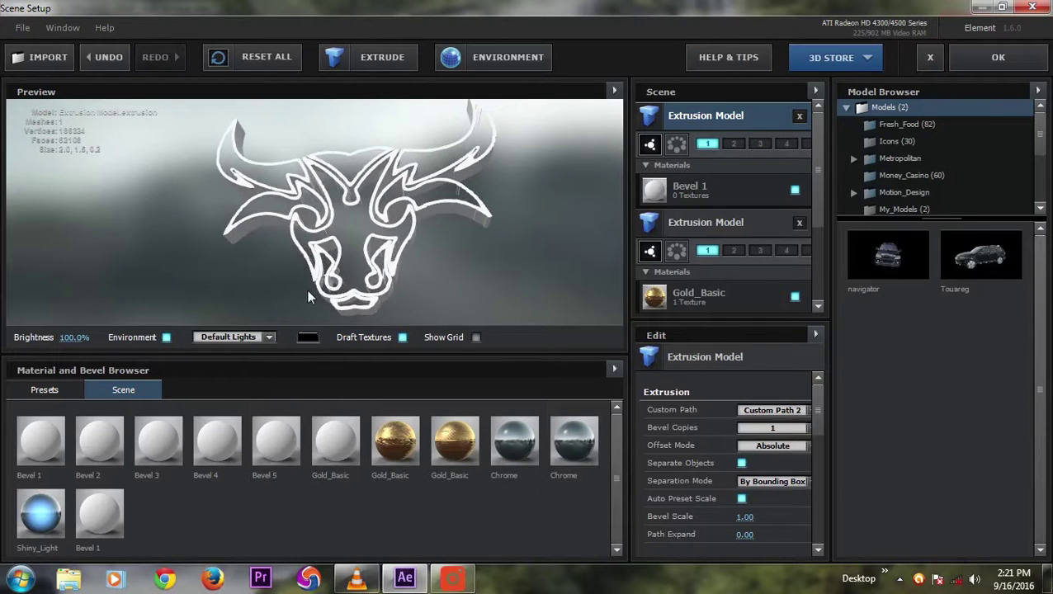
left_click(406, 272)
scroll(406, 272, "up", 3)
scroll(411, 283, "down", 3)
mouse_move(411, 285)
left_mouse_down()
mouse_move(419, 238)
mouse_move(406, 276)
left_mouse_up()
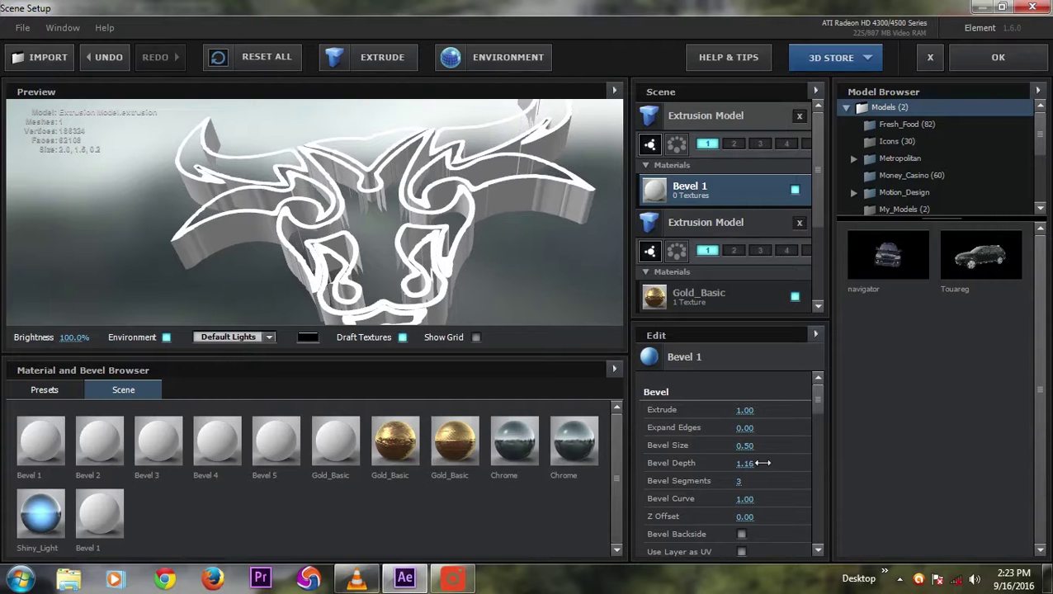
mouse_move(427, 264)
left_mouse_down()
mouse_move(423, 216)
mouse_move(423, 307)
mouse_move(441, 261)
left_mouse_up()
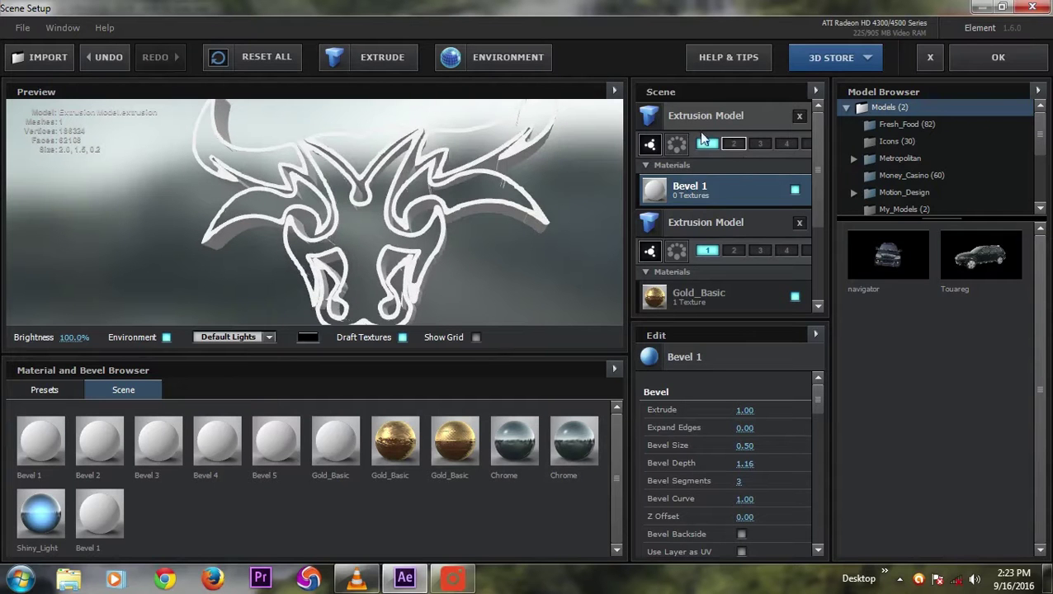
- Assign the first extrusion model to group 2 and apply the scene
left_click(734, 146)
scroll(727, 167, "down", 2)
mouse_move(441, 222)
left_mouse_down()
mouse_move(450, 218)
mouse_move(434, 231)
left_mouse_up()
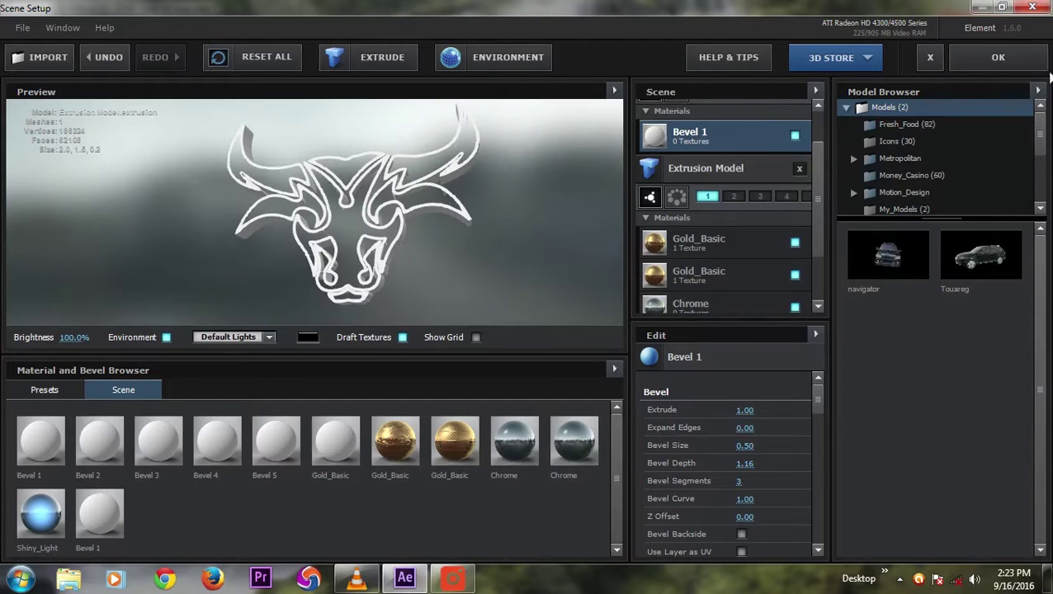
left_click(996, 58)
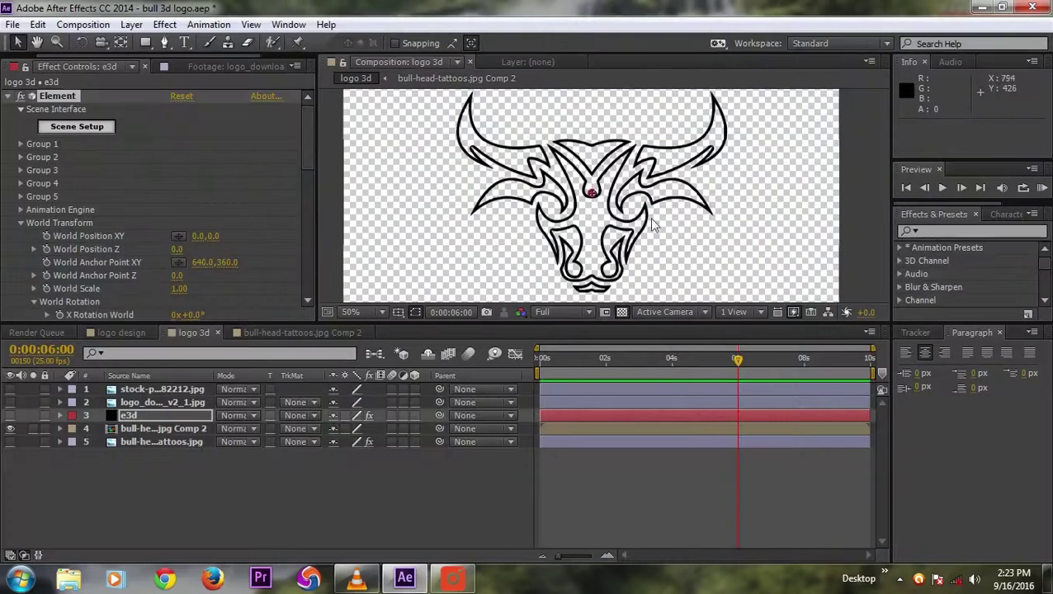
- Show the e3d layer and add a 28mm Camera 1 layer to logo 3d
left_click(11, 416)
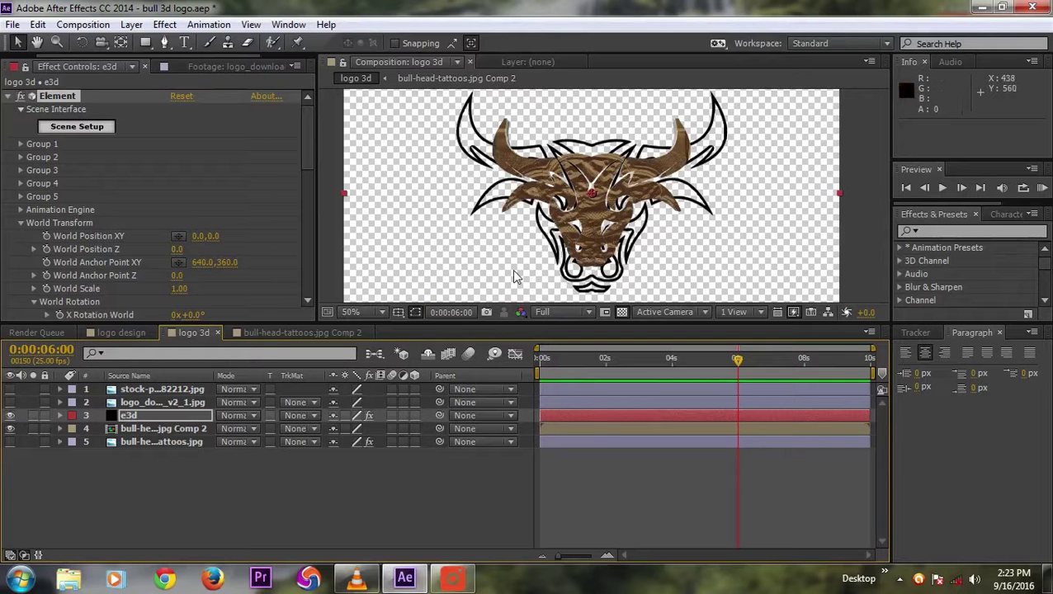
right_click(173, 506)
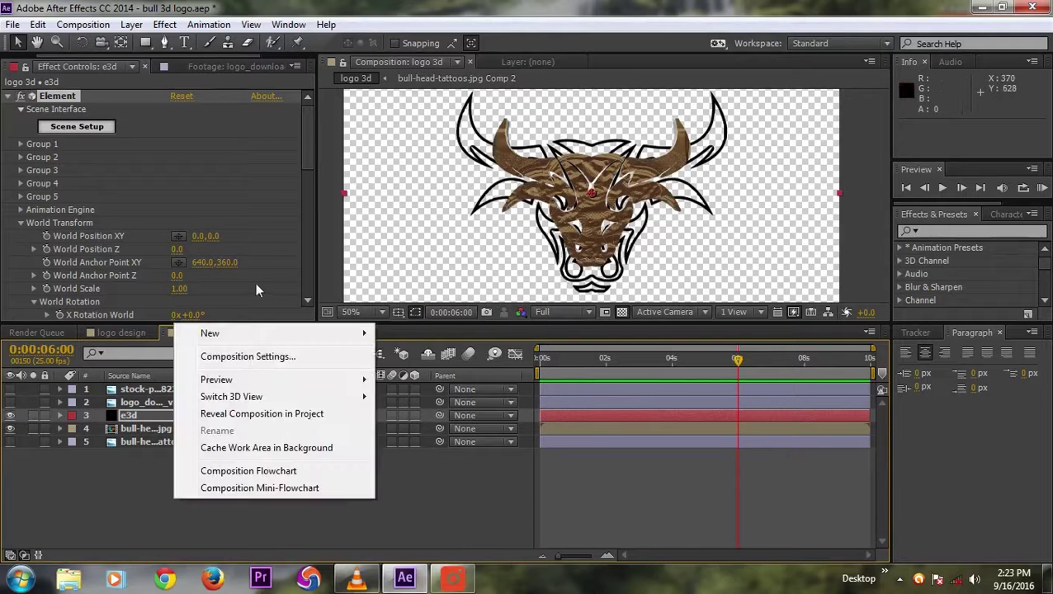
mouse_move(235, 333)
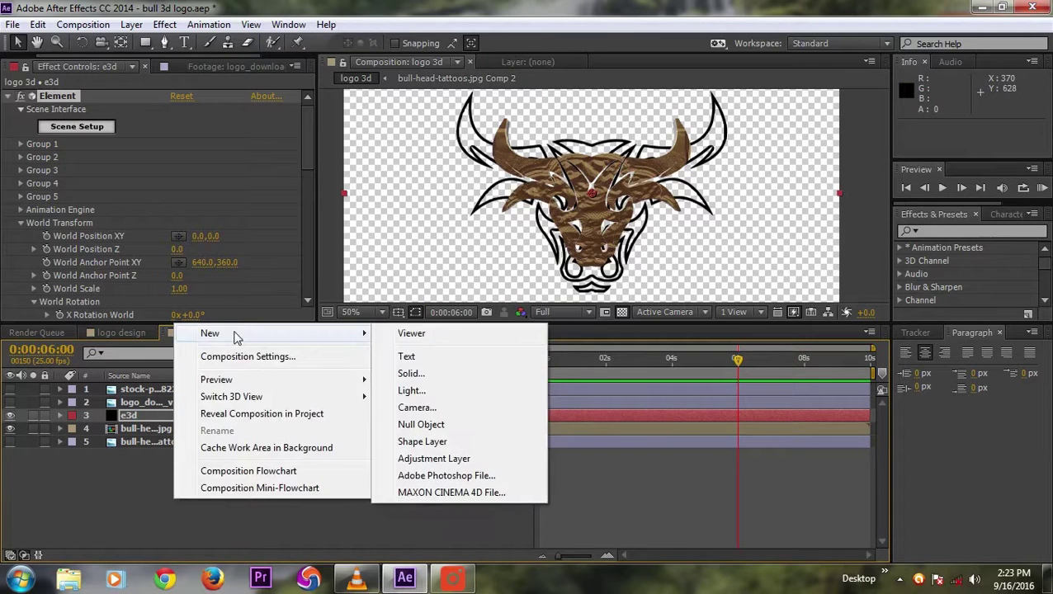
left_click(417, 408)
left_click(344, 177)
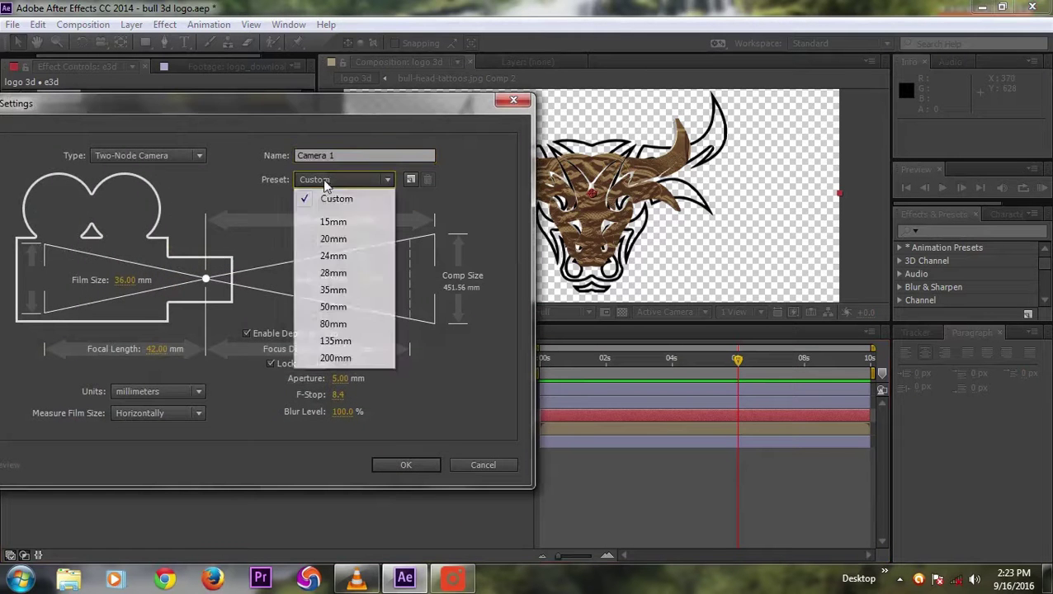
left_click(334, 275)
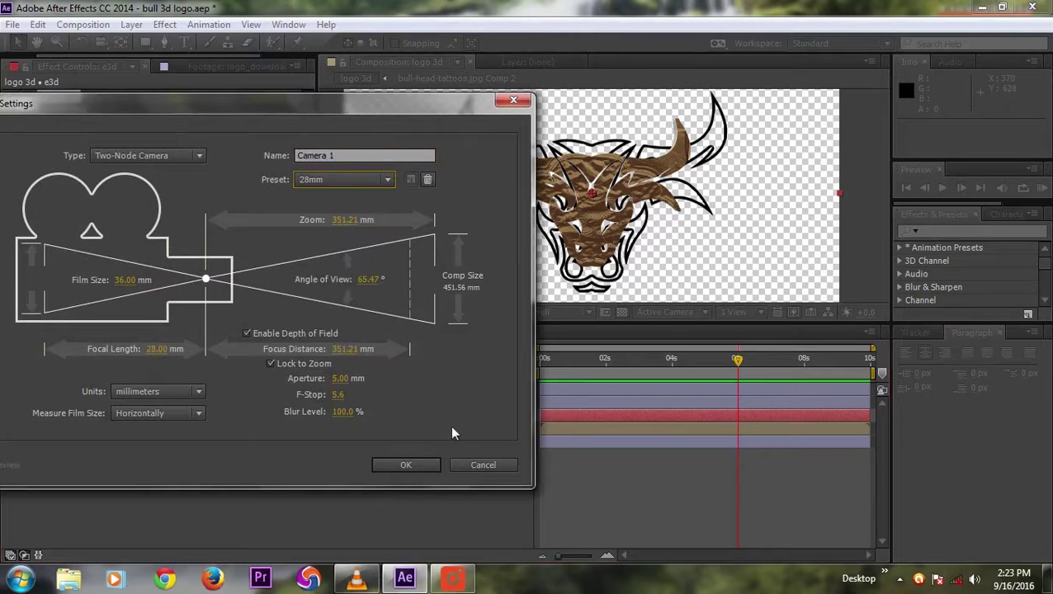
left_click(404, 465)
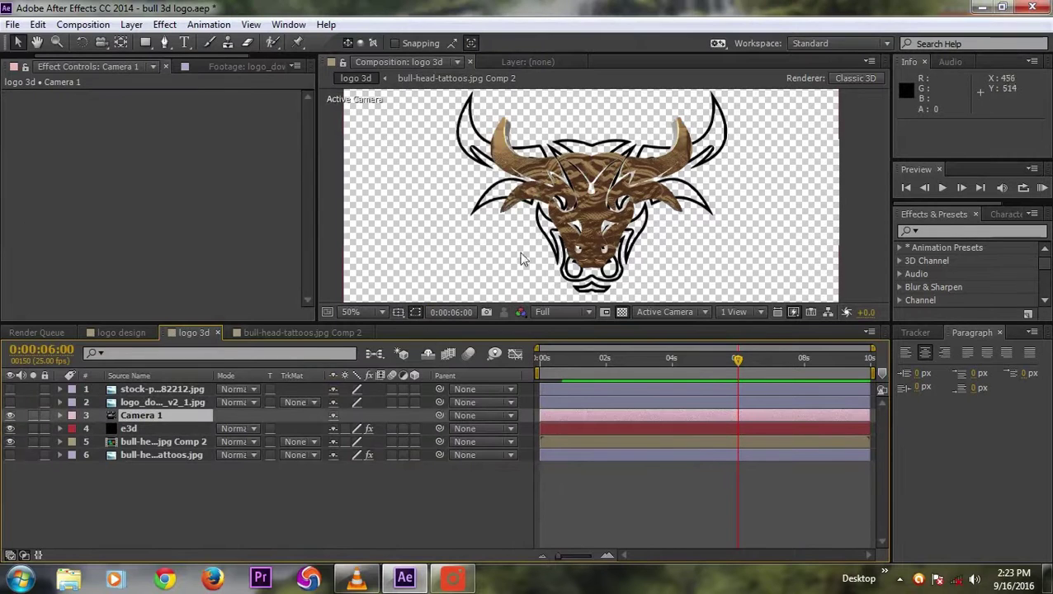
- Hide the outline layer and orbit Camera 1 around the bull at quarter preview resolution
left_click(10, 442)
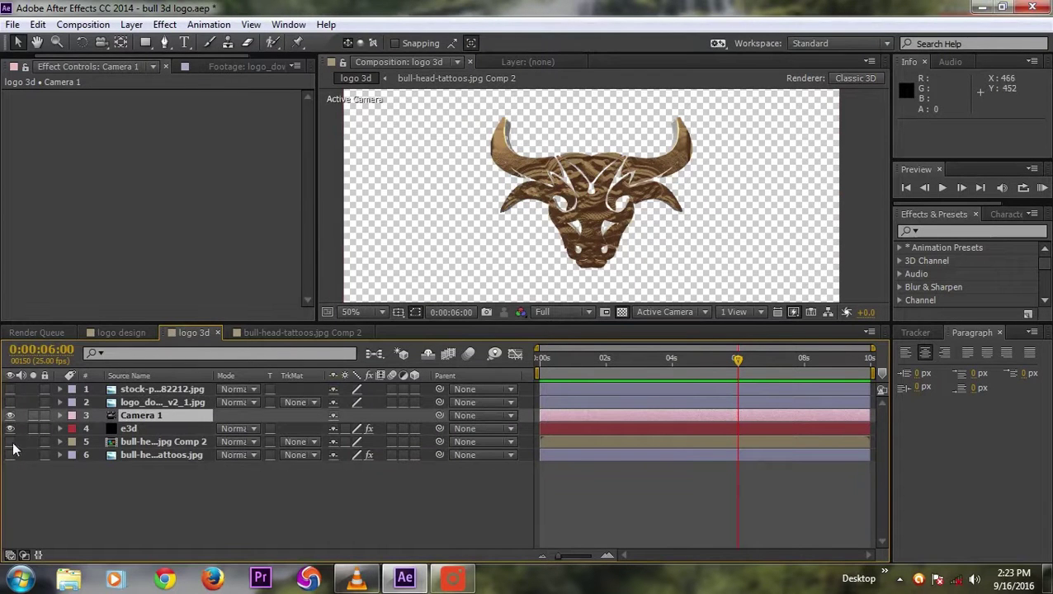
left_click(99, 44)
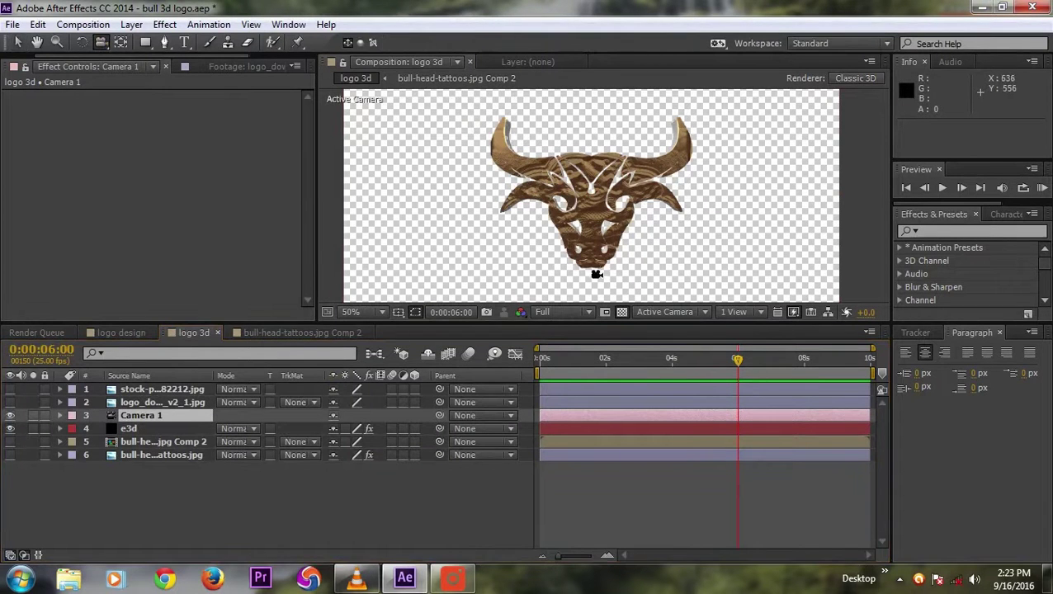
left_click_drag(595, 274, 574, 257)
left_click(572, 313)
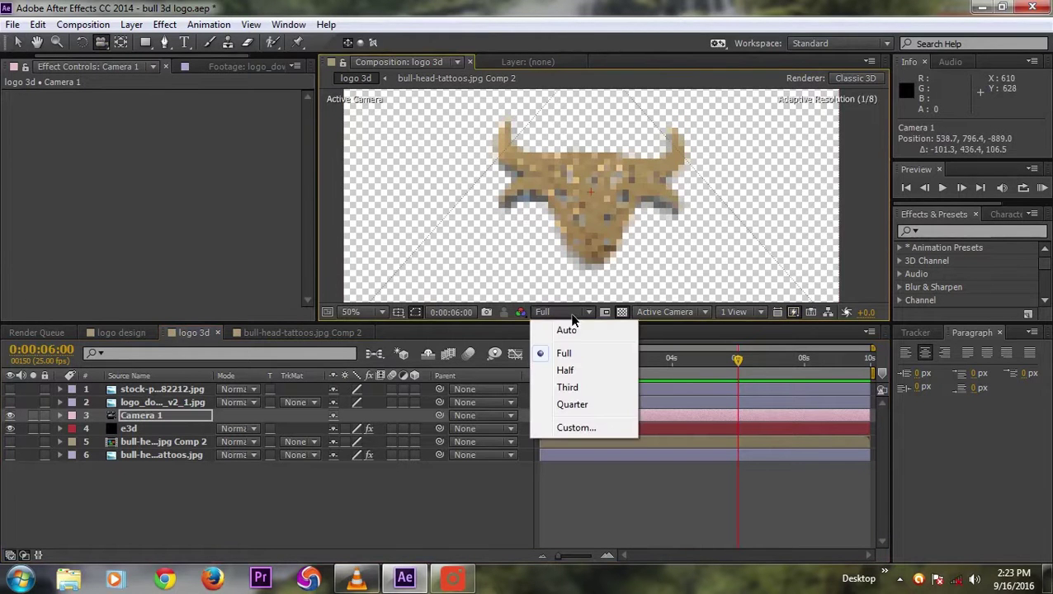
left_click(572, 407)
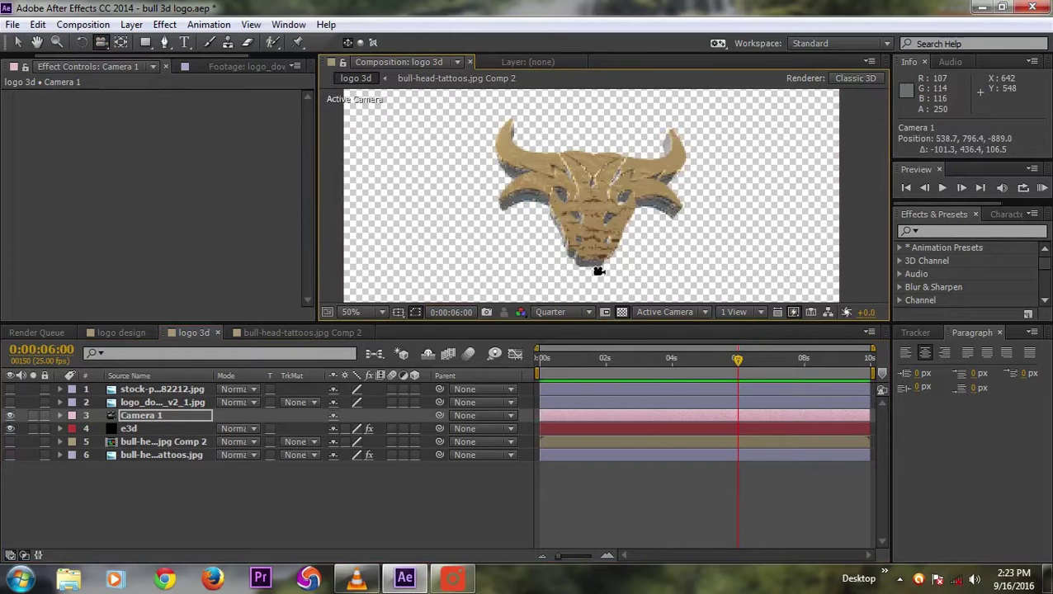
left_click_drag(598, 271, 616, 281)
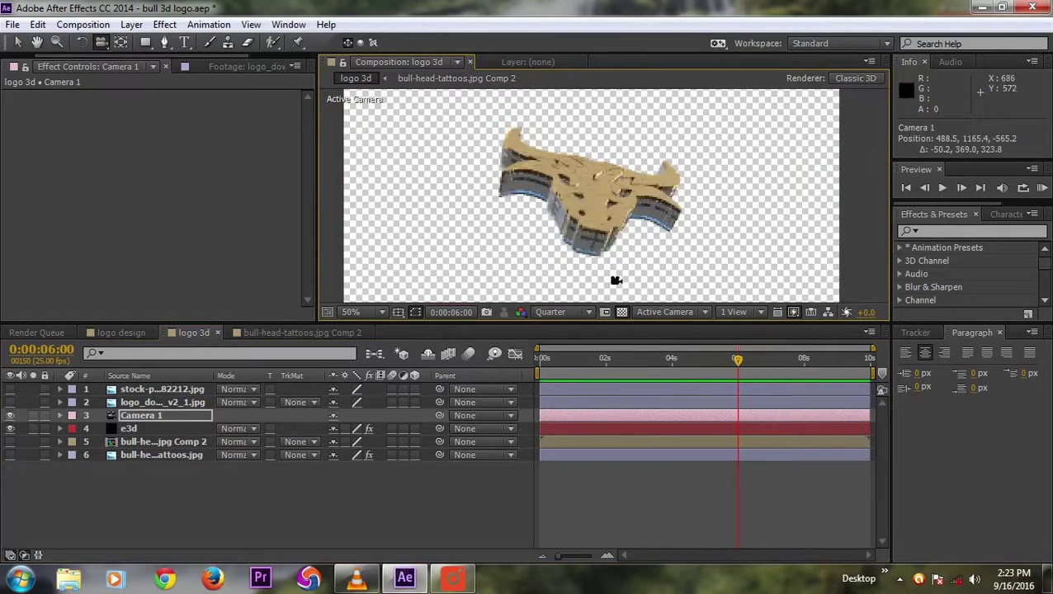
scroll(617, 241, "up", 3)
scroll(617, 241, "down", 1)
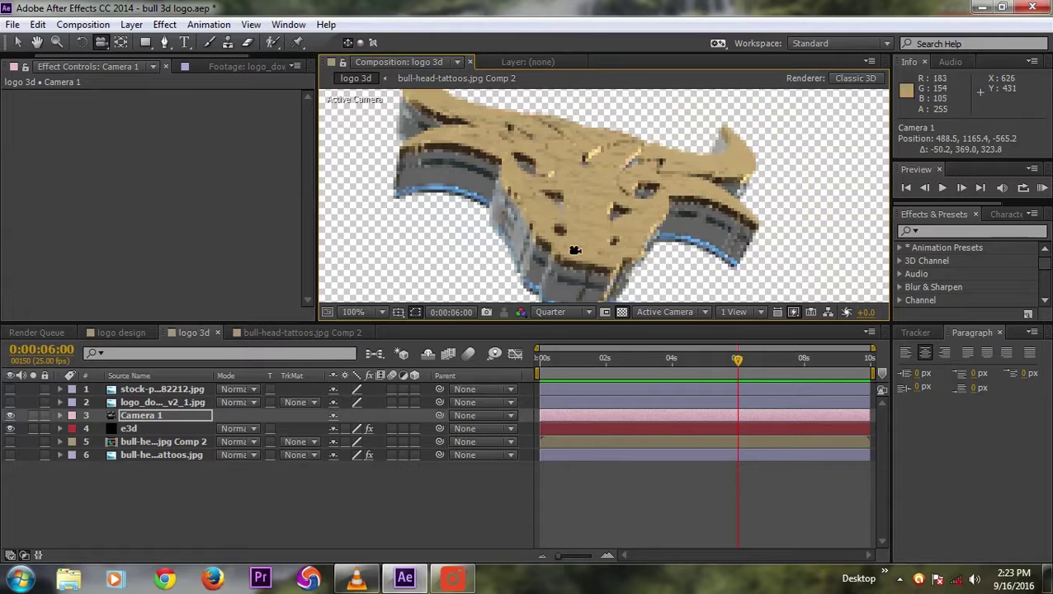
- Inspect Camera 1, Comp 2, and bull-head-tattoos.jpg's Luma Key: Key Out Brighter, threshold 249
left_click(153, 418)
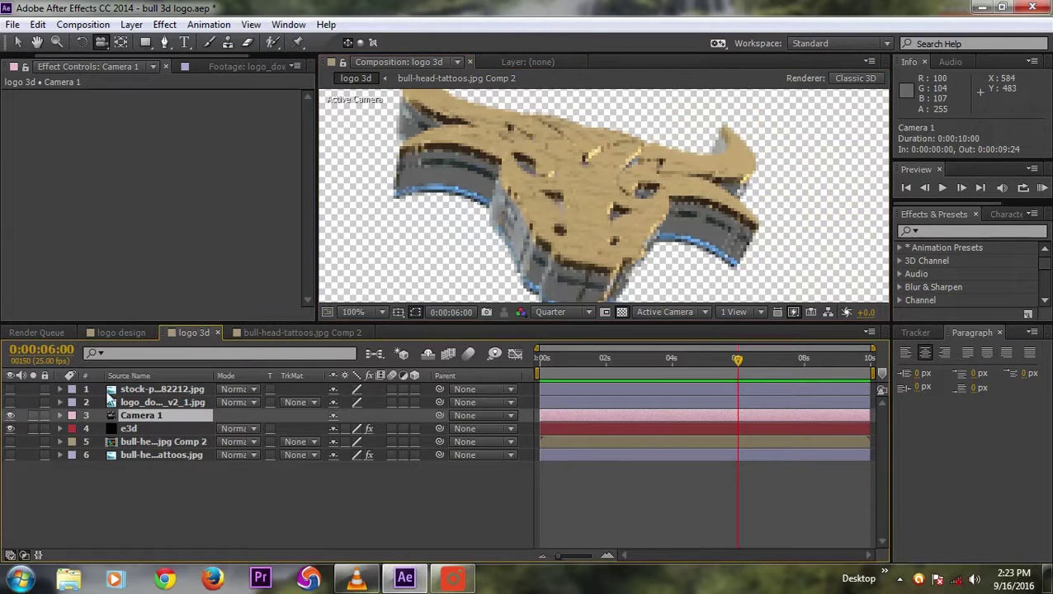
left_click(139, 441)
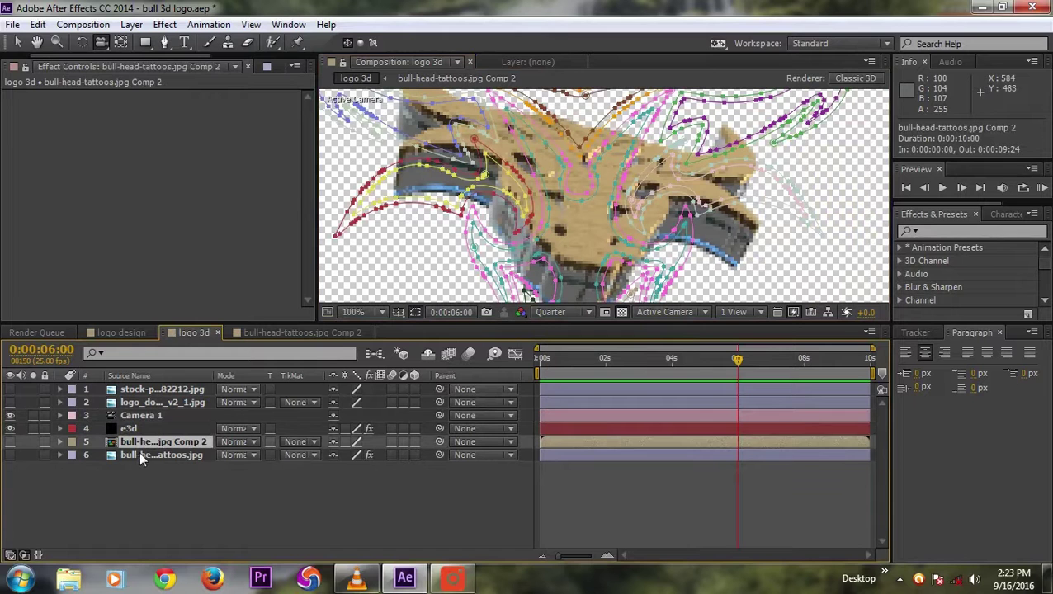
left_click(139, 451)
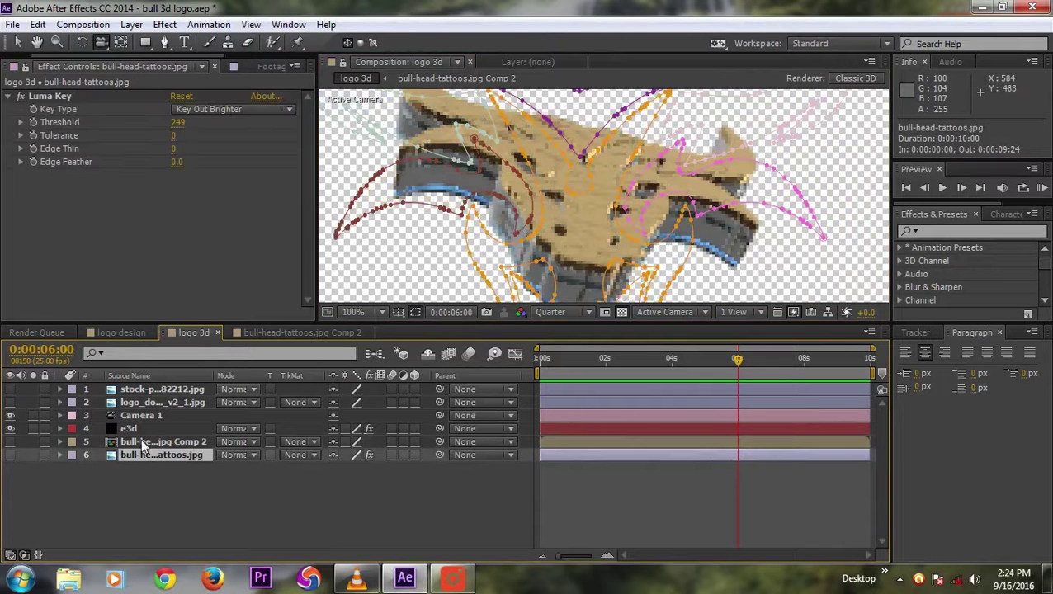
- On the e3d layer, expand Group 2's Particle Replicator and drag its Position Z forward
left_click(134, 429)
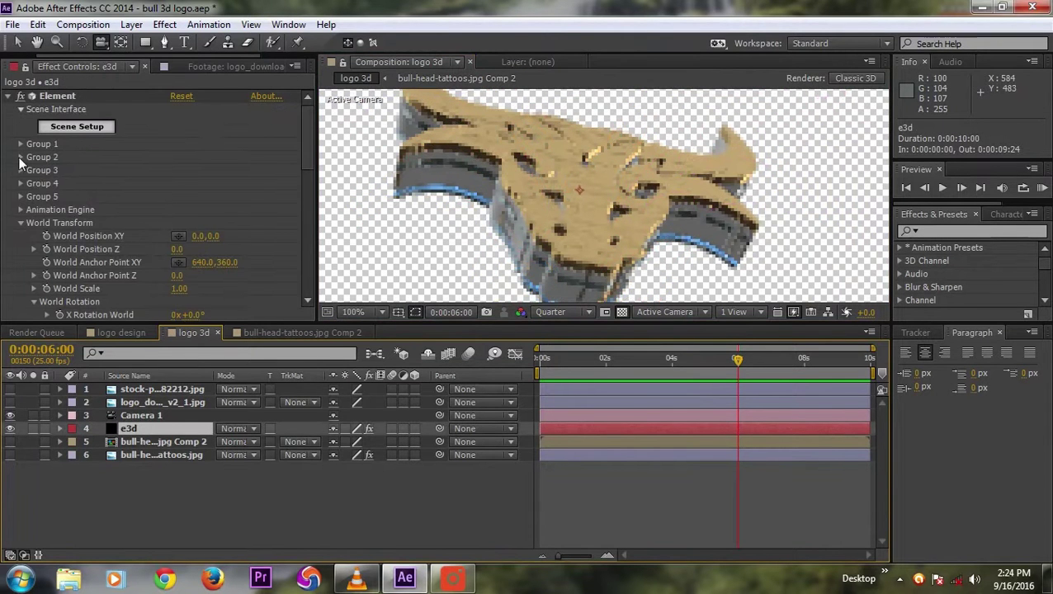
left_click(20, 157)
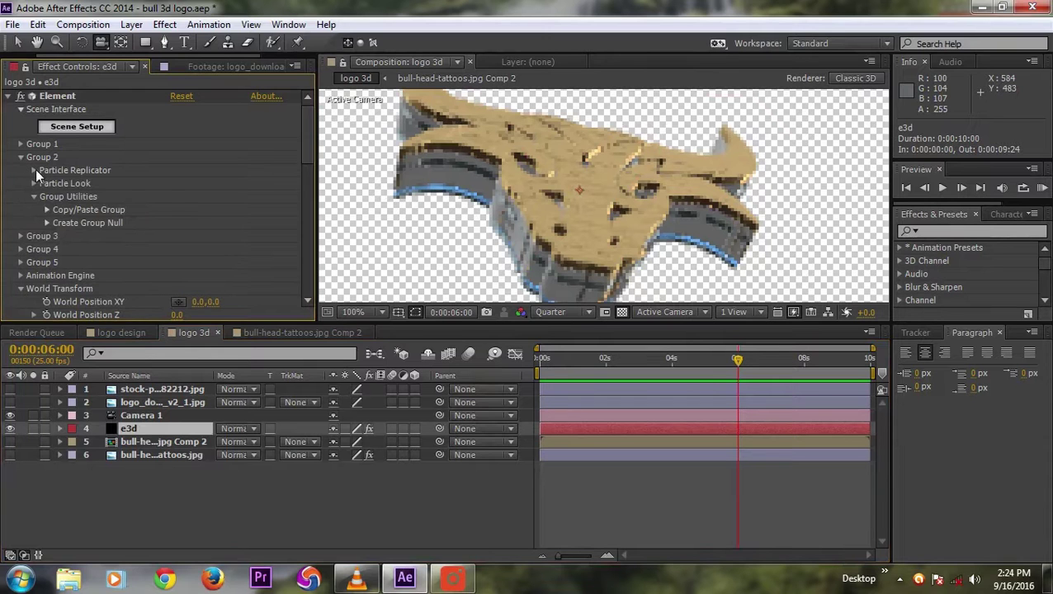
left_click(35, 170)
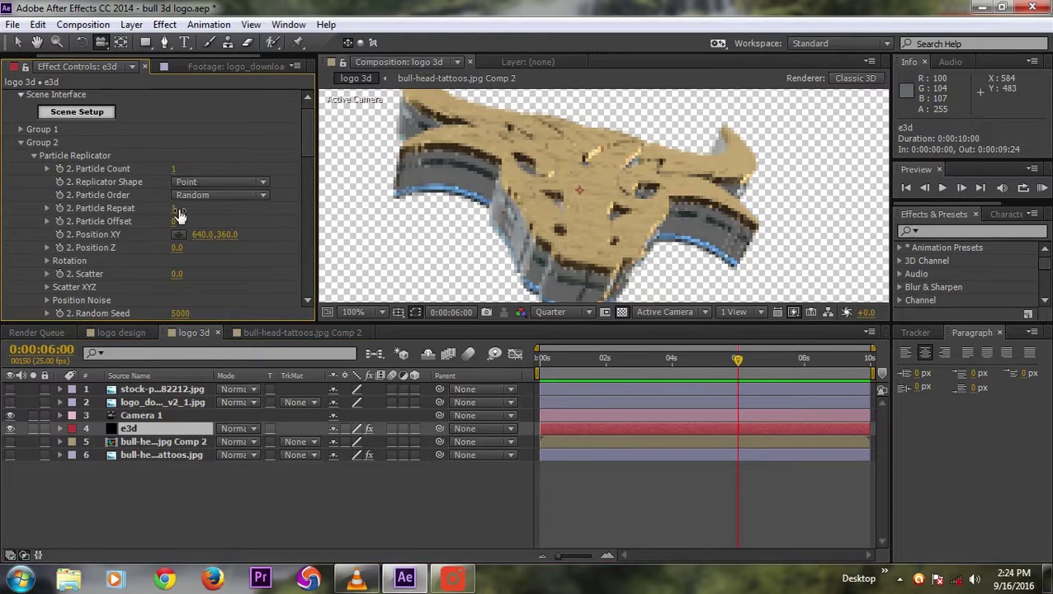
scroll(177, 212, "down", 1)
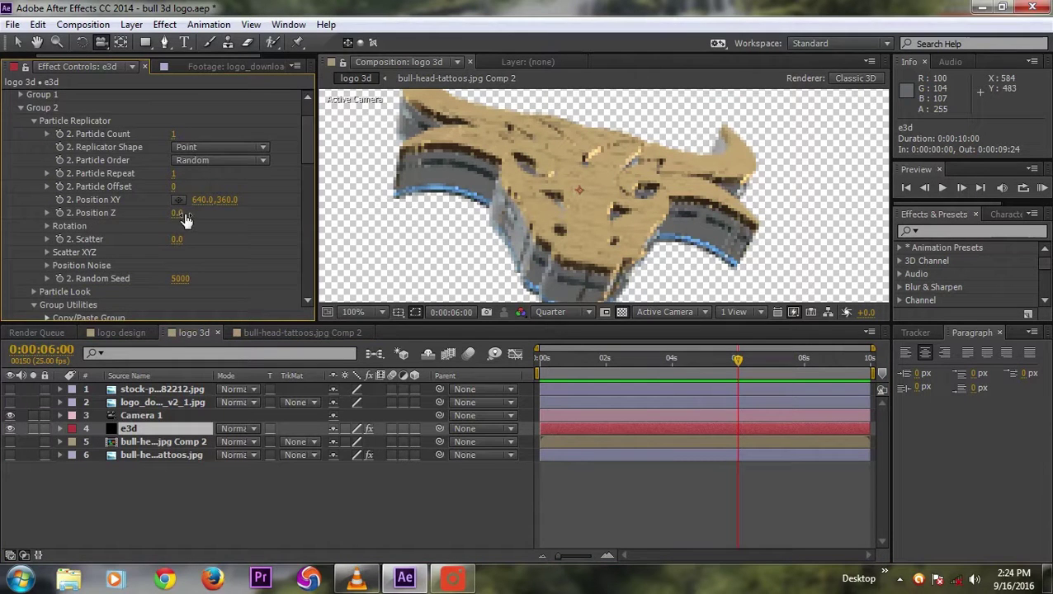
left_click_drag(185, 219, 195, 257)
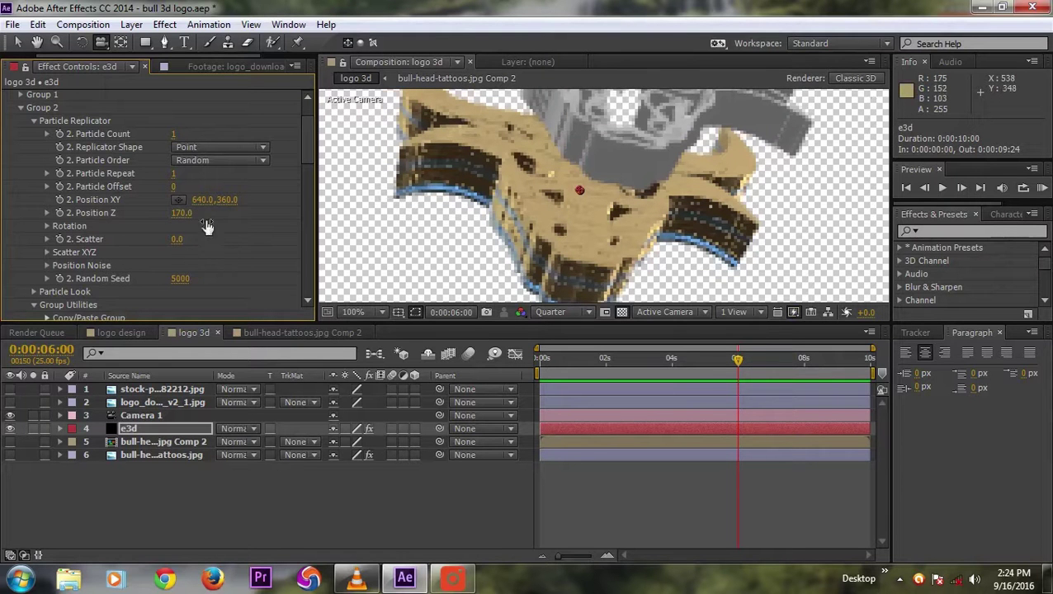
- Try Group 2 Position Z at 100 and 50, then settle on 20
left_click(188, 215)
type("100")
key("Return")
left_click(187, 216)
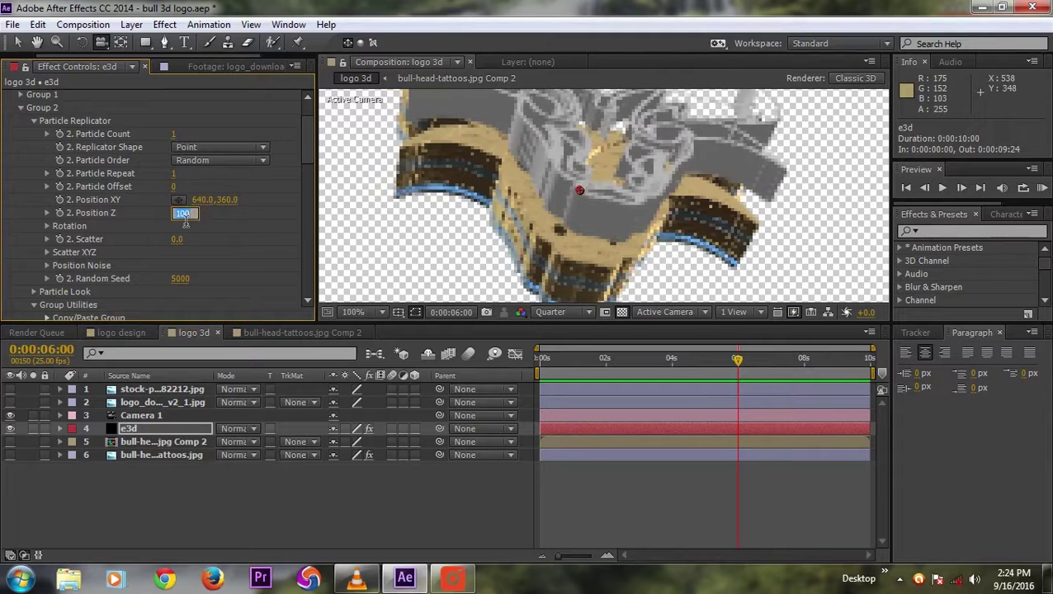
type("50")
key("Return")
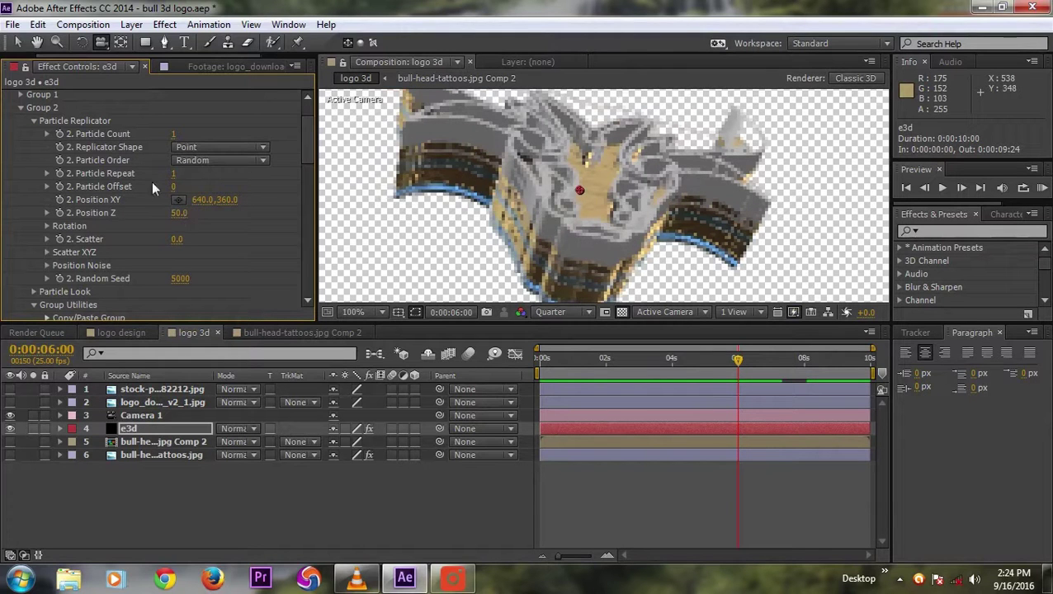
left_click(180, 215)
type("20")
key("Return")
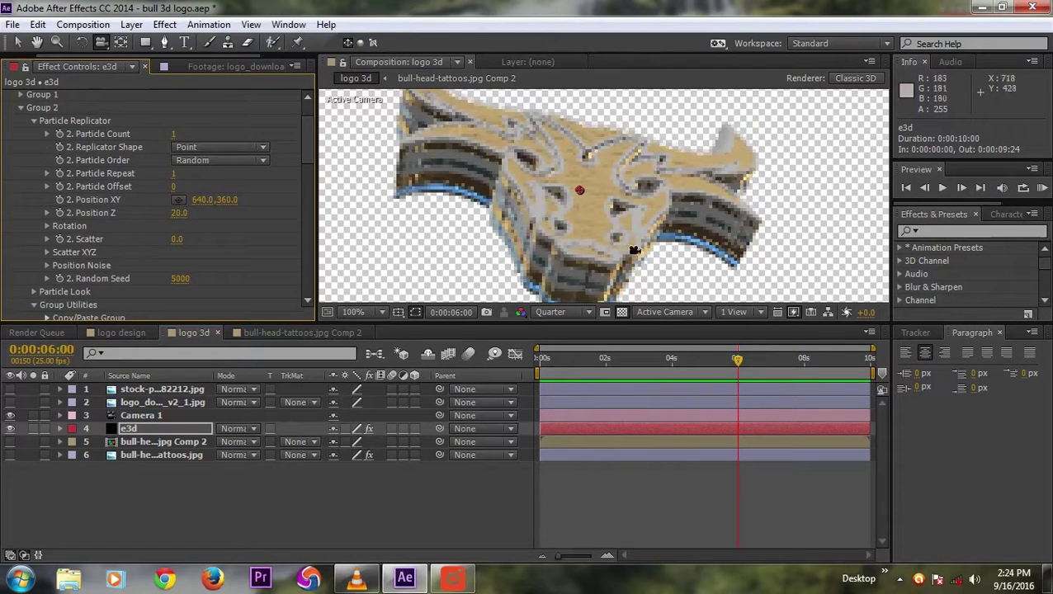
- Orbit the camera, then reopen Element Scene Setup with the front extrusion's Bevel 1 selected
left_click_drag(605, 183, 697, 239)
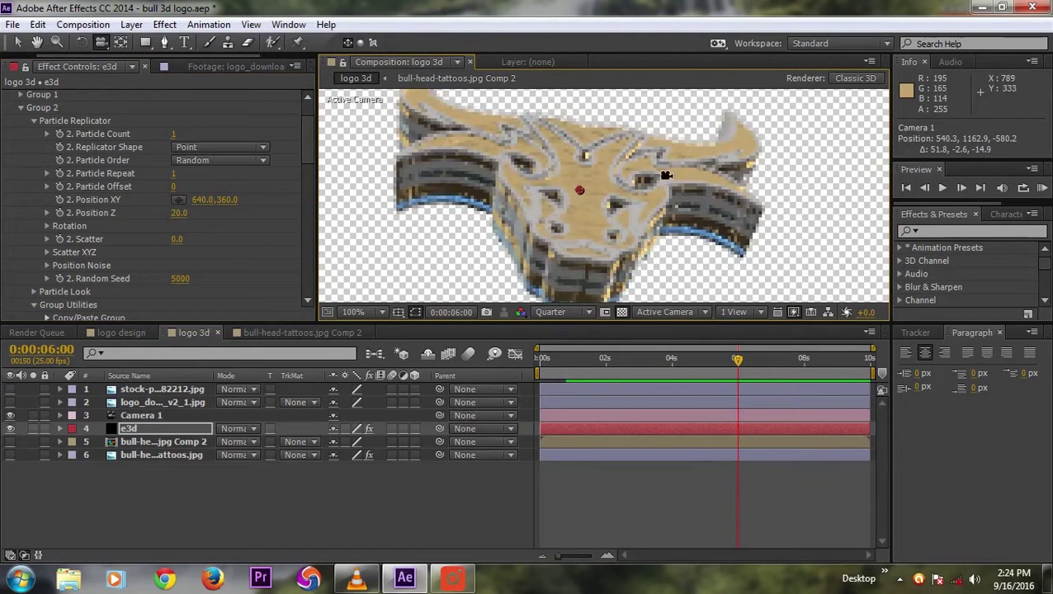
left_click(165, 430)
scroll(95, 167, "up", 2)
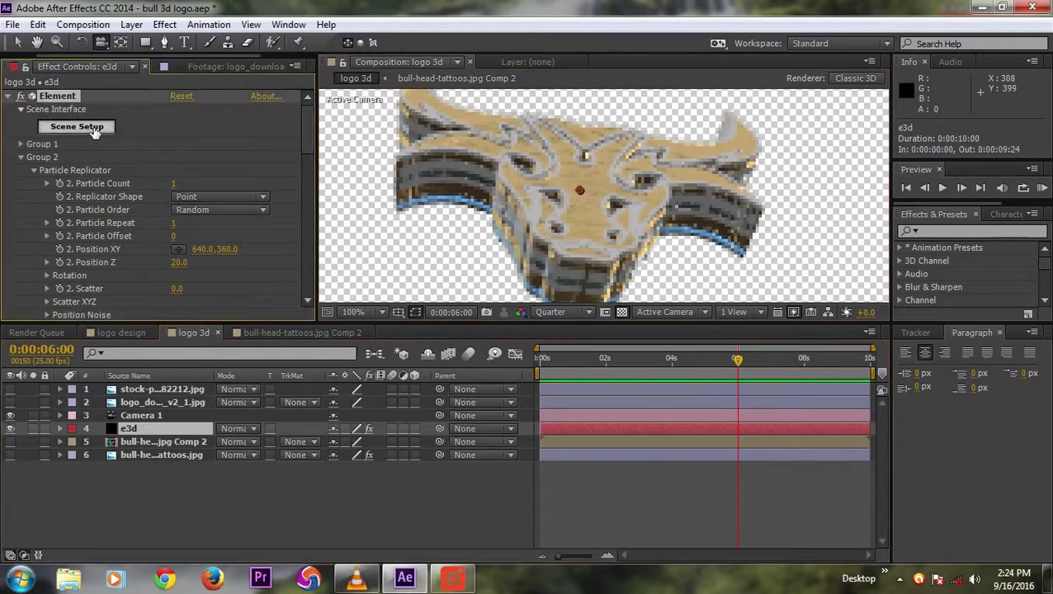
left_click(92, 129)
left_click(699, 192)
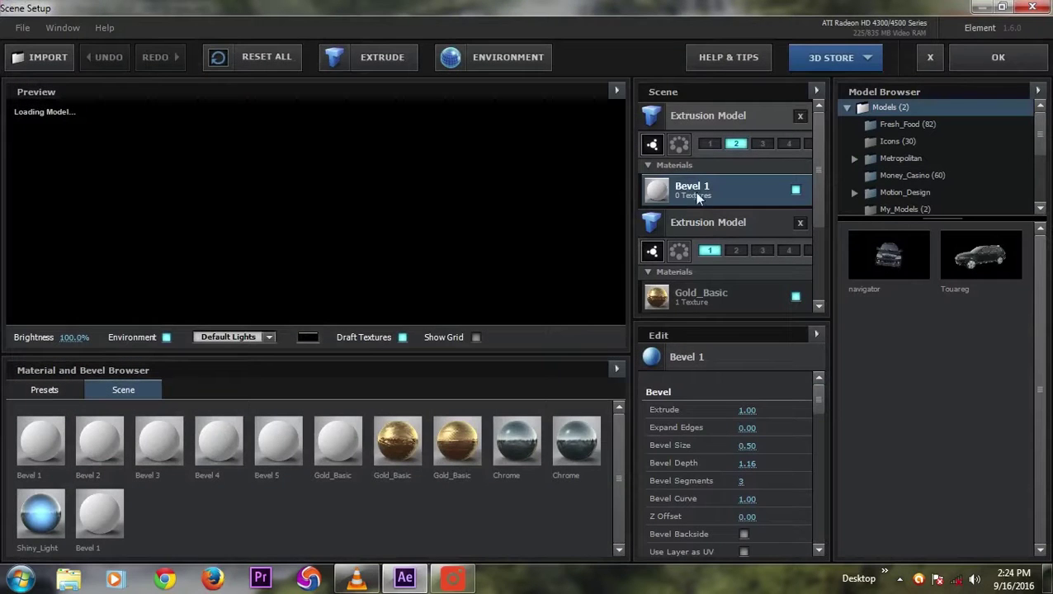
- Apply the Gold_Basic preset material to Bevel 1 and rotate the preview to inspect it
left_click(25, 390)
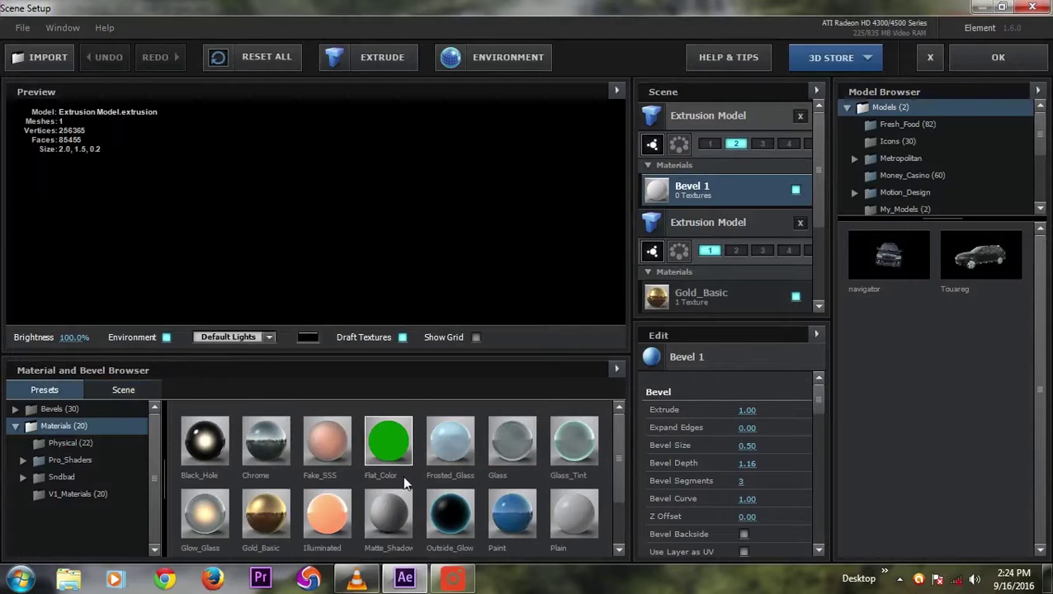
scroll(405, 485, "down", 1)
left_click_drag(266, 466, 714, 205)
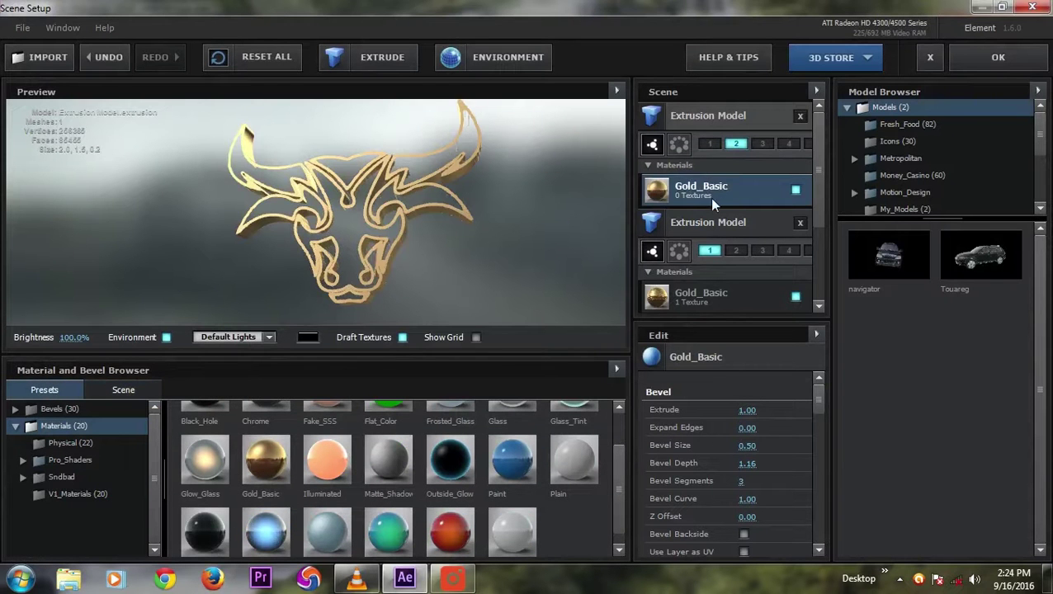
left_click_drag(365, 259, 382, 241)
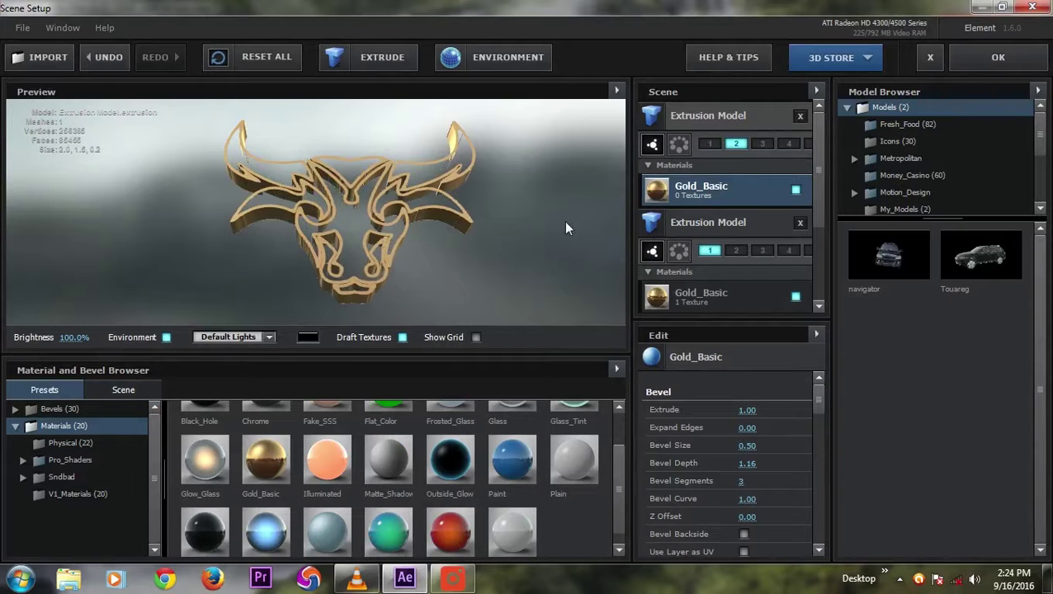
- Set the environment map to Warehouse with horizontal UV repeat 3
left_click(503, 60)
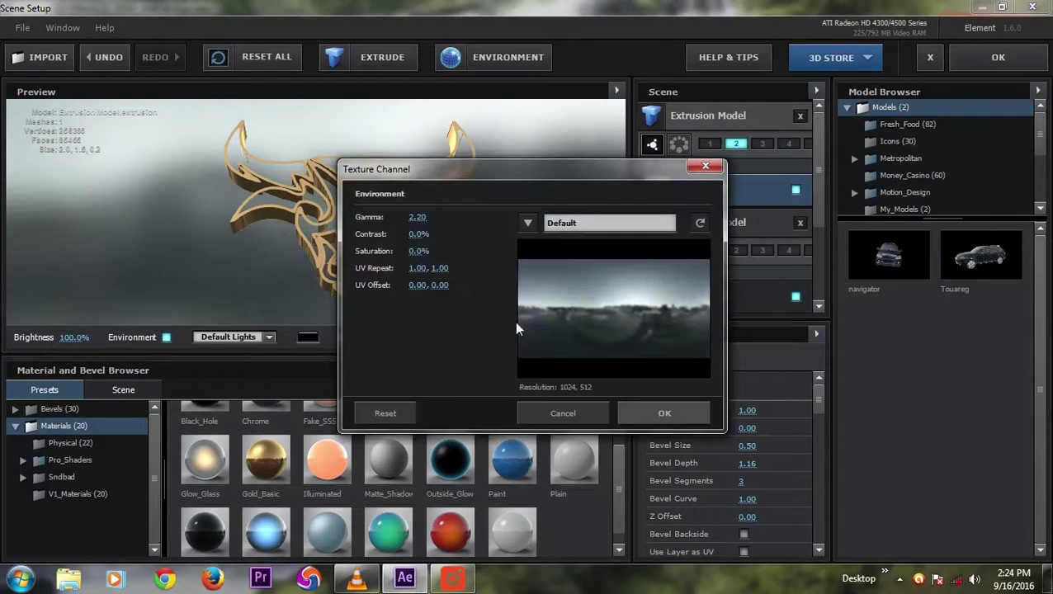
left_click(529, 224)
left_click(594, 426)
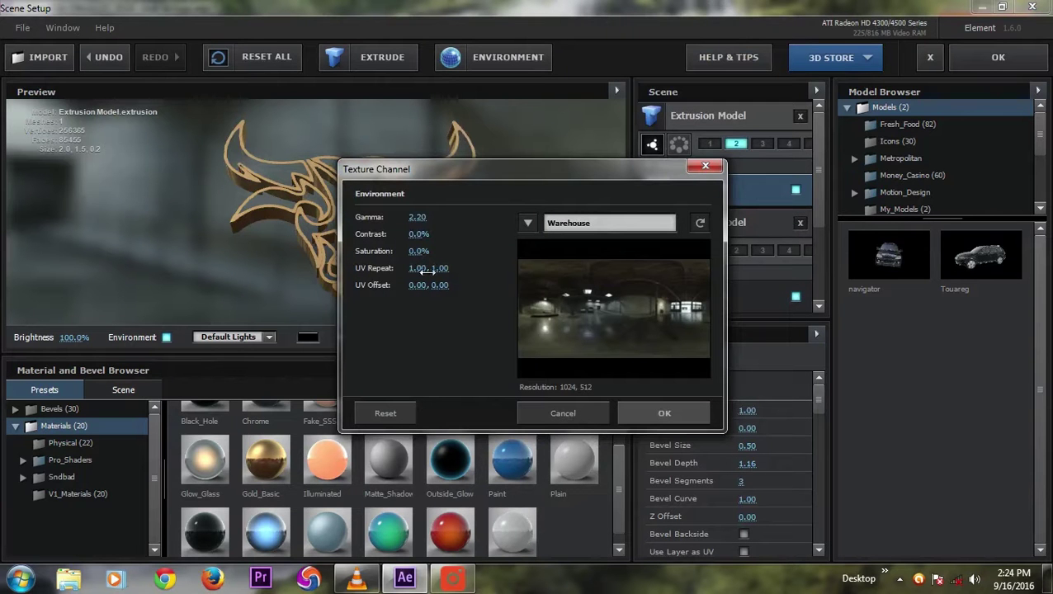
left_click(421, 270)
type("3")
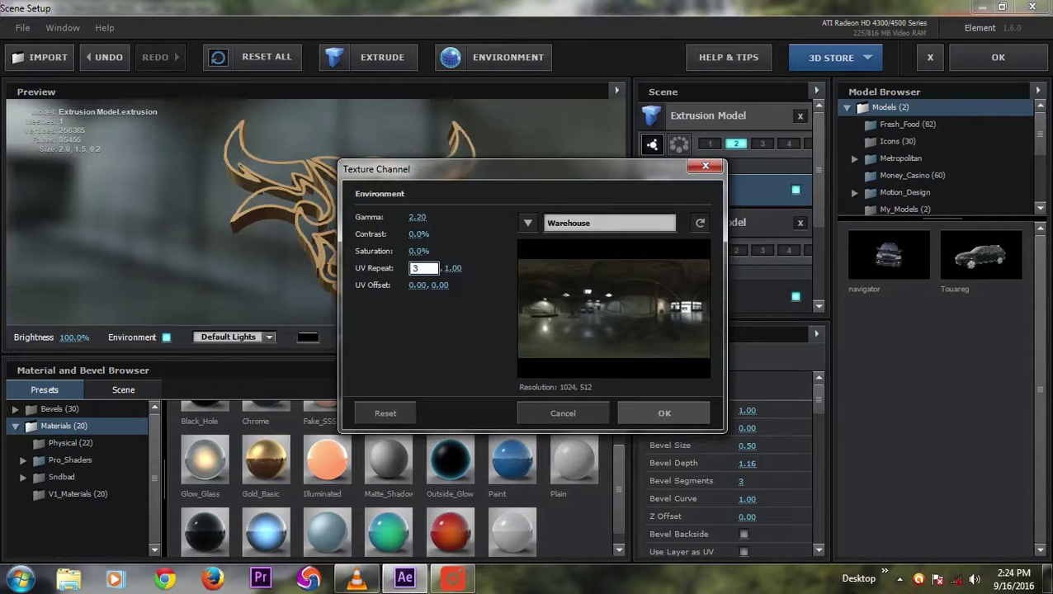
key("Return")
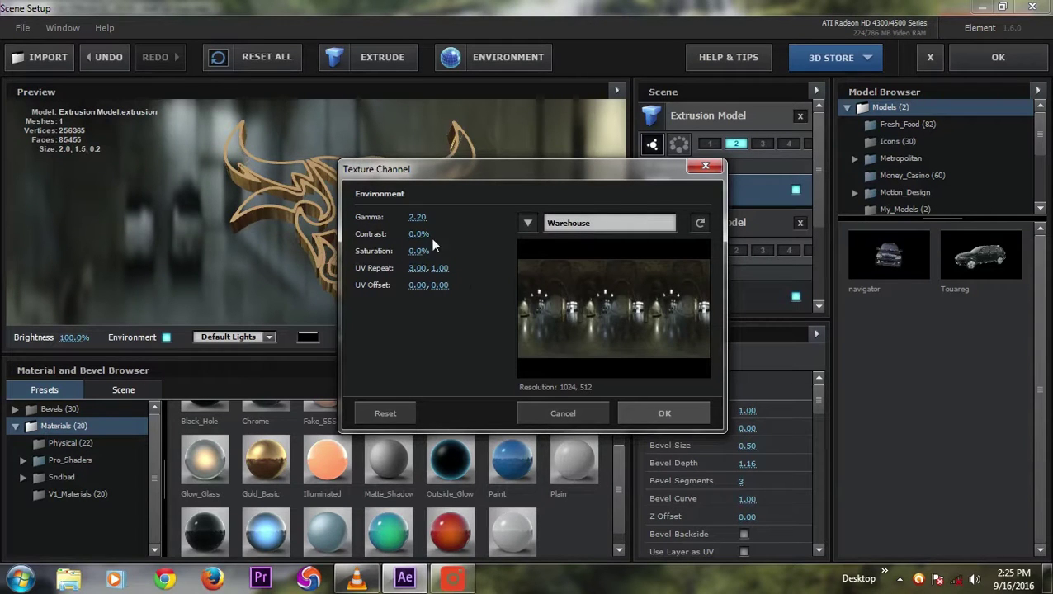
- Set the environment gamma to 2.00, apply it, and rotate the reflections in the preview
left_click_drag(422, 217, 411, 217)
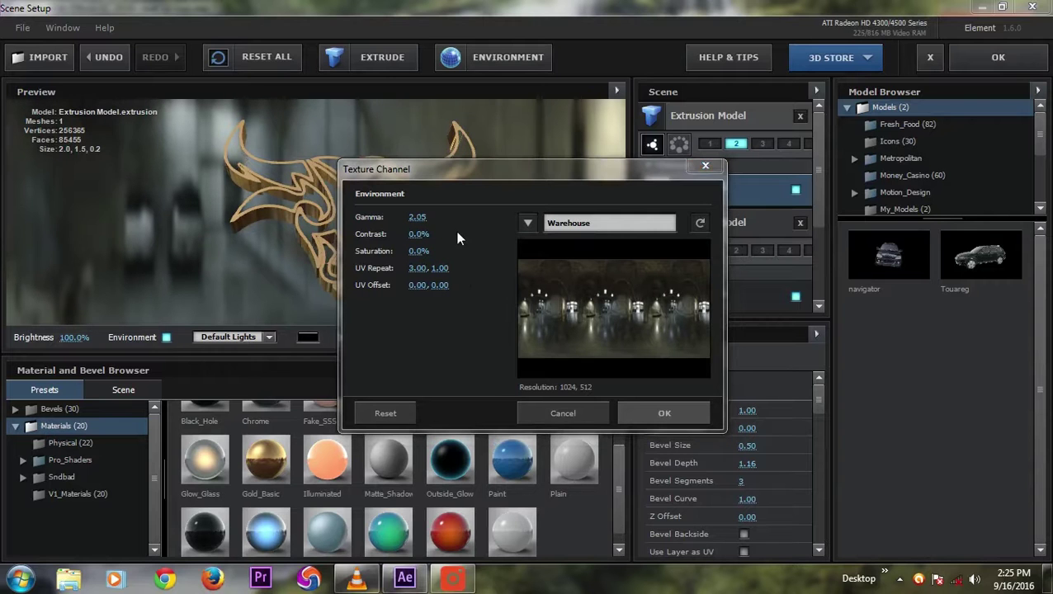
left_click(423, 218)
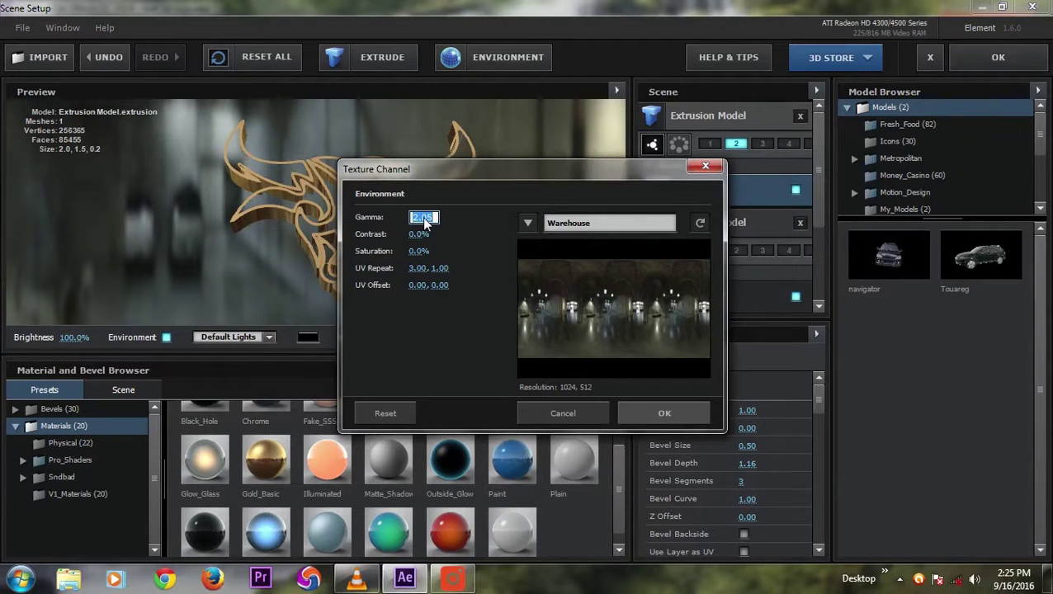
type("2")
key("Return")
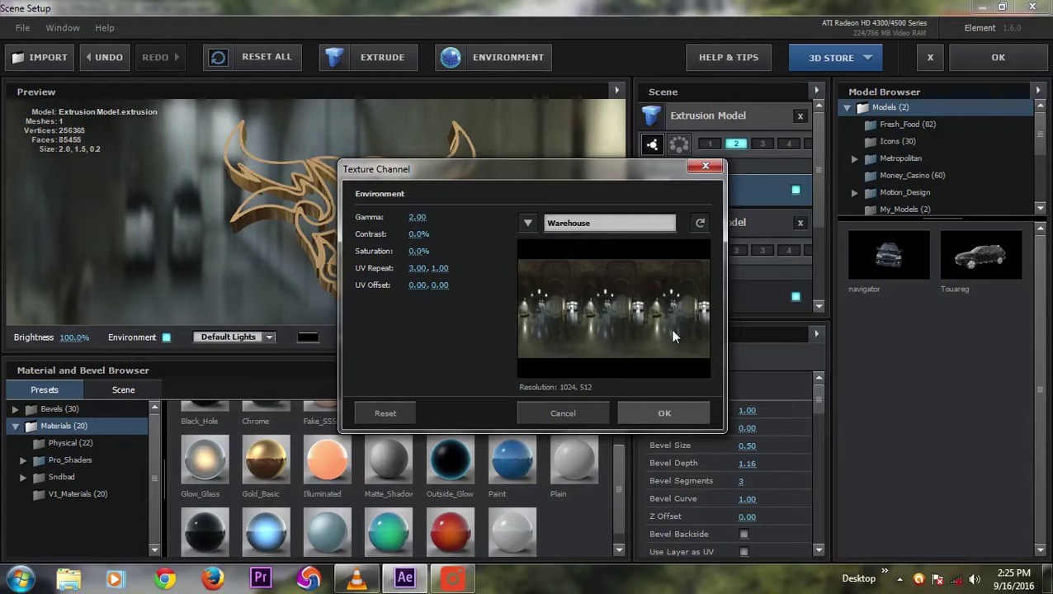
left_click(671, 416)
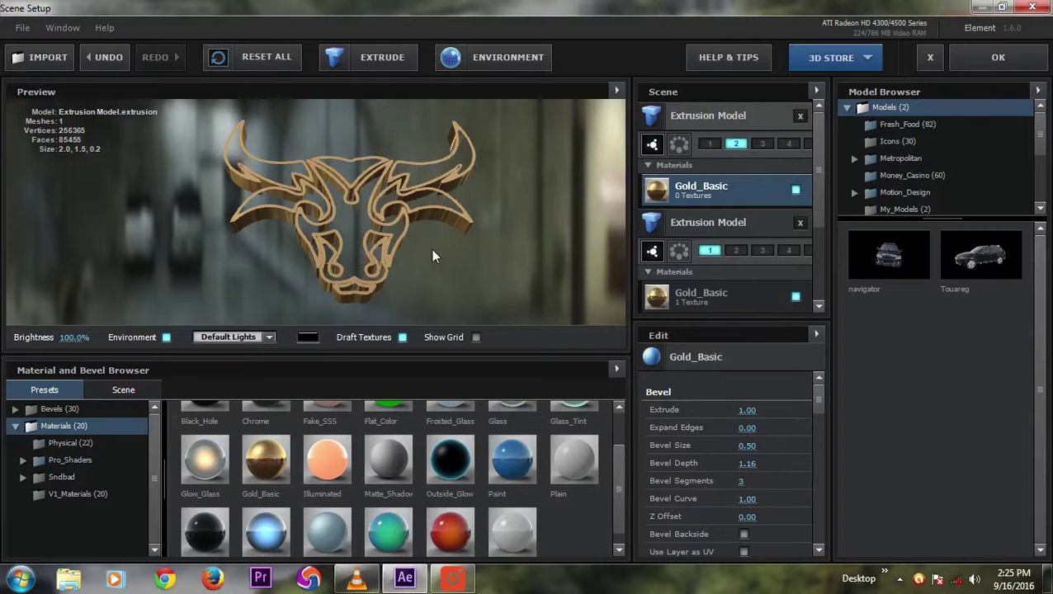
left_click_drag(432, 256, 388, 269)
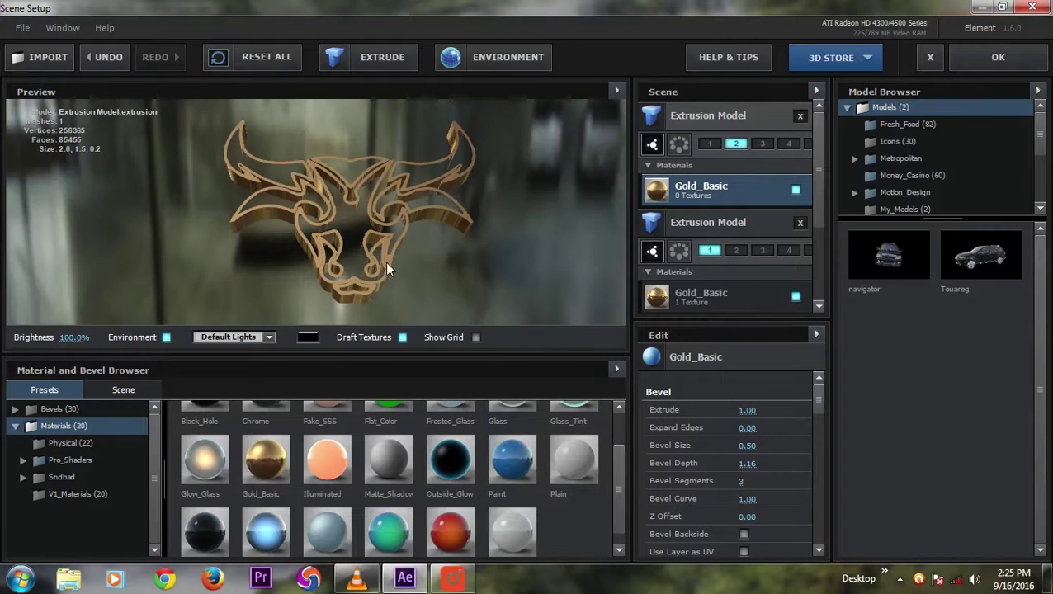
- Return to the composition and change the viewer resolution from Quarter to Full
left_click(963, 55)
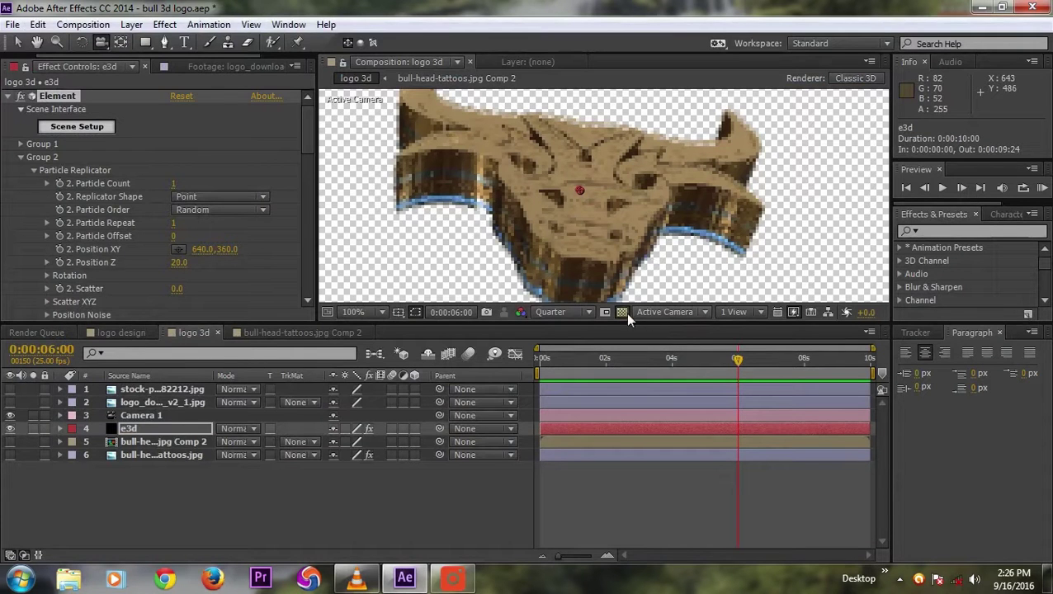
left_click(561, 312)
left_click(565, 353)
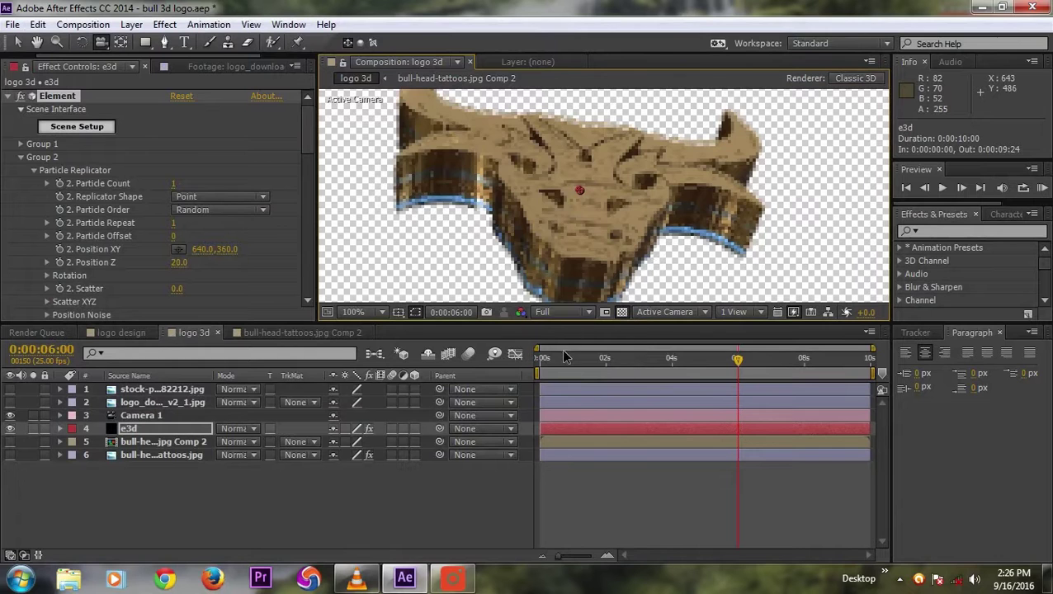
scroll(552, 197, "down", 2)
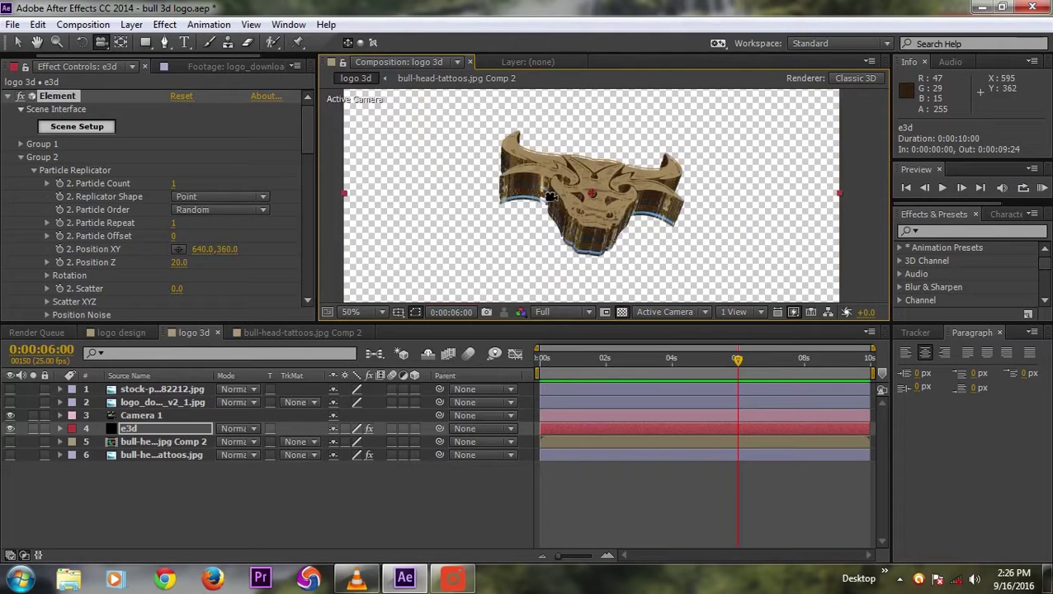
scroll(552, 197, "up", 2)
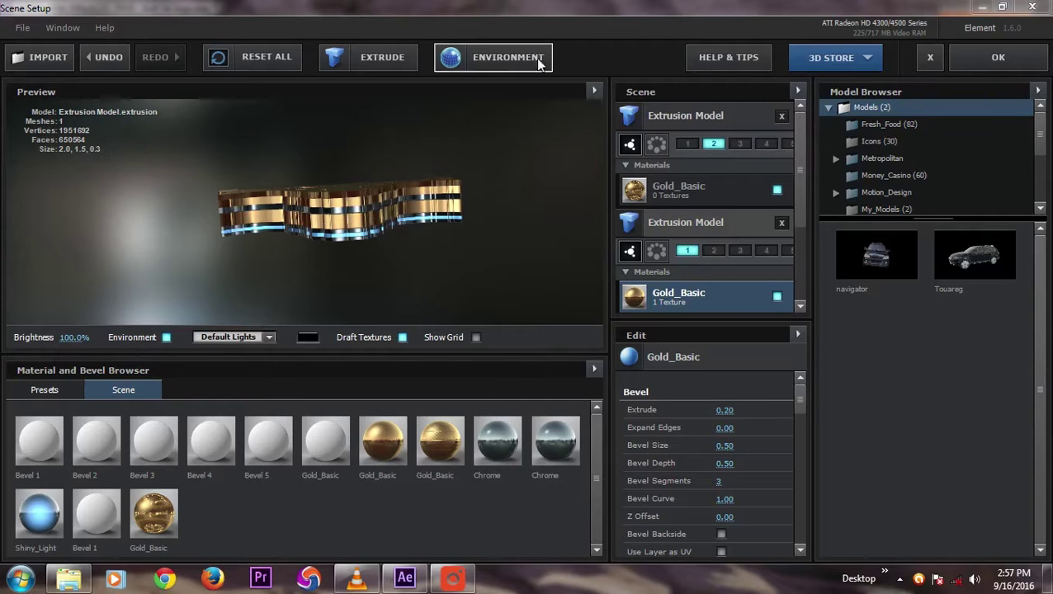
- Choose Warehouse as the environment map in the texture dialog
left_click(489, 55)
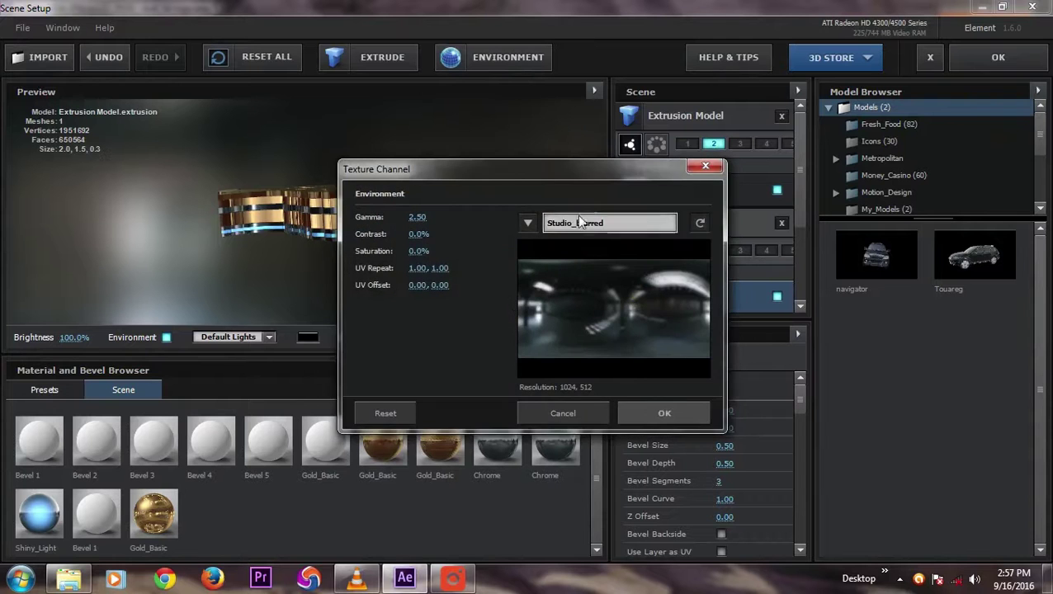
left_click_drag(520, 180, 529, 118)
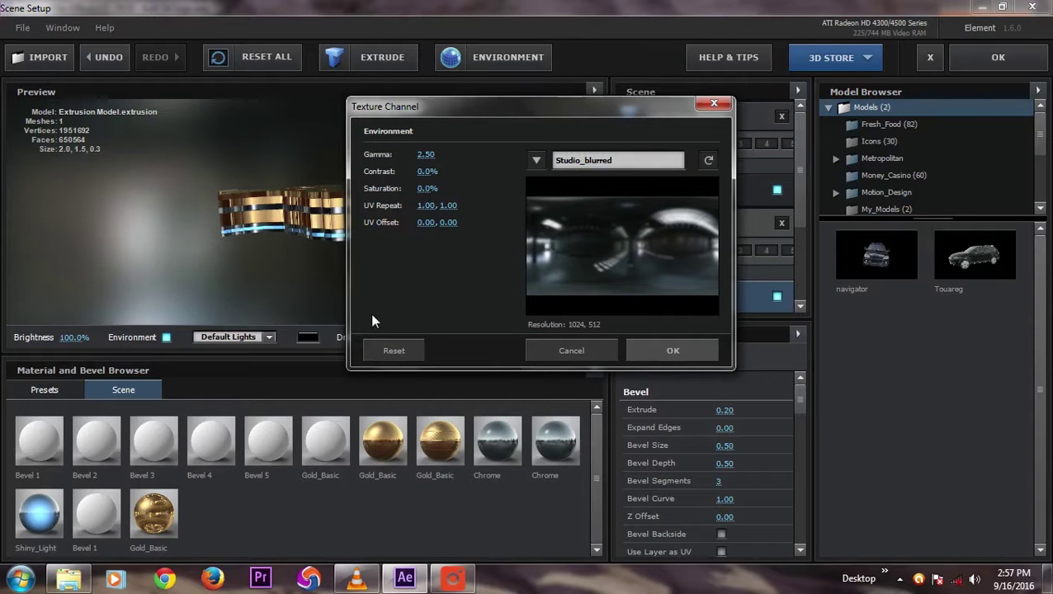
left_click(537, 160)
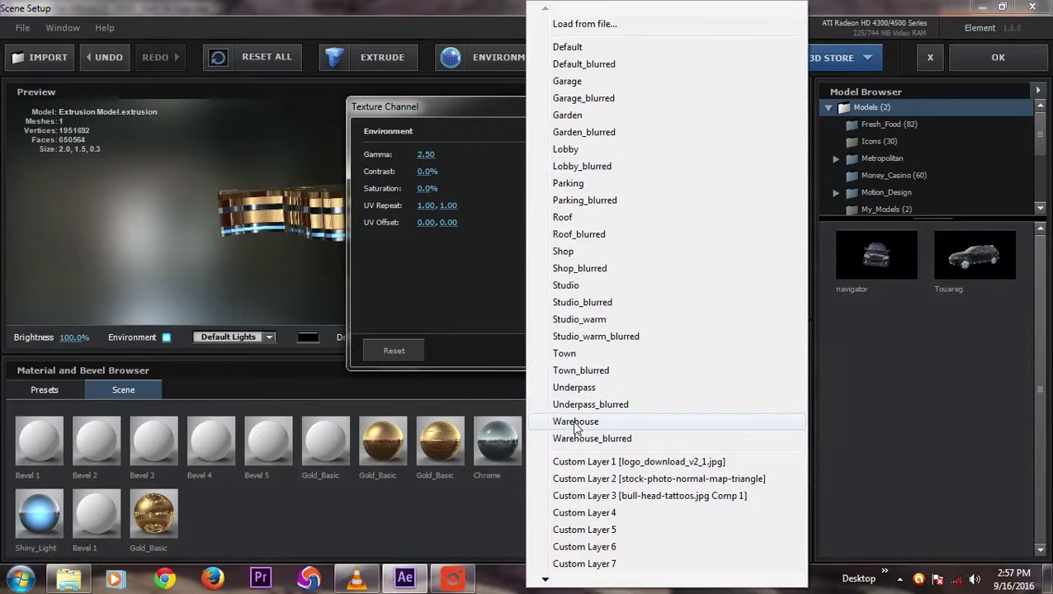
left_click(575, 422)
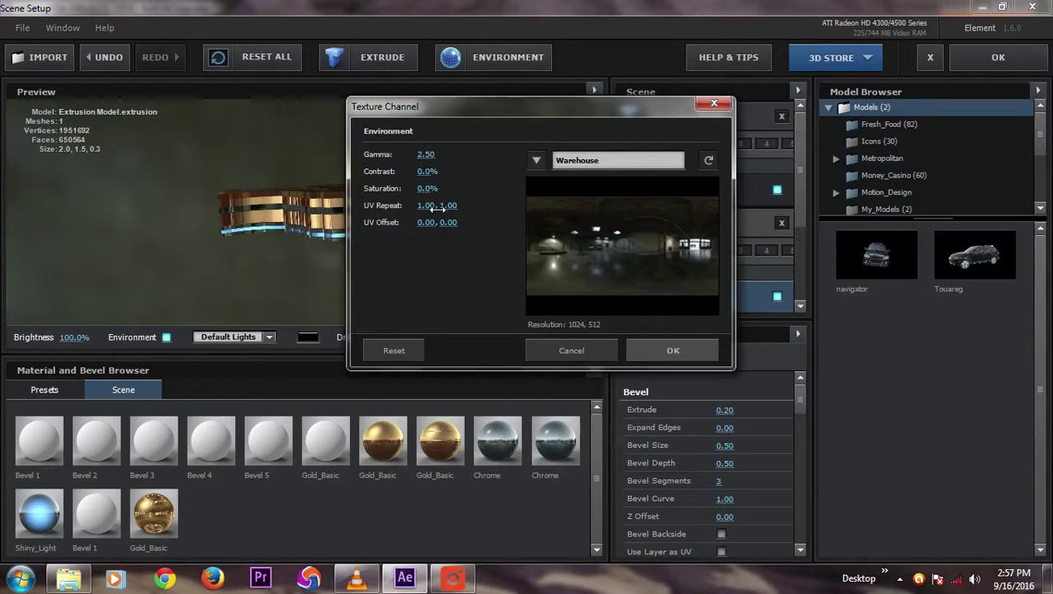
- Set the environment UV Repeat to 3 horizontally and 3 vertically
left_click(427, 205)
type("3")
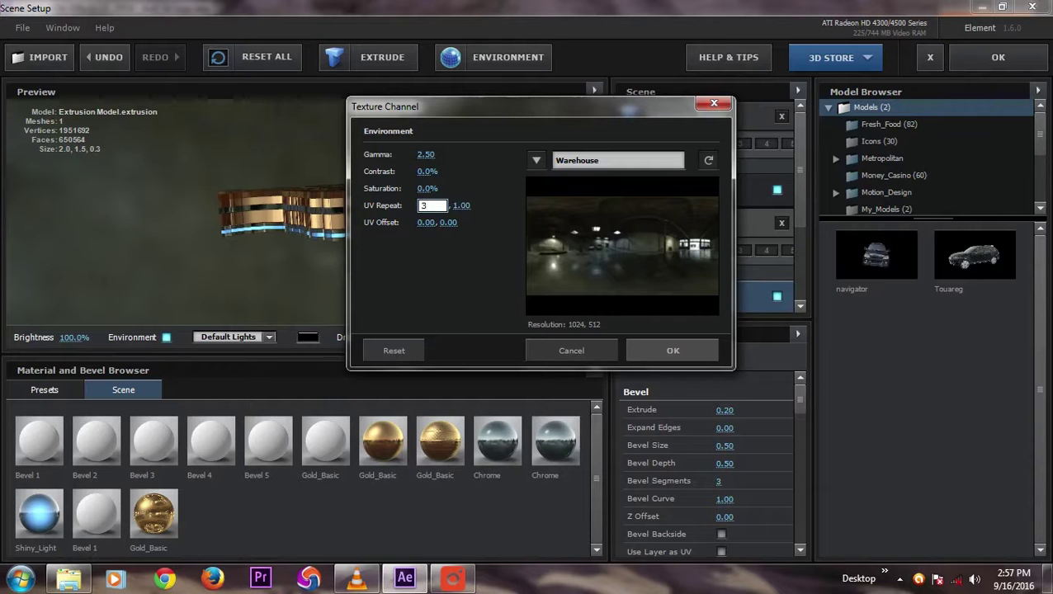
key("Return")
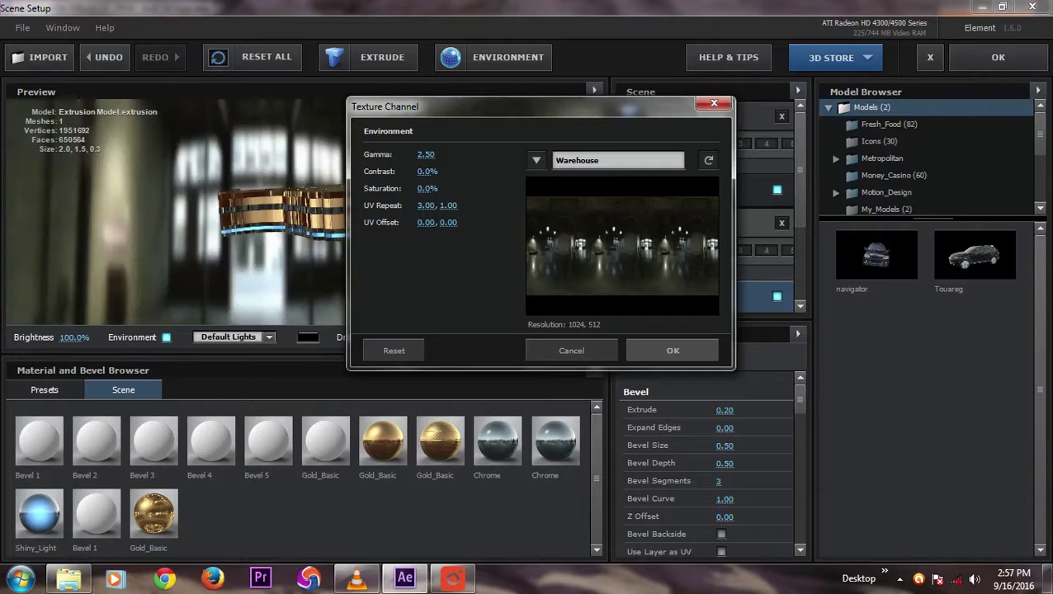
left_click(452, 206)
type("3")
key("Return")
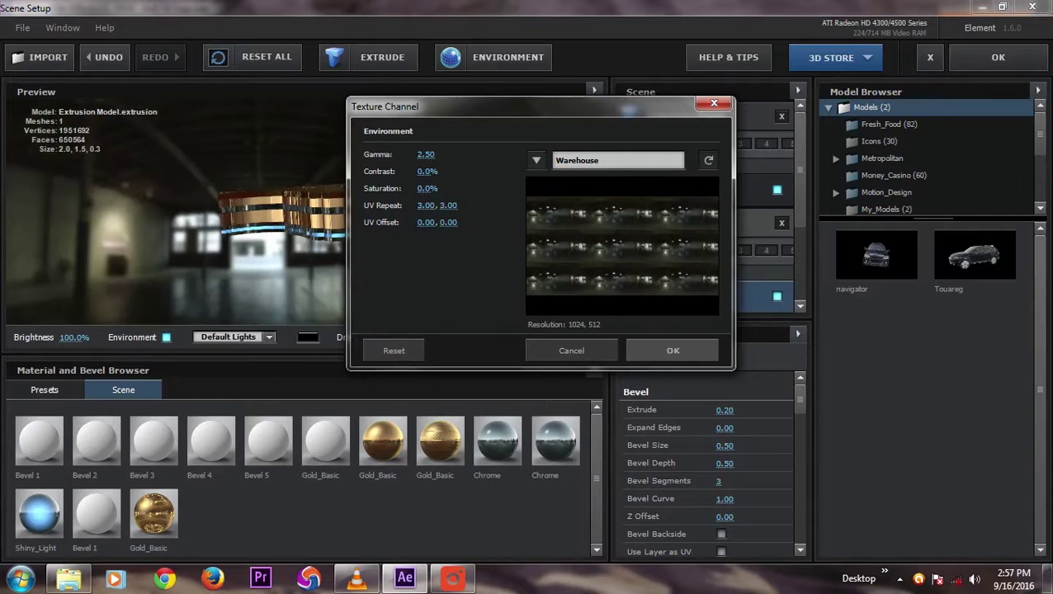
- Lower the environment gamma to 1.5, apply it, and check reflections before leaving Scene Setup
left_click(427, 155)
mouse_move(430, 159)
left_mouse_down()
mouse_move(399, 157)
mouse_move(433, 161)
left_mouse_up()
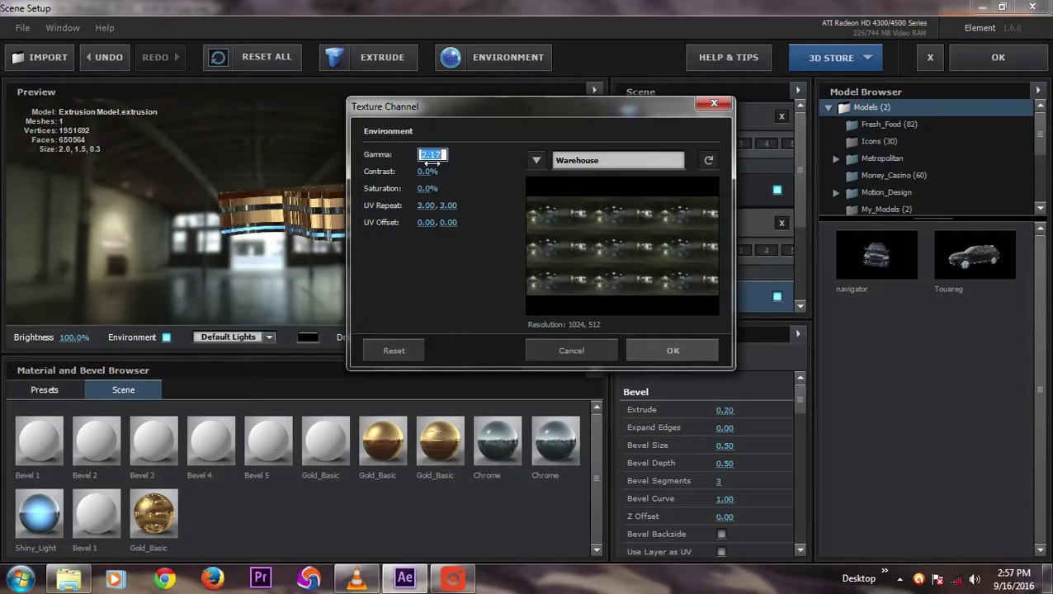
type("1.5")
left_click(668, 351)
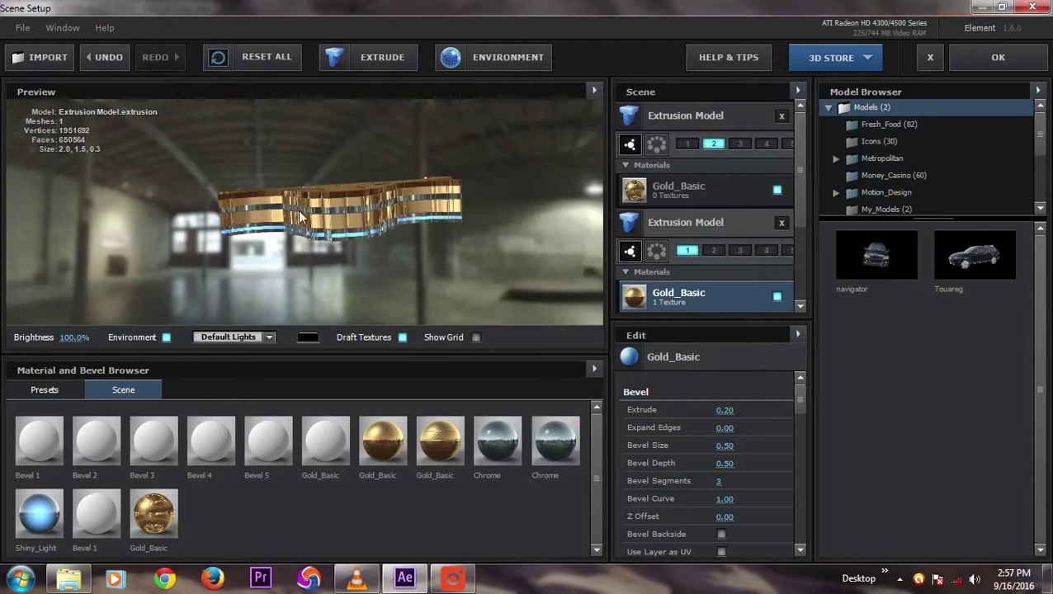
mouse_move(307, 210)
left_mouse_down()
mouse_move(347, 190)
mouse_move(322, 199)
left_mouse_up()
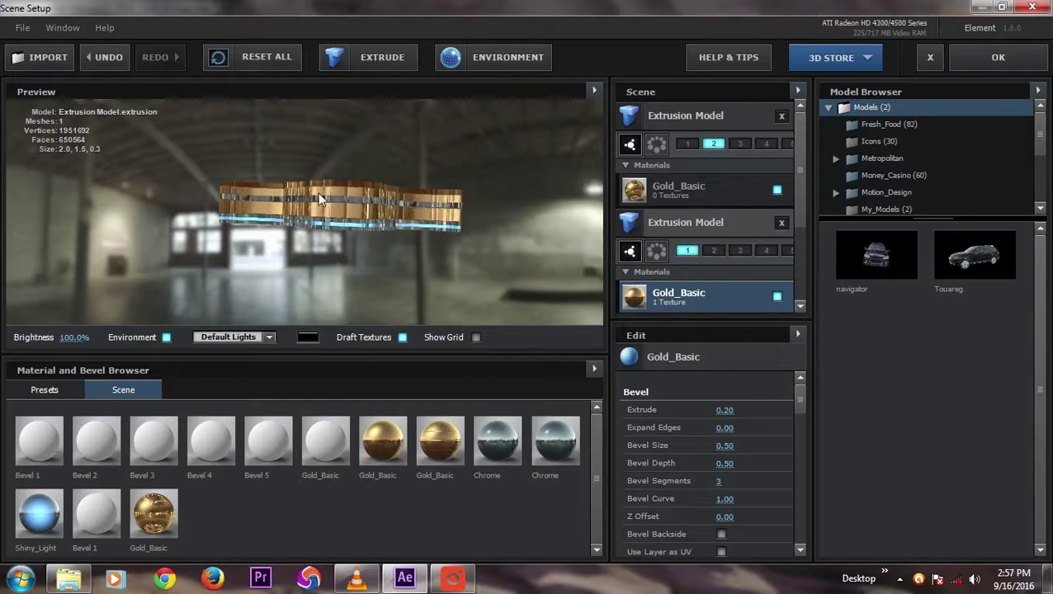
left_click(1012, 60)
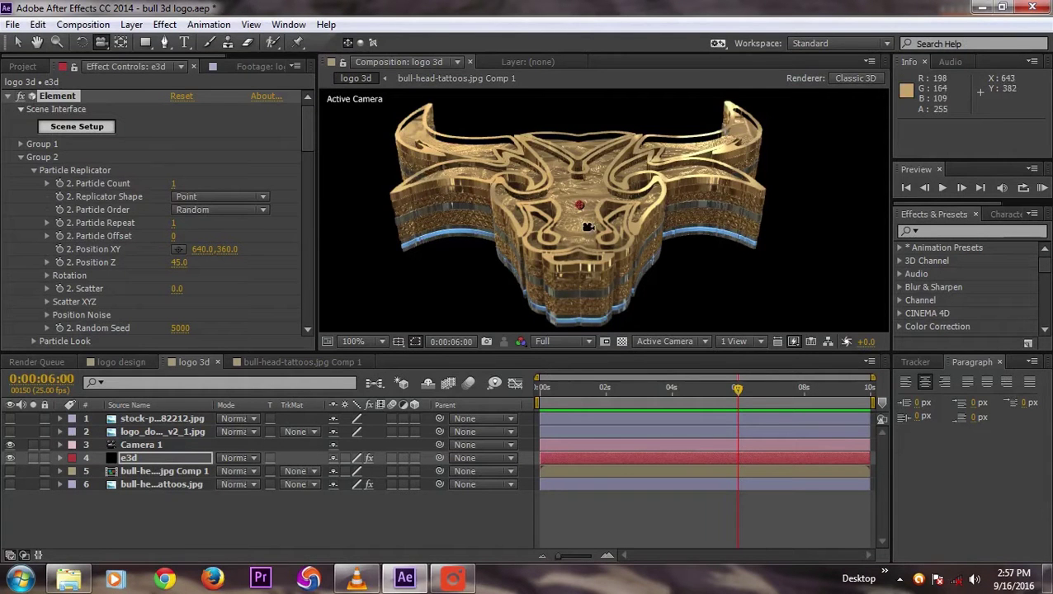
- Orbit Camera 1 around the gold bull head to a higher, angled viewpoint
left_click(544, 278)
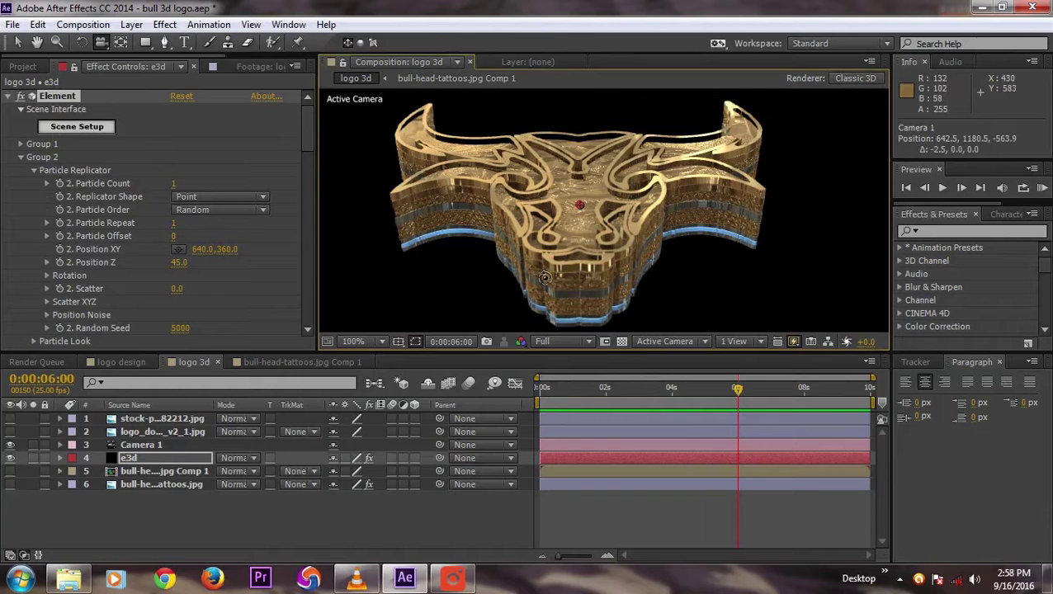
left_click_drag(545, 277, 546, 278)
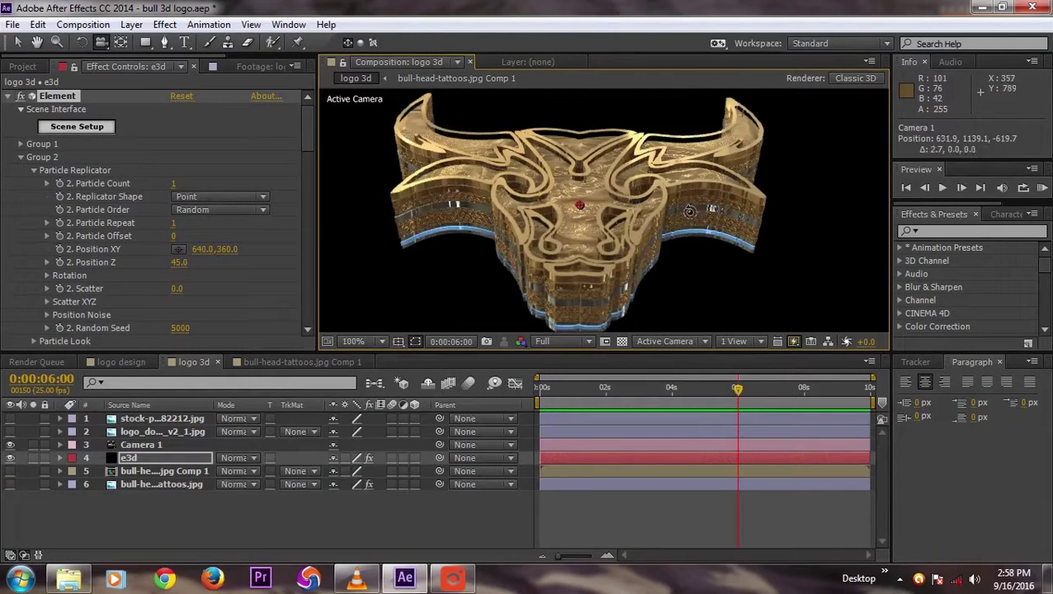
left_click_drag(689, 212, 713, 274)
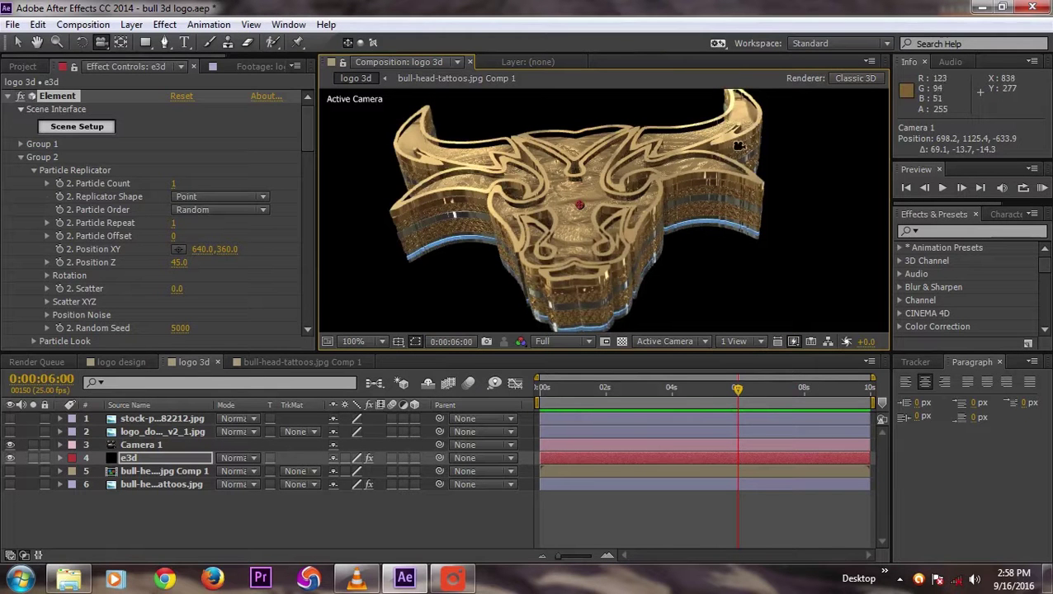
left_click_drag(475, 299, 625, 289)
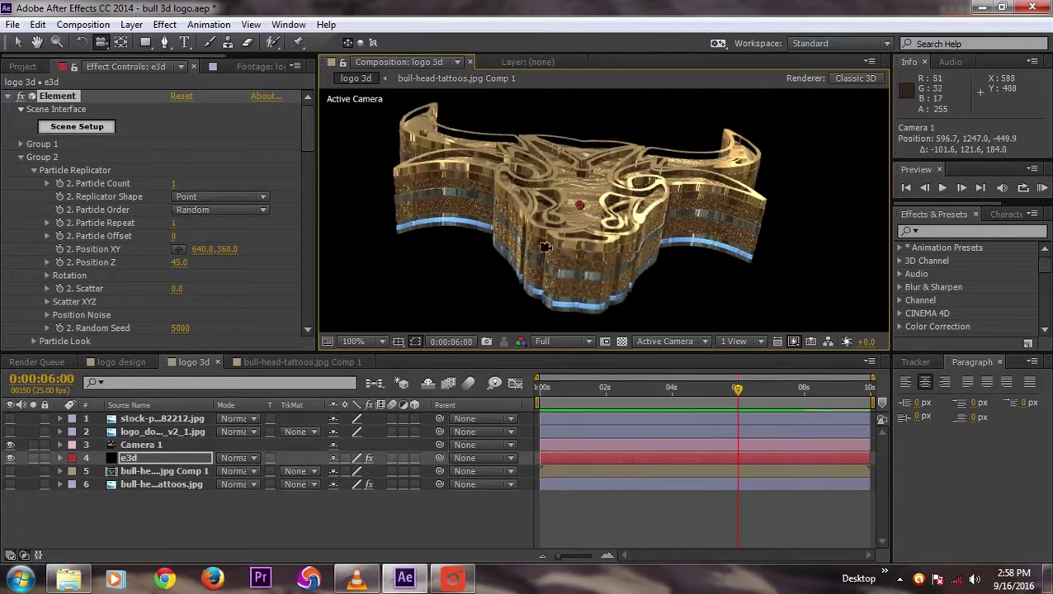
left_click_drag(600, 251, 586, 270)
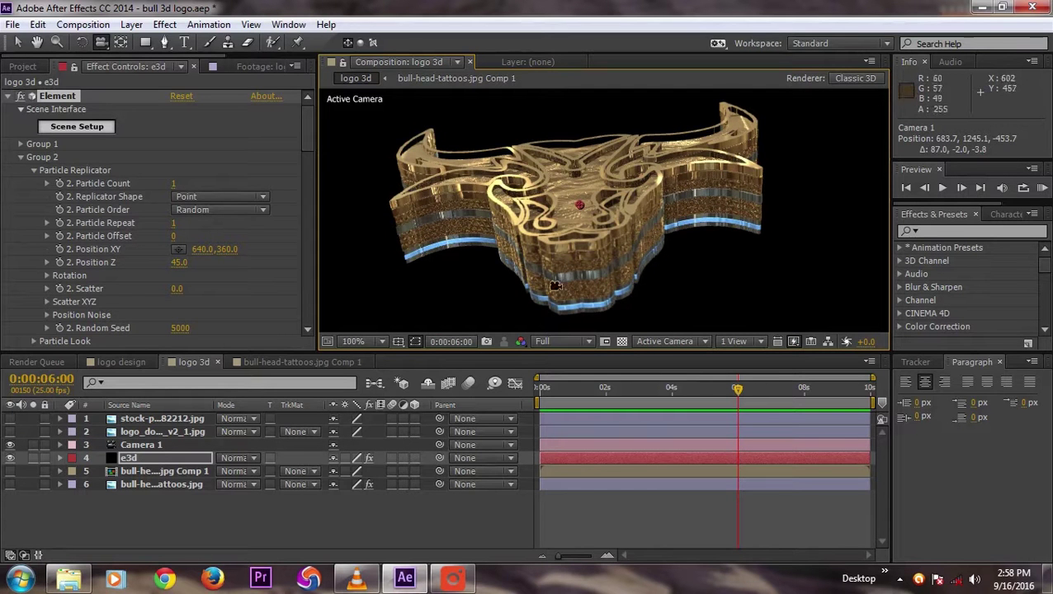
left_click_drag(507, 266, 541, 245)
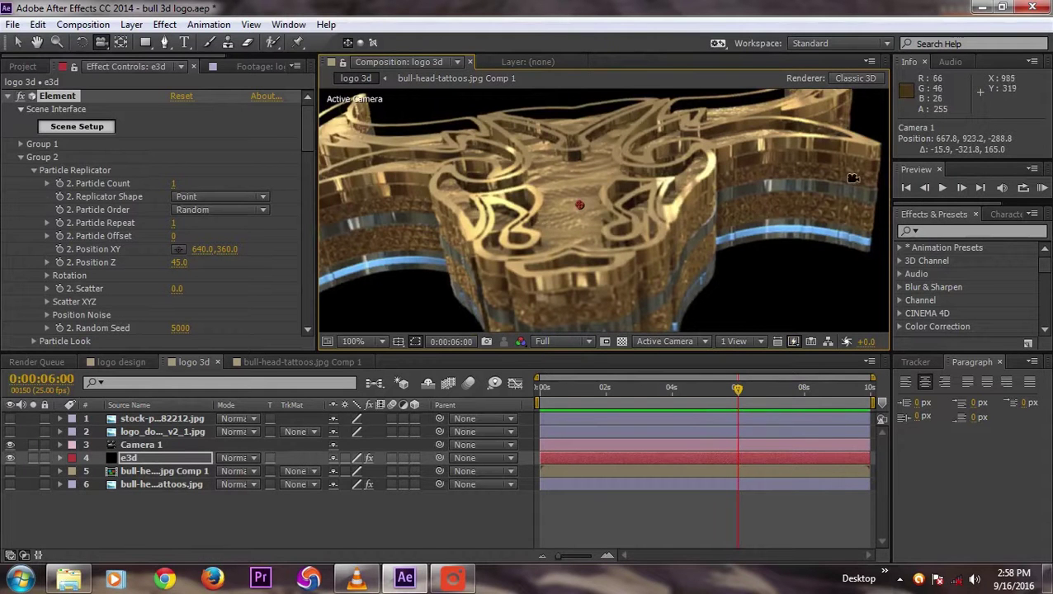
left_click_drag(426, 262, 455, 291)
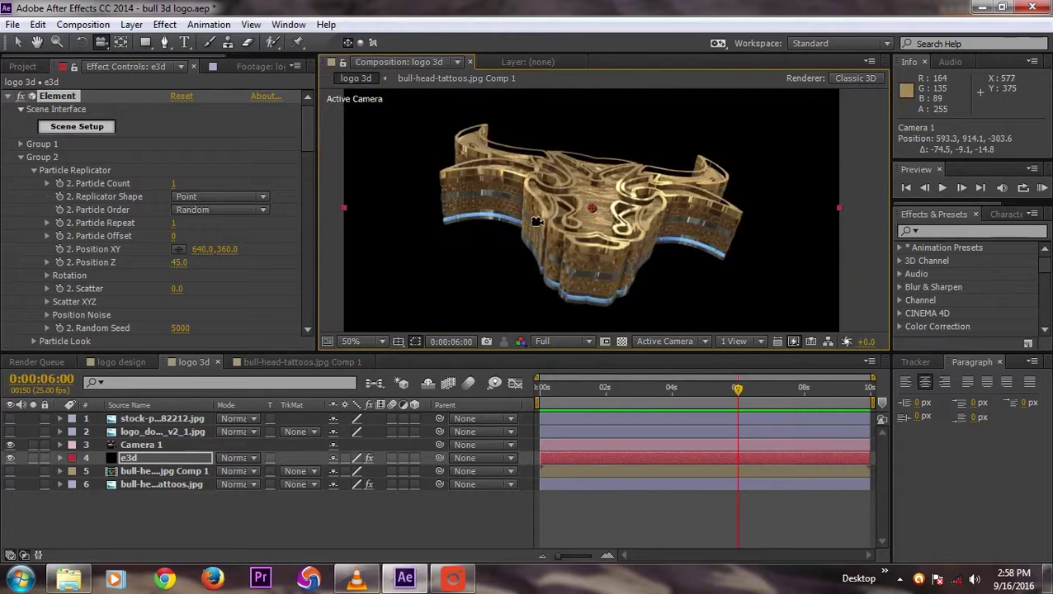
left_click_drag(546, 224, 558, 327)
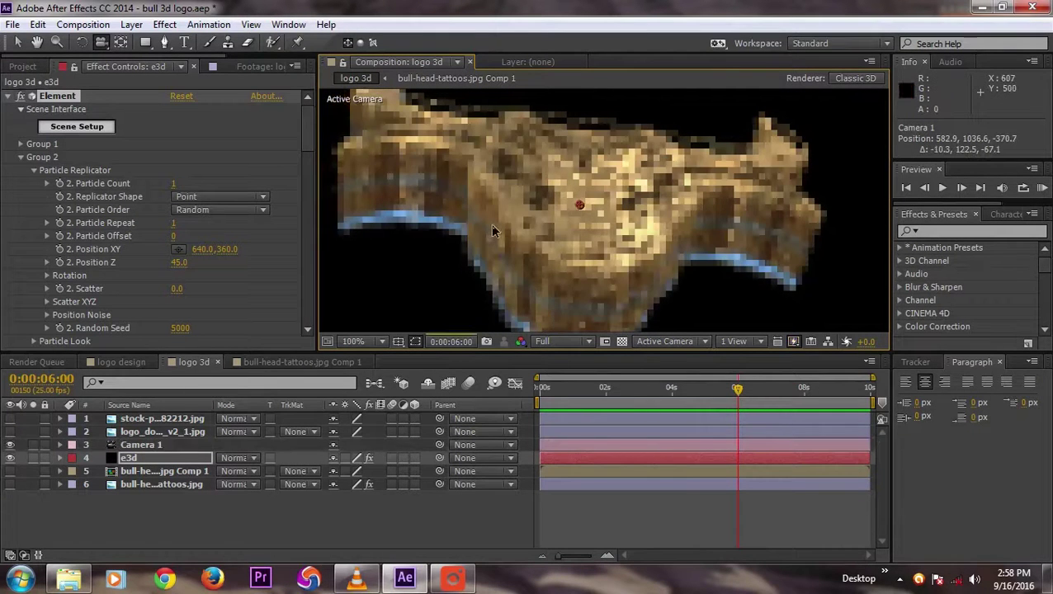
- Orbit Camera 1 to a lower front three-quarter view of the bull and play the preview
left_click_drag(496, 230, 600, 213)
scroll(600, 213, "down", 2)
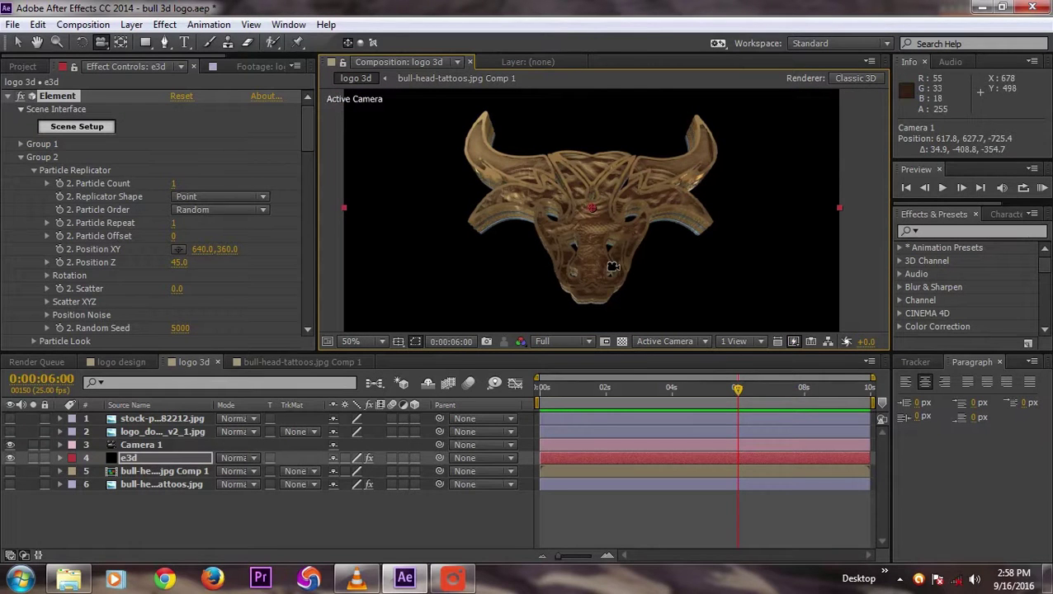
left_click_drag(615, 247, 635, 280)
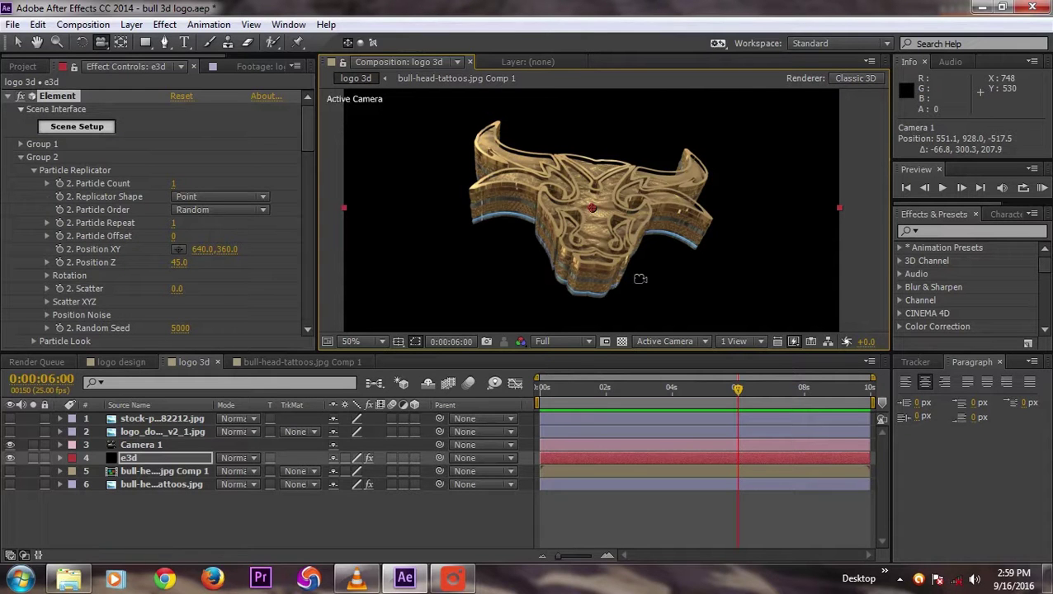
key("space")
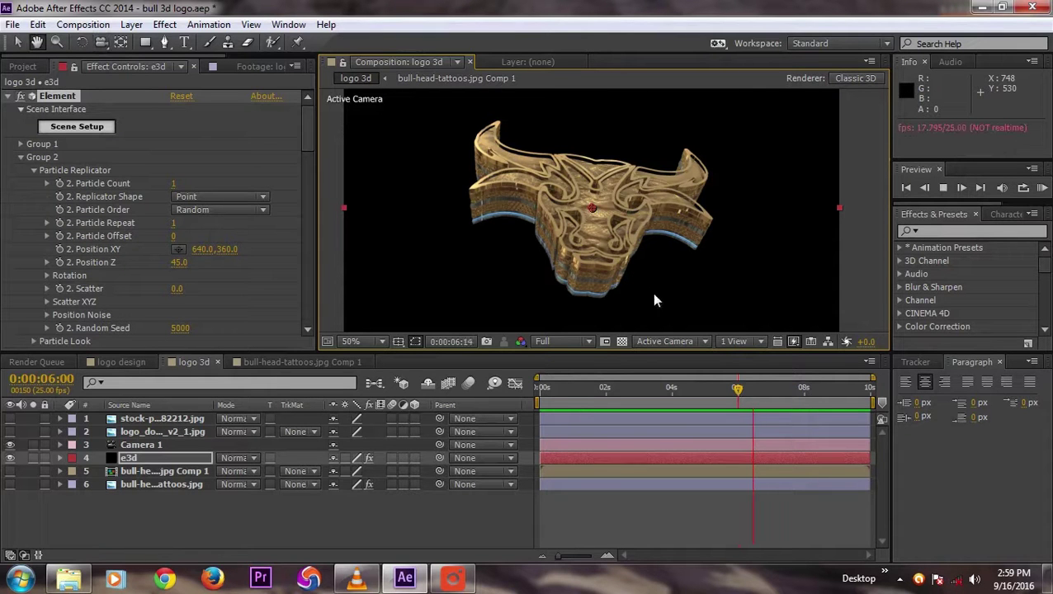